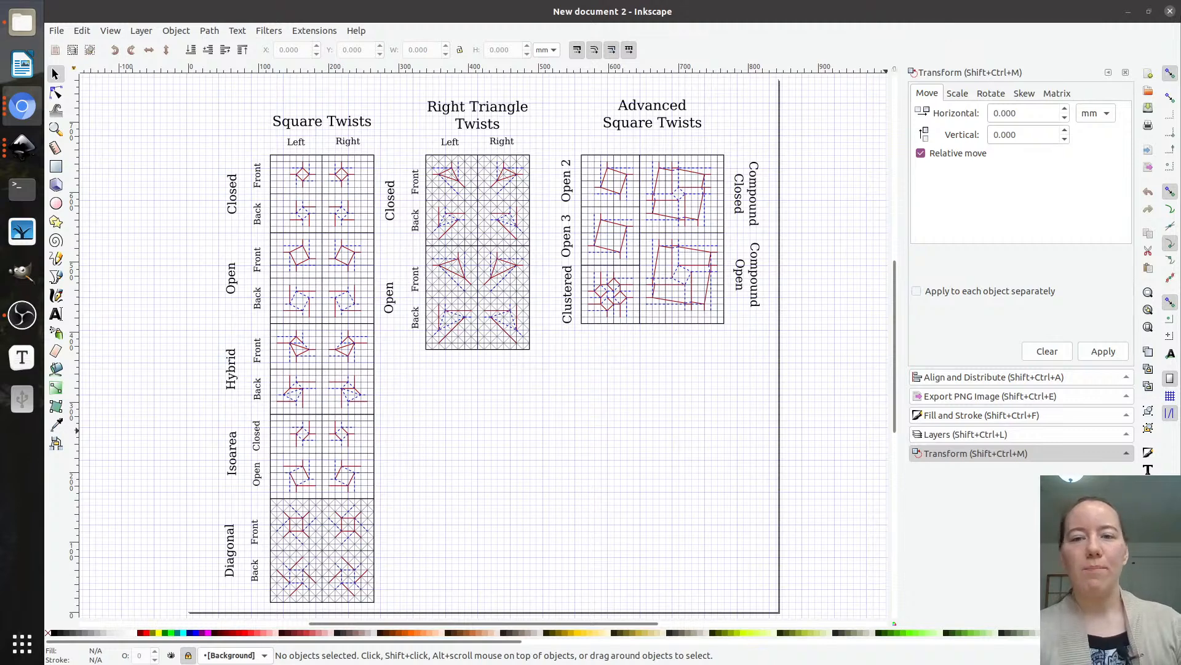
- Look over the square-twist and triangle-grid reference sheets and the blank square and hexagonal grid documents
key(alt+Tab)
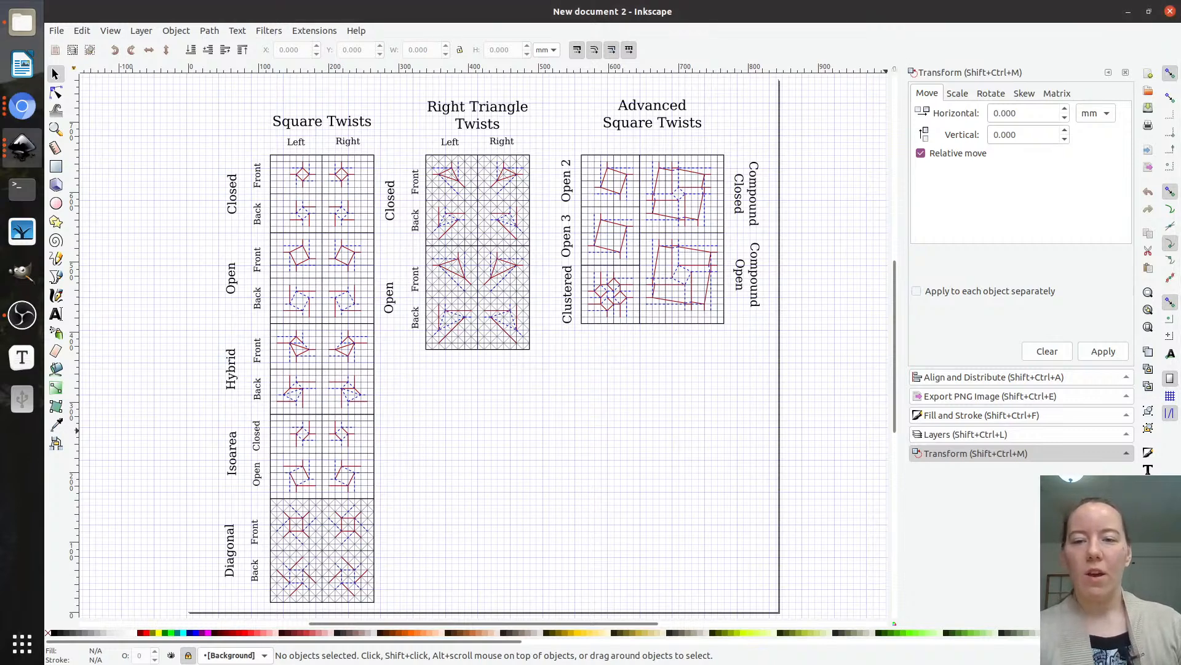
key(alt+Tab)
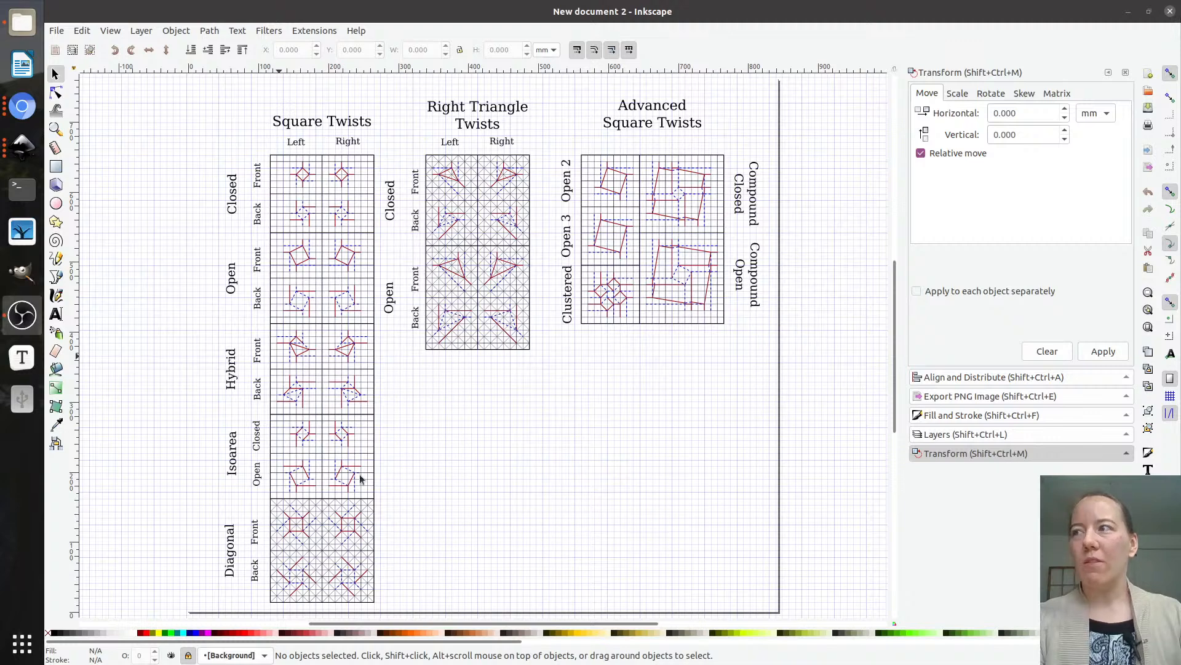
click(537, 418)
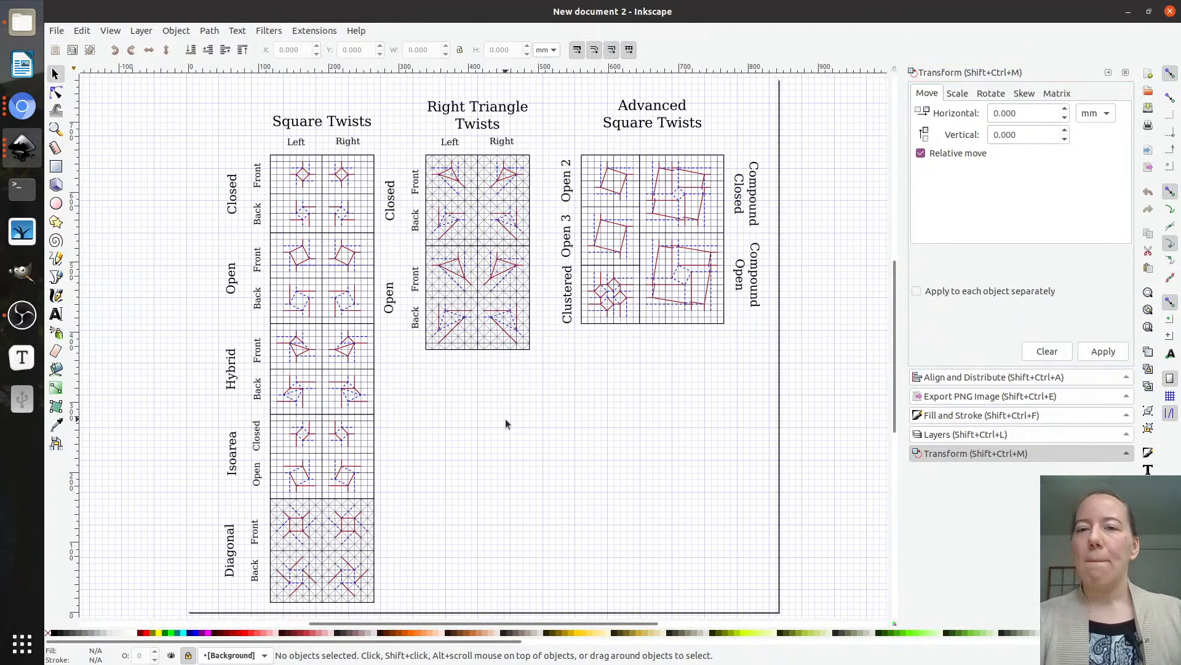
key(alt+Tab)
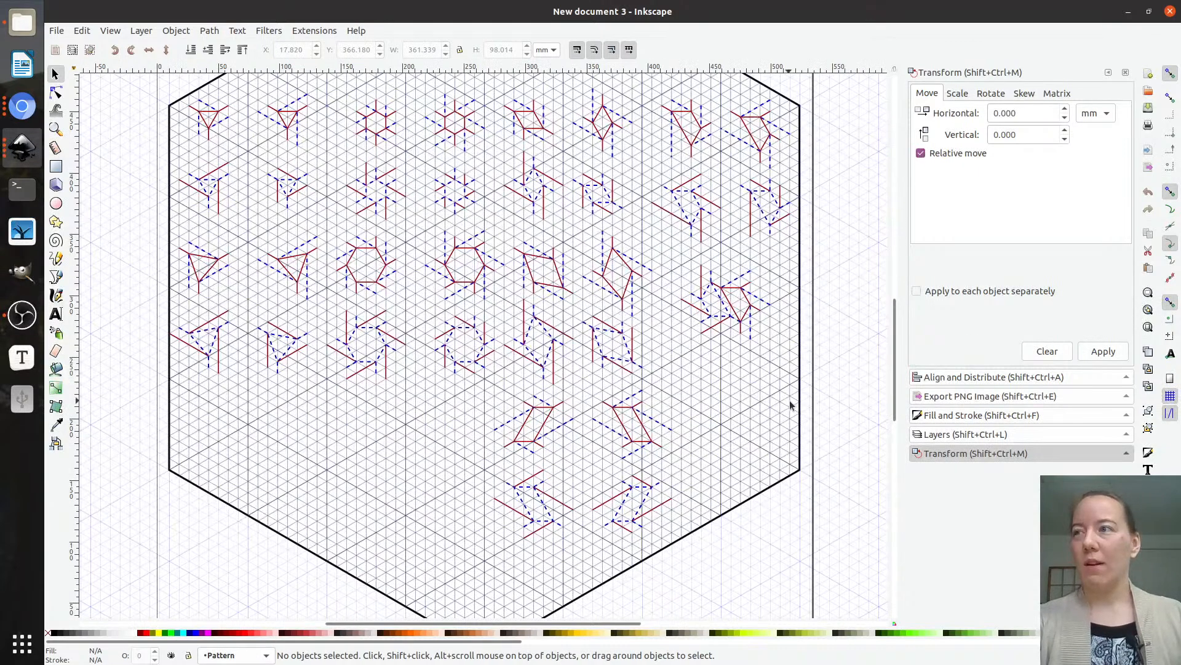
scroll(791, 403, up, 6)
scroll(792, 404, down, 5)
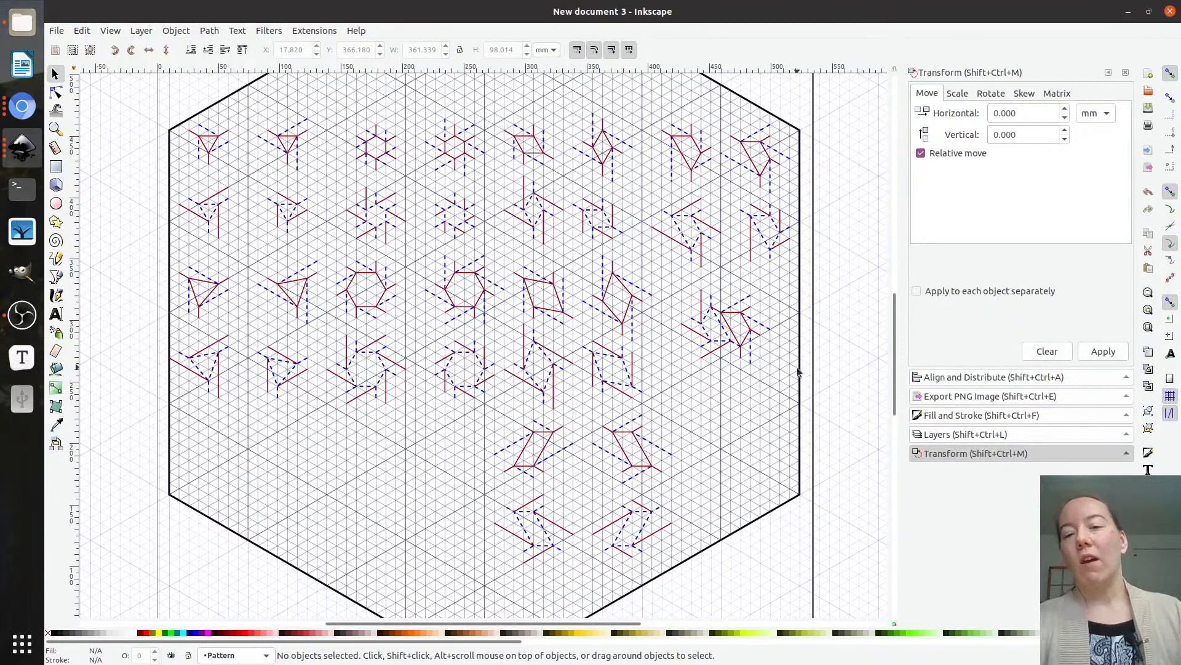
key(alt)
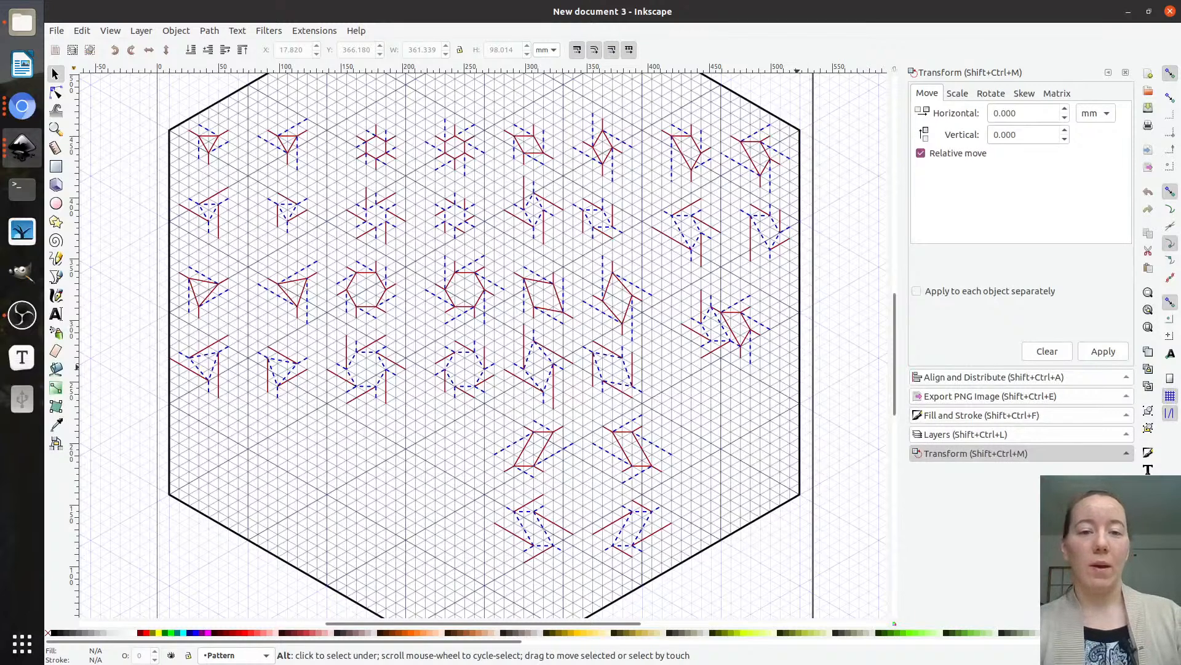
key(alt+Tab)
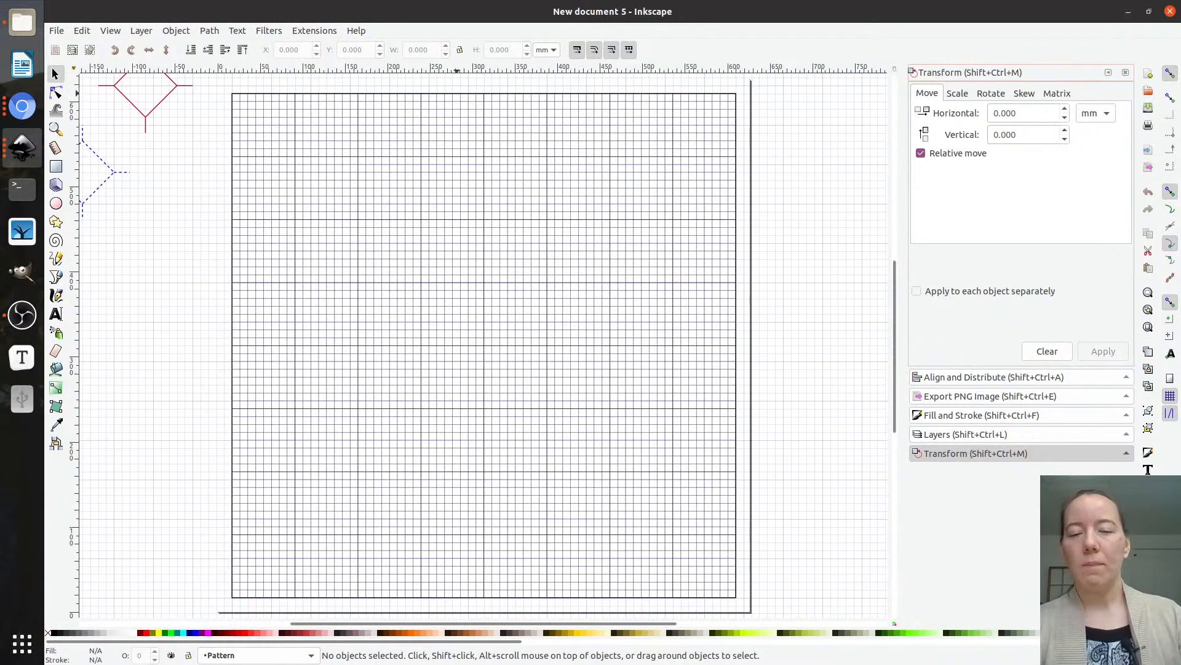
key(alt+Tab)
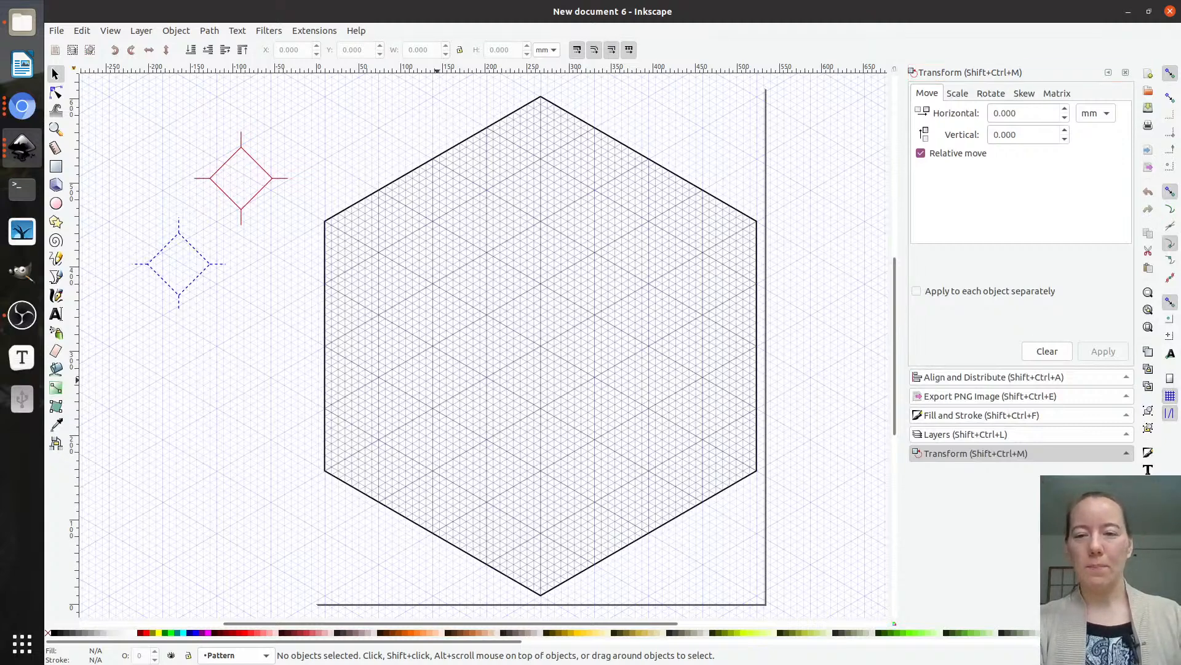
- Return to the square twist reference sheet and examine its advanced, right triangle and basic square twist charts
key(alt+Tab)
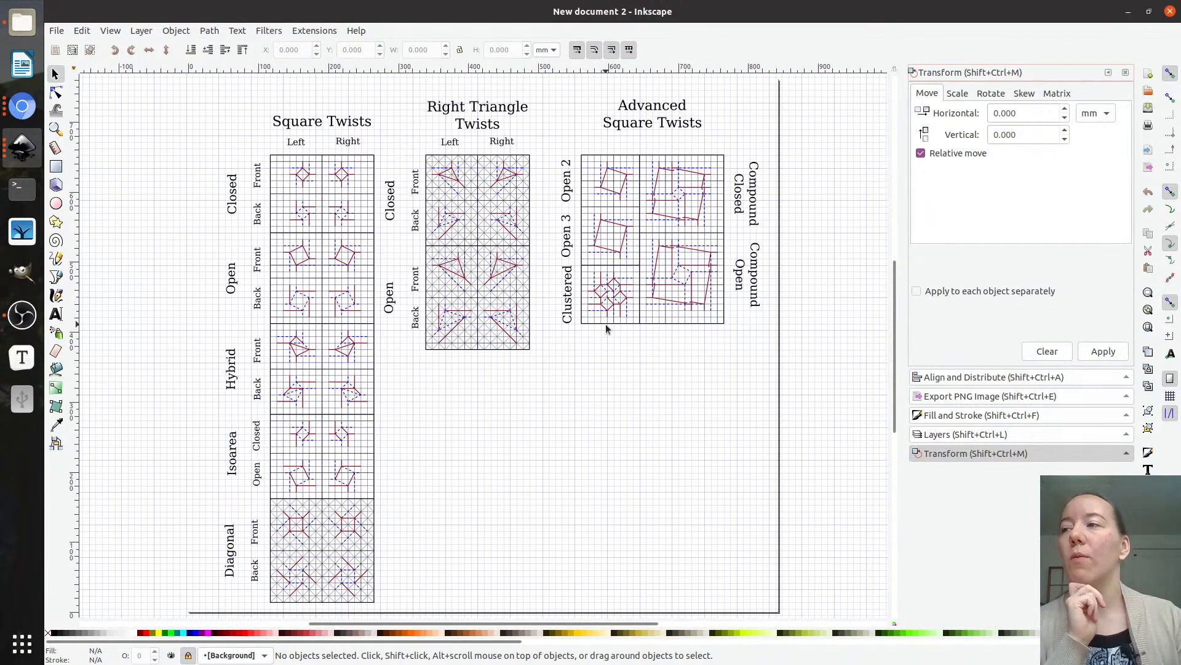
ctrl+scroll(624, 299, up, 4)
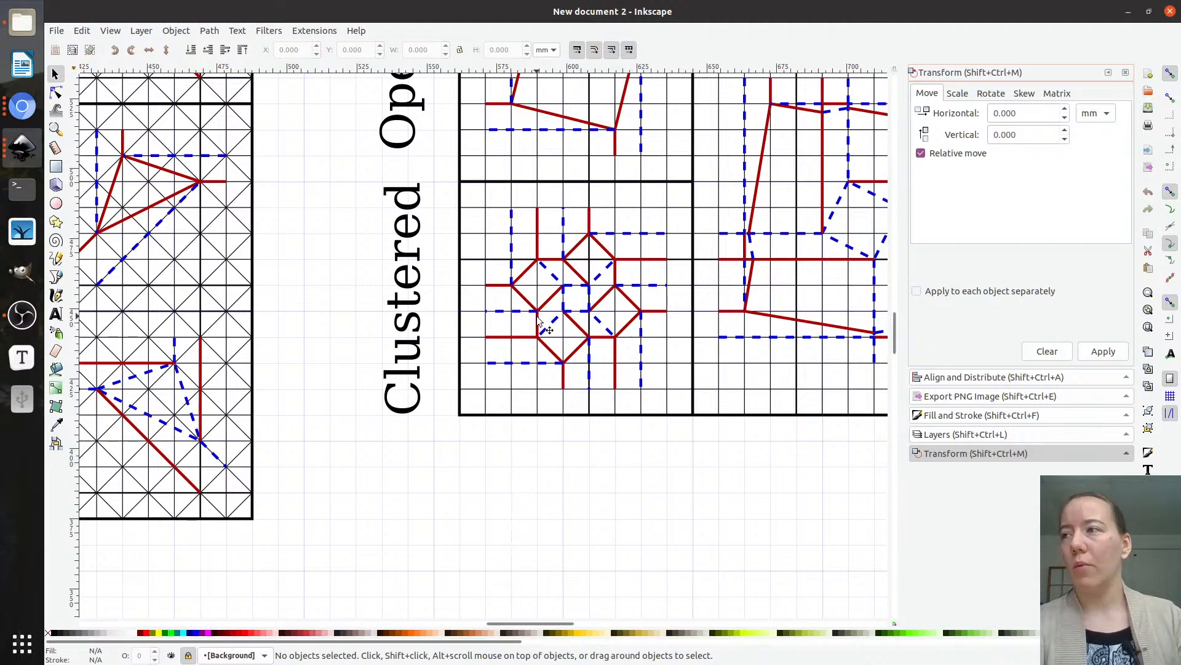
scroll(431, 352, down, 2)
scroll(431, 352, right, 2)
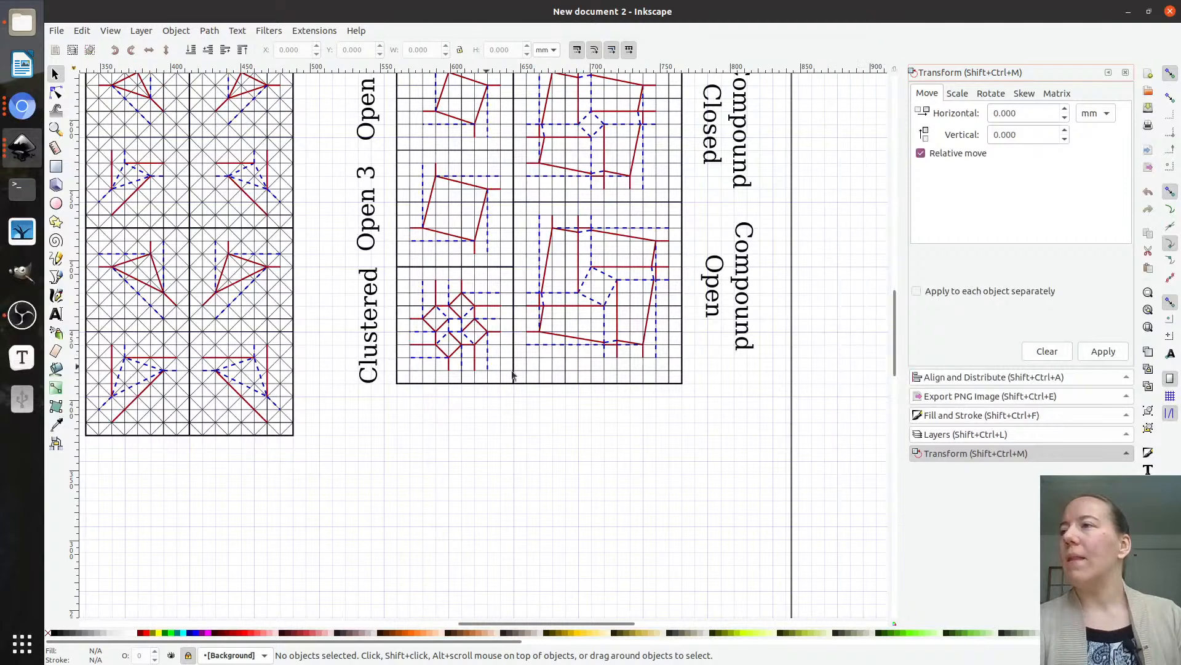
scroll(672, 266, up, 4)
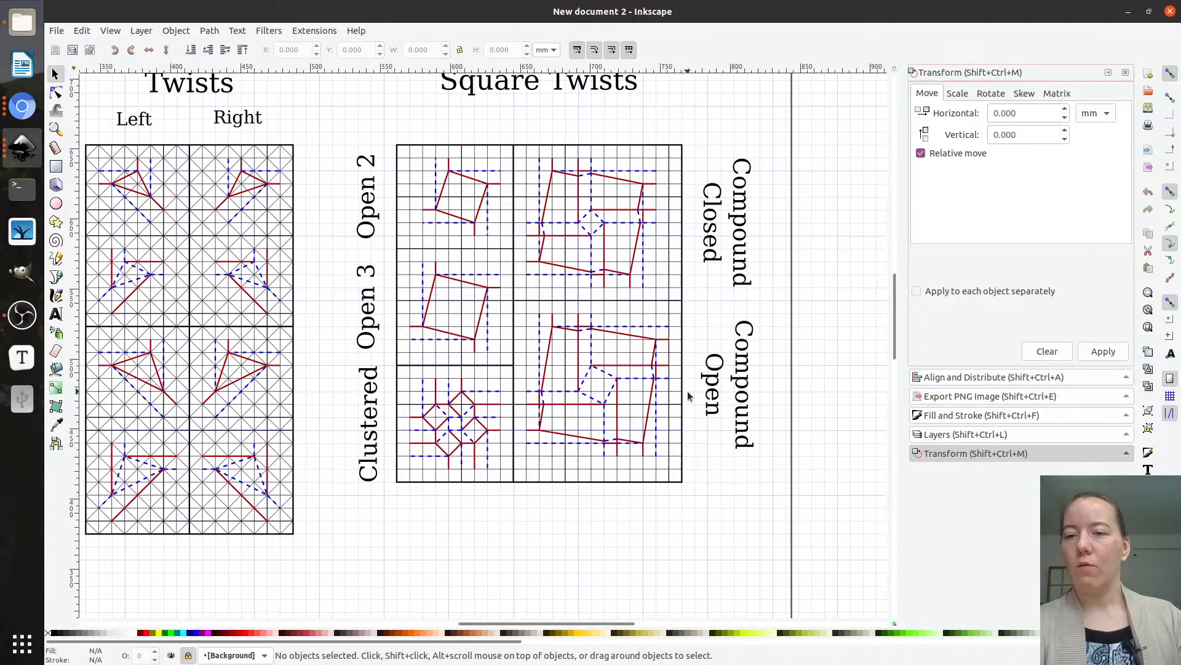
scroll(567, 368, left, 8)
scroll(576, 376, left, 1)
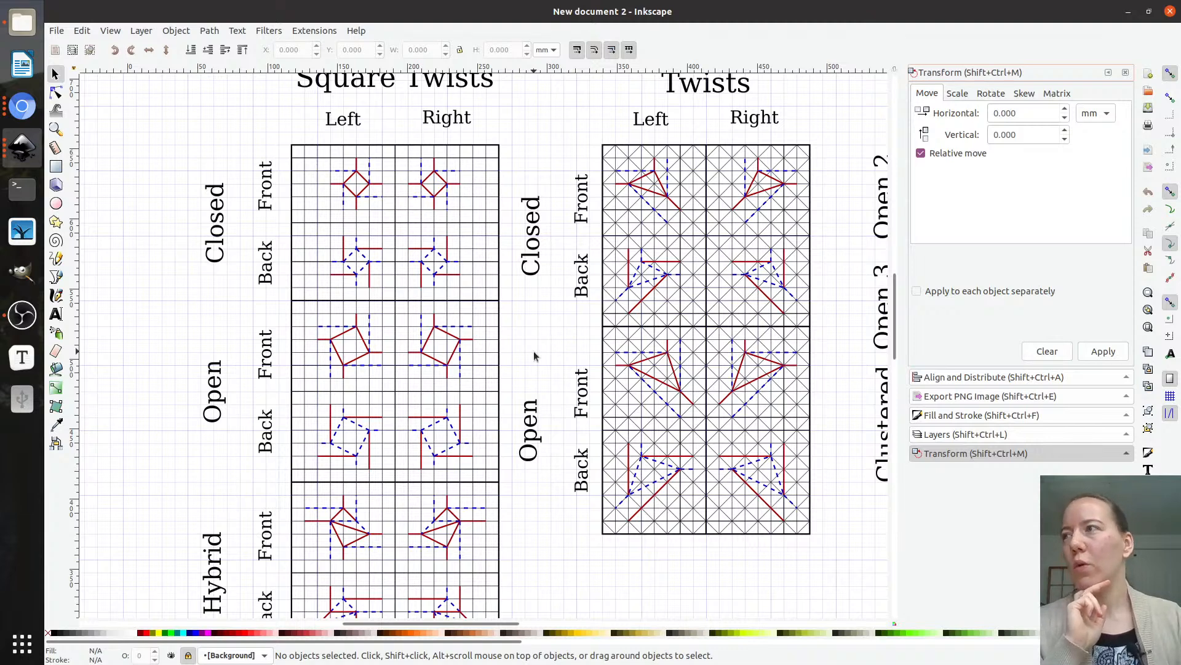
- Copy the closed right front and hybrid left back square twists, and switch to the blank square grid in New document 5
click(445, 186)
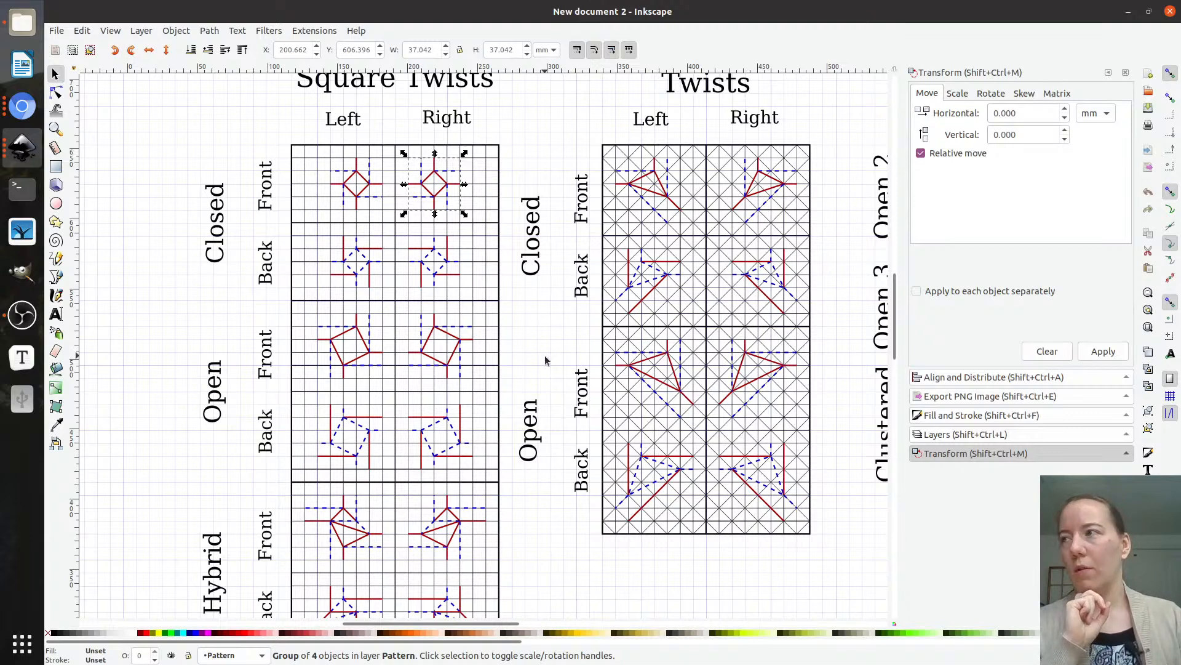
scroll(534, 368, down, 3)
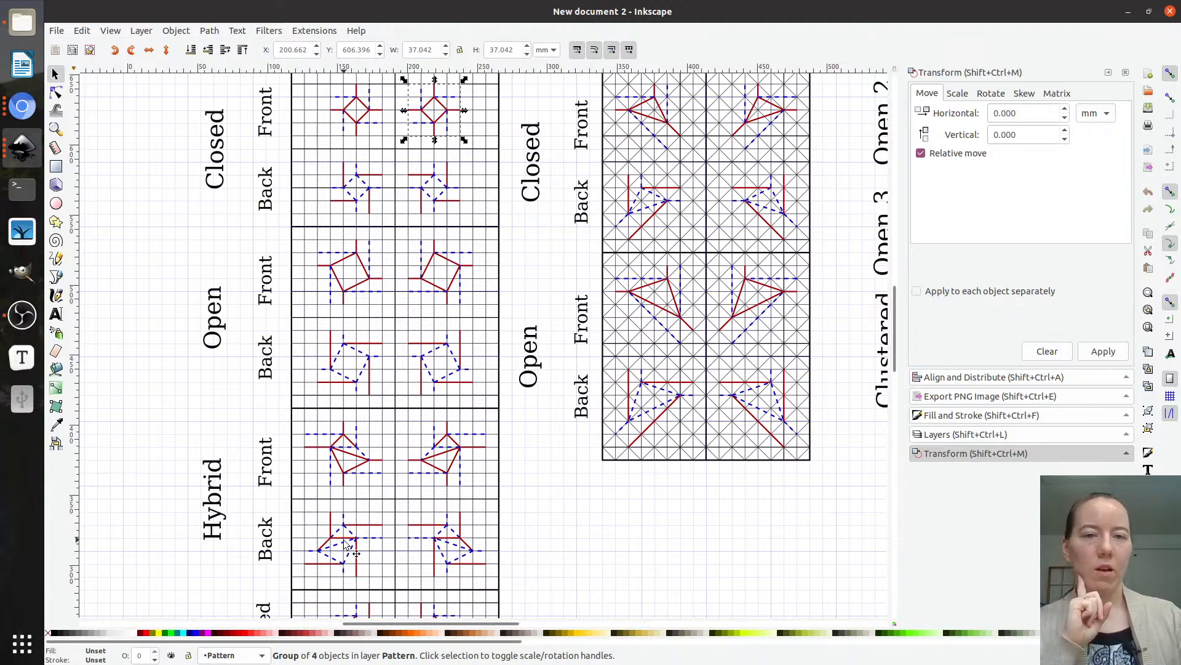
scroll(357, 553, up, 4)
scroll(356, 553, down, 2)
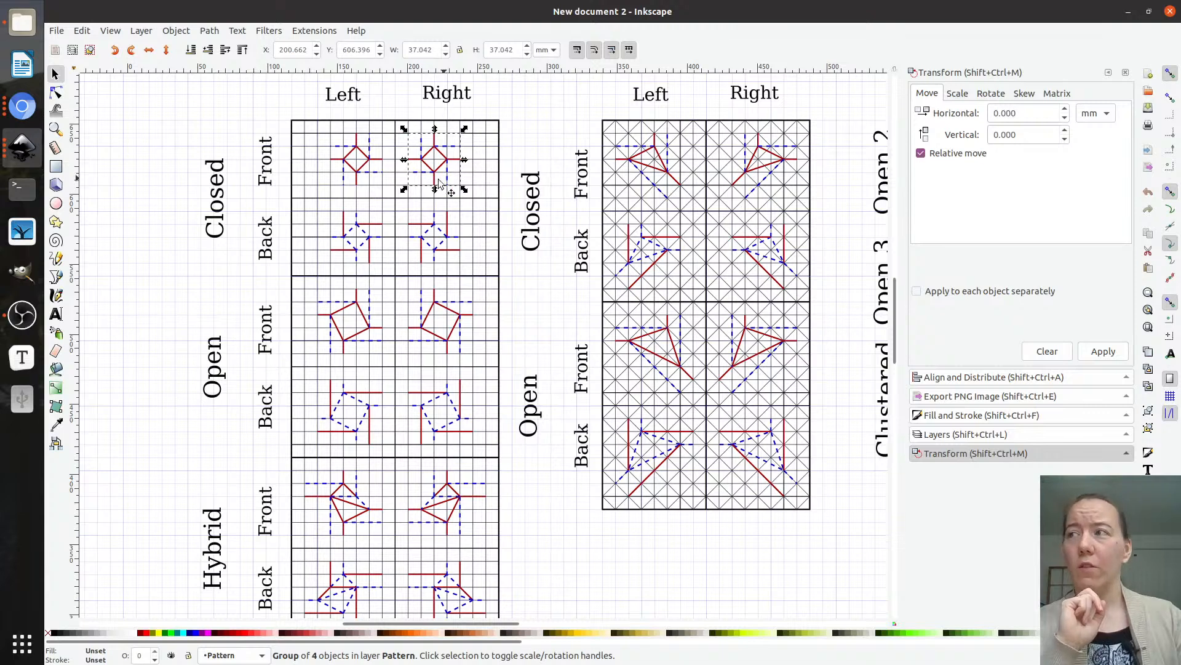
scroll(358, 333, down, 5)
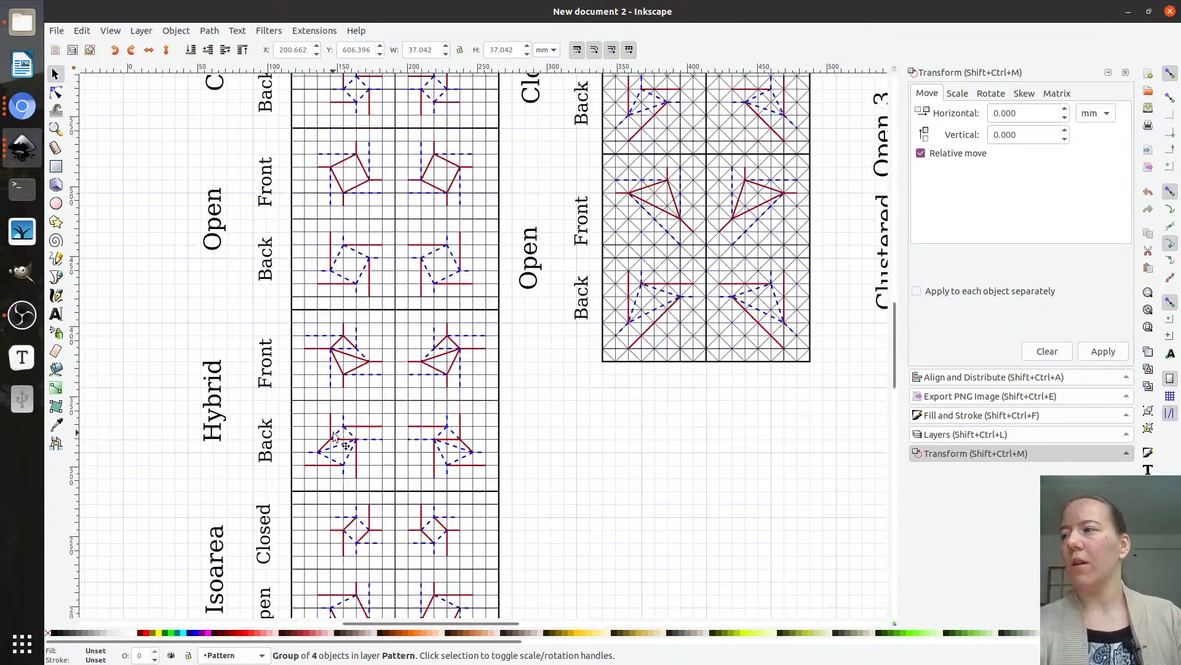
shift+click(341, 440)
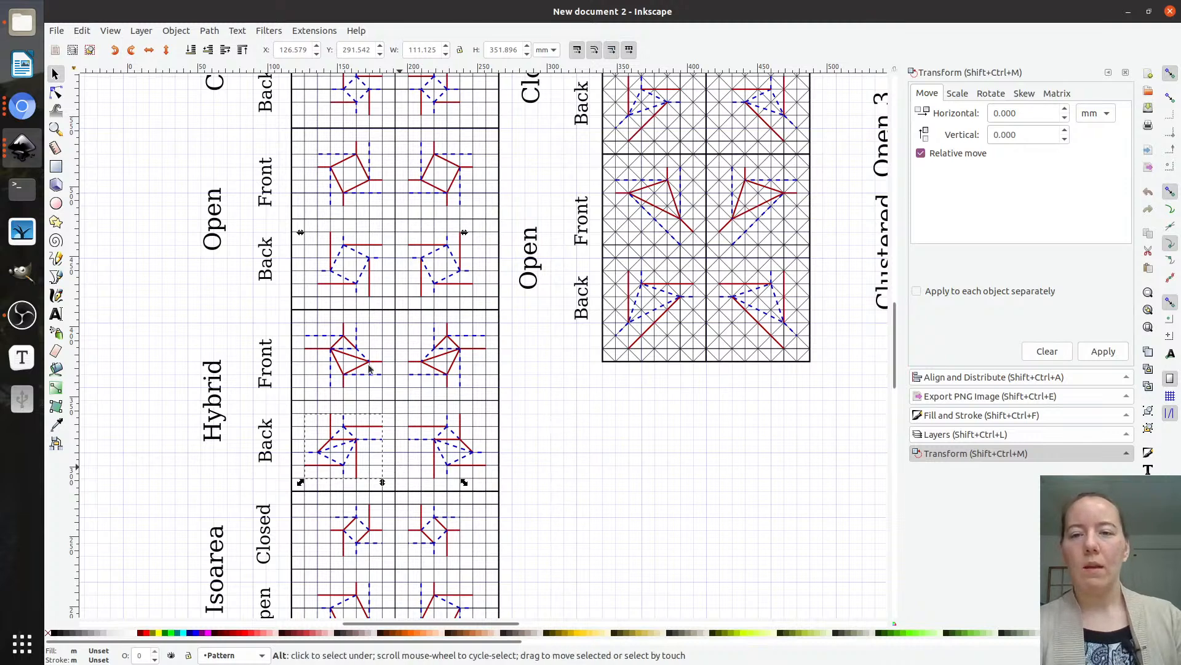
key(alt+Tab)
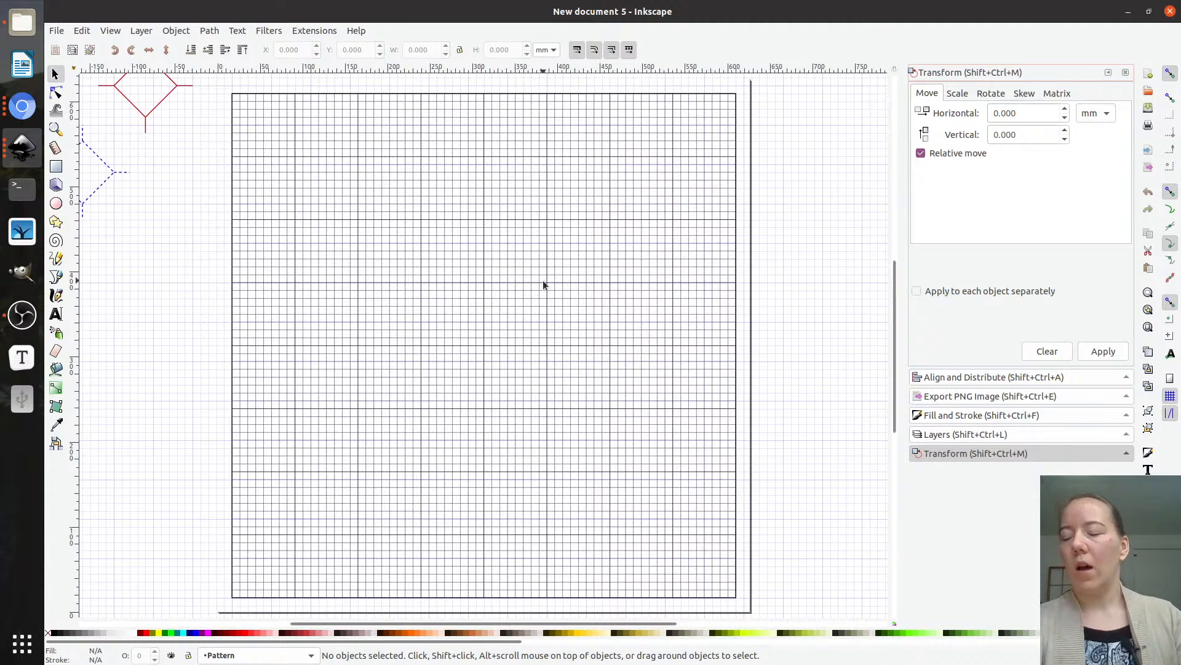
- Delete the two diamond groups beside the square grid and paste the copied twists onto the grid
scroll(544, 283, left, 5)
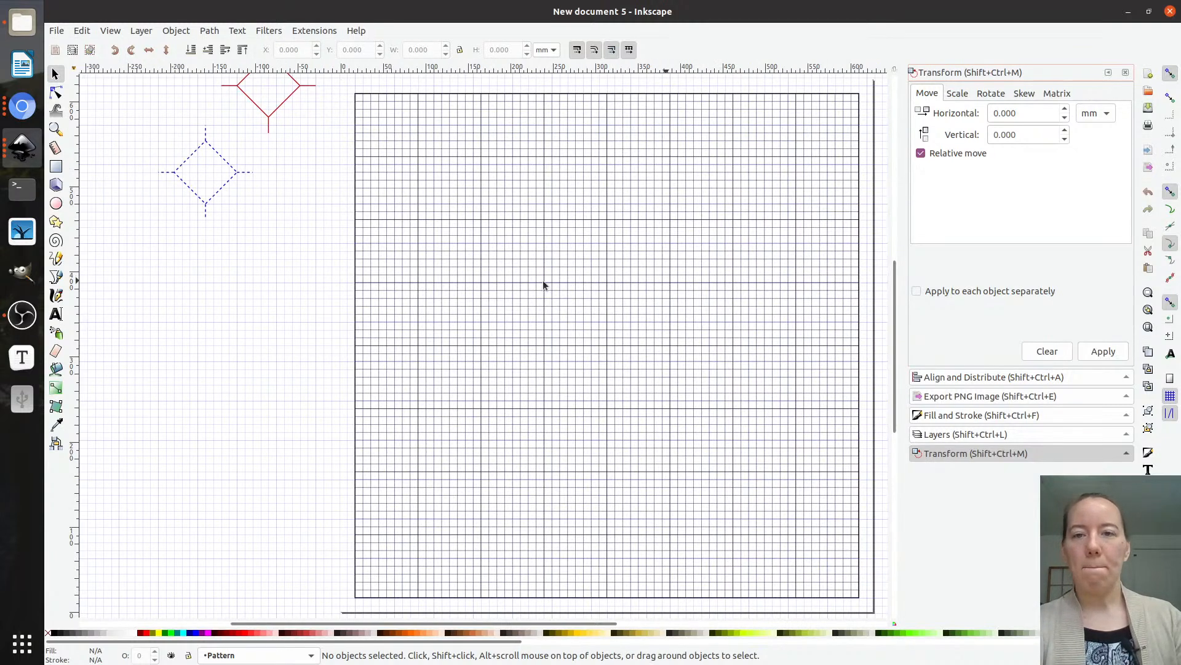
key(ctrl+a)
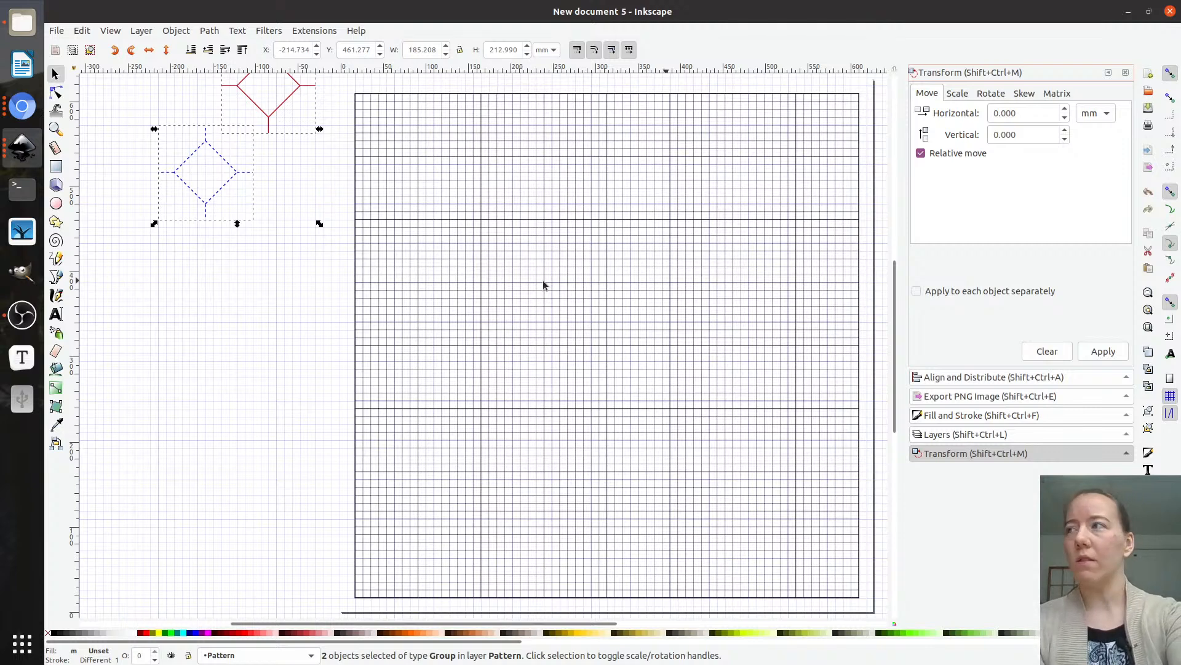
key(Delete)
key(ctrl+v)
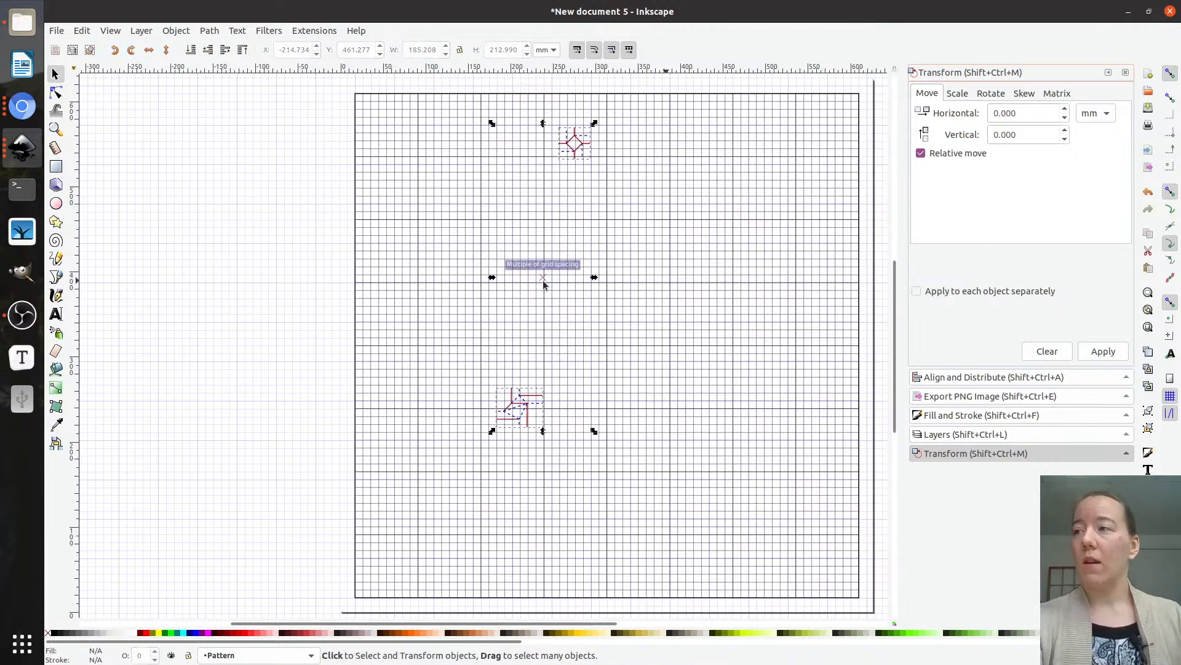
click(626, 325)
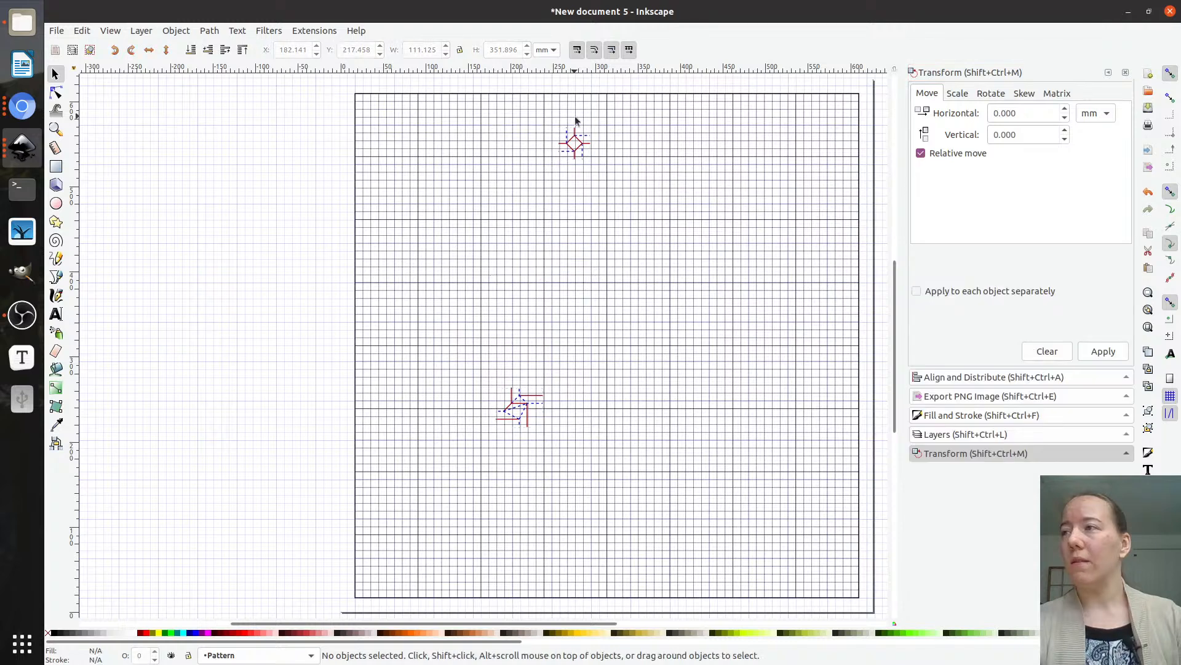
- Move the closed twist to the grid's centre and place the hybrid twist to its upper right, with their facing pleats aligned
drag(576, 141, 614, 354)
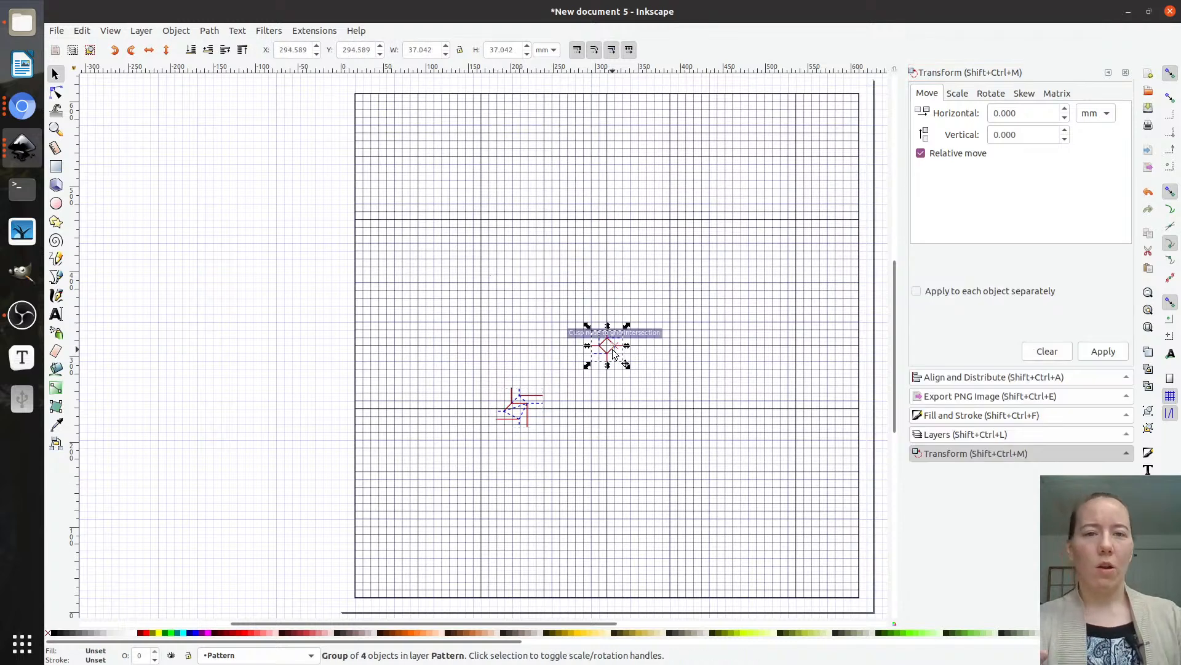
ctrl+scroll(611, 355, up, 5)
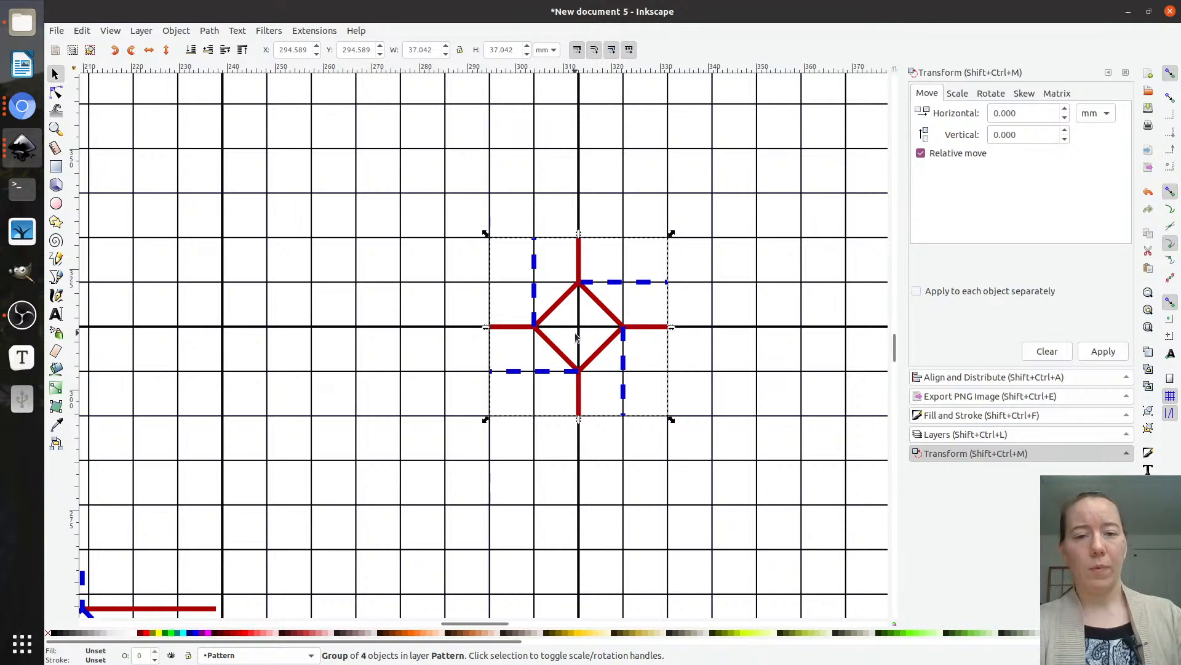
ctrl+scroll(575, 337, down, 5)
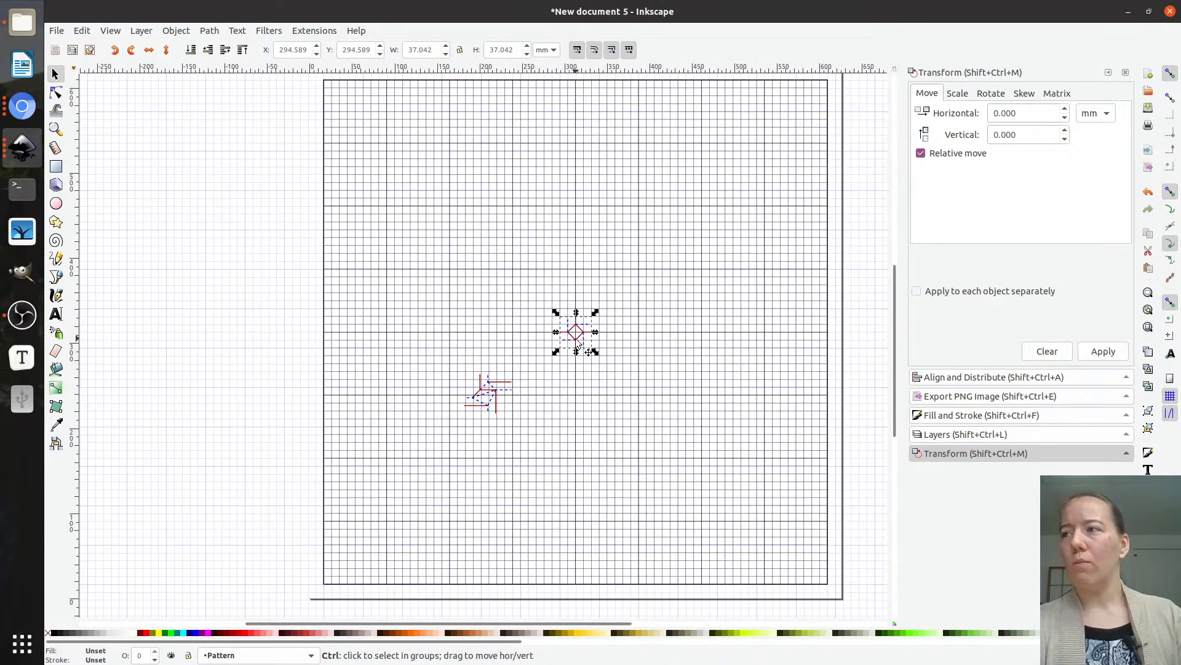
ctrl+scroll(571, 346, up, 2)
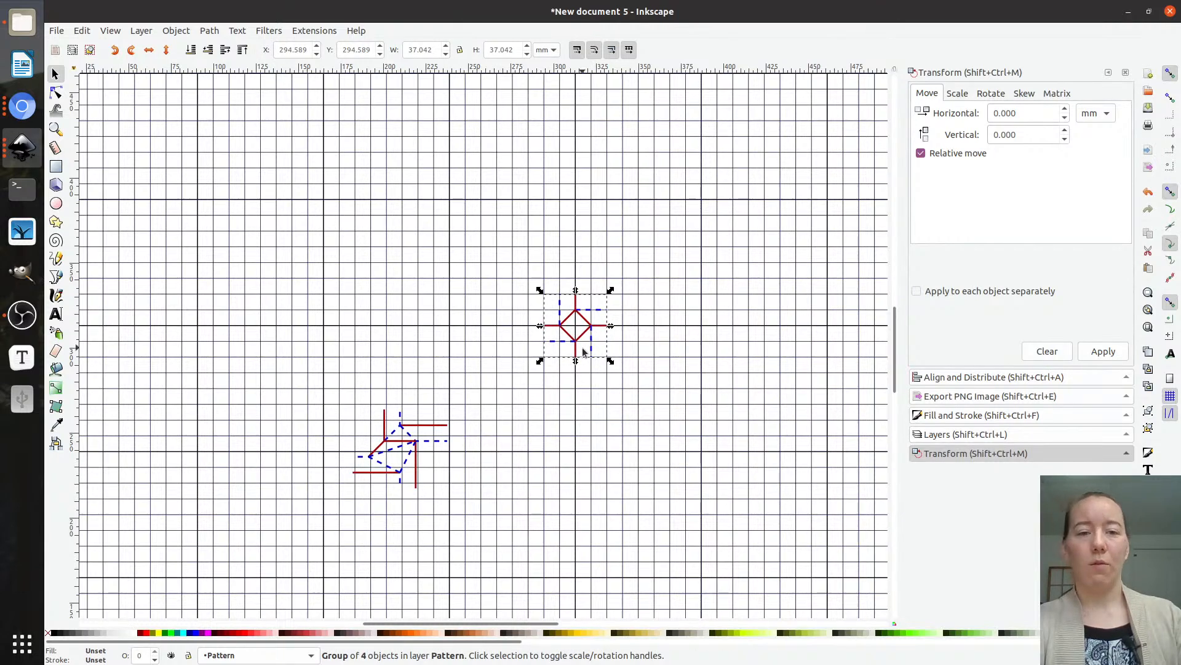
click(428, 372)
drag(432, 434, 686, 287)
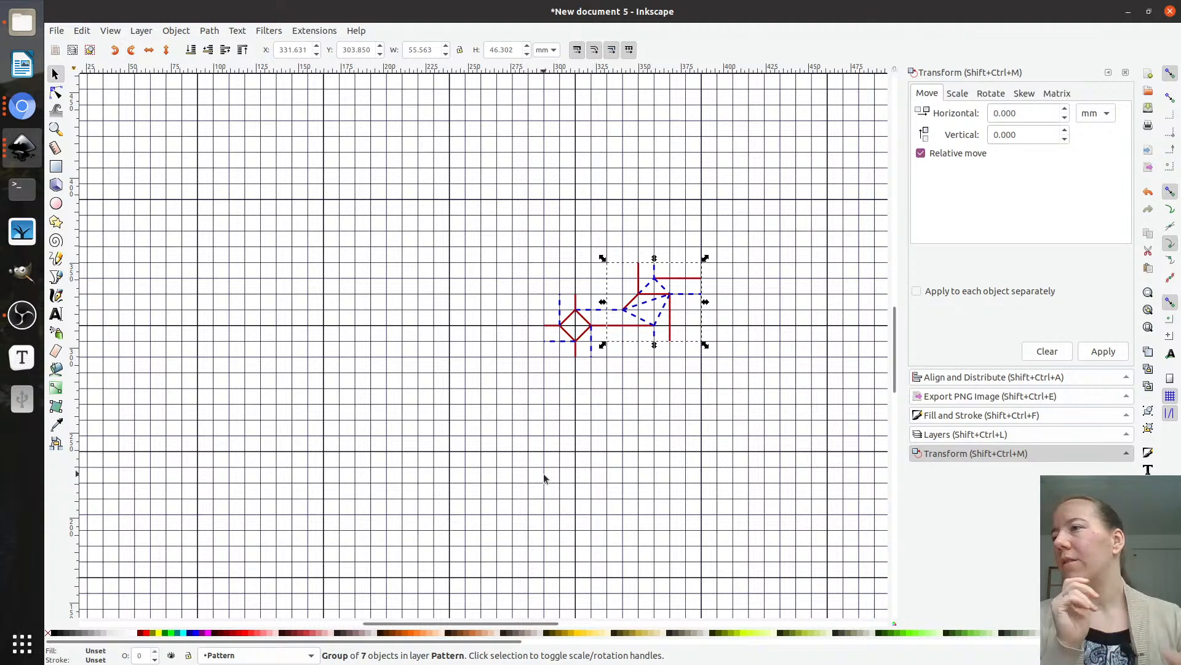
- Try a duplicate of the hybrid twist above the closed twist, and move it back to the hybrid twist's original position
key(ctrl+d)
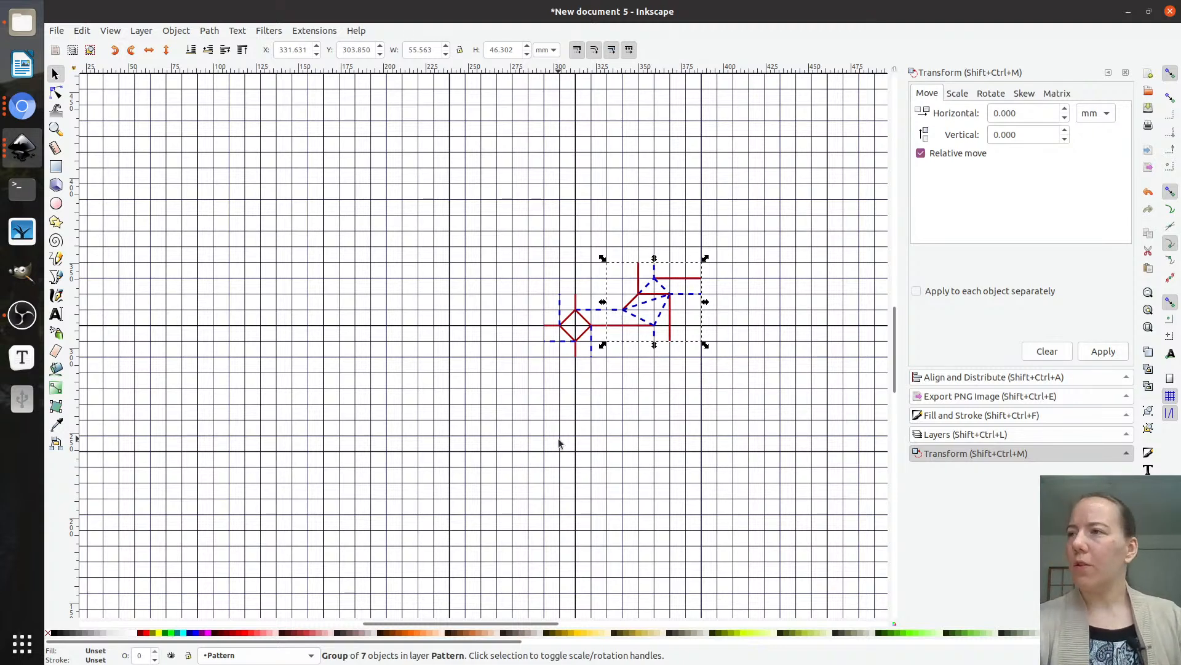
drag(647, 308, 549, 241)
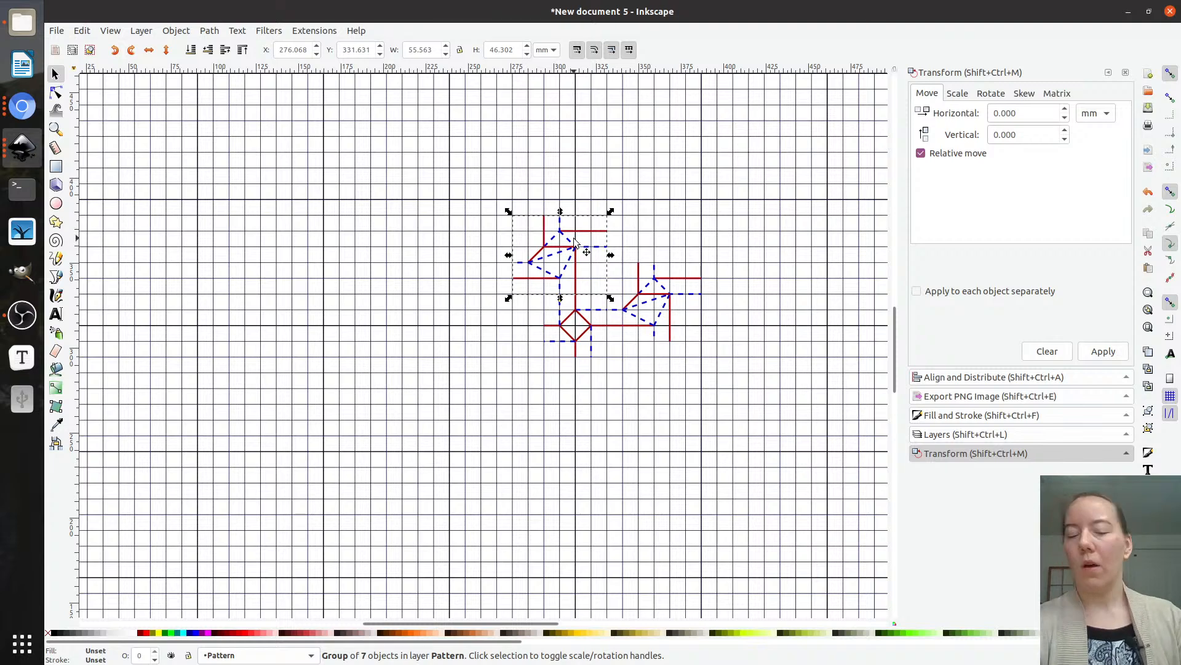
drag(577, 244, 670, 301)
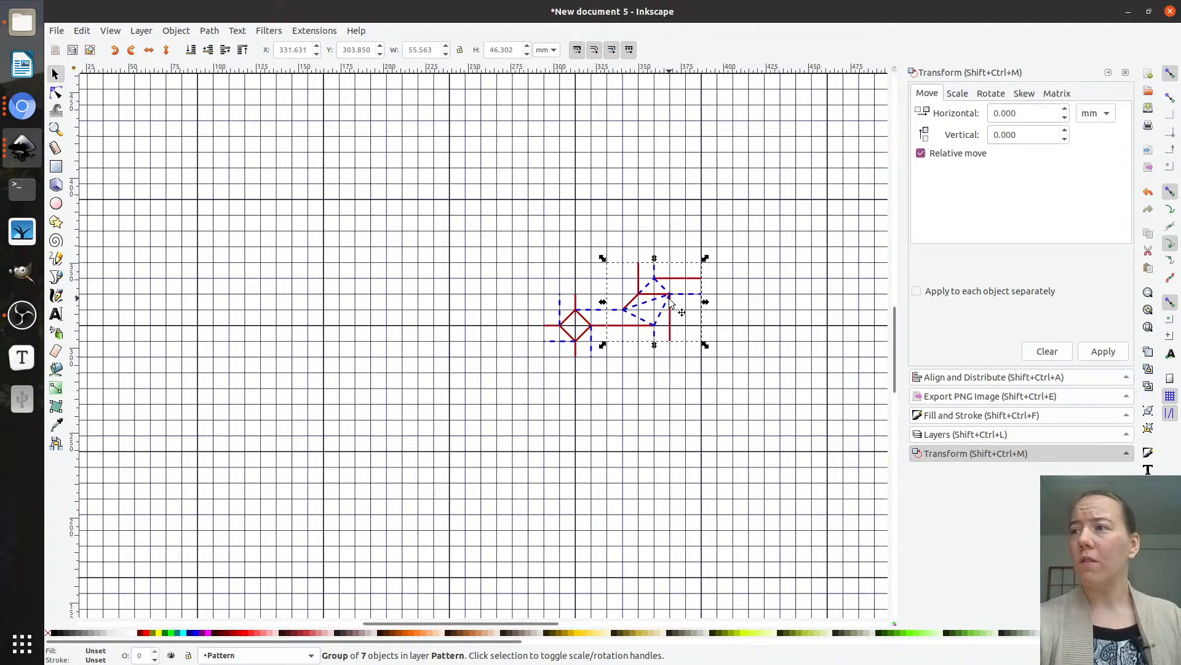
- Shorten the two pleats of the hybrid twist that face the closed twist by one grid square
key(n)
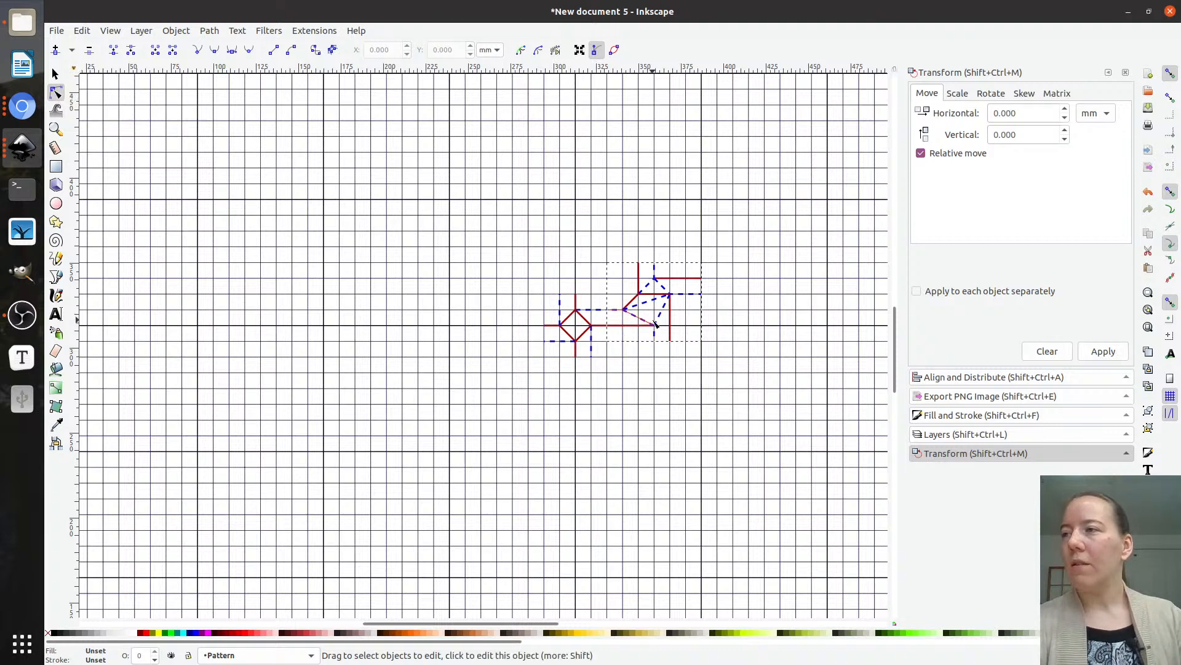
scroll(654, 321, up, 3)
scroll(568, 334, right, 3)
scroll(568, 334, left, 1)
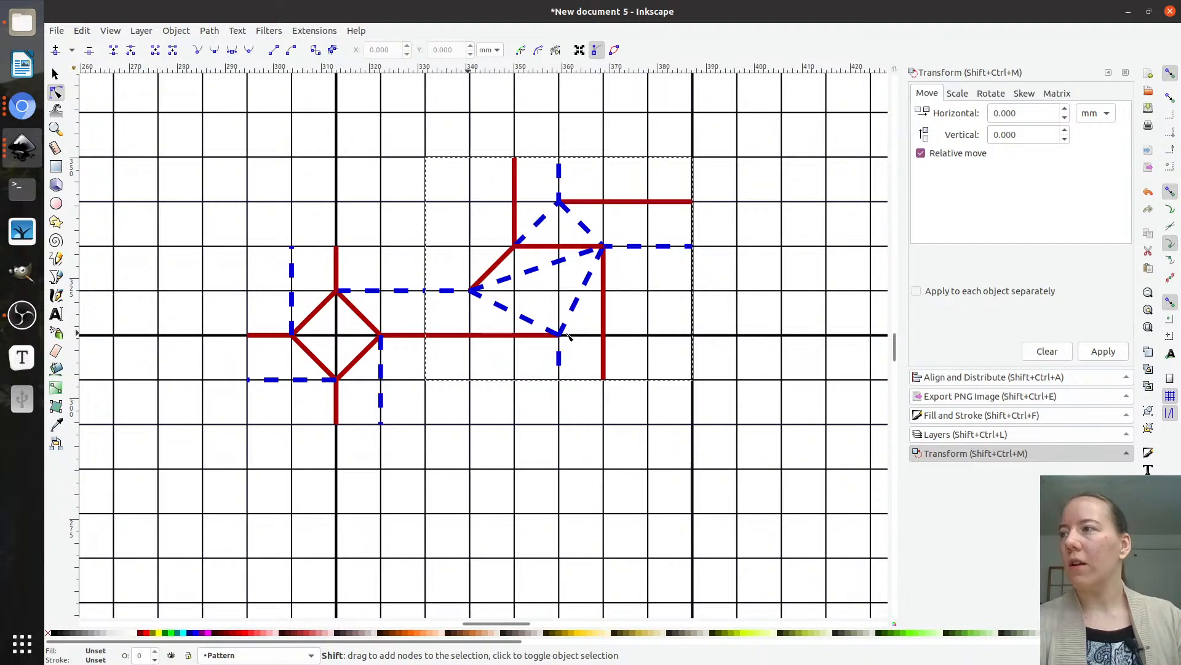
click(451, 334)
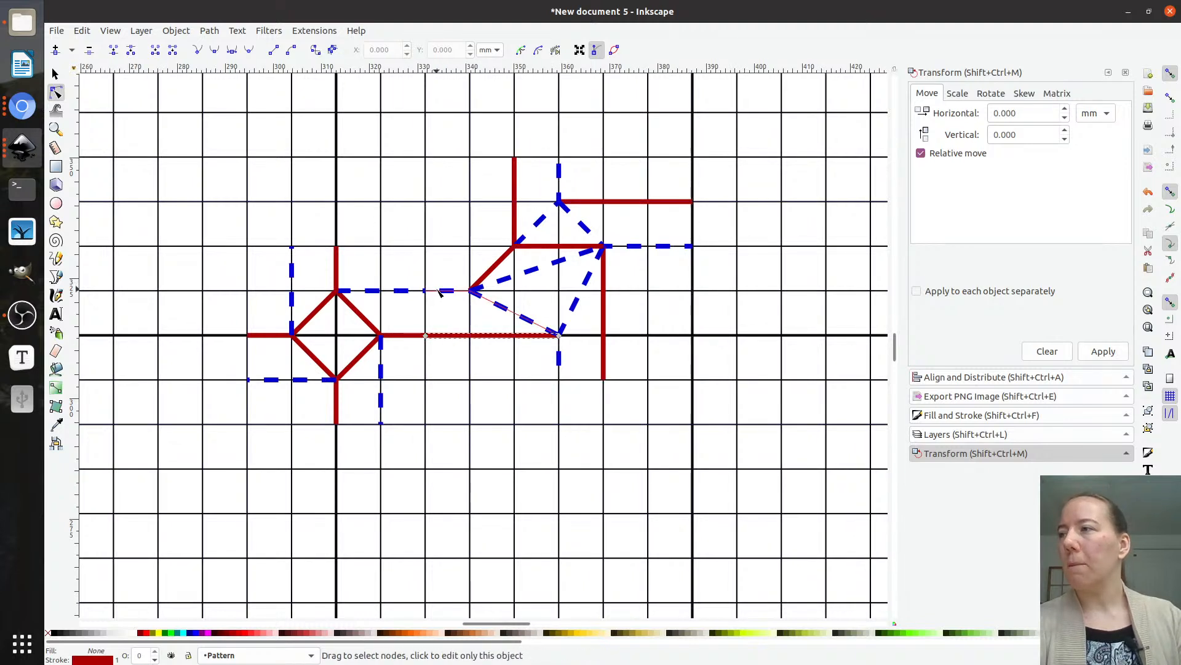
key(shift)
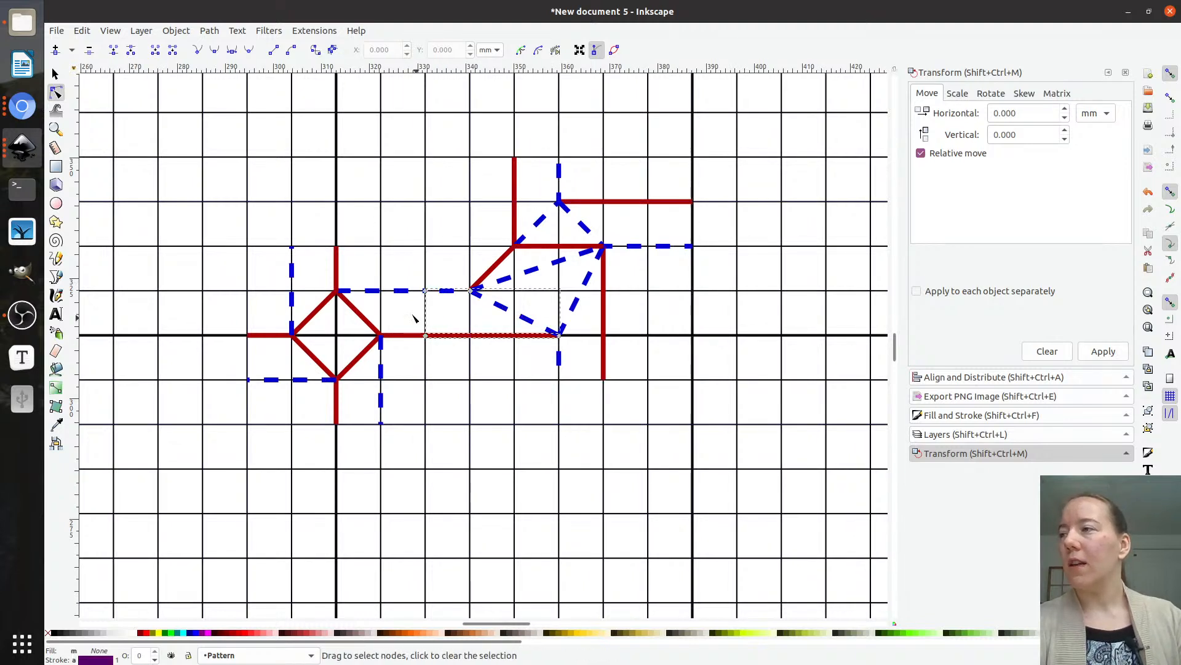
shift+click(425, 291)
shift+click(425, 290)
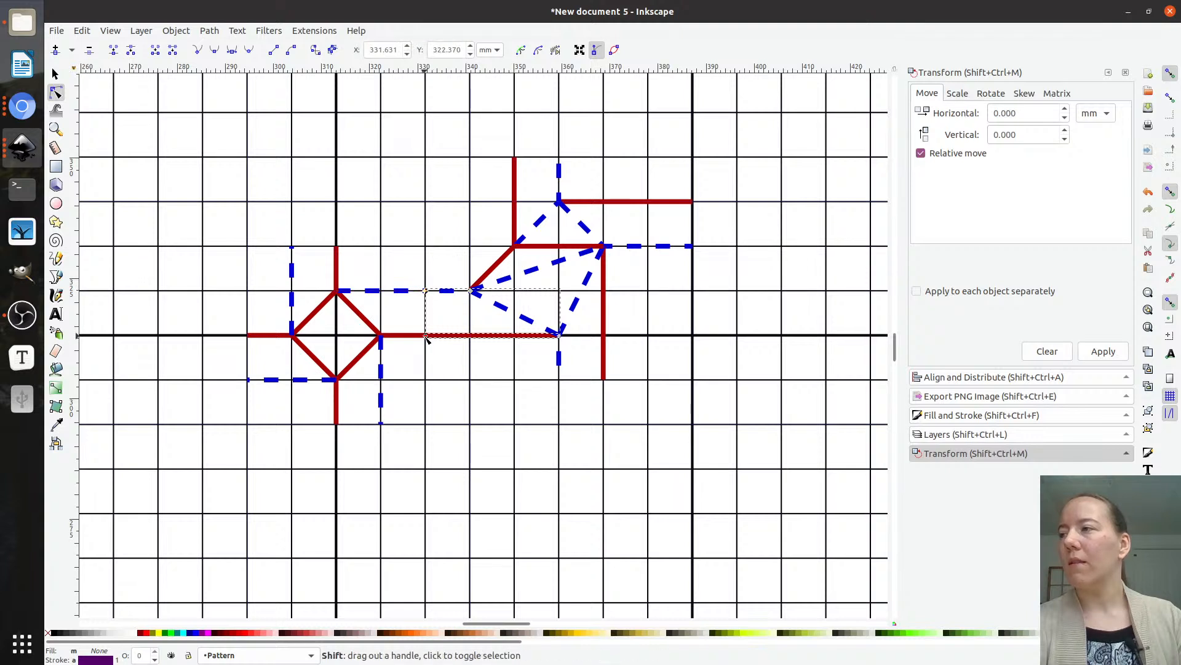
shift+click(425, 336)
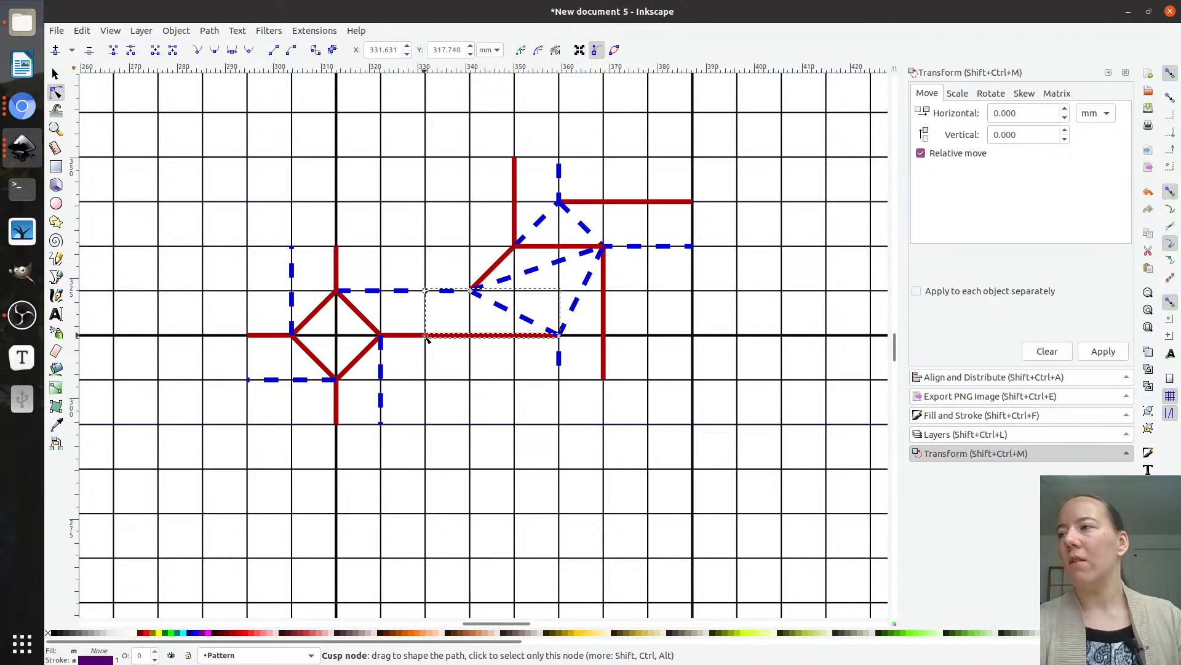
drag(425, 336, 471, 336)
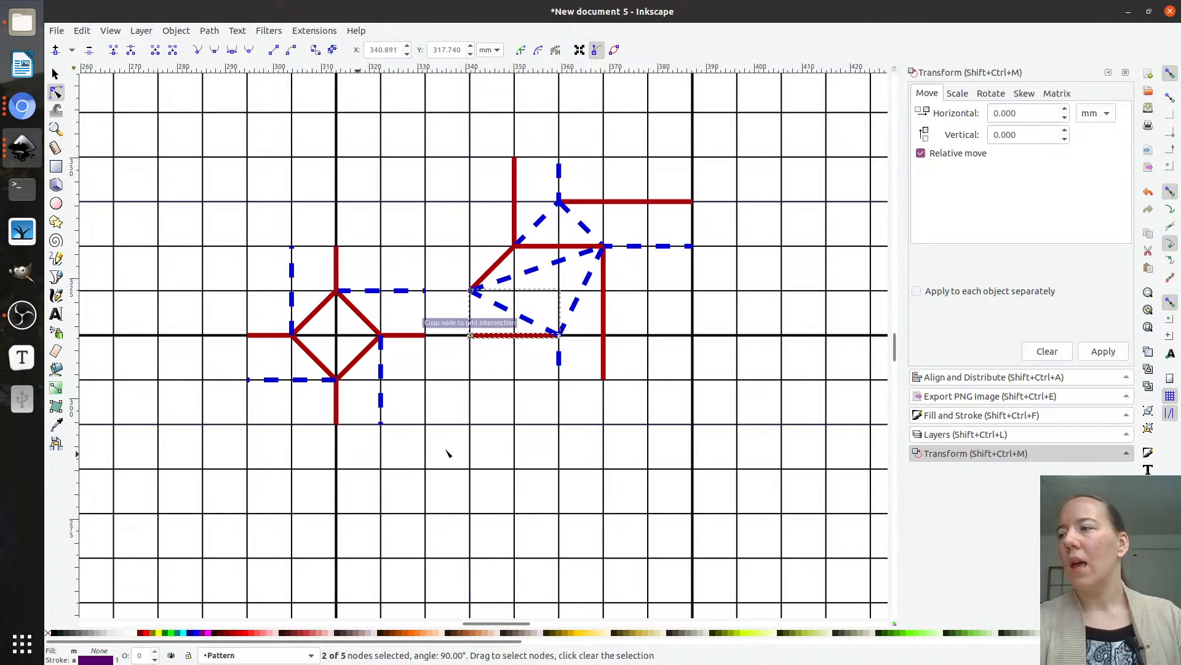
- Shorten the hybrid twist's two pleats pointing away from the closed twist by one grid square
click(677, 202)
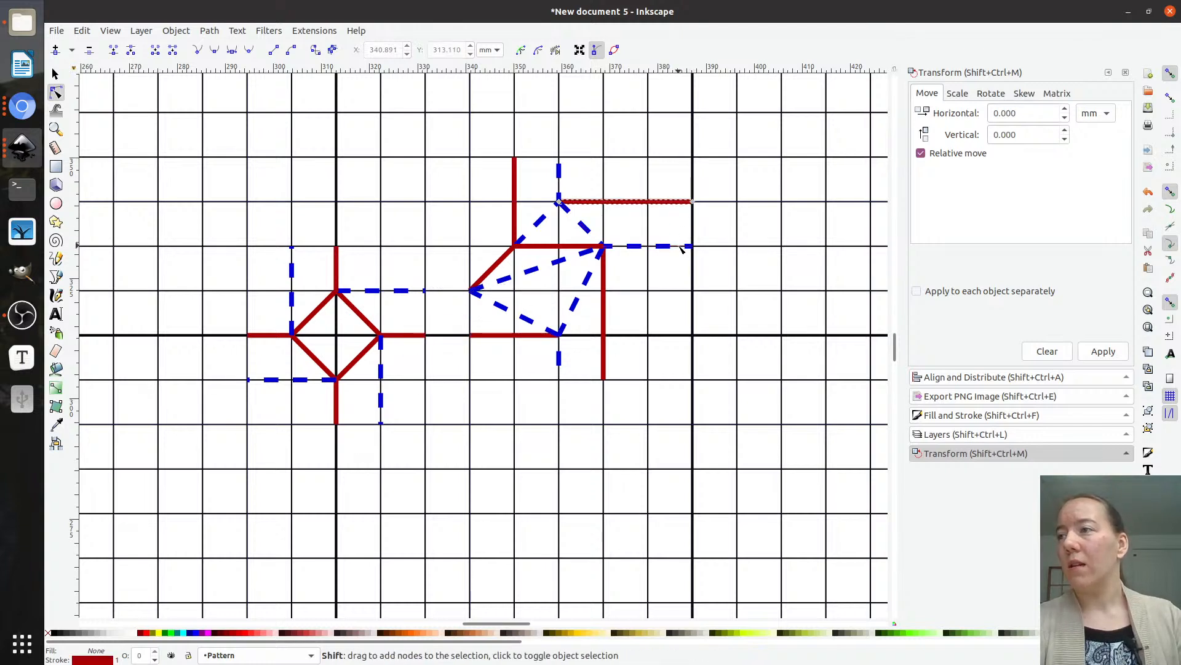
shift+click(682, 247)
shift+click(693, 247)
shift+click(692, 202)
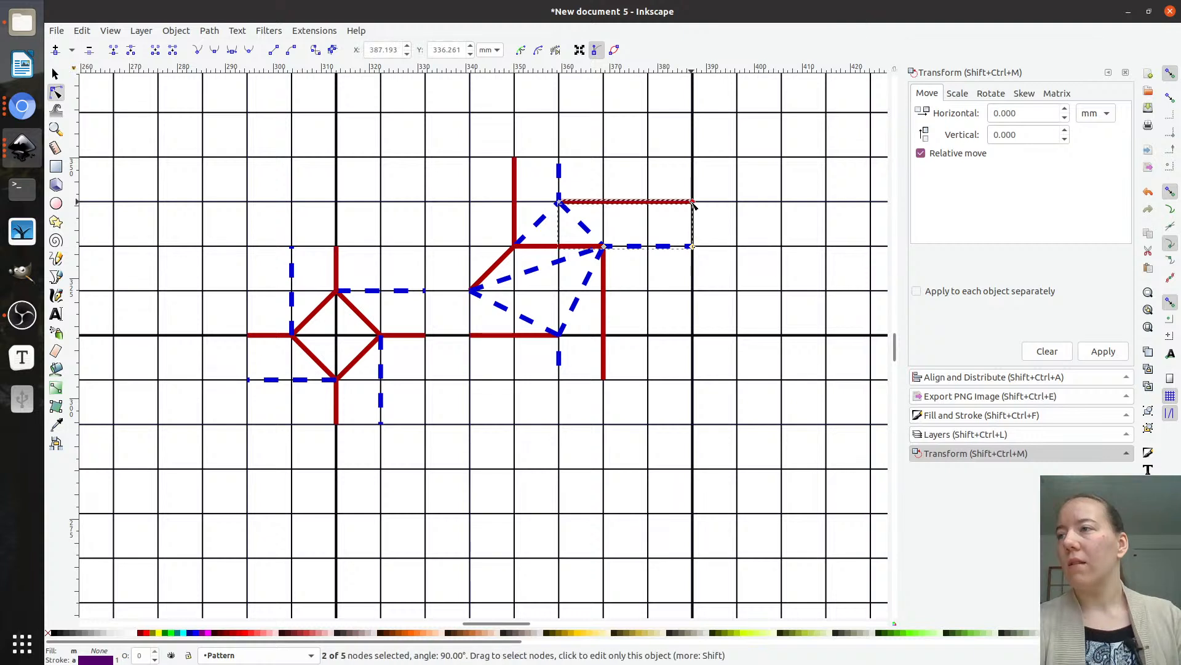
drag(693, 205, 648, 203)
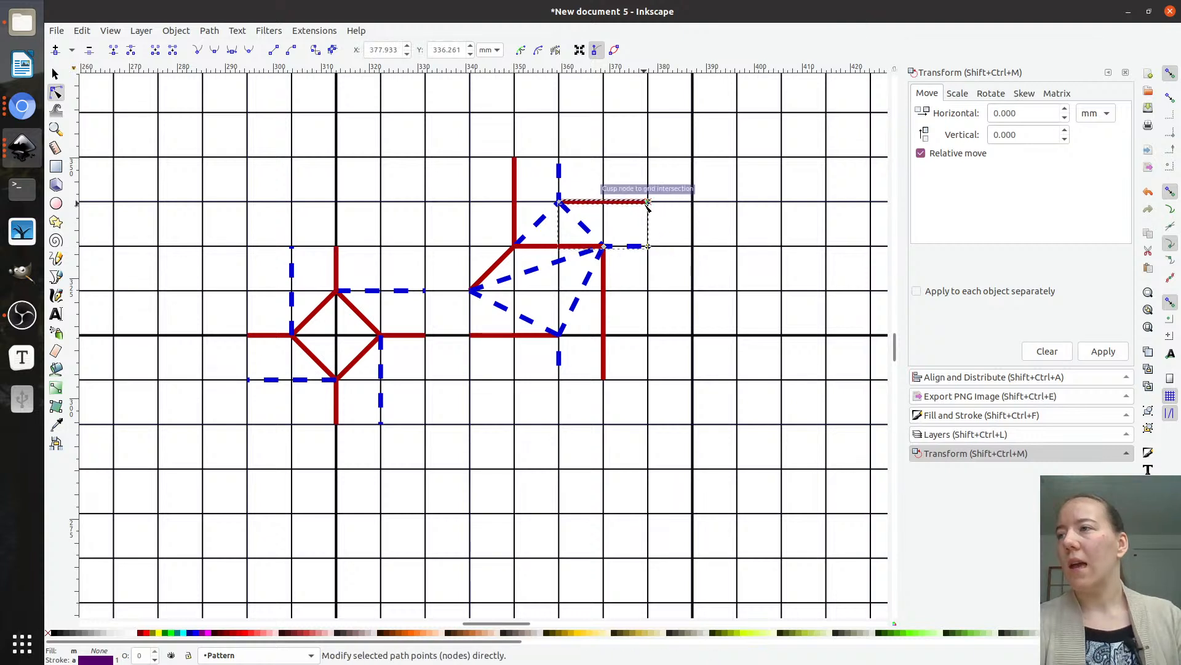
click(611, 212)
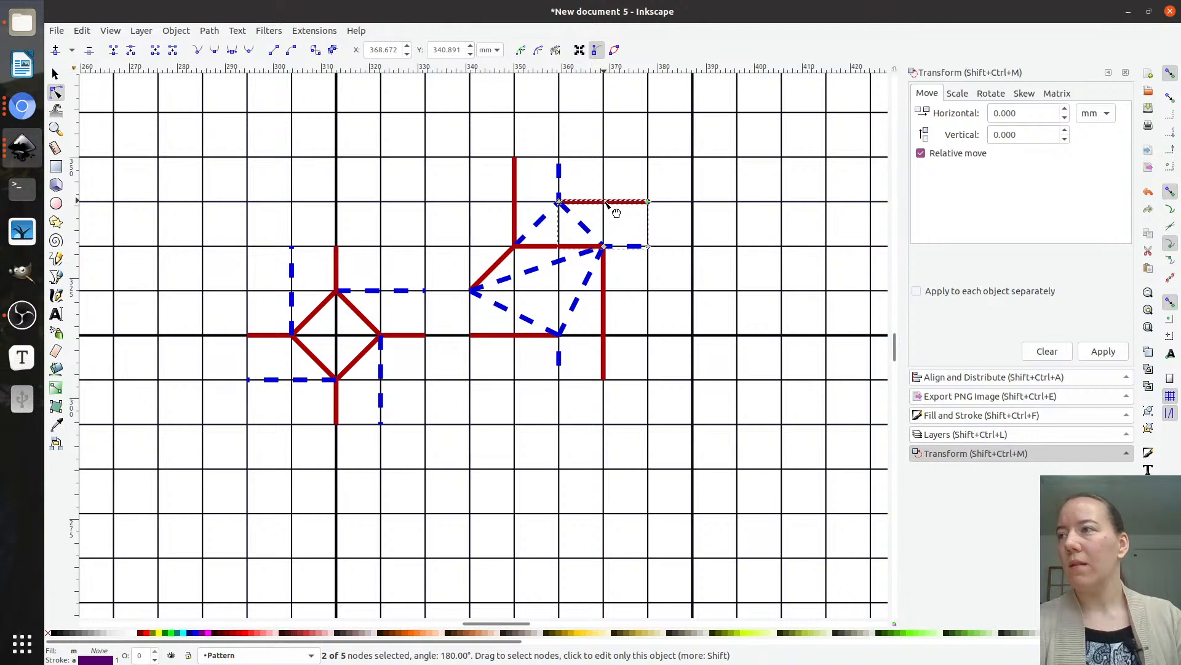
drag(607, 202, 602, 175)
key(ctrl+z)
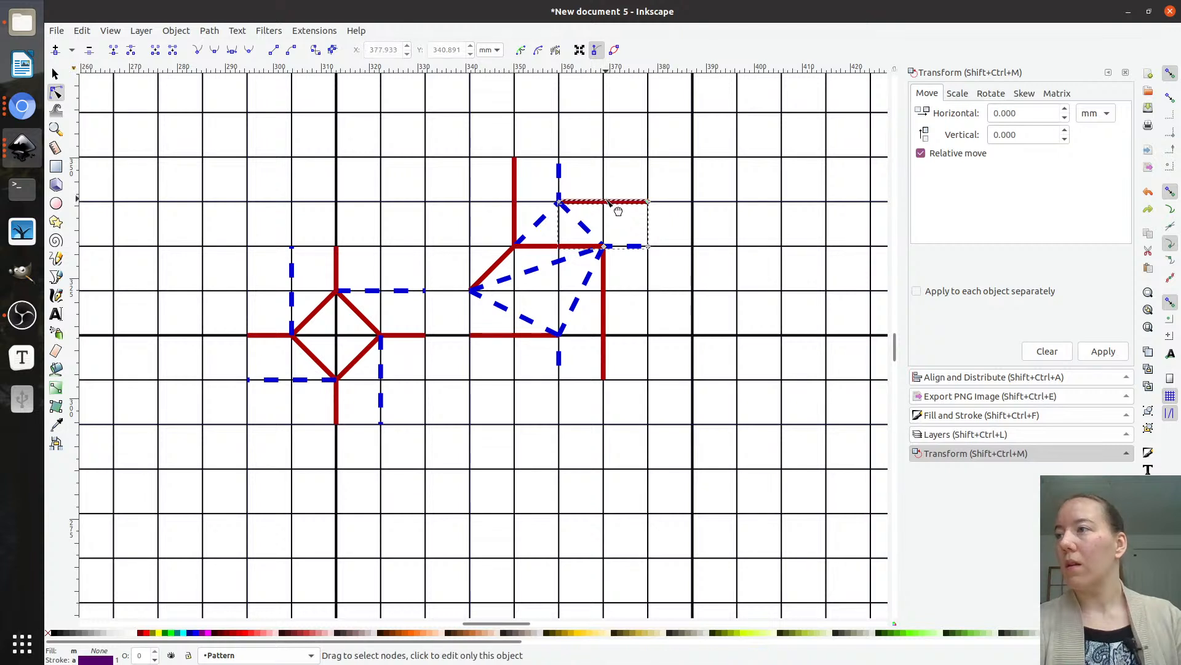
click(607, 201)
drag(607, 201, 649, 201)
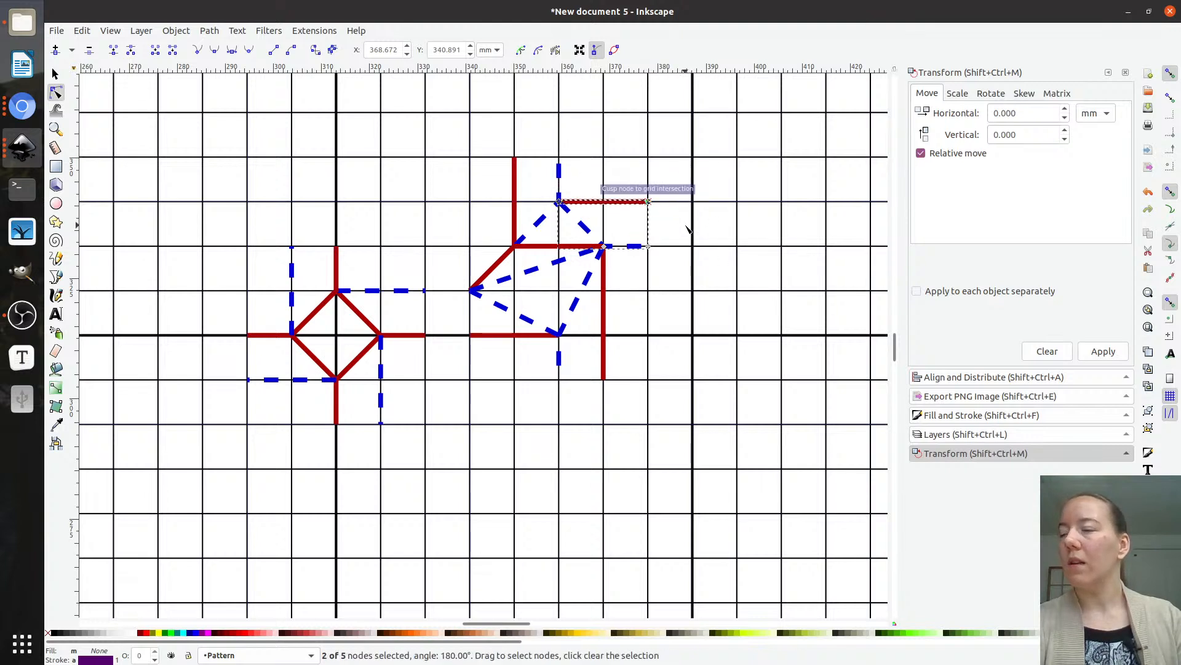
- Move the whole hybrid twist one grid square closer to the closed twist, keeping their pleats aligned
key(s)
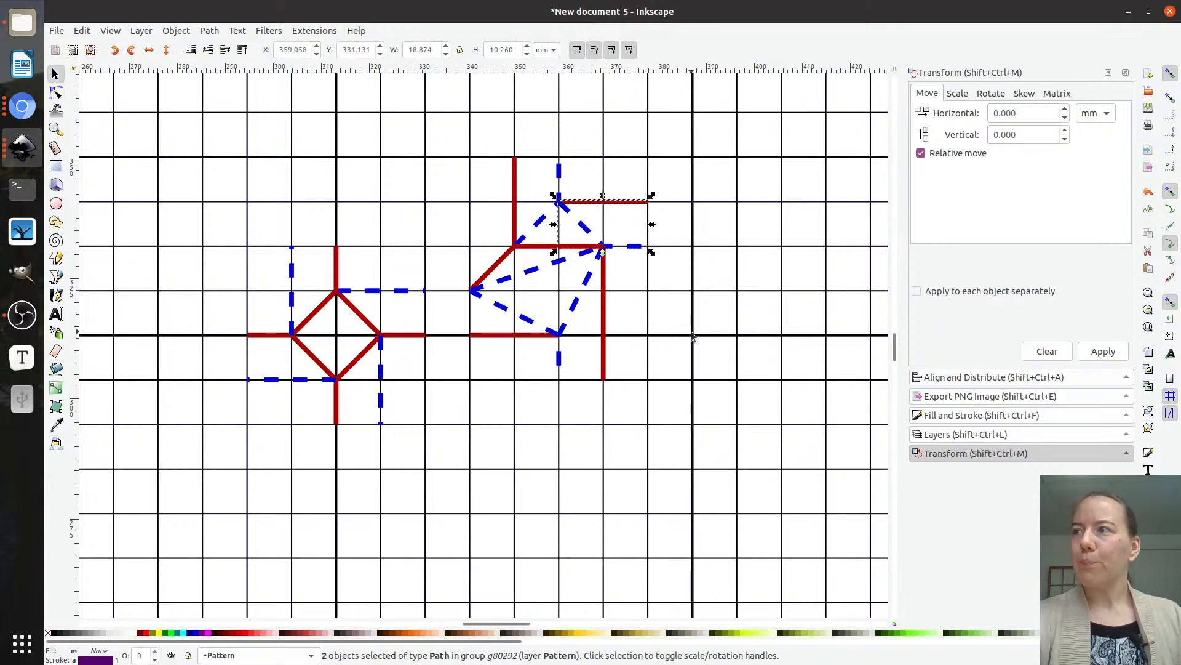
key(Escape)
drag(591, 283, 539, 284)
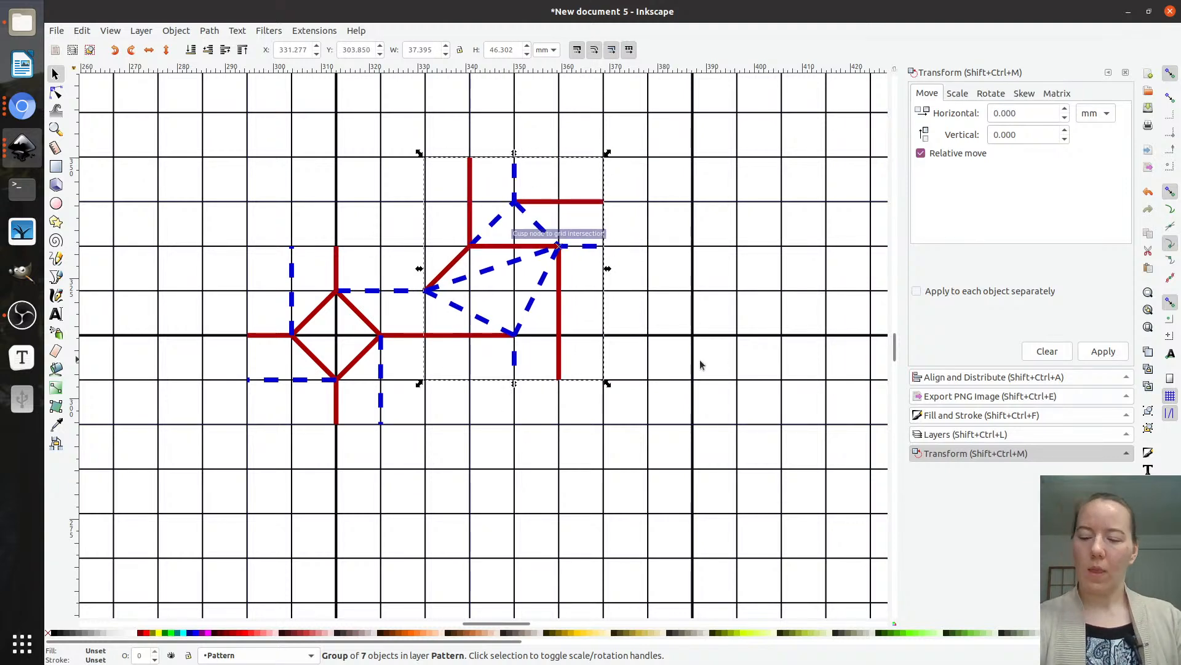
- Duplicate the hybrid twist, rotate the copy 90° counterclockwise, and place it to the upper left of the closed twist with their pleats joined
scroll(654, 374, down, 1)
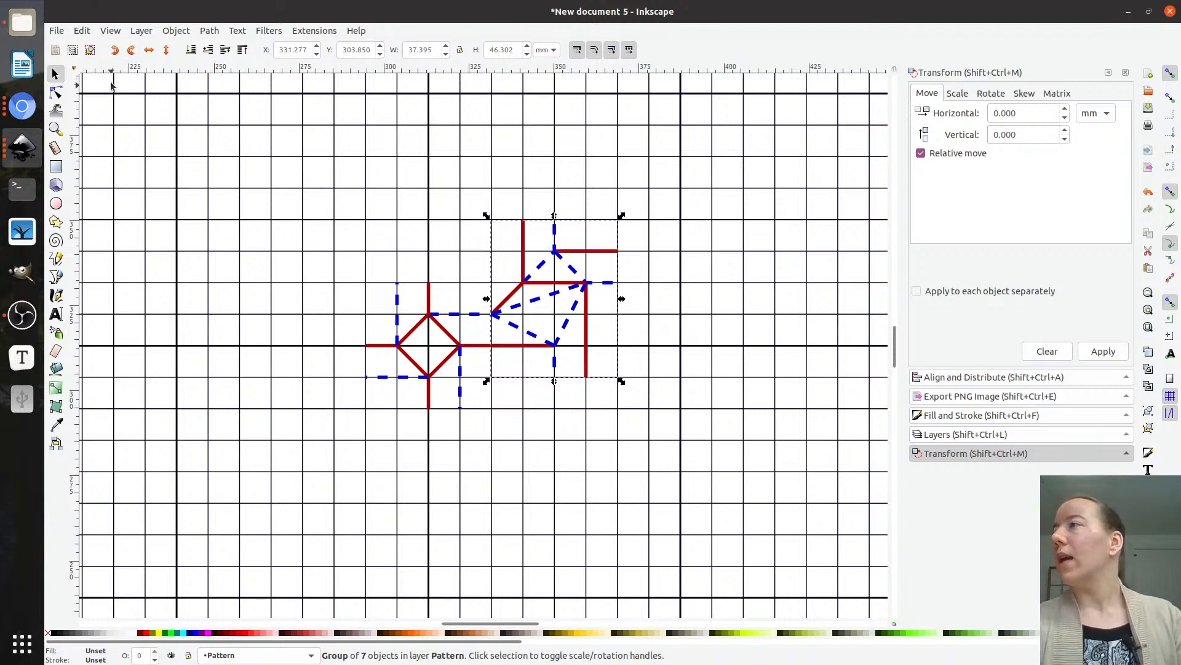
key(ctrl+d)
key(ctrl+bracketleft)
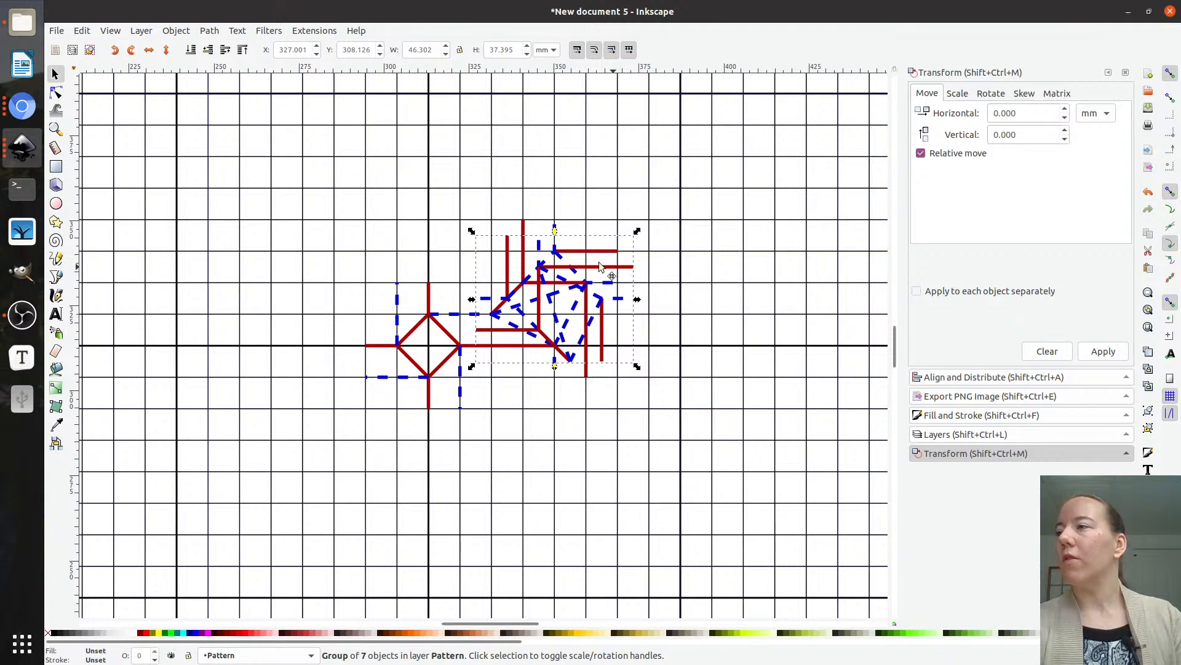
drag(612, 272, 446, 200)
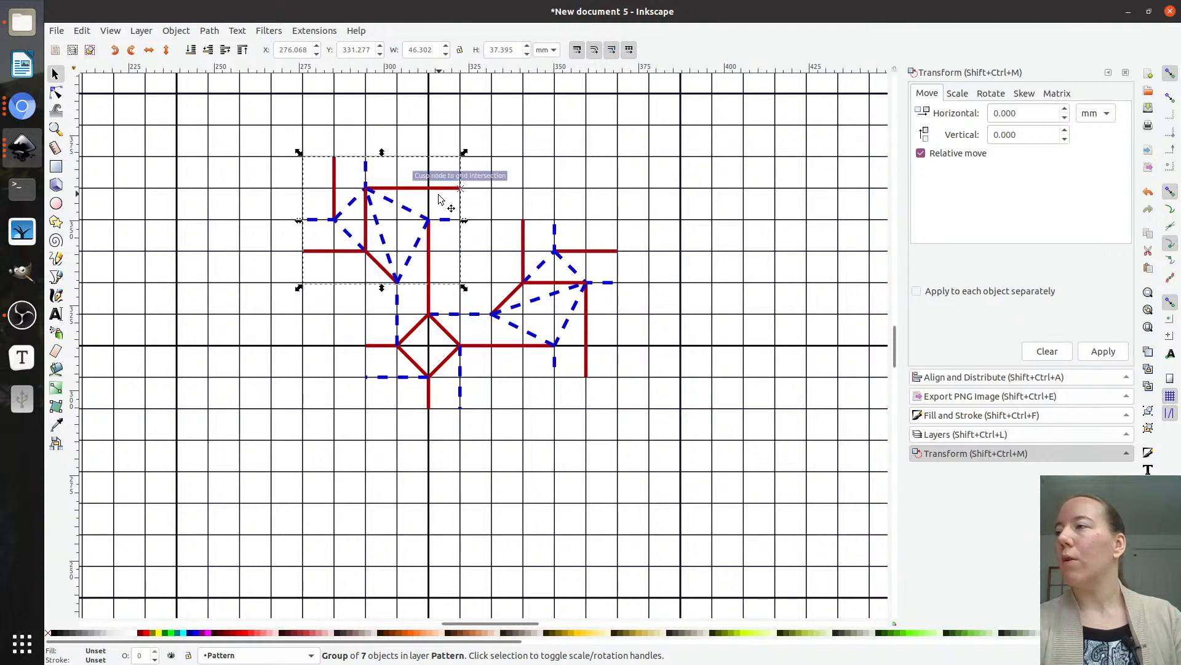
- Try a duplicate of the closed twist at several positions around the upper pleats of the hybrid twists, and delete it
click(444, 377)
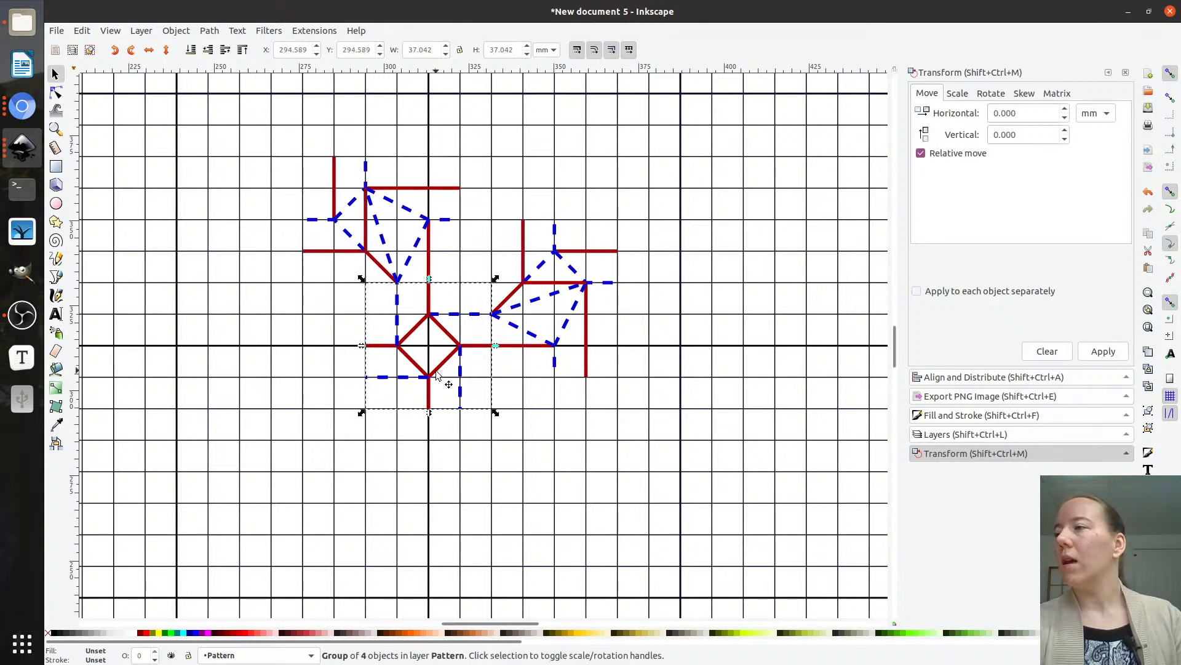
key(ctrl+d)
drag(448, 359, 534, 222)
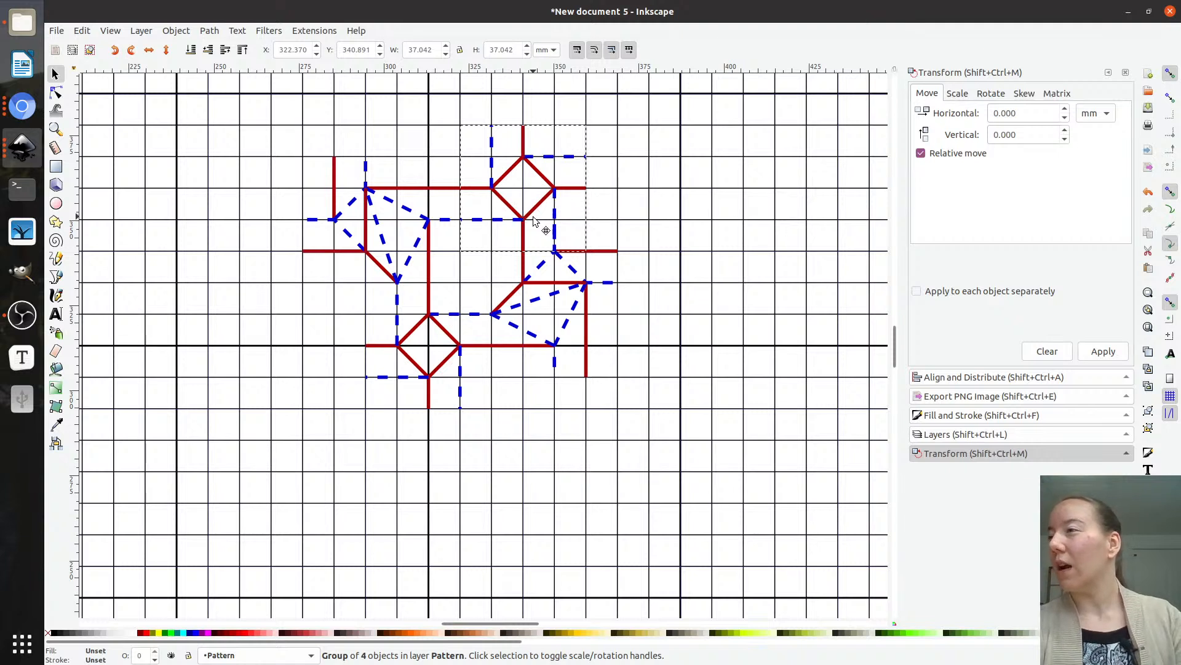
drag(533, 218, 534, 195)
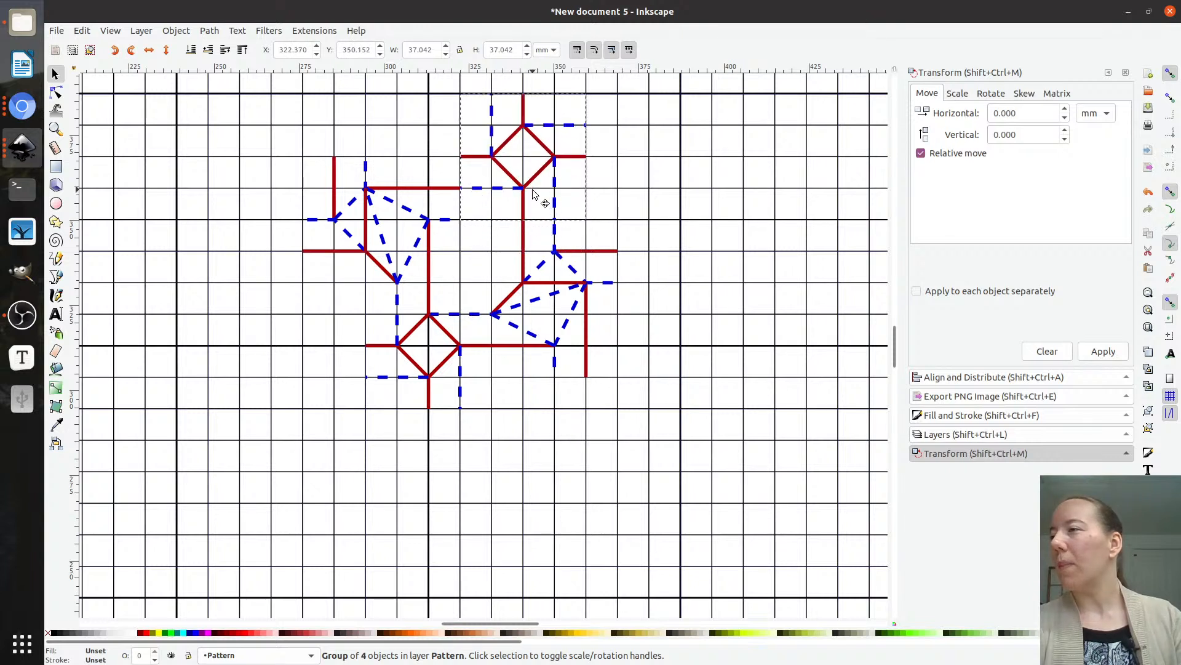
drag(534, 194, 713, 269)
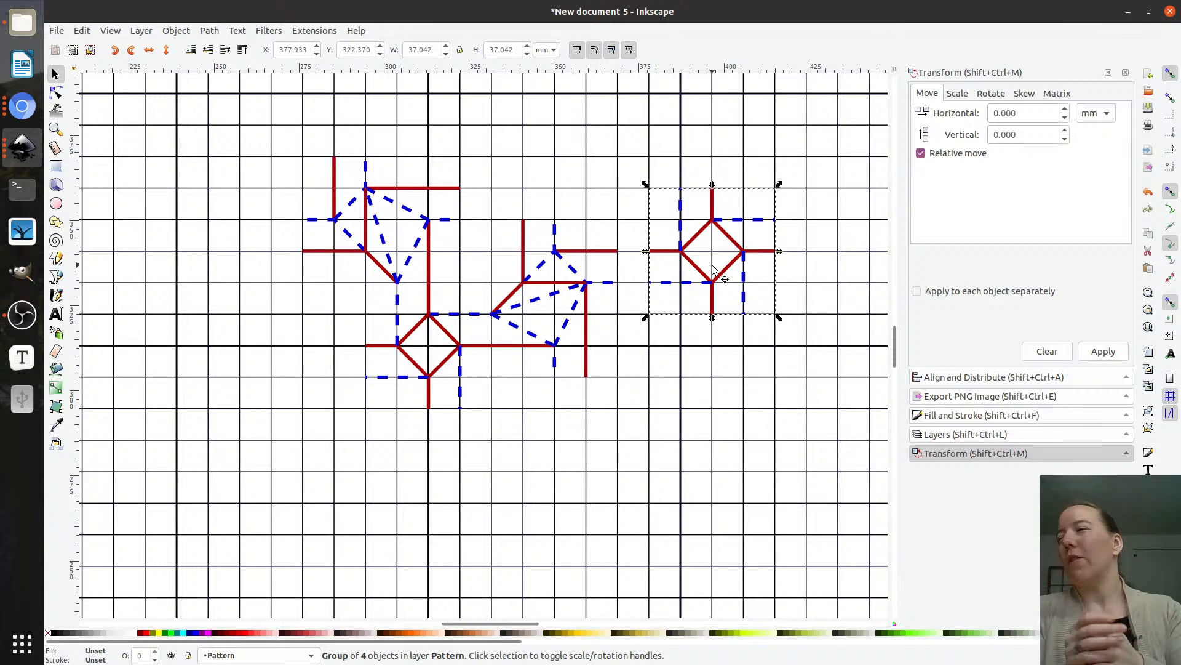
key(Delete)
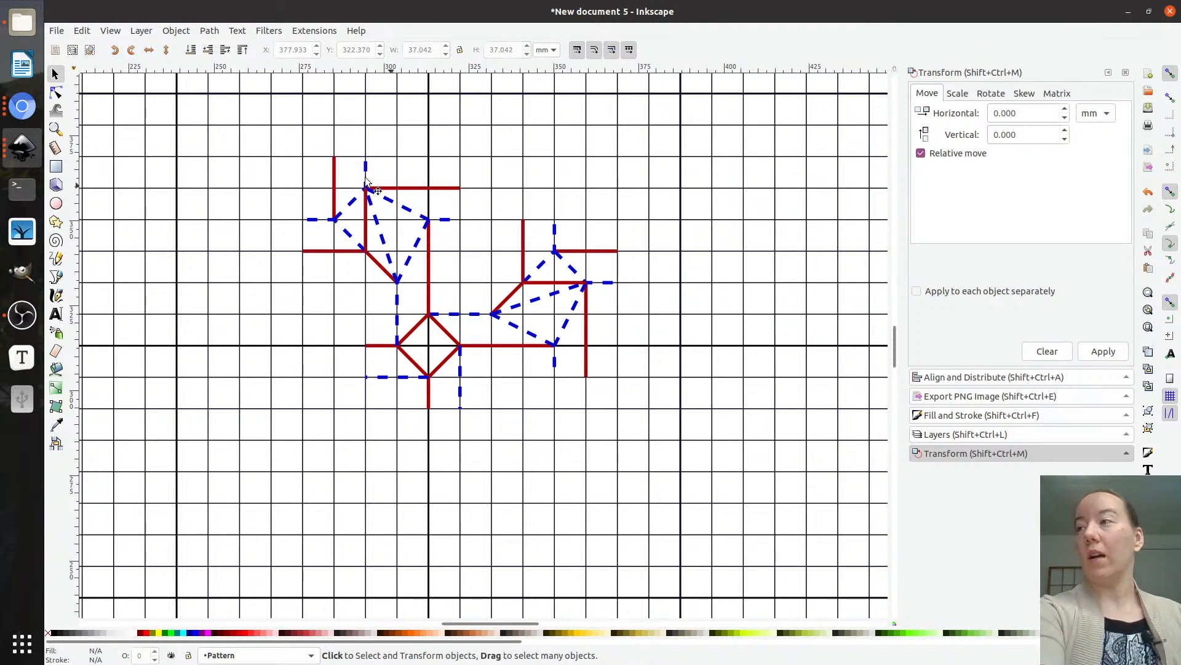
- Rotate the upper-left hybrid twist 90° clockwise and realign its downward pleat with the closed twist's upward pleat
click(382, 192)
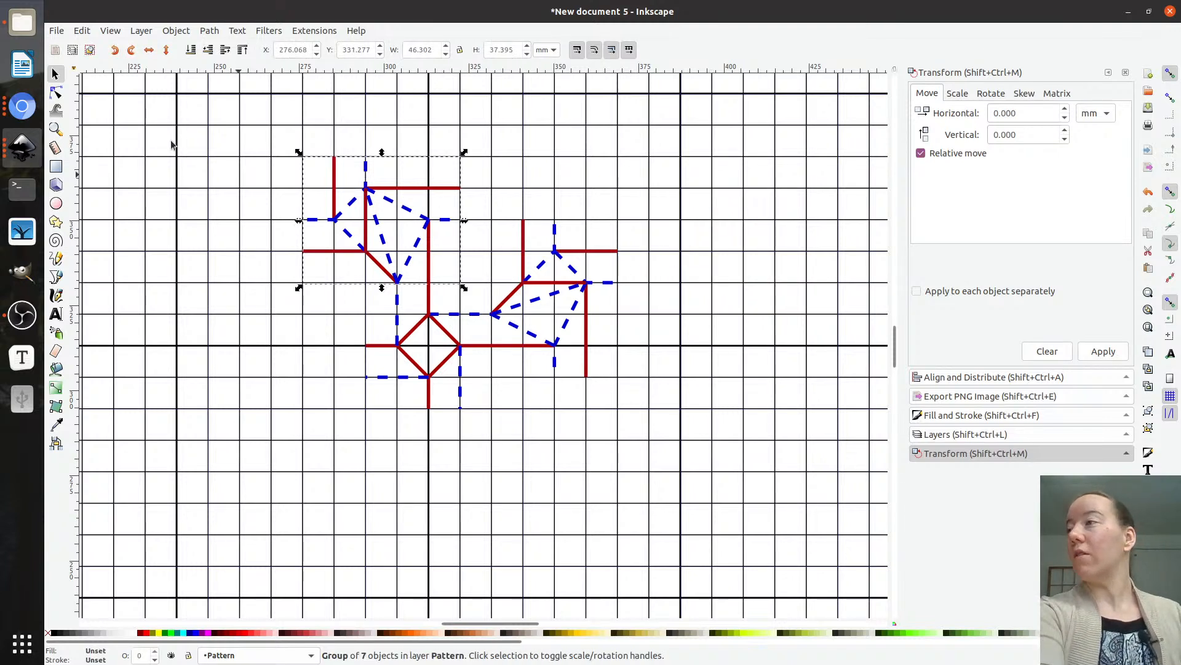
click(131, 49)
mouse_move(413, 206)
mouse_down()
mouse_move(425, 214)
mouse_move(427, 191)
mouse_up()
- Duplicate the closed twist and place the copy where the pleats of both hybrid twists meet, completing the four-twist block
click(443, 368)
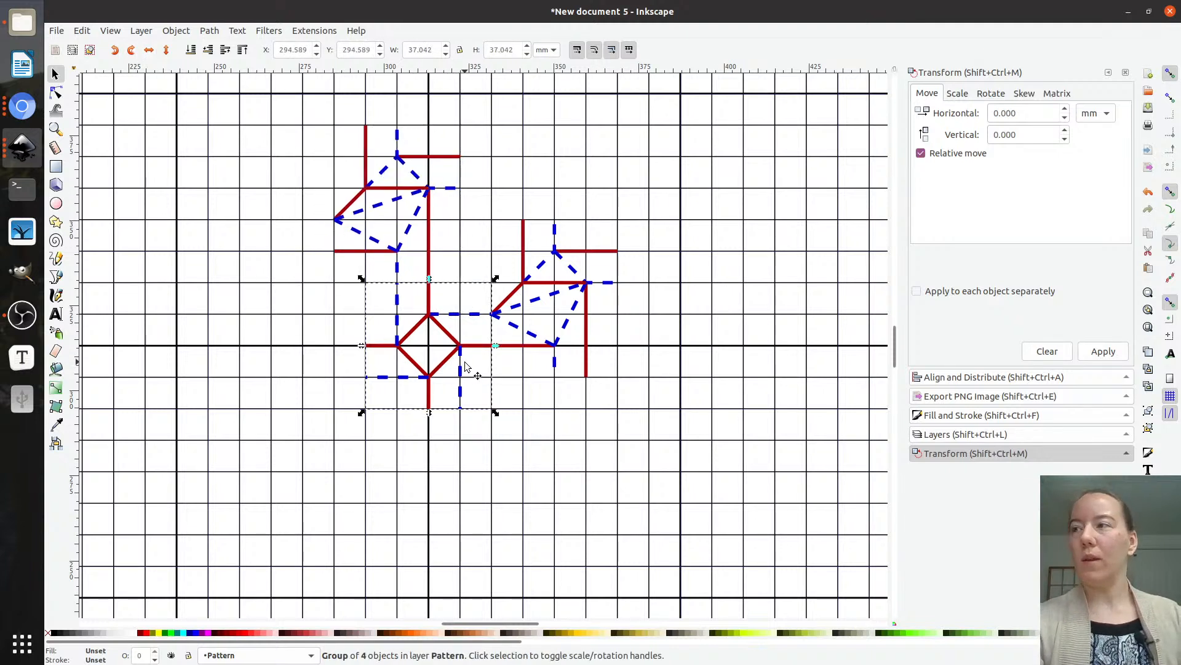
drag(441, 368, 532, 179)
ctrl+scroll(529, 428, down, 1)
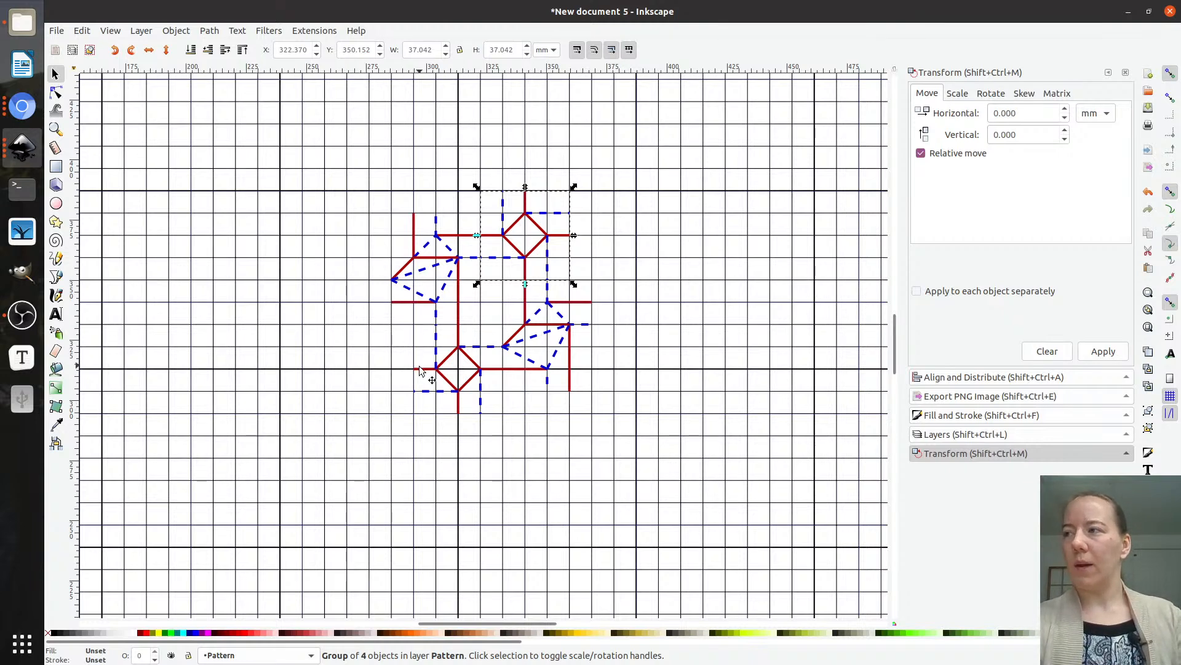
- Select all four twists and group them into one repeating unit
ctrl+scroll(417, 333, up, 2)
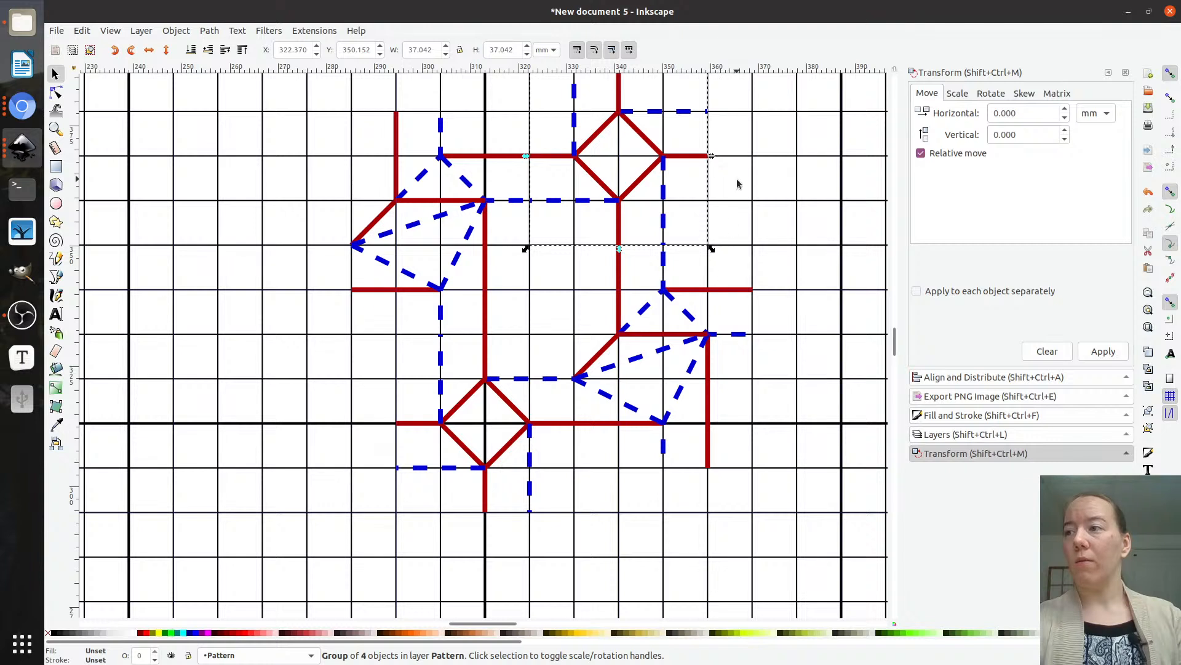
scroll(628, 511, up, 3)
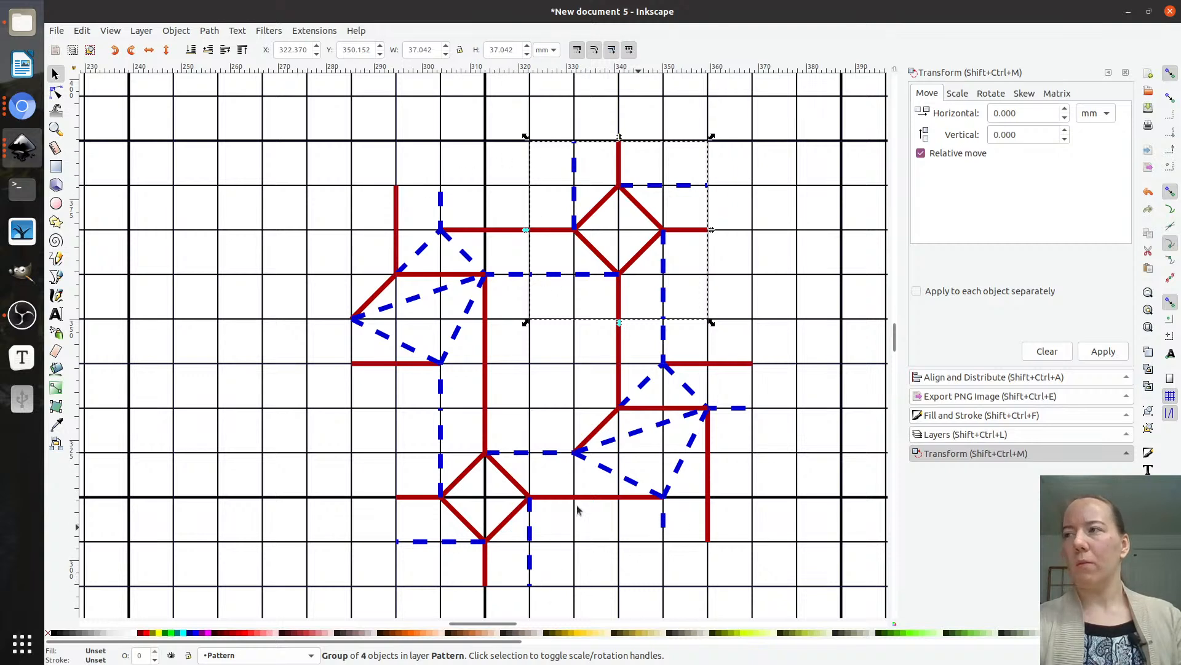
scroll(461, 350, down, 1)
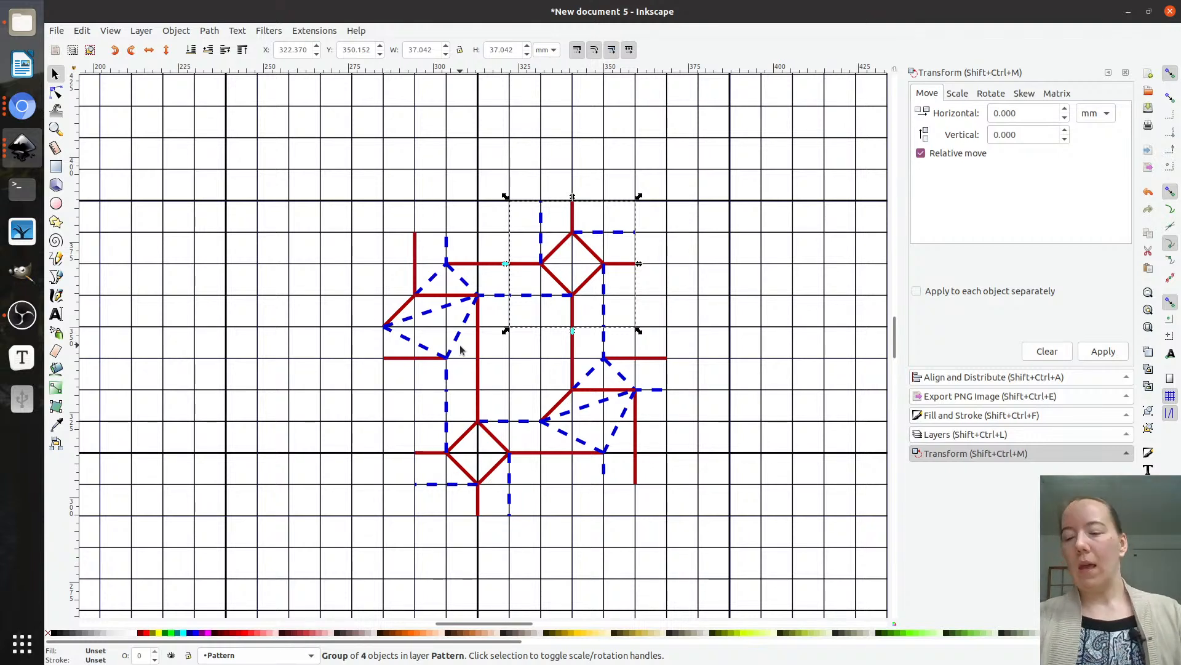
key(ctrl+a)
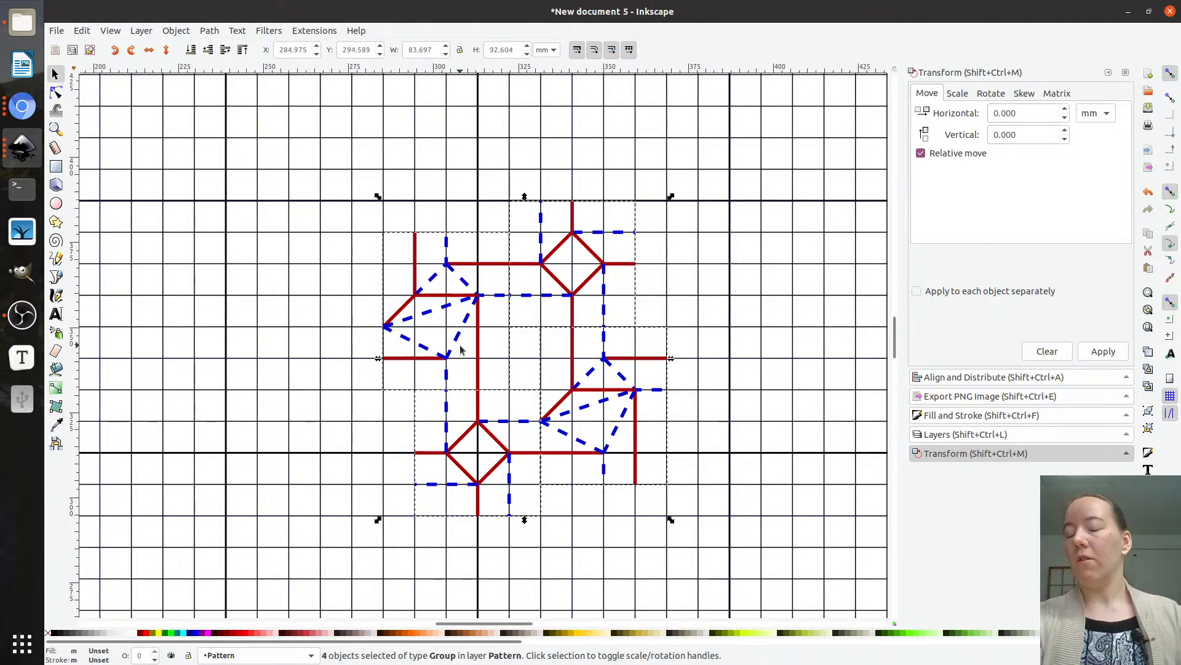
key(ctrl+g)
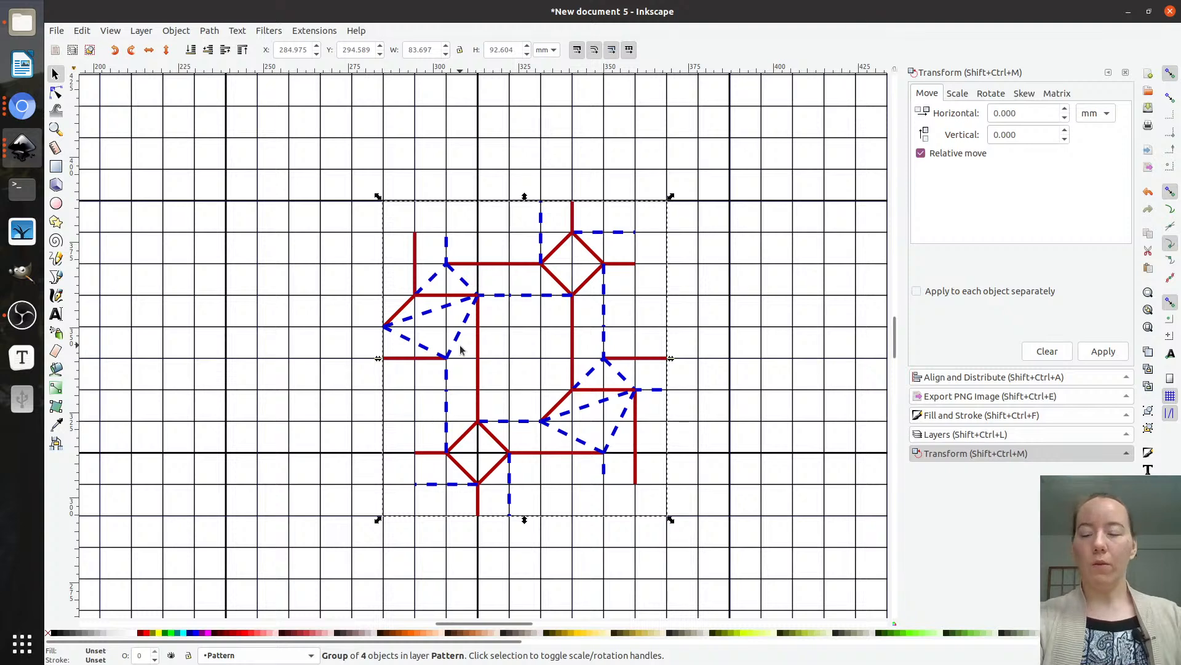
- Duplicate the four-twist unit and place the copy above the original, shifted slightly left so the pleats connect
scroll(549, 412, down, 1)
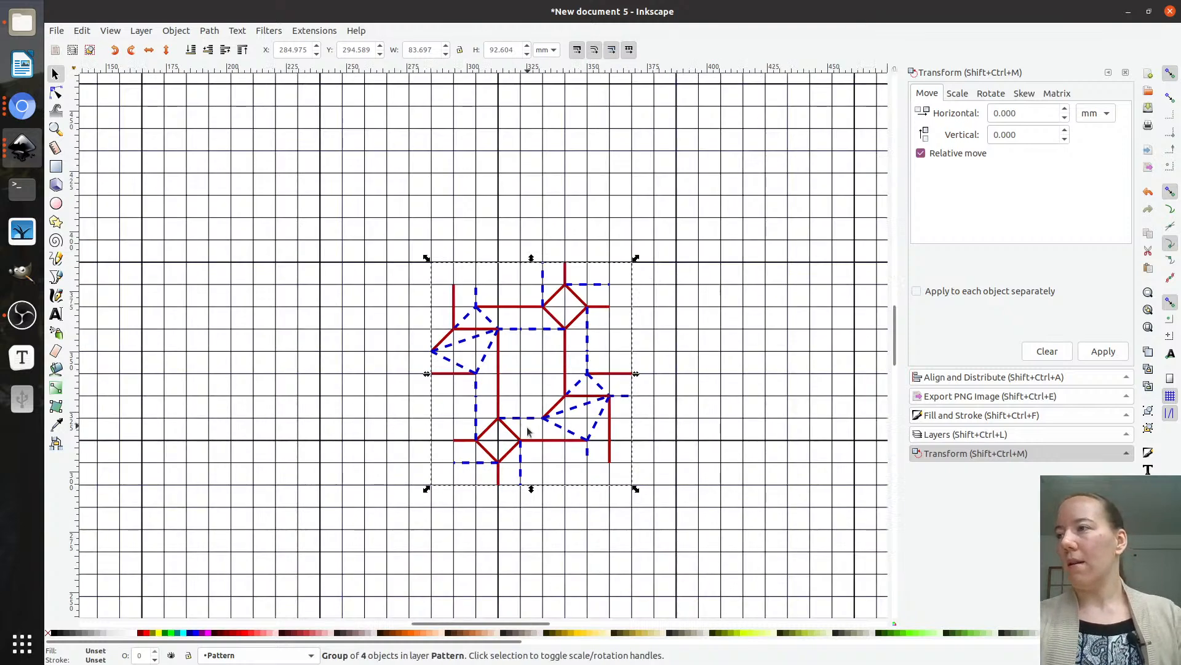
key(ctrl+d)
drag(495, 421, 454, 219)
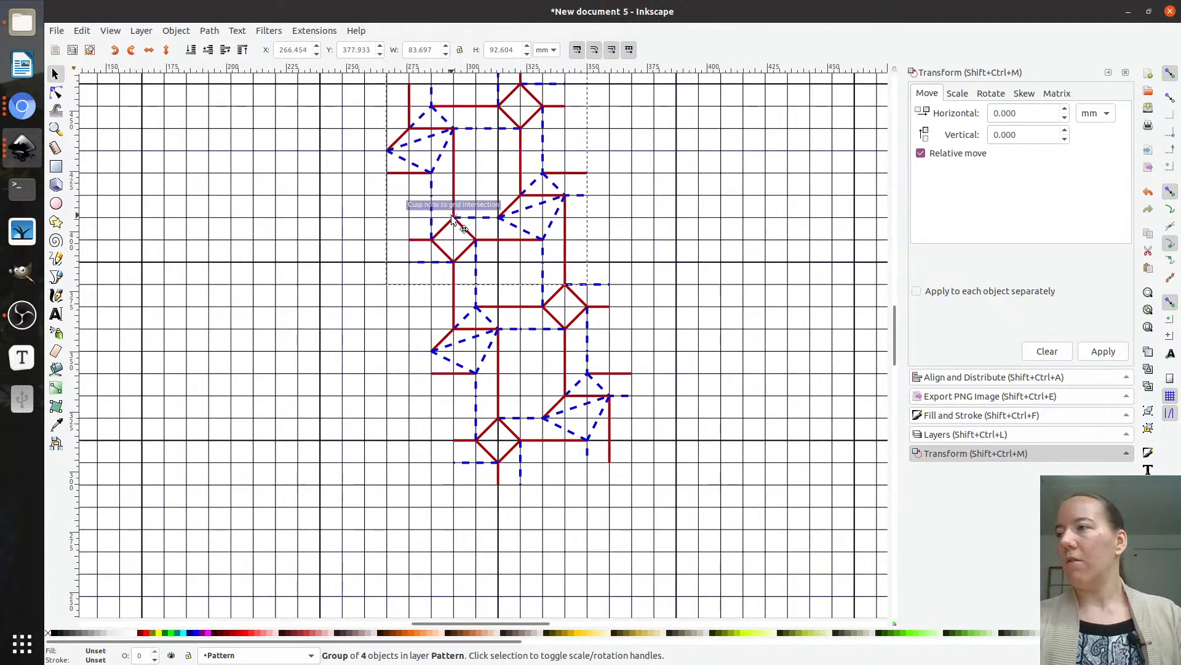
- Duplicate both stacked four-twist units together and place the copies above the originals, shifted slightly left so the pleats connect
scroll(499, 420, up, 6)
scroll(499, 418, down, 3)
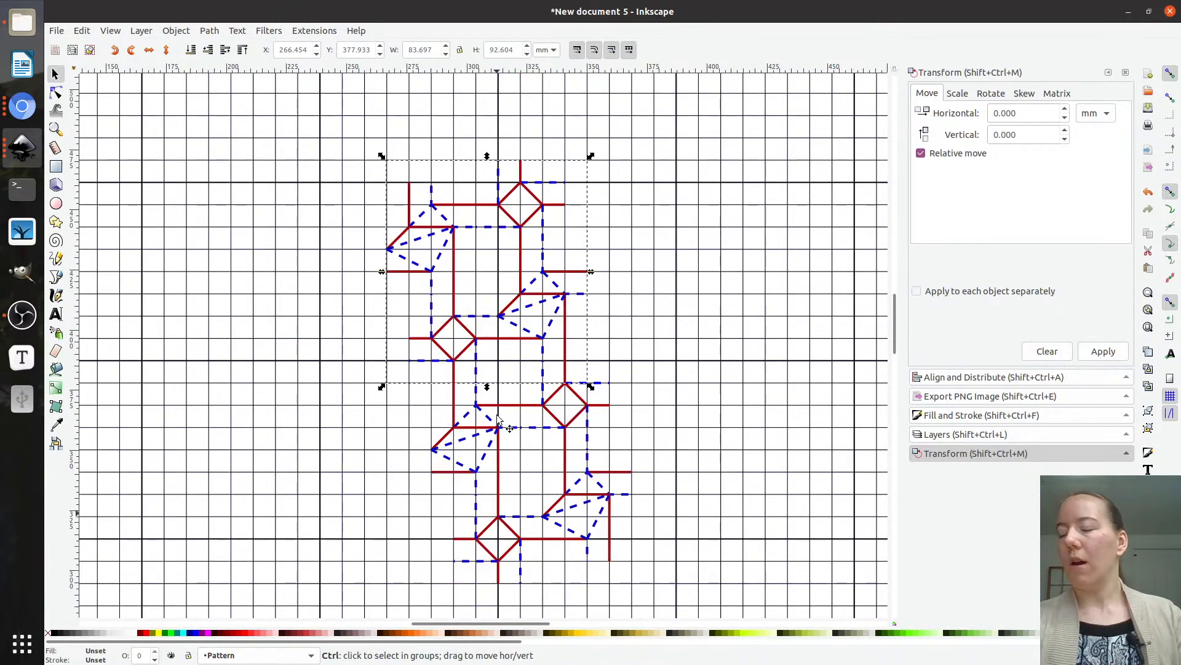
shift+click(482, 412)
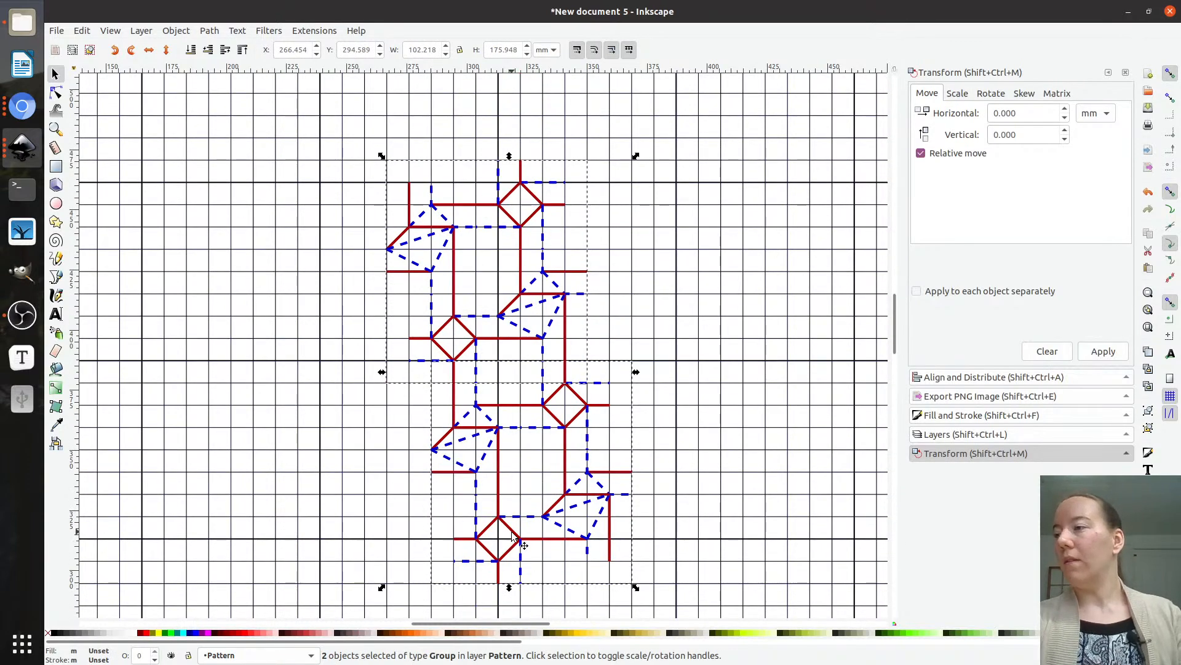
key(ctrl+d)
drag(507, 538, 431, 134)
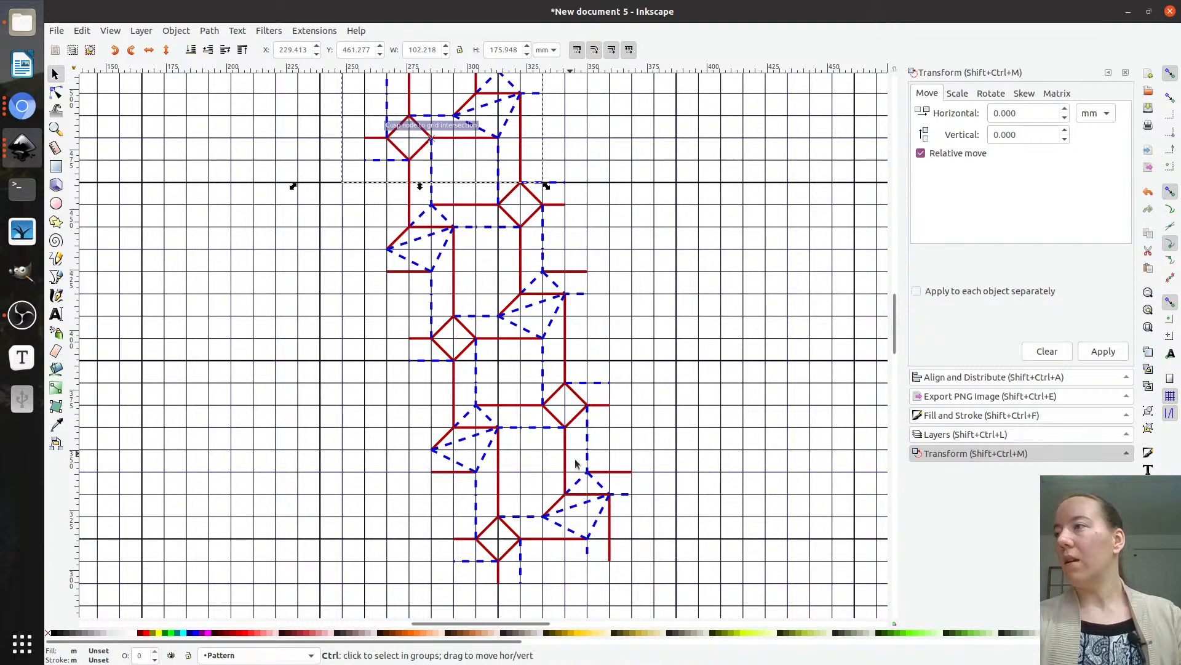
scroll(577, 462, down, 1)
scroll(577, 462, up, 2)
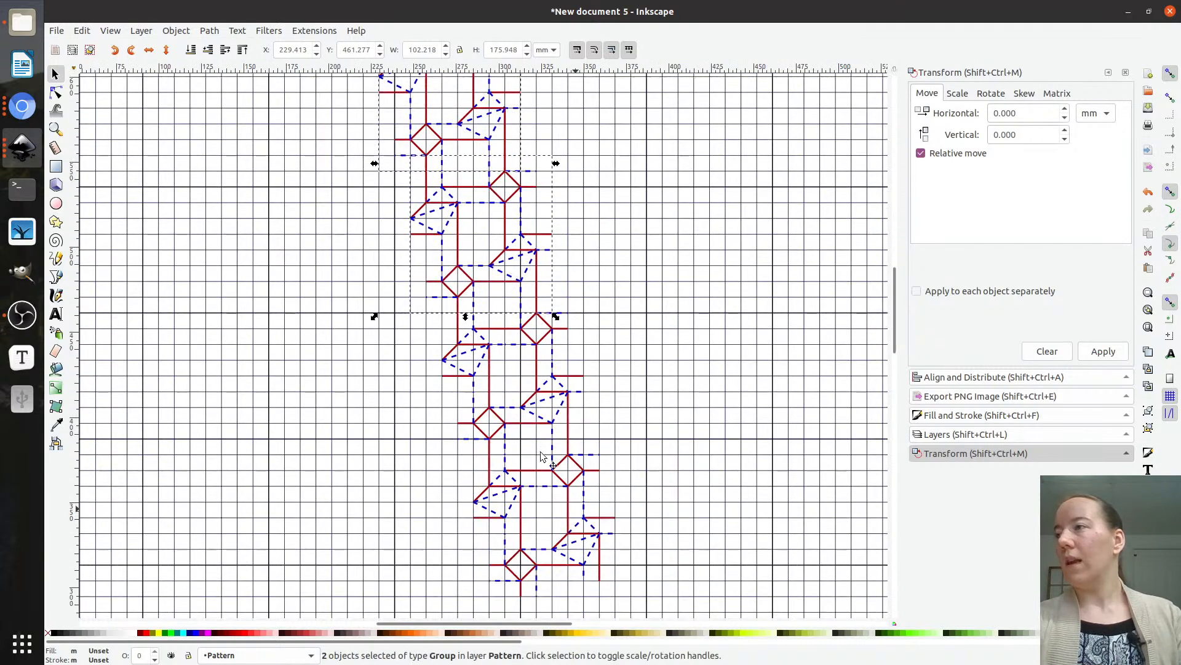
- Duplicate all four stacked units and place the copies below the originals, extending the slanted column past the grid's bottom edge
key(ctrl+a)
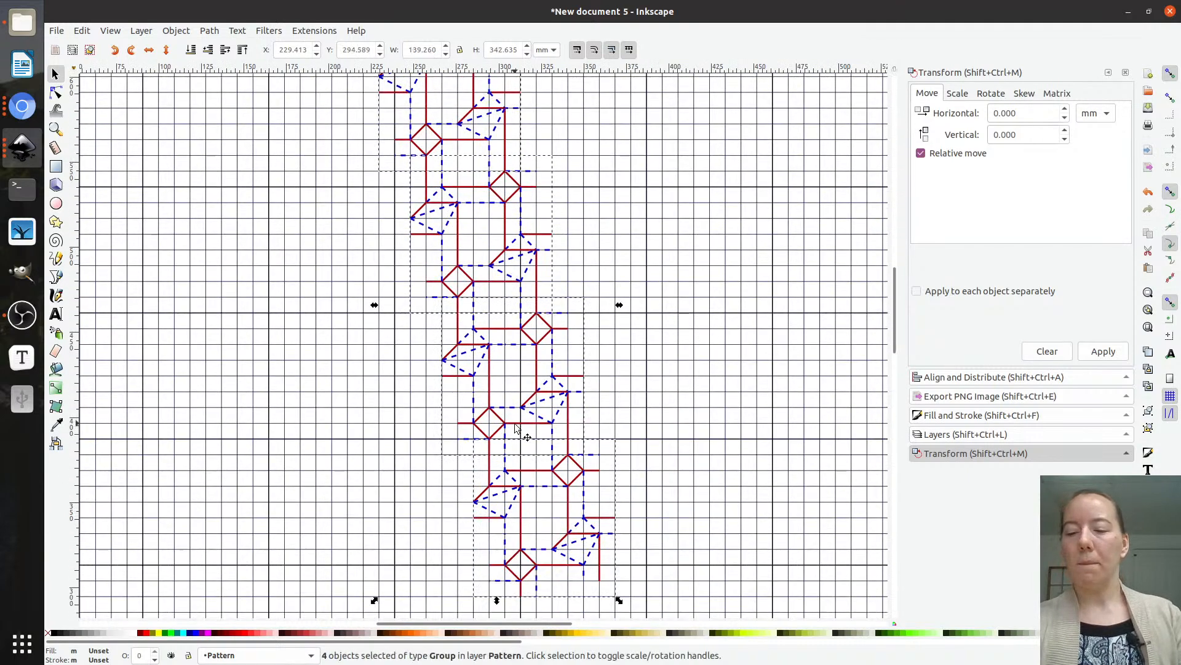
scroll(441, 305, up, 6)
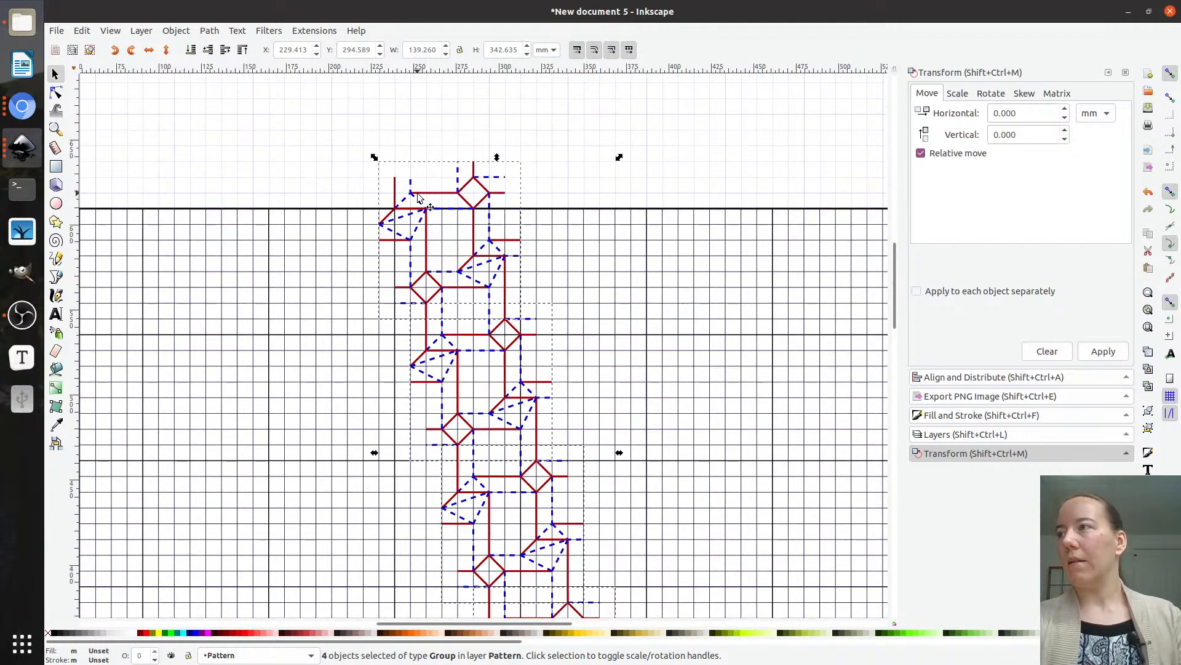
drag(419, 197, 577, 459)
scroll(671, 277, down, 10)
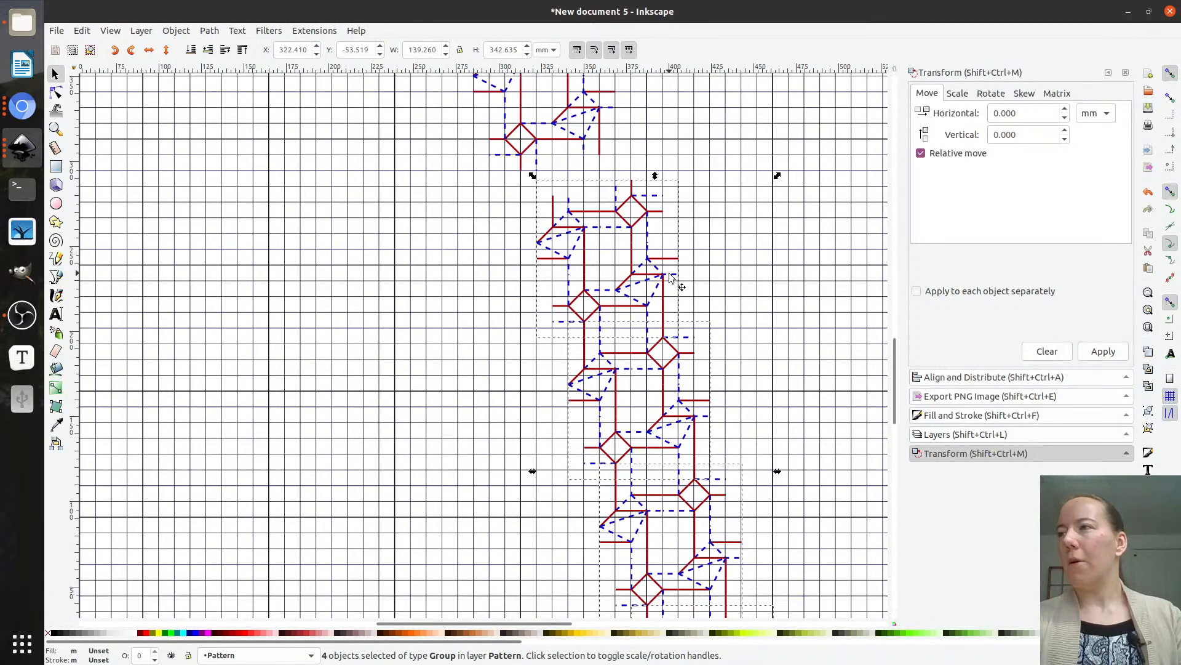
drag(586, 225, 559, 187)
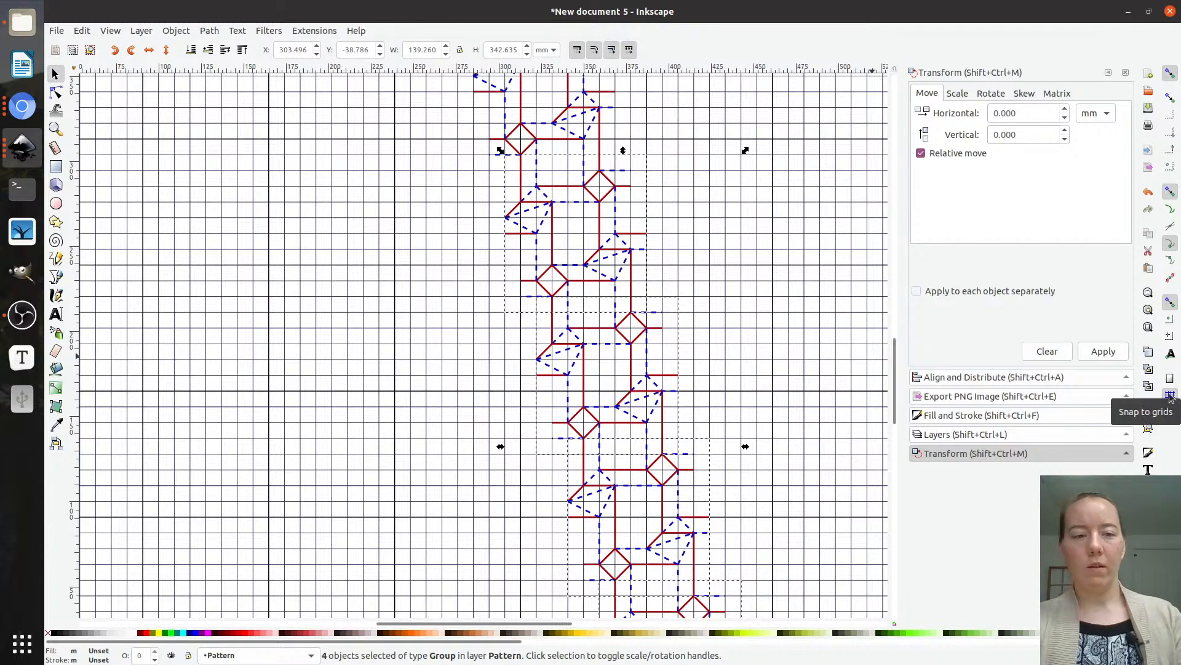
scroll(485, 377, down, 1)
scroll(504, 398, down, 5)
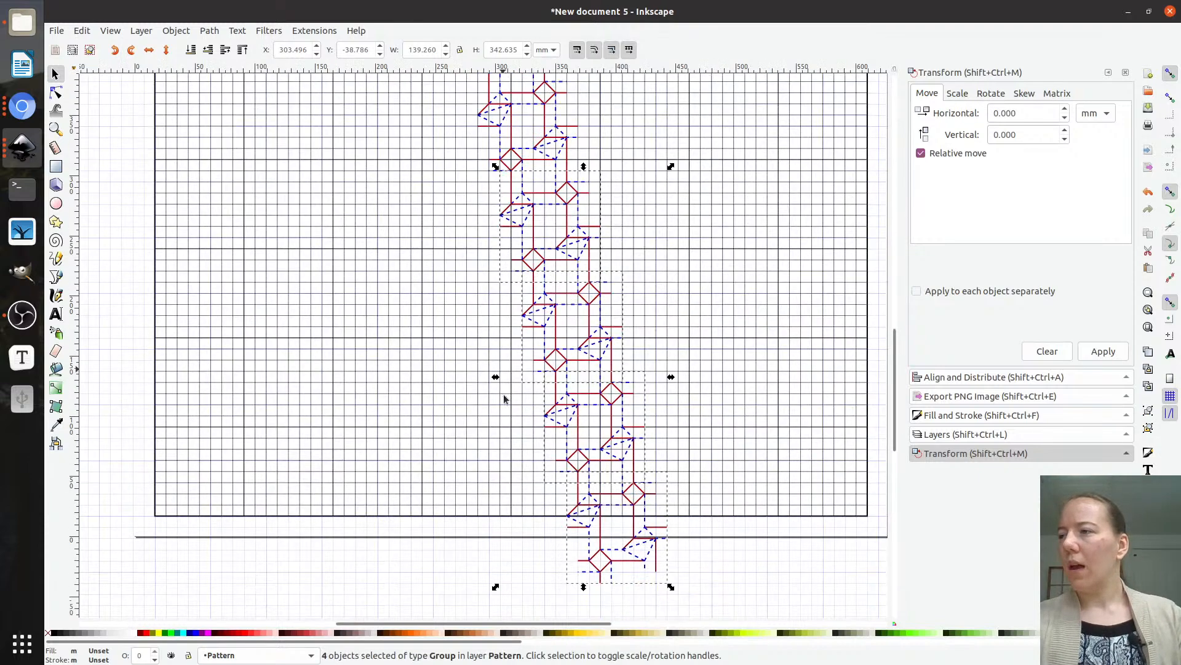
- Duplicate the full column of eight units repeatedly, placing the copies side by side with connected pleats up to the grid's right edge
scroll(652, 469, up, 10)
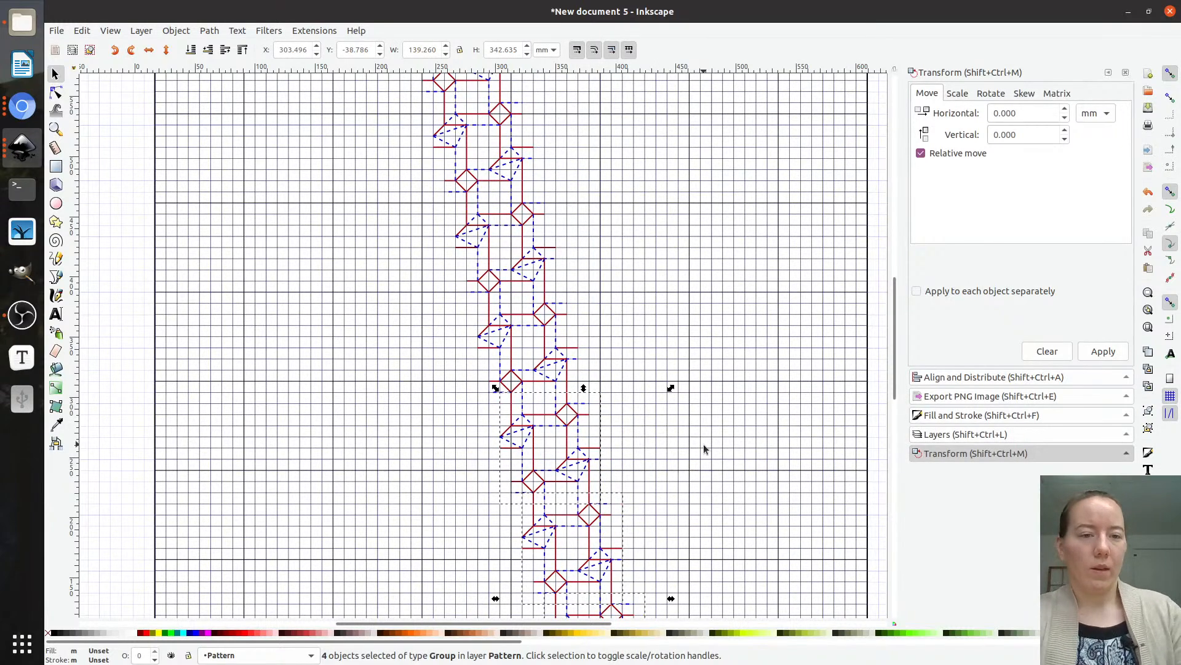
scroll(578, 449, up, 2)
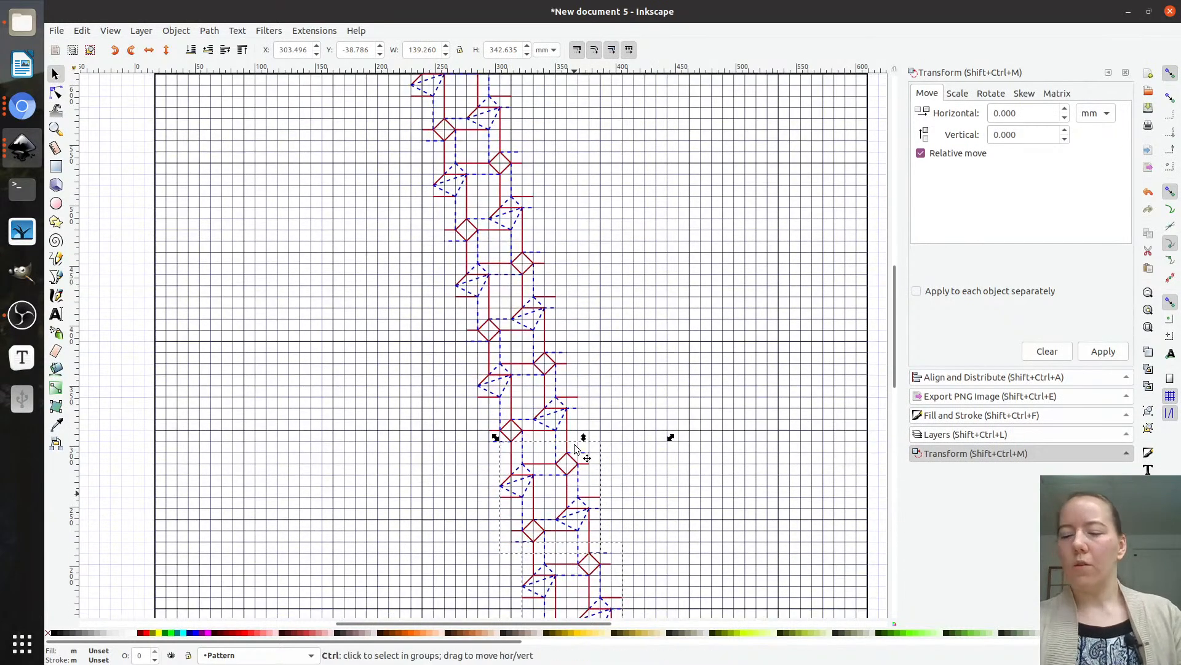
key(ctrl+a)
scroll(396, 330, up, 2)
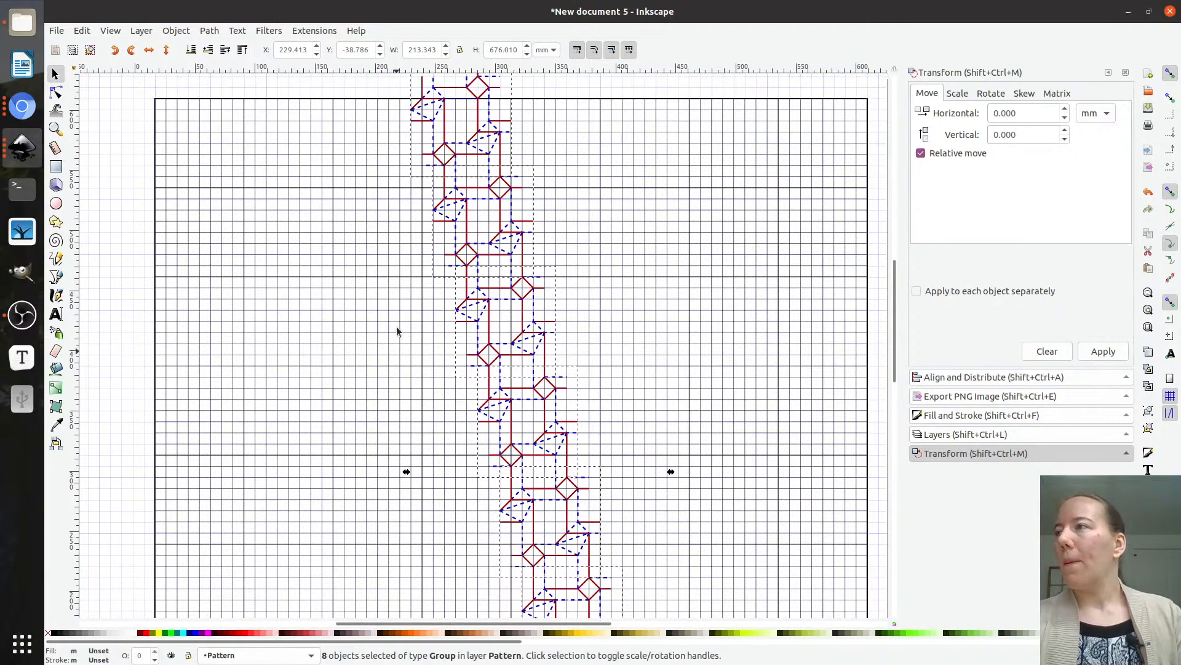
key(ctrl+d)
drag(440, 131, 818, 116)
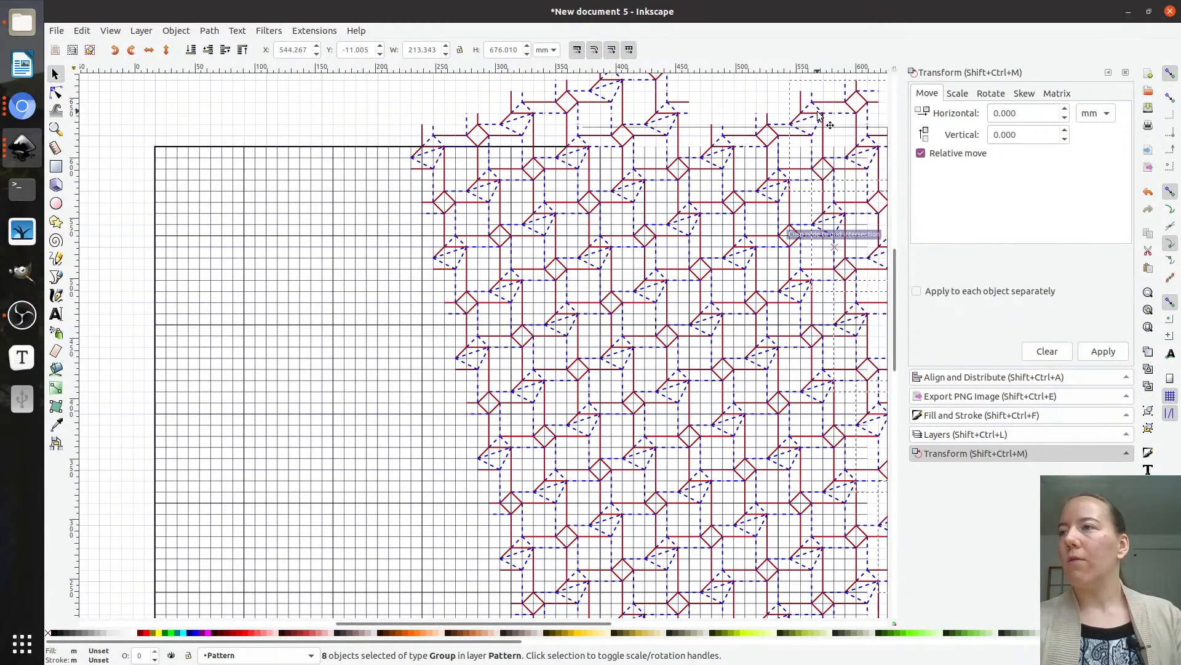
- Duplicate the eight-unit column further and place the connected copies across the empty left part of the grid
scroll(630, 271, right, 4)
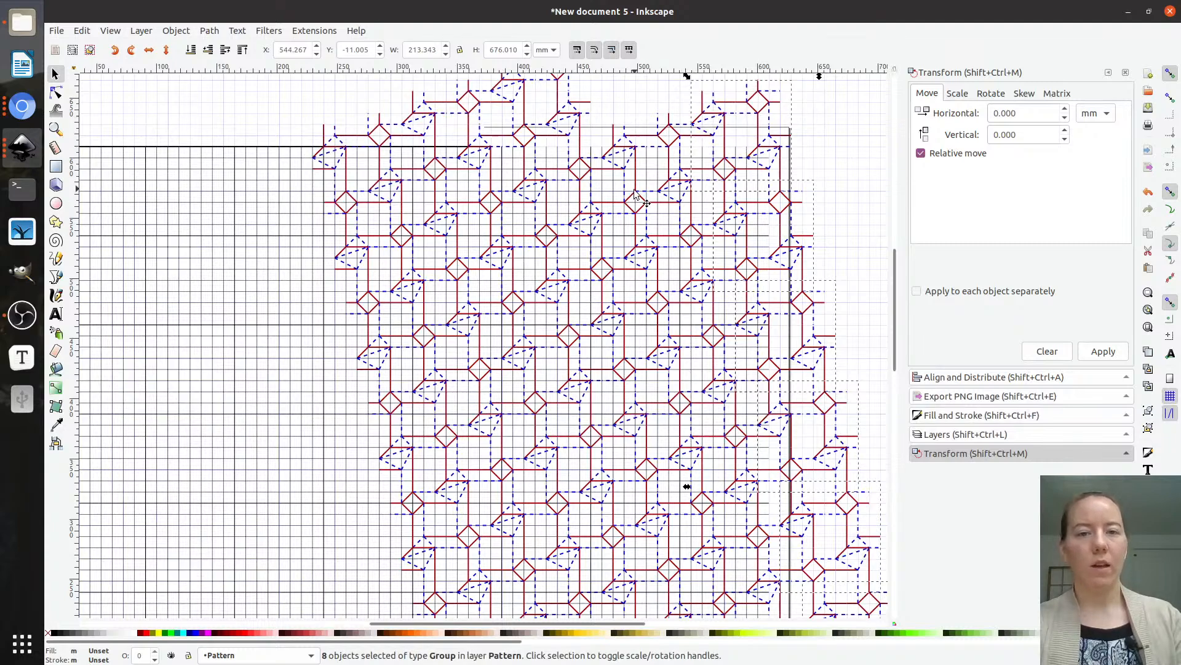
scroll(630, 200, down, 10)
scroll(629, 200, up, 10)
scroll(631, 209, down, 2)
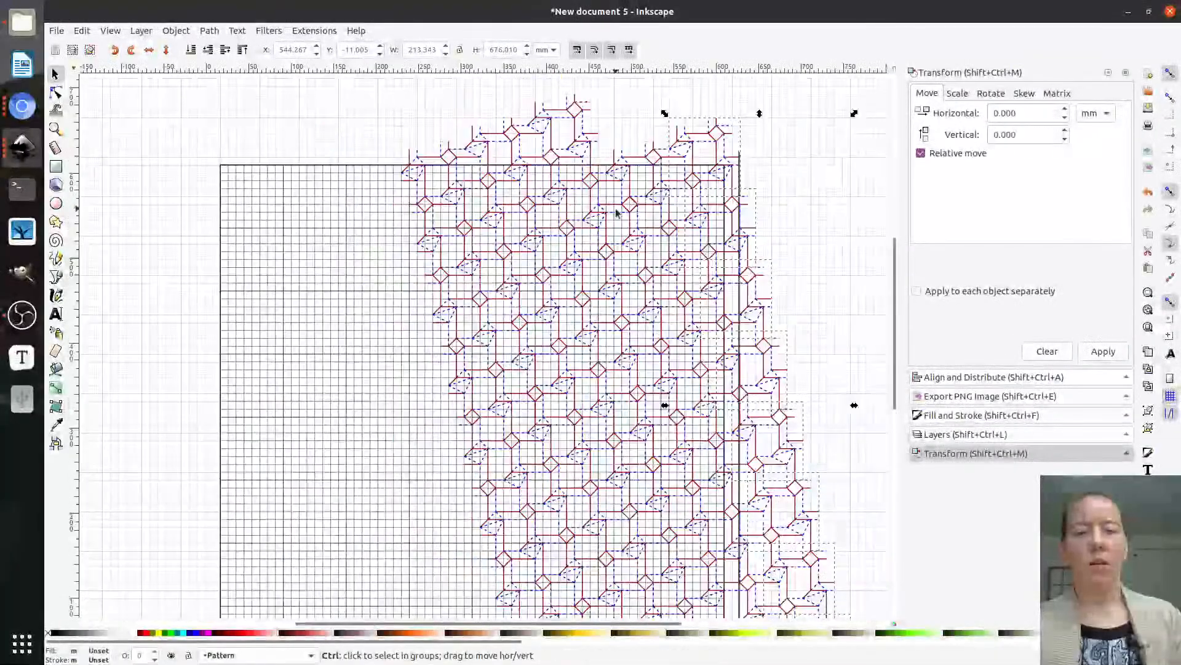
scroll(618, 212, up, 2)
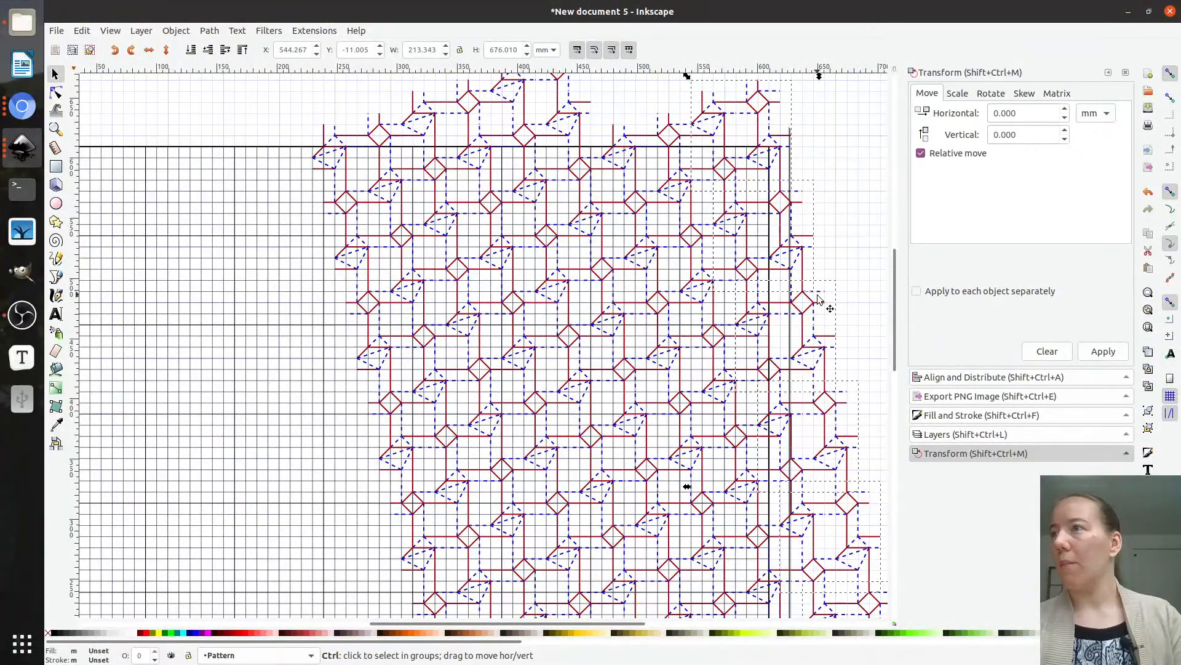
scroll(852, 364, down, 1)
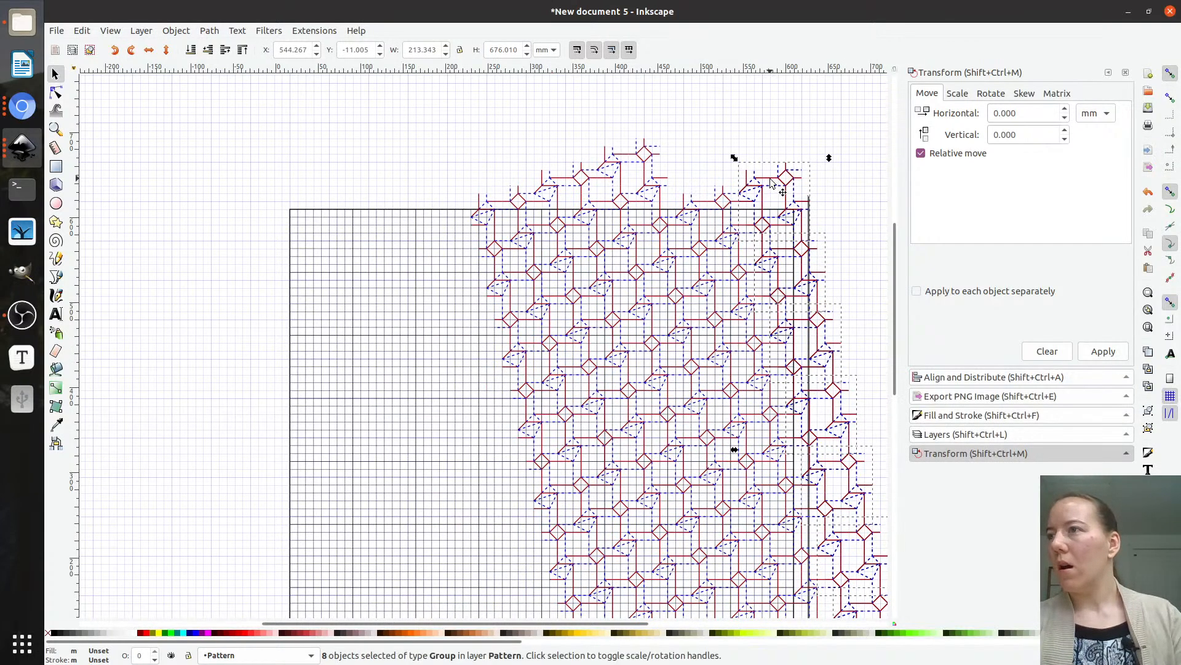
drag(771, 182, 301, 201)
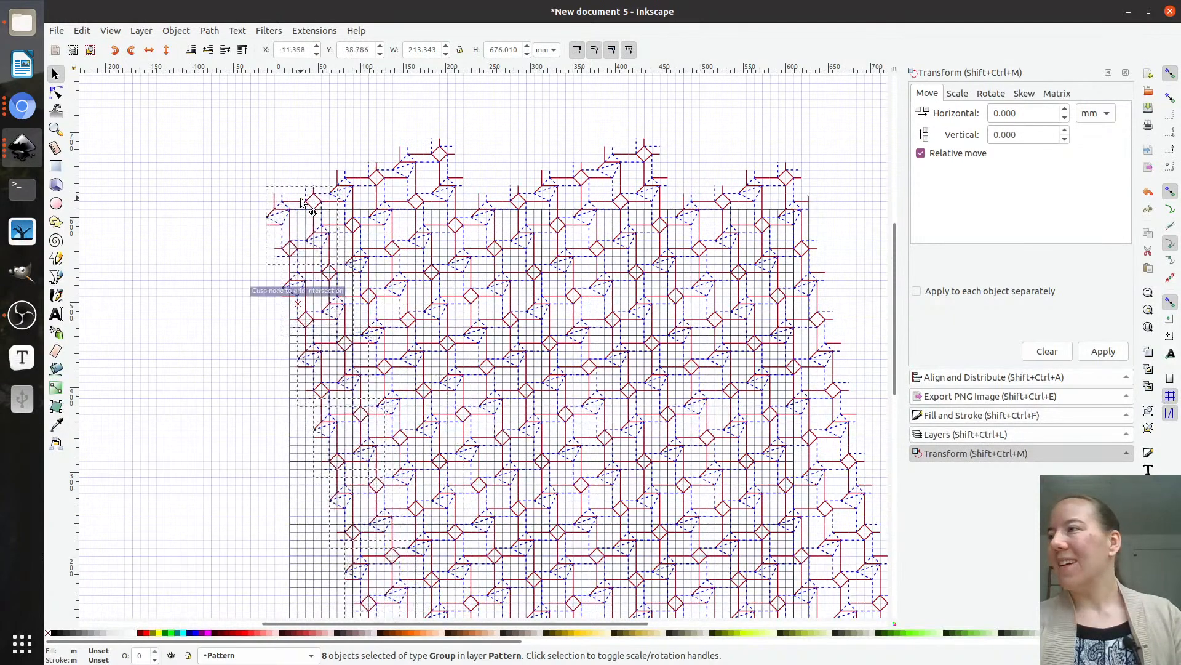
- Place one more copy of the eight-unit column beyond the left side to fill the grid's lower-left gap
scroll(484, 267, down, 10)
ctrl+scroll(484, 267, down, 1)
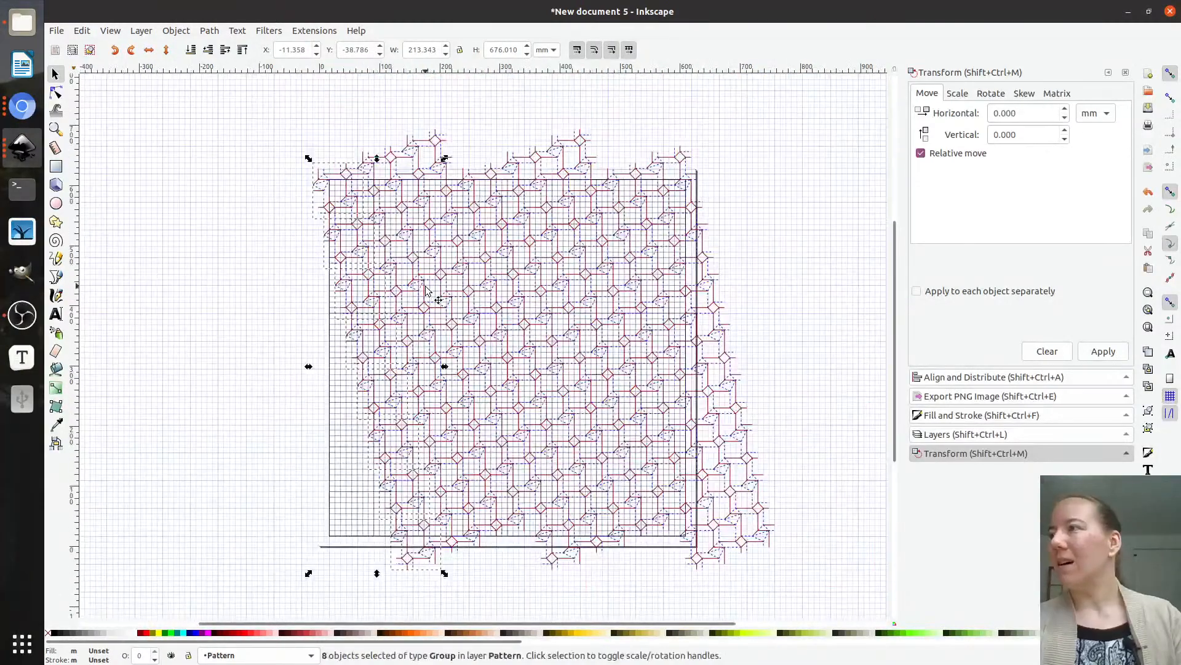
drag(329, 177, 286, 191)
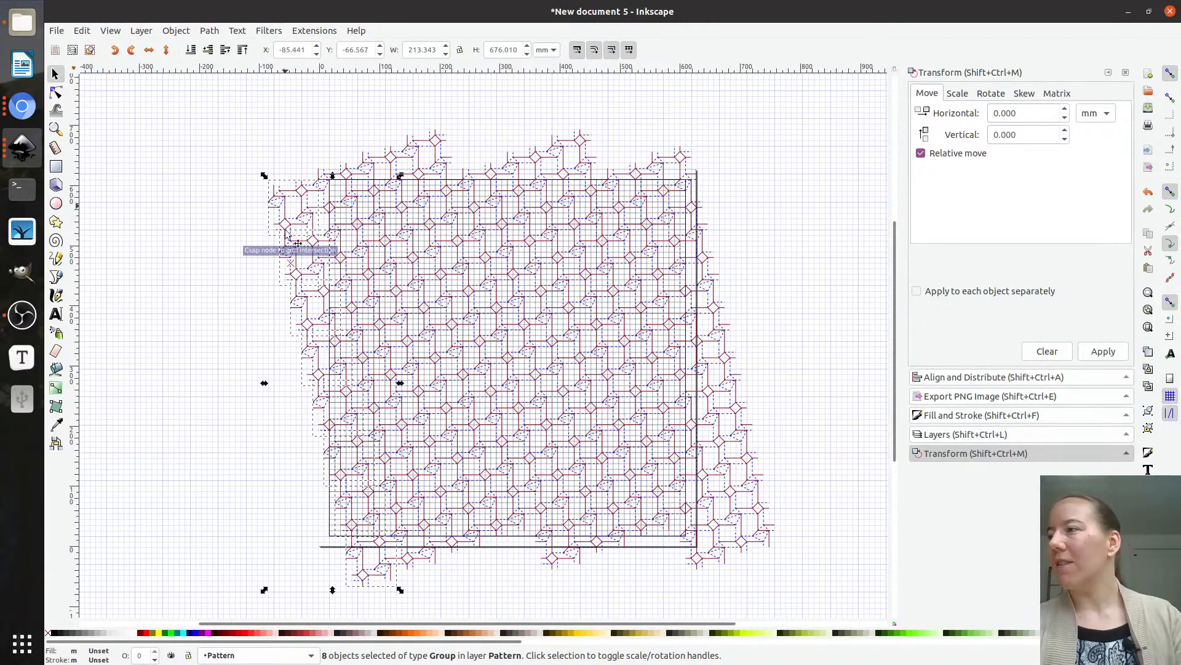
- Move two surplus units from beyond the grid's right edge into the gaps along its bottom edge, aligning their pleats
scroll(424, 425, down, 5)
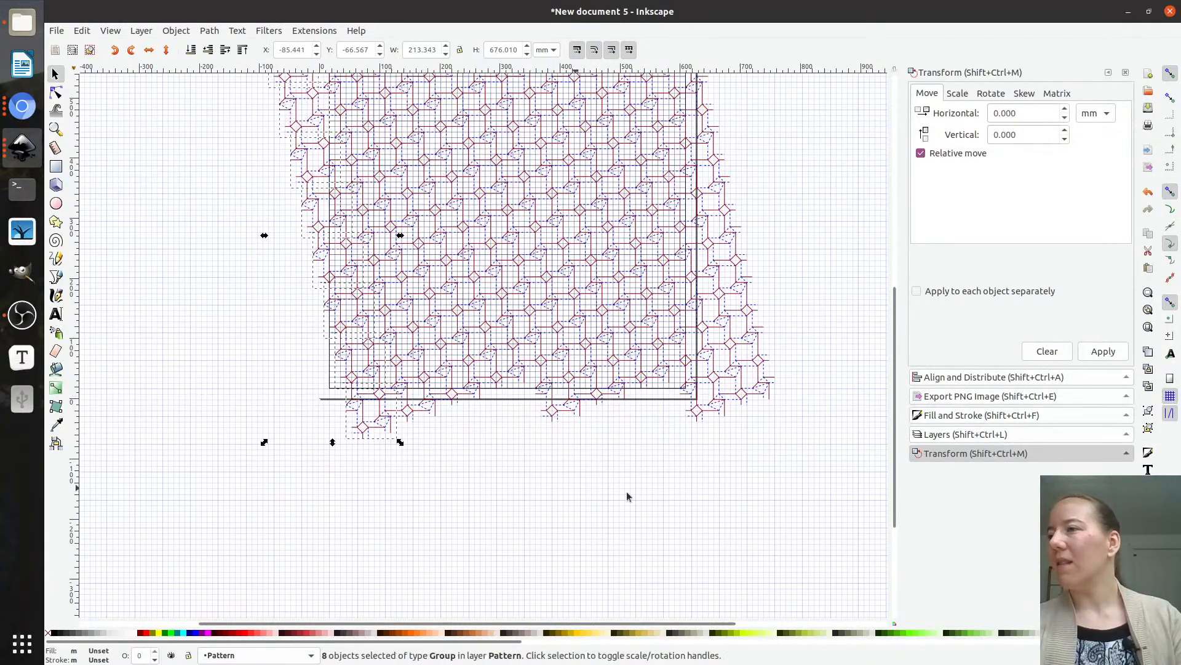
scroll(716, 491, up, 1)
click(716, 489)
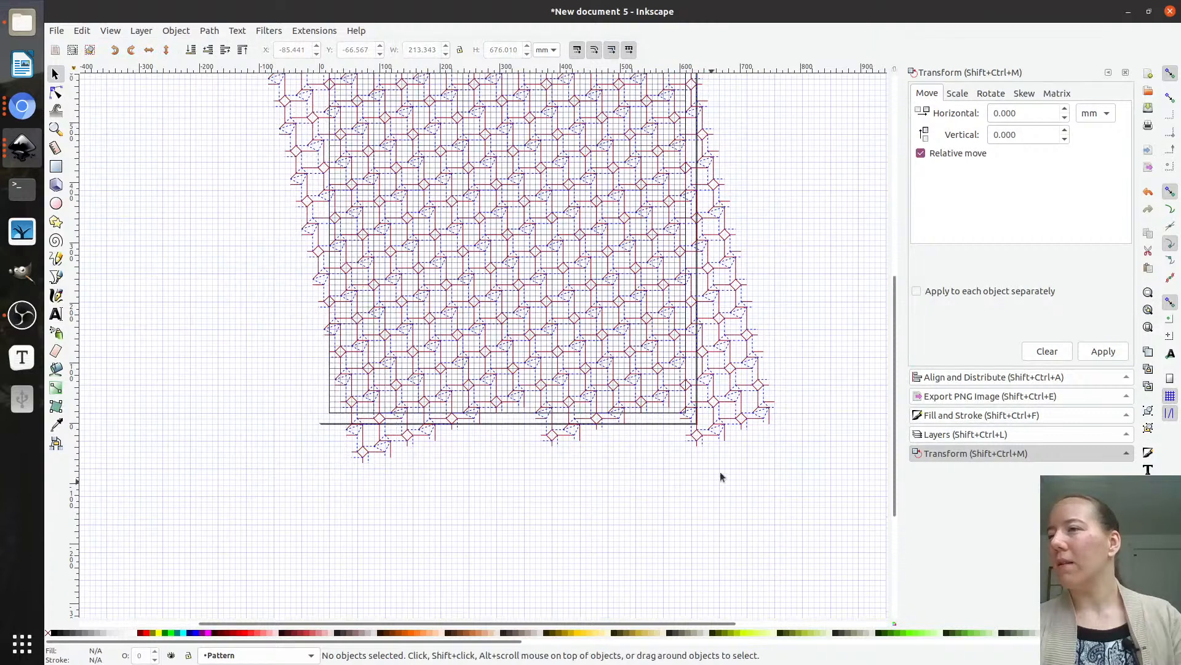
drag(750, 421, 661, 471)
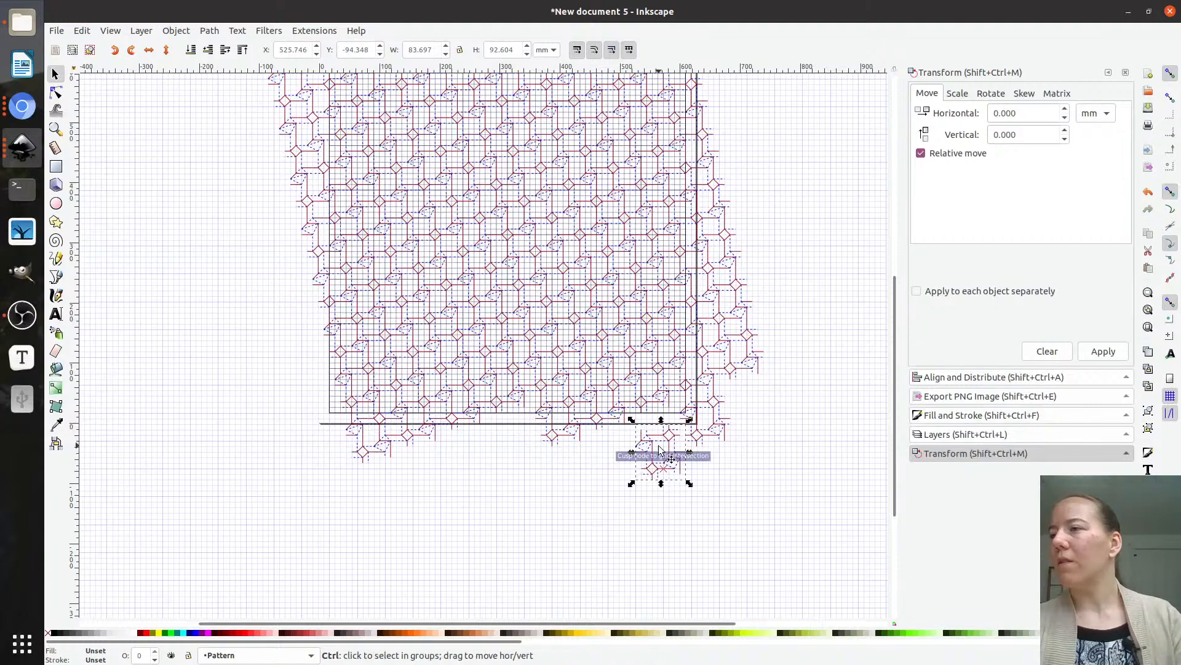
scroll(659, 446, up, 4)
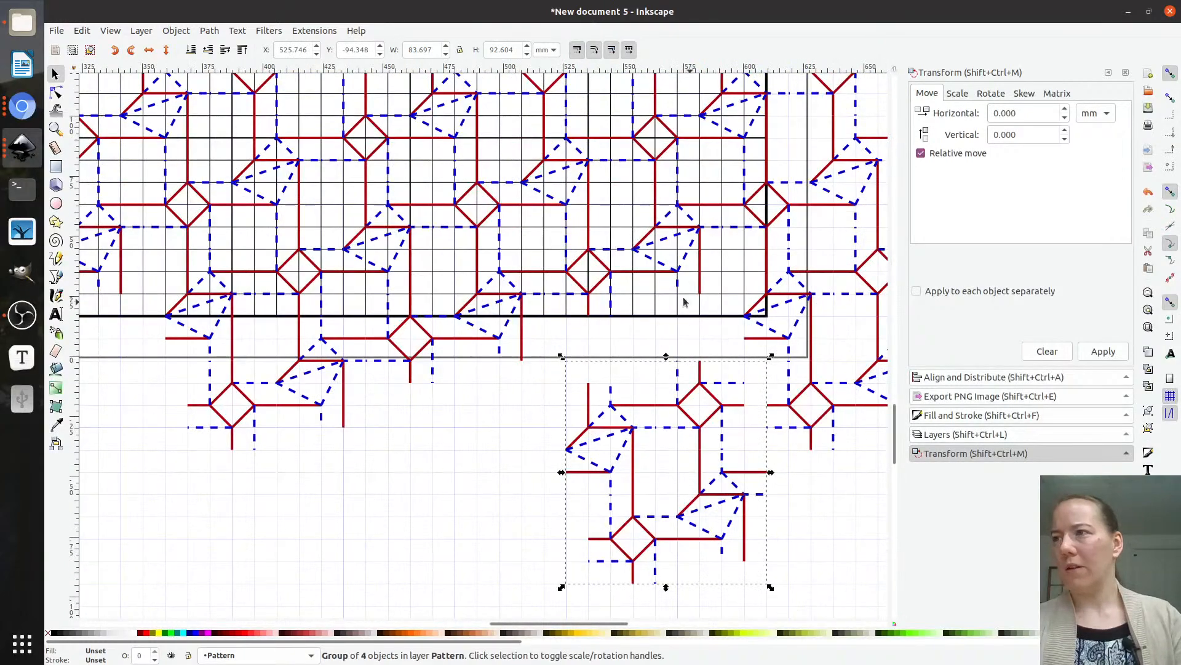
drag(699, 383, 699, 314)
scroll(640, 405, down, 2)
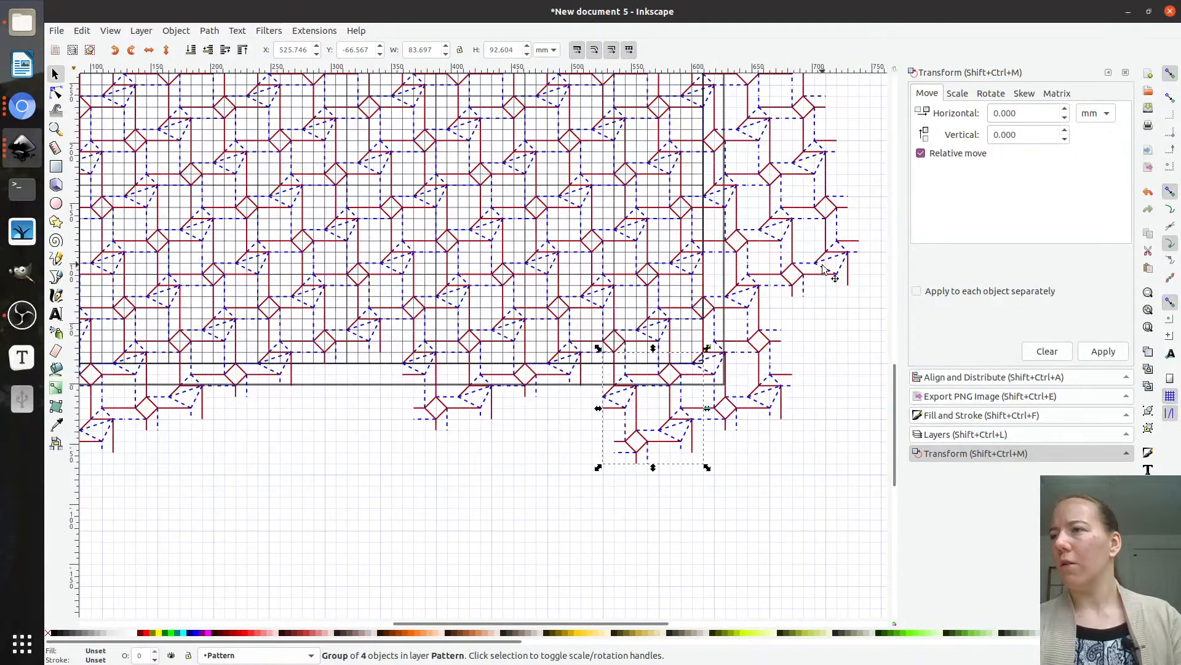
drag(831, 274, 376, 435)
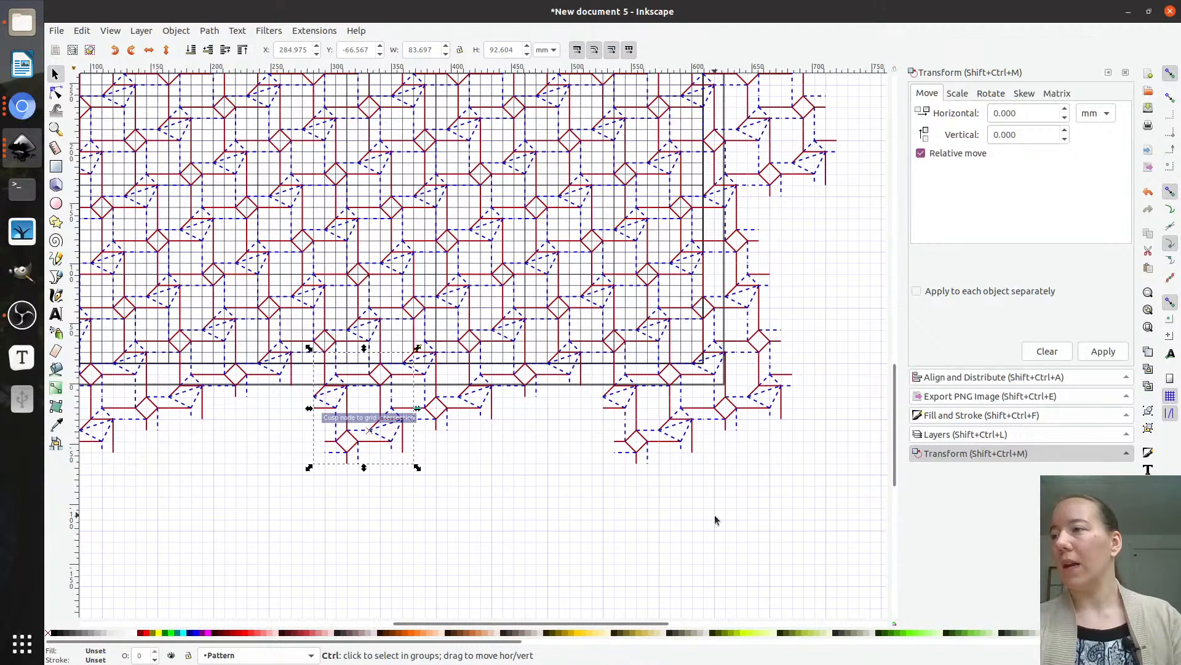
scroll(714, 514, down, 1)
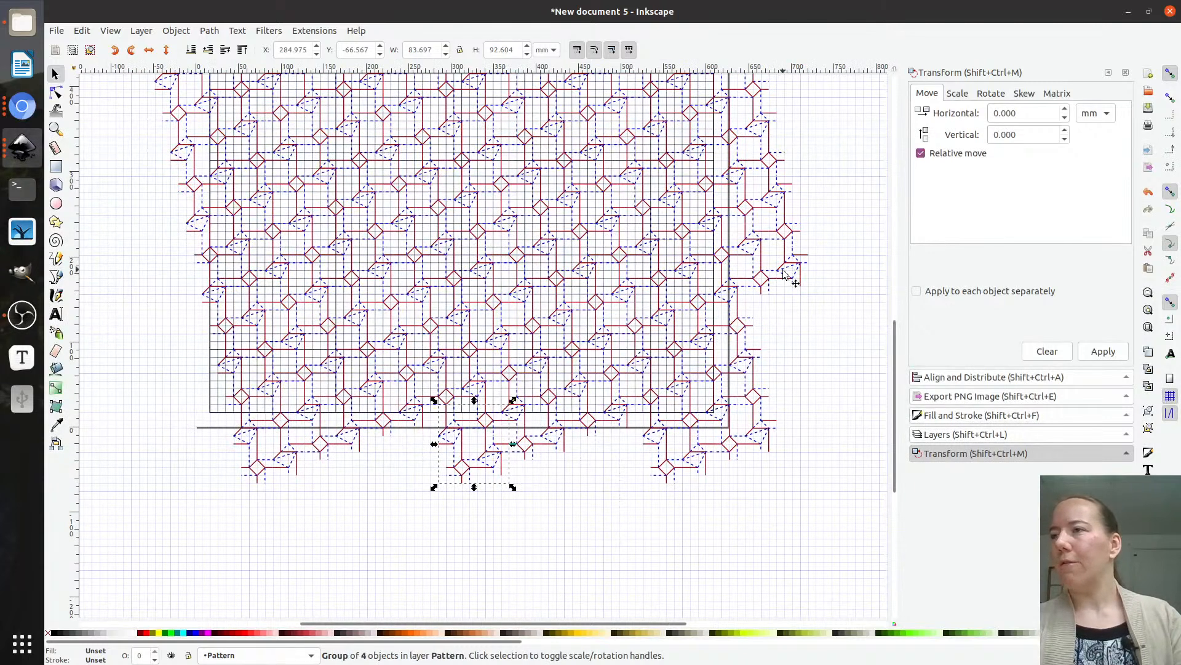
- Move another surplus unit from beyond the right edge to the grid's lower-left corner and align its pleats with the pattern
drag(790, 280, 203, 408)
scroll(165, 438, up, 2)
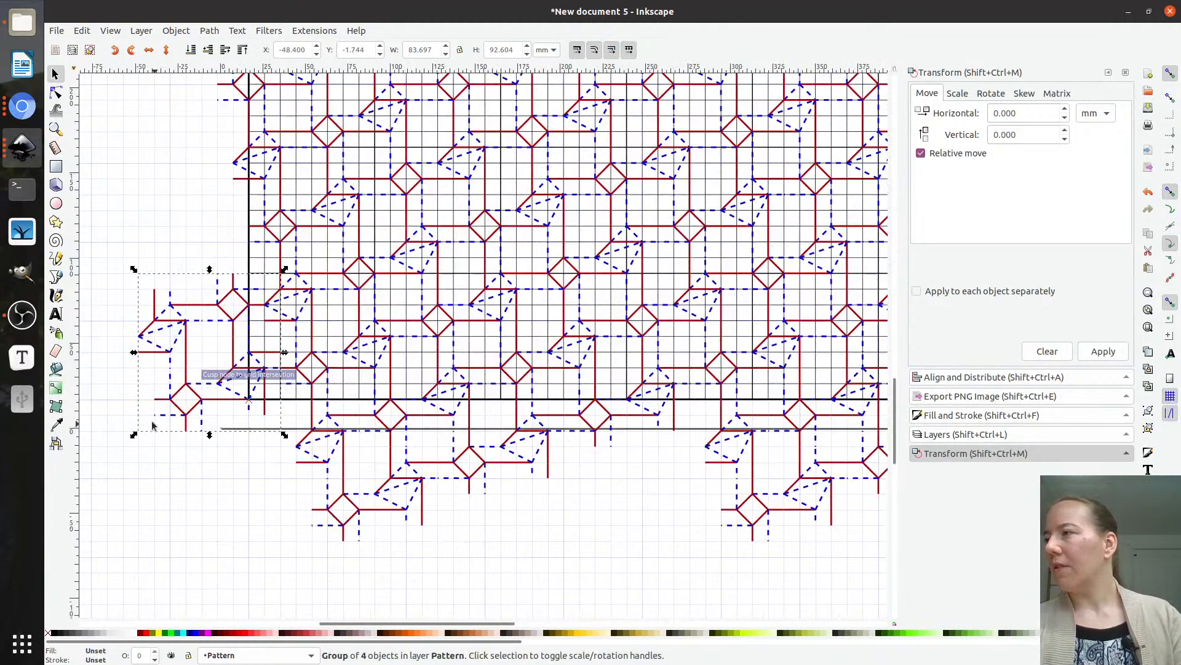
drag(240, 366, 249, 383)
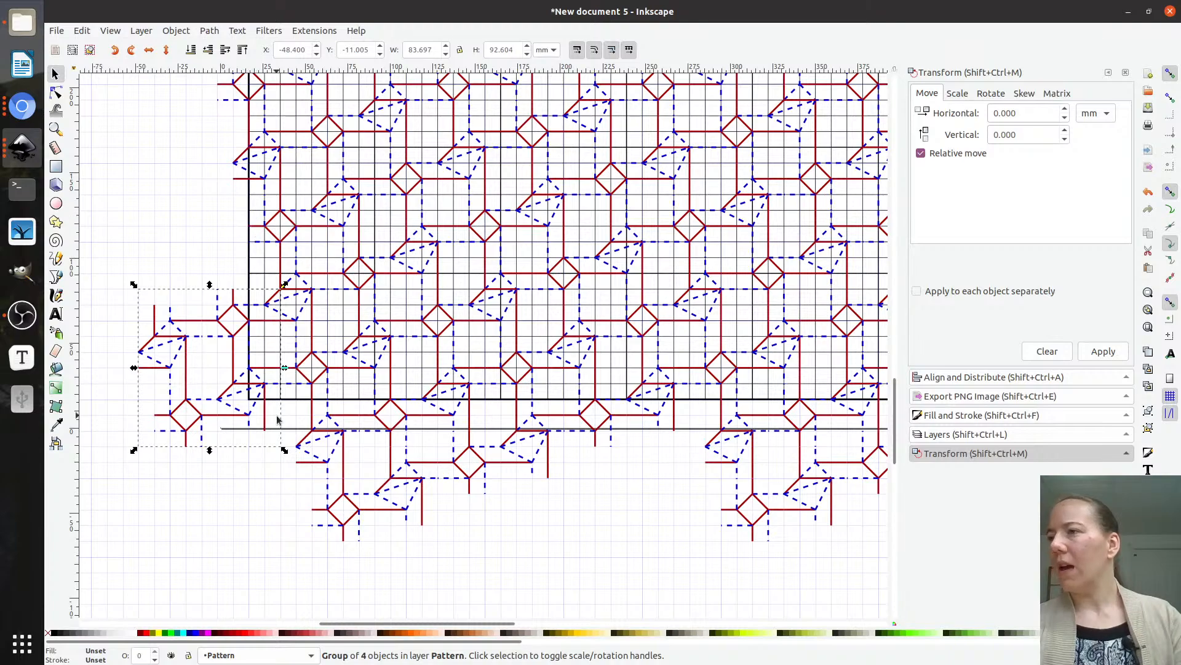
- Select all the units of the completed tessellation and group them into one object
scroll(277, 421, down, 3)
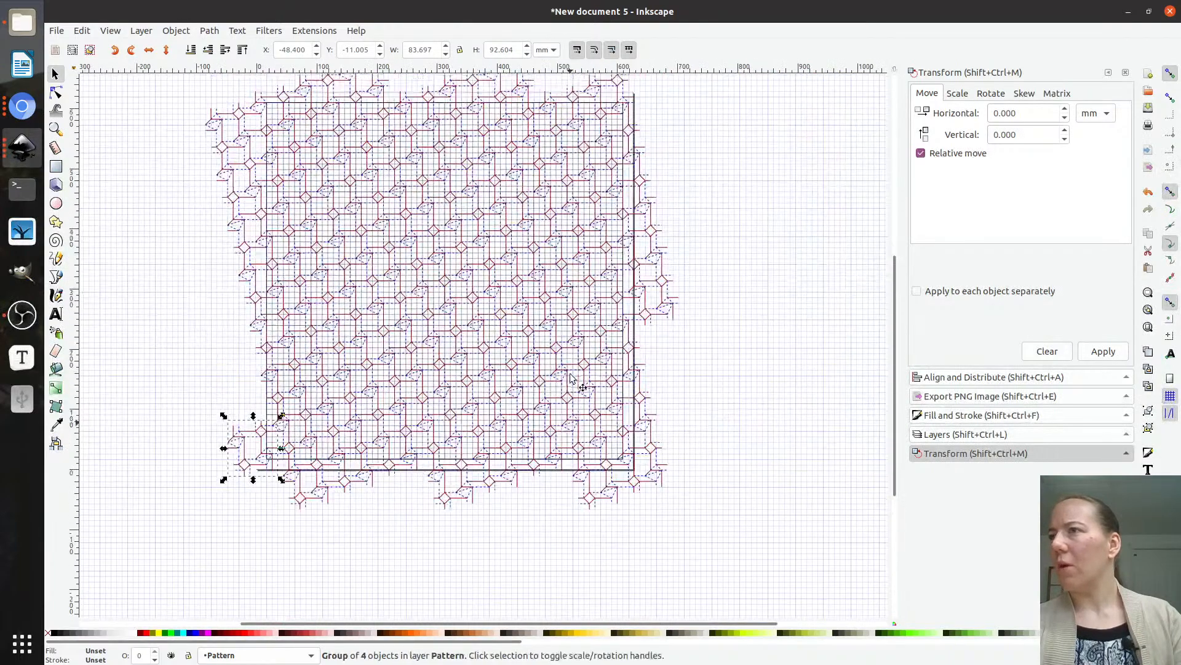
scroll(571, 377, up, 4)
scroll(571, 378, down, 2)
key(ctrl+a)
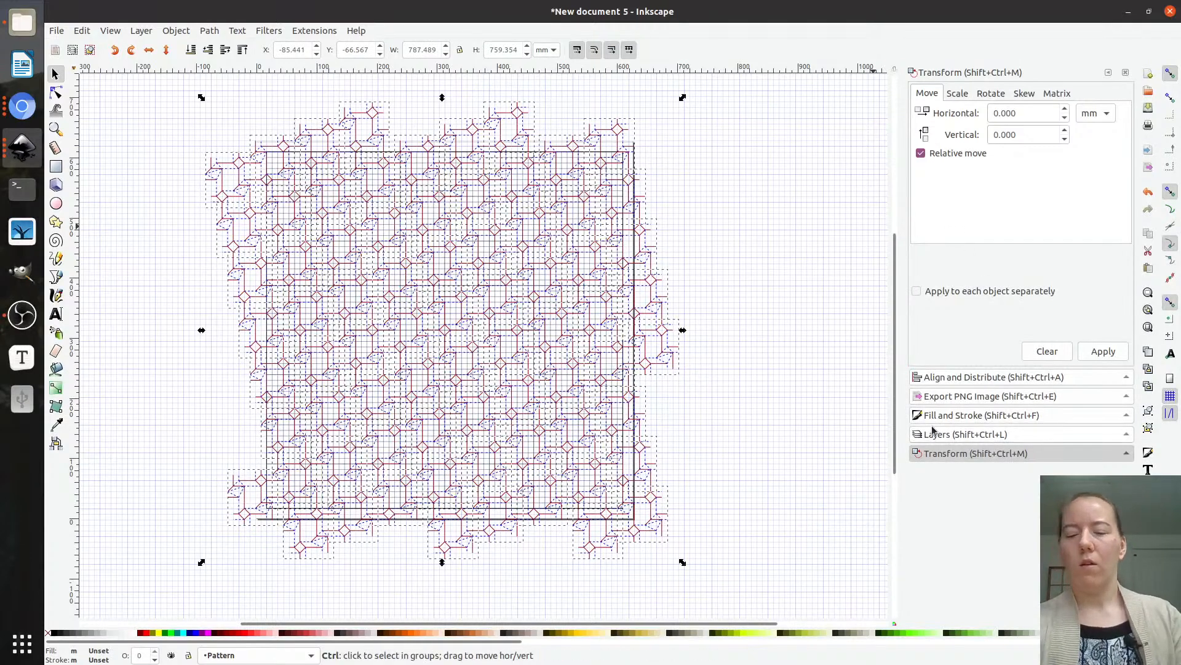
key(ctrl+g)
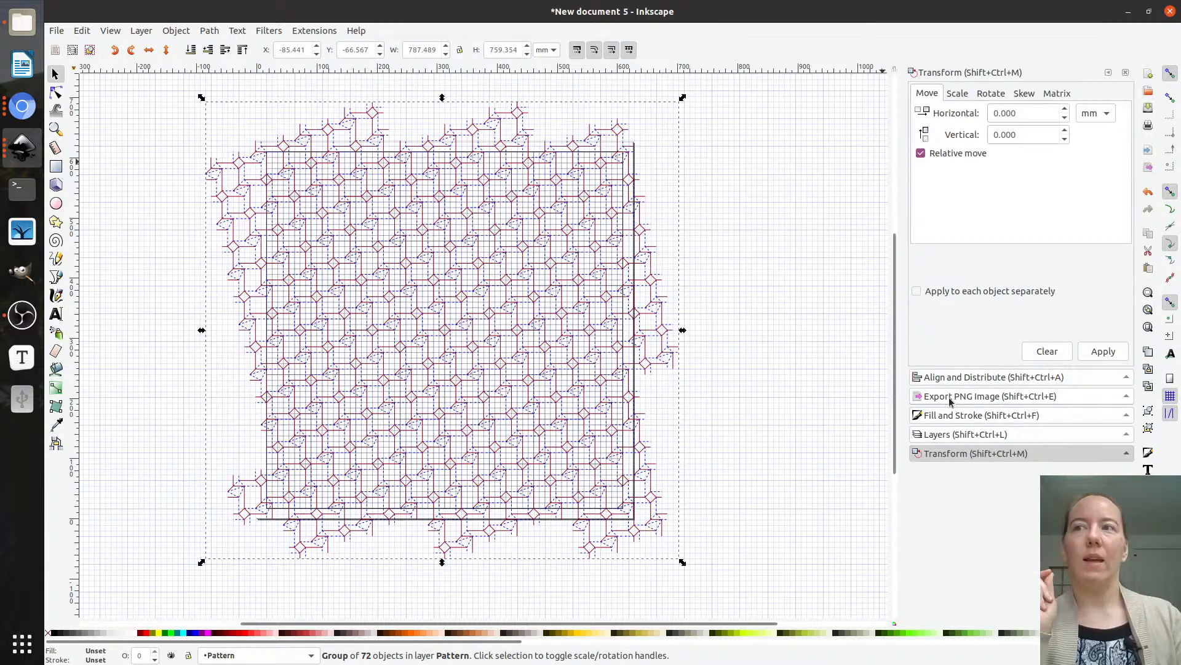
- Show the Mask layer and select its red square around the grid
click(950, 434)
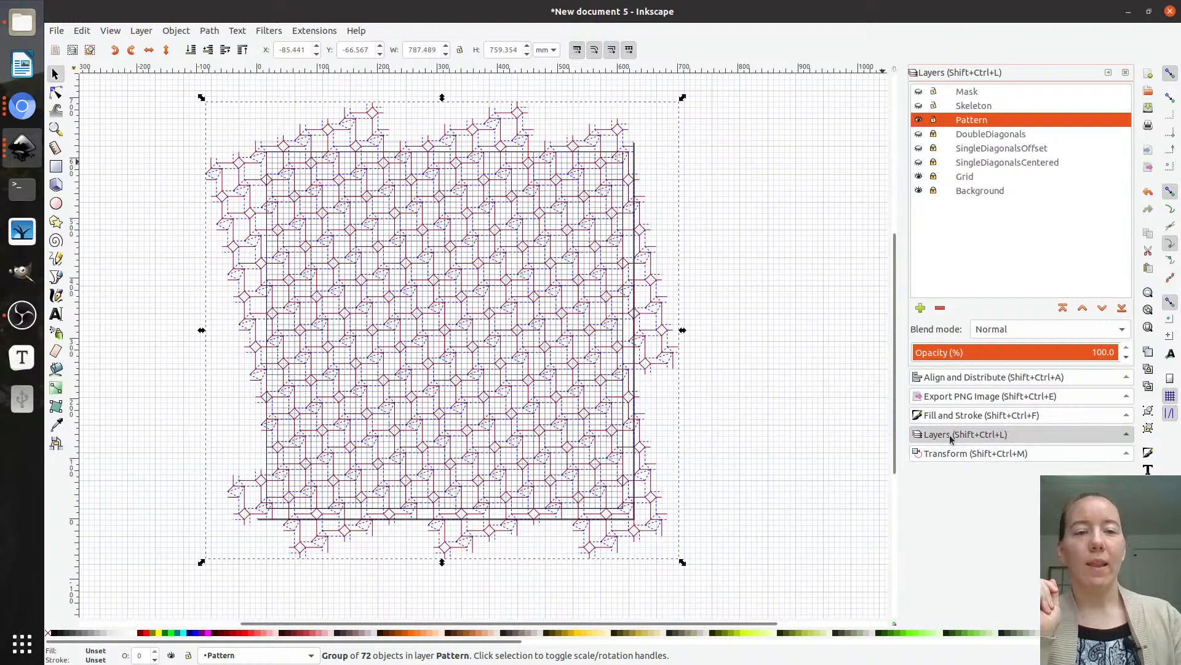
click(919, 92)
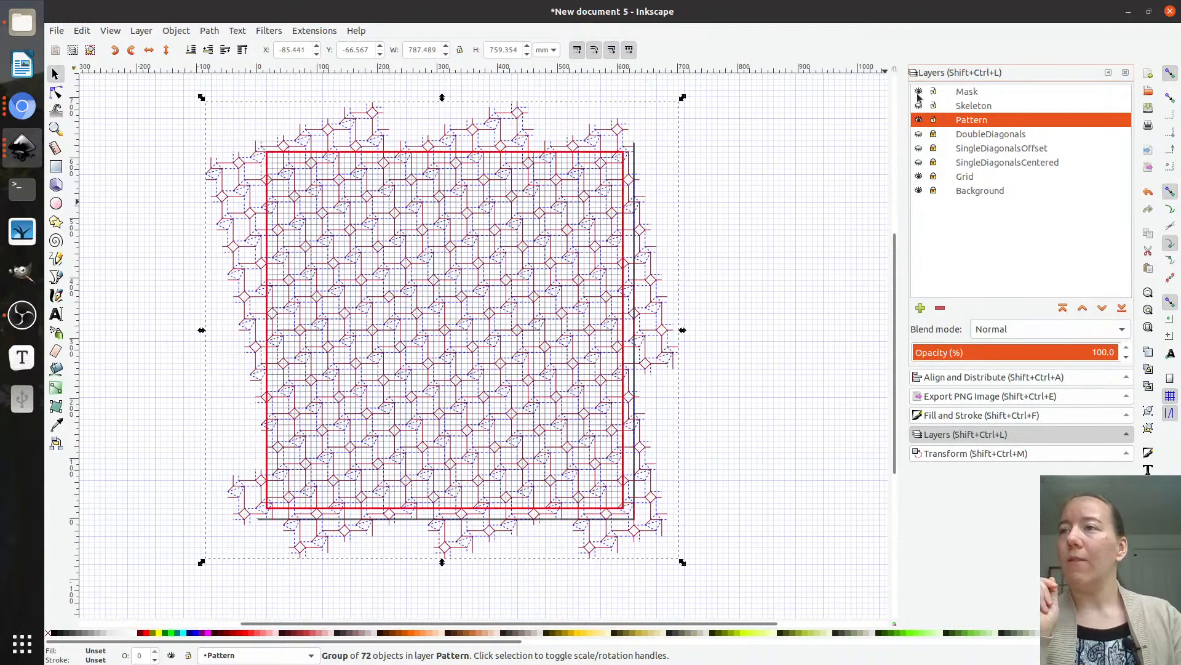
click(417, 154)
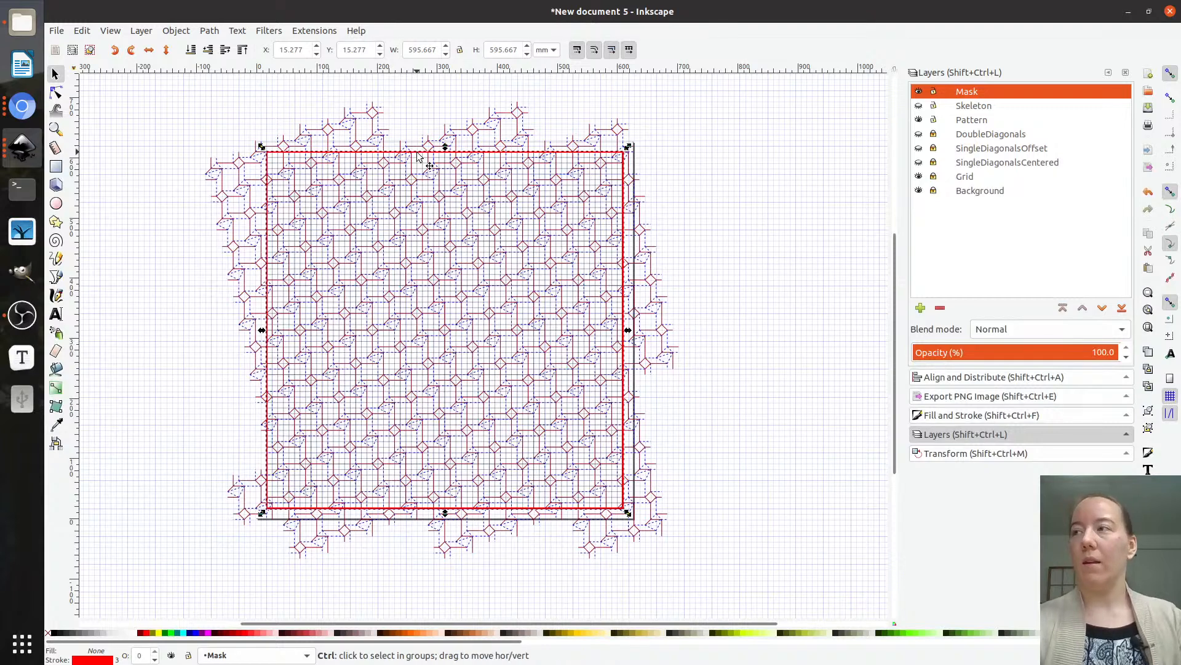
- Select the grouped tessellation together with the red mask square and set the square as its clip
click(372, 140)
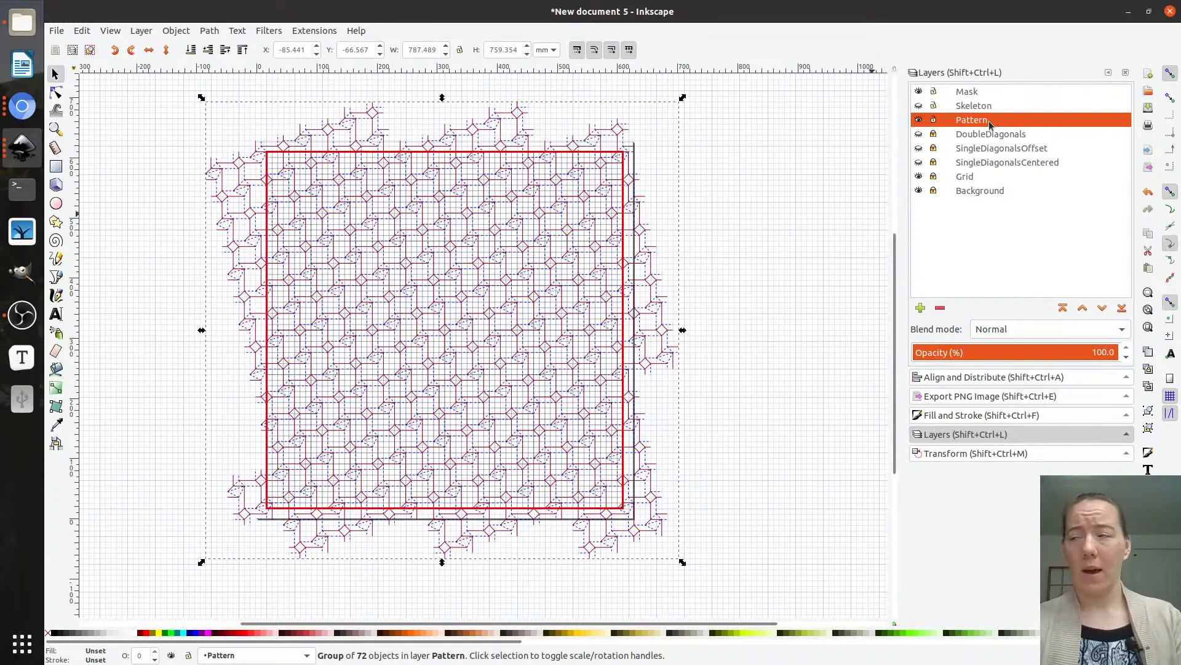
shift+click(384, 155)
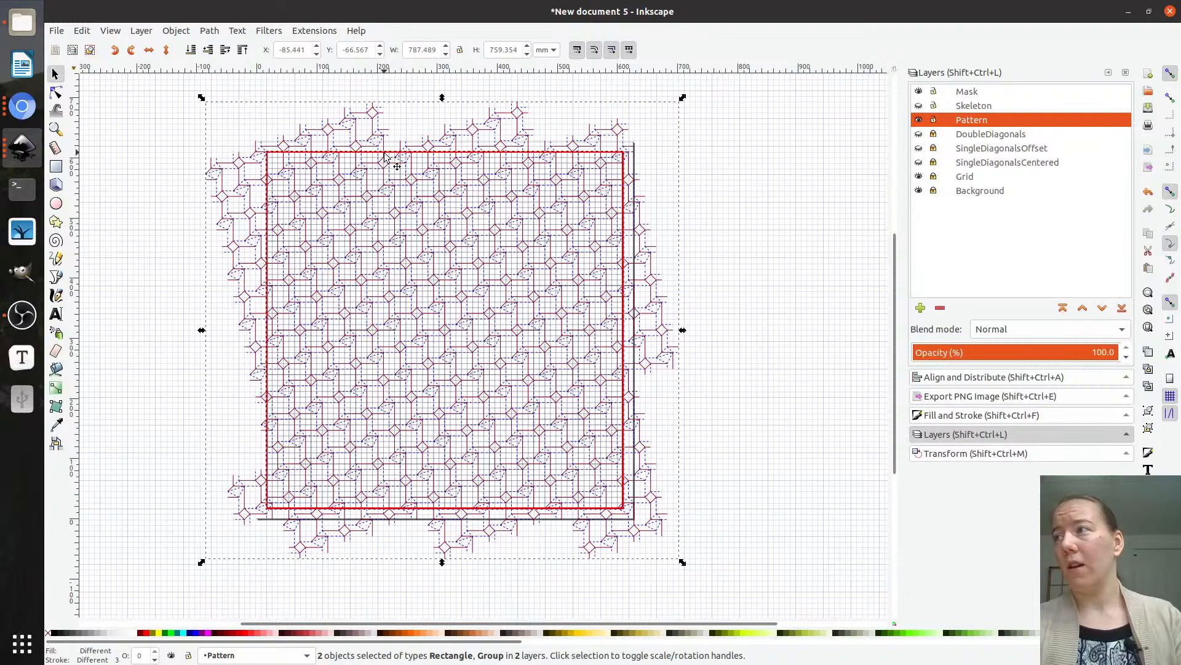
click(185, 34)
mouse_move(299, 176)
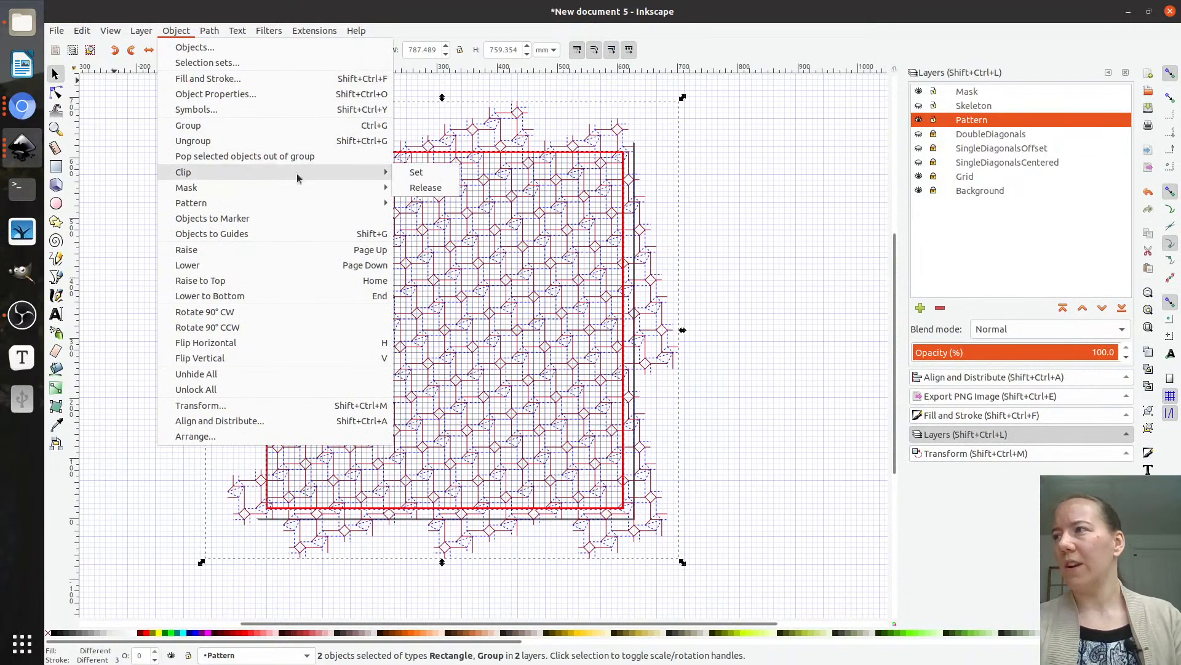
click(417, 173)
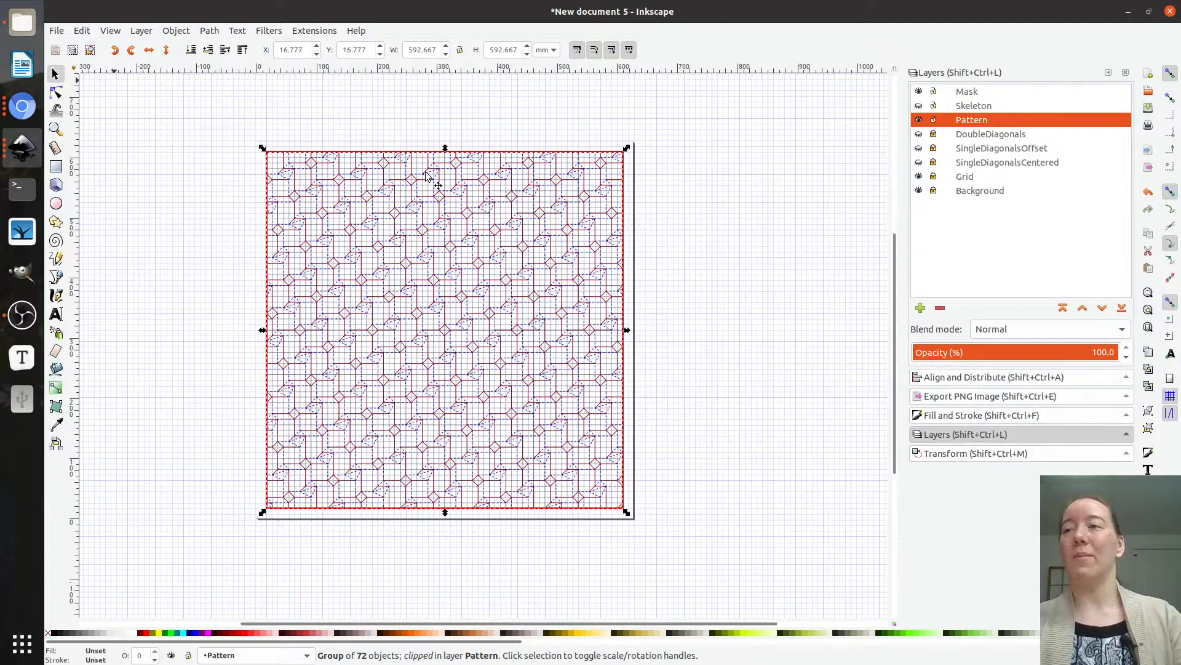
- Hide the Mask layer and deselect the clipped tessellation
click(918, 92)
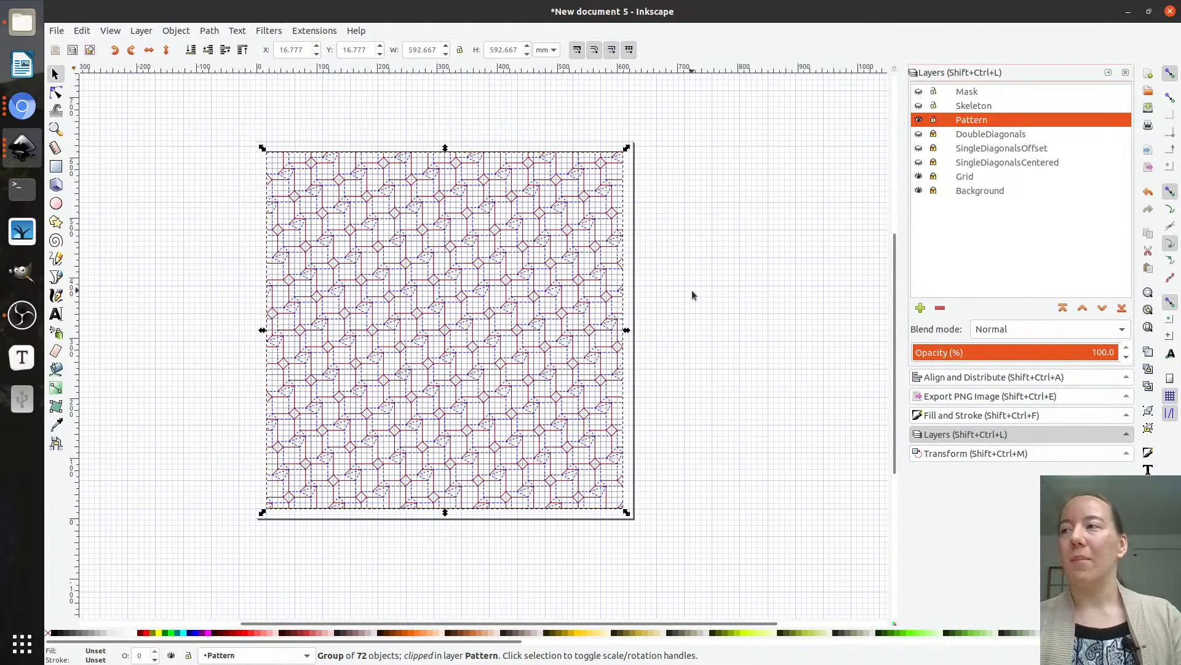
click(709, 305)
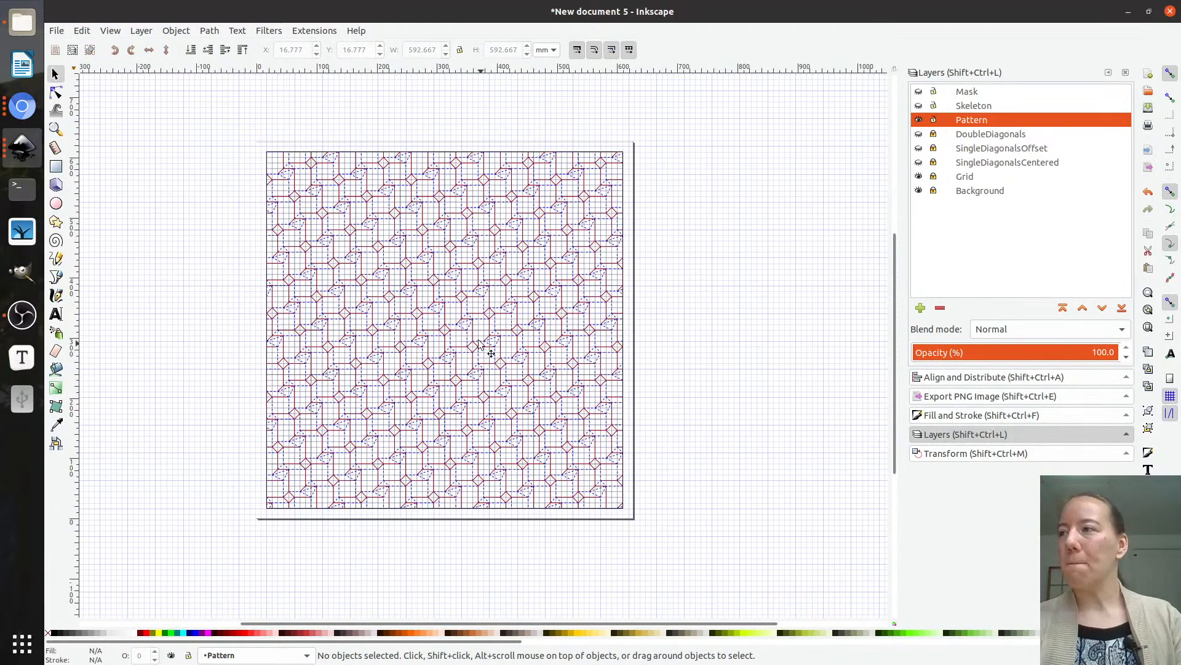
ctrl+scroll(461, 340, up, 2)
ctrl+scroll(462, 339, down, 1)
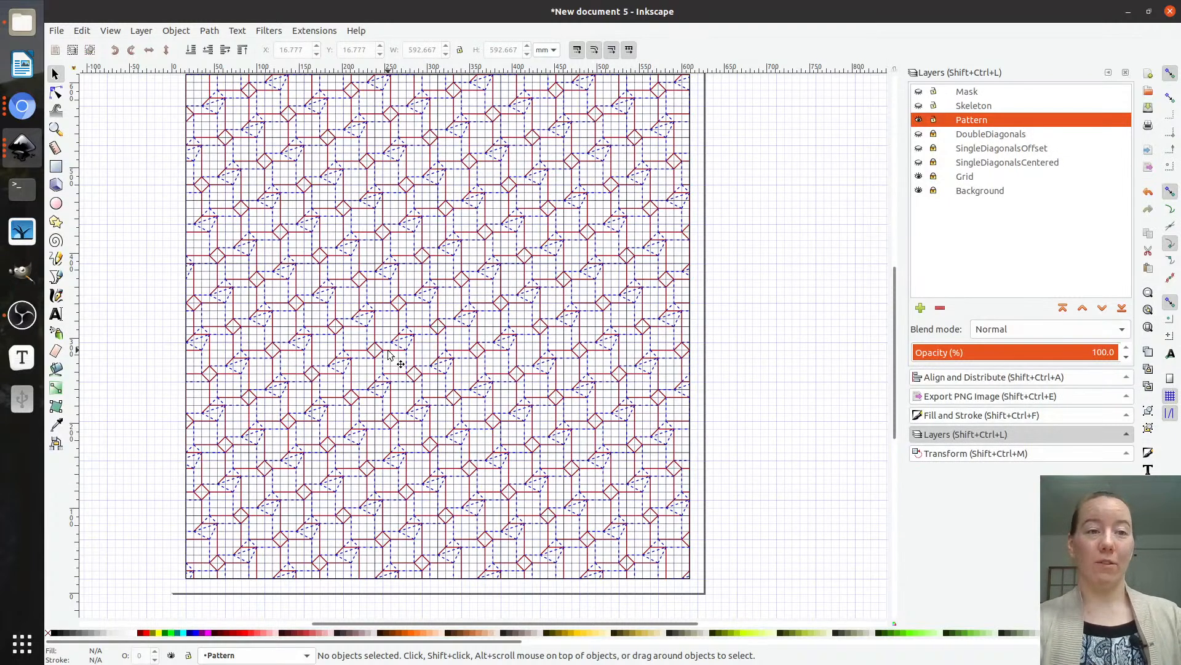
- Switch to New document 6 with the empty hexagonal grid, delete the two square twists beside it, and show its layers
key(alt+Tab)
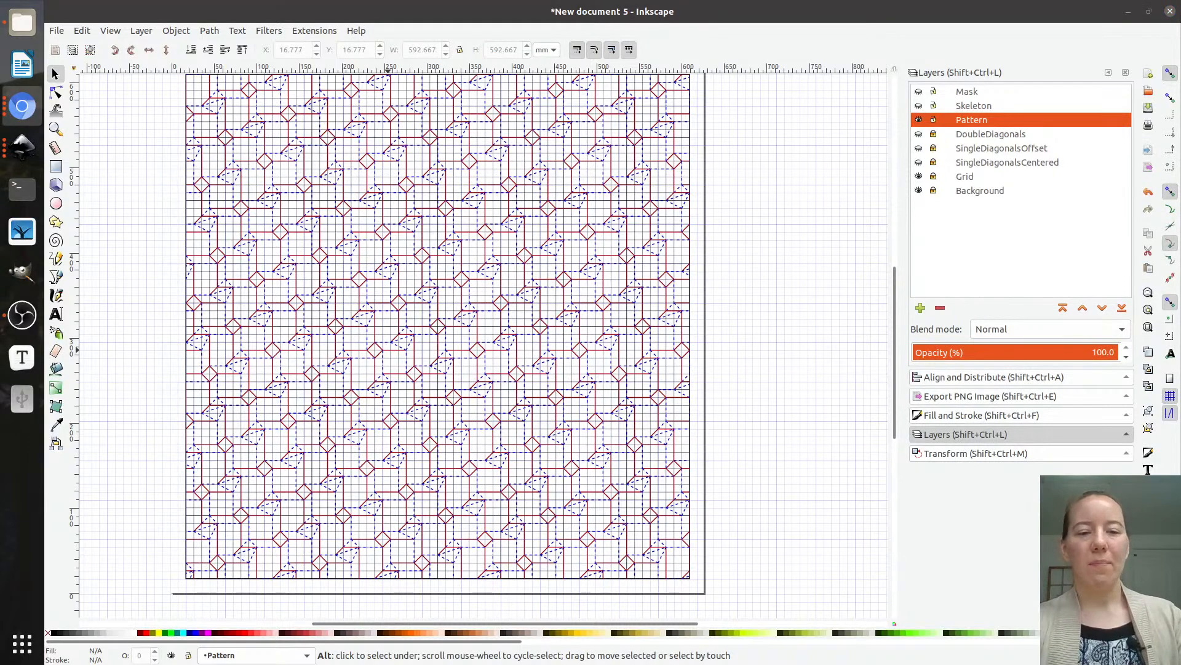
key(alt+Tab)
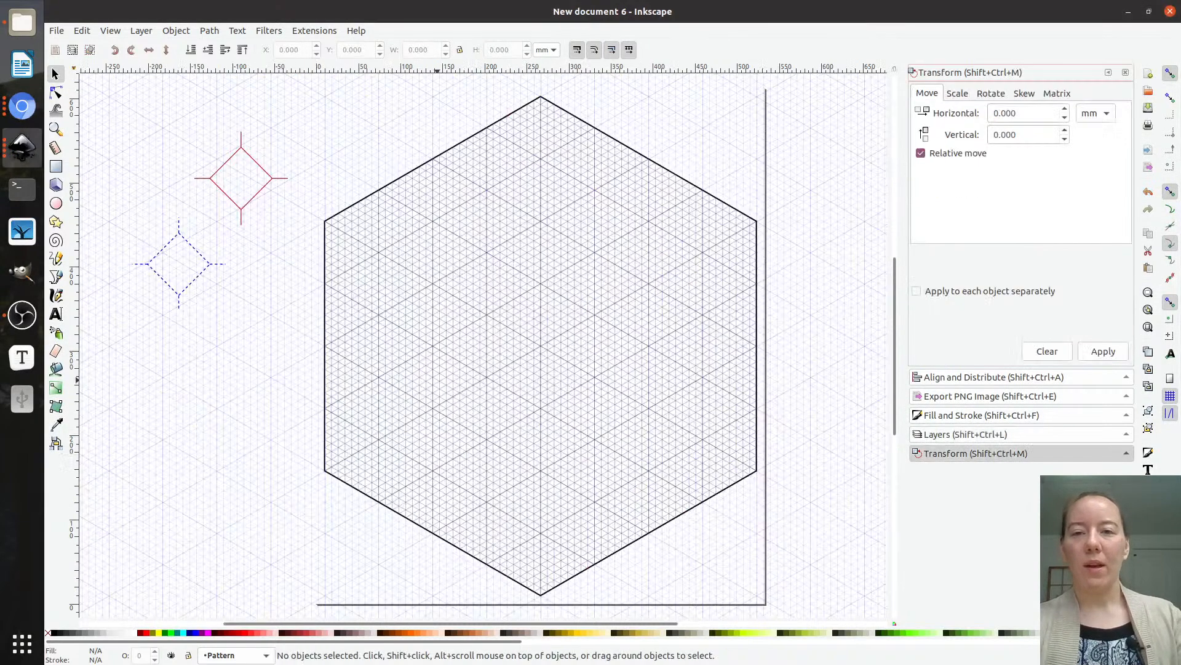
key(alt+Tab)
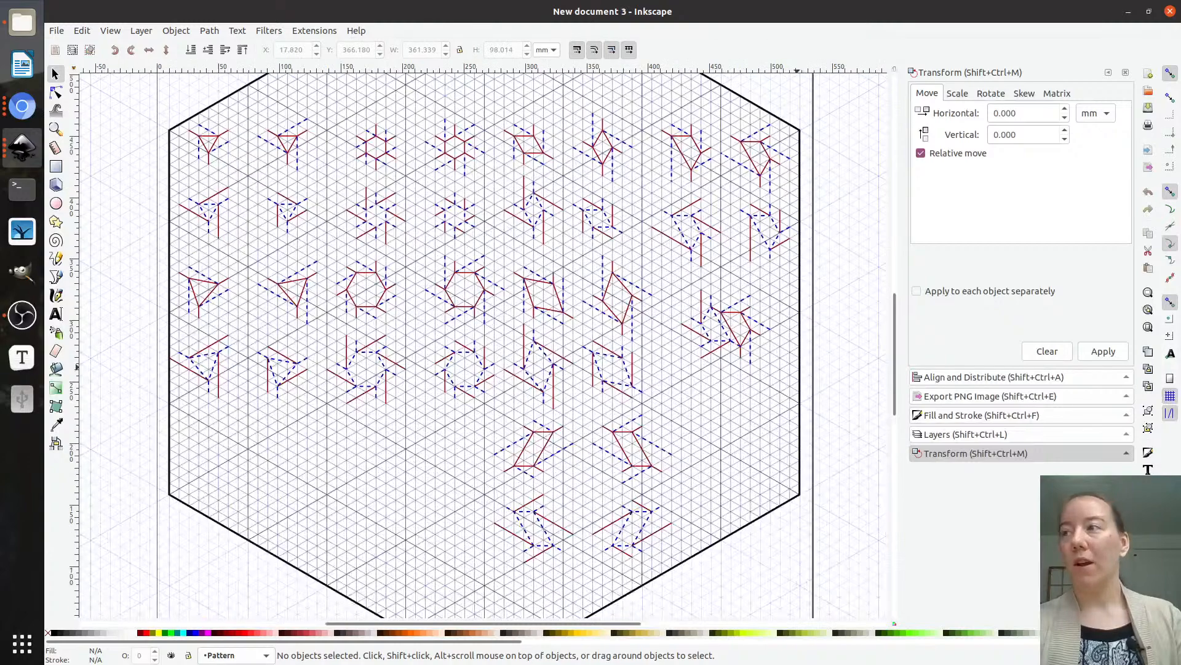
key(alt)
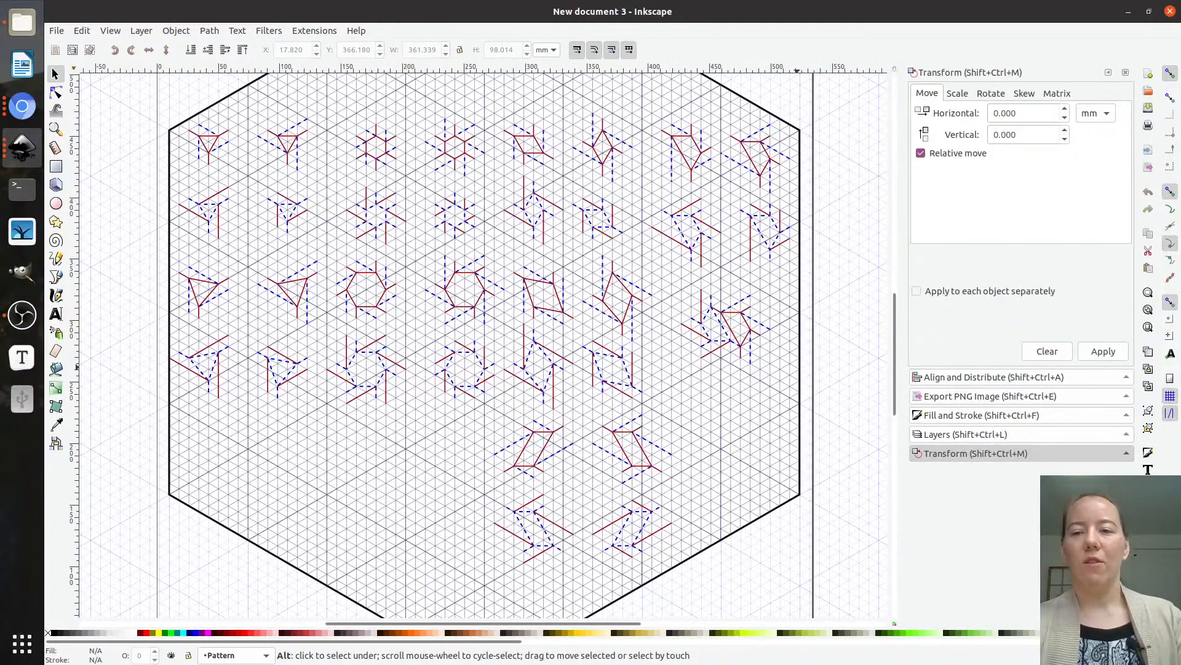
key(alt+Tab)
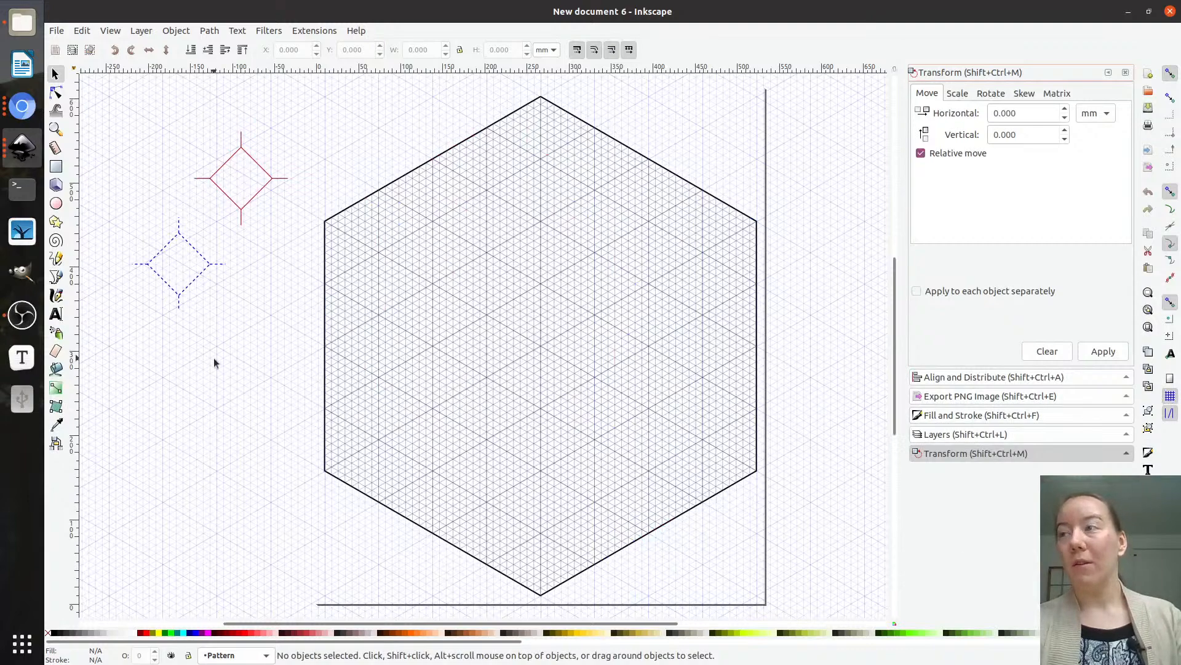
key(ctrl+a)
key(Delete)
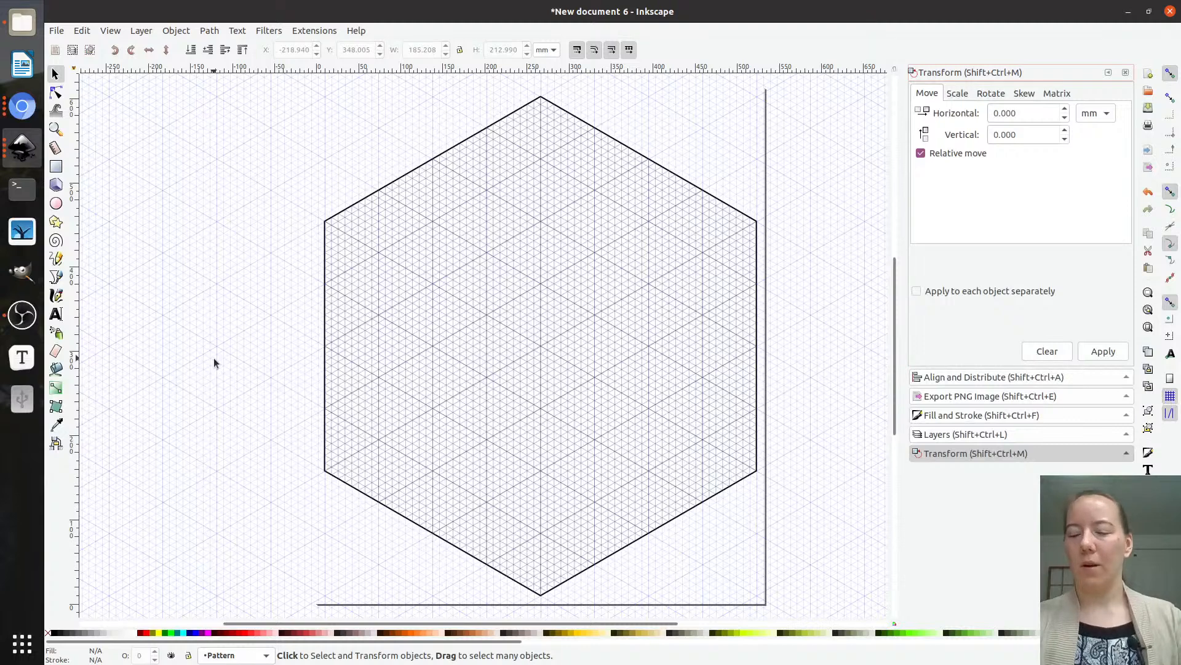
scroll(212, 357, right, 5)
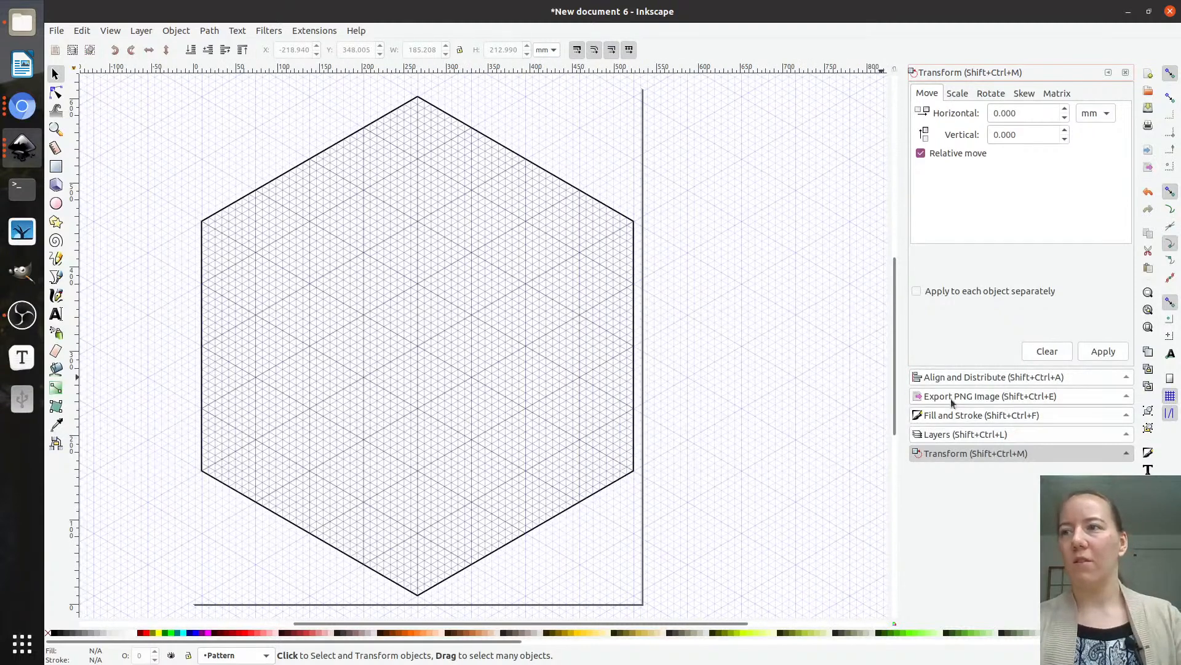
click(945, 435)
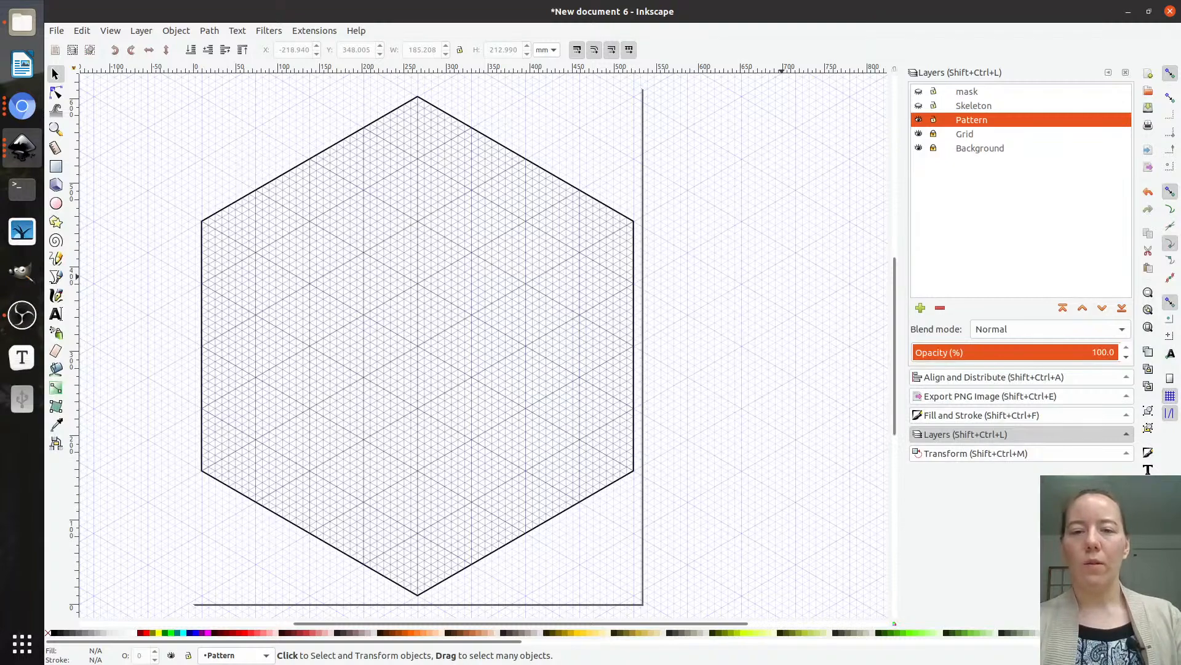
- In New document 3, select the small hexagon twist, the small rhombus twist beside it and the second column of four triangle twists for copying
key(alt+Tab)
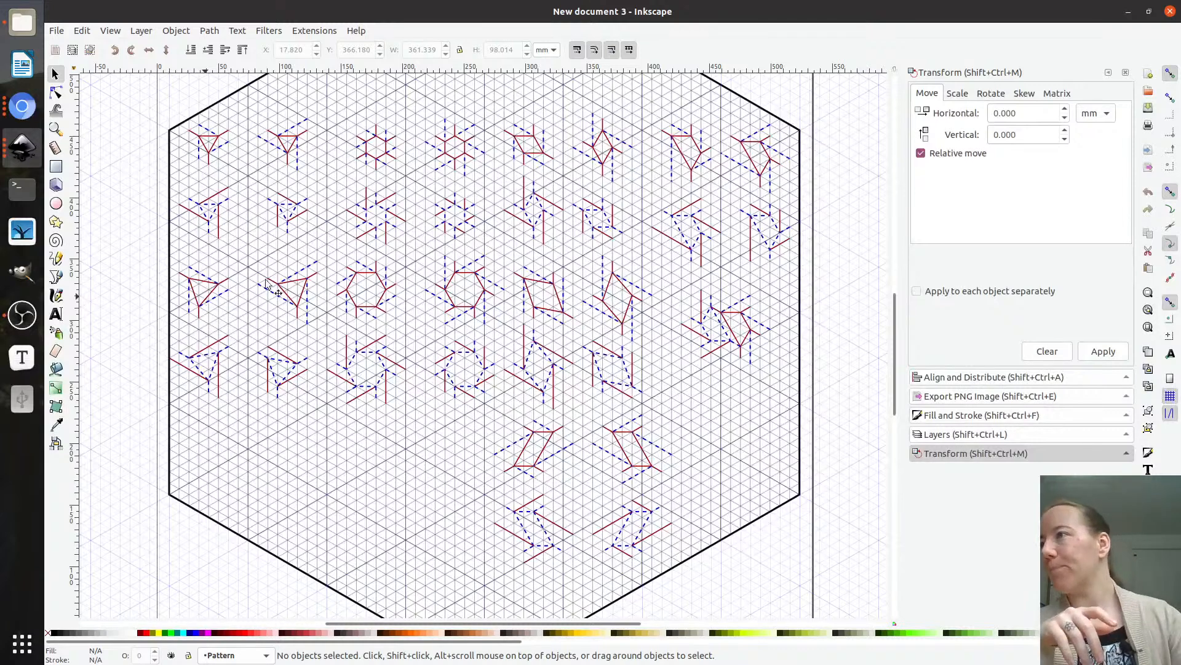
click(465, 148)
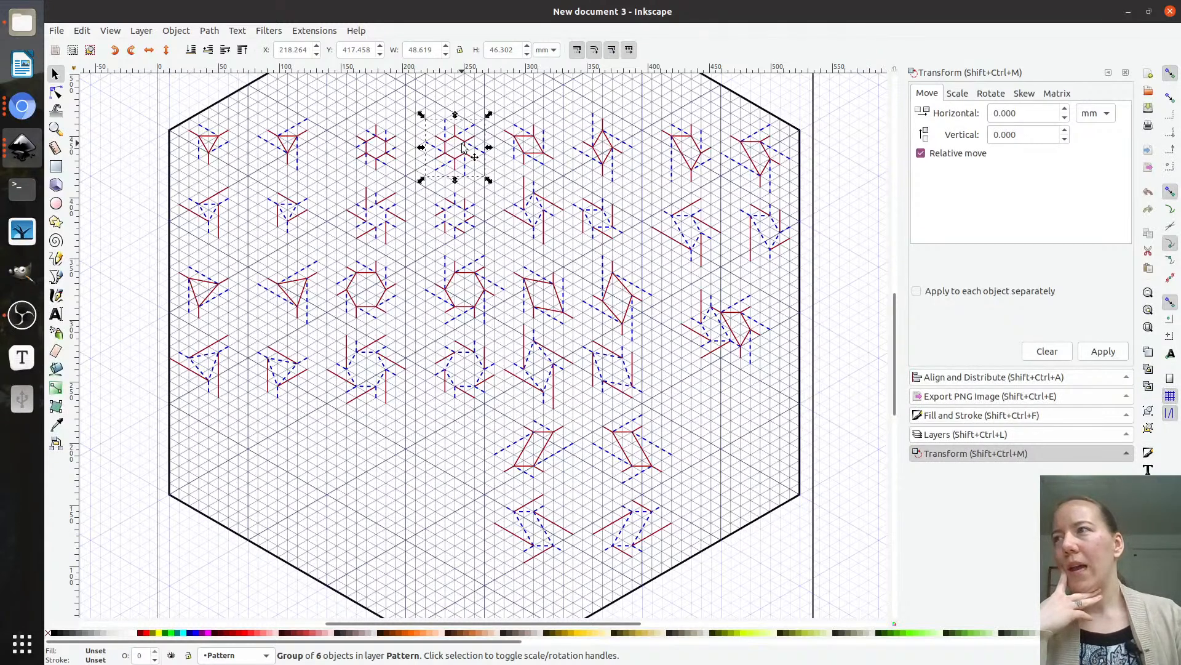
shift+click(530, 137)
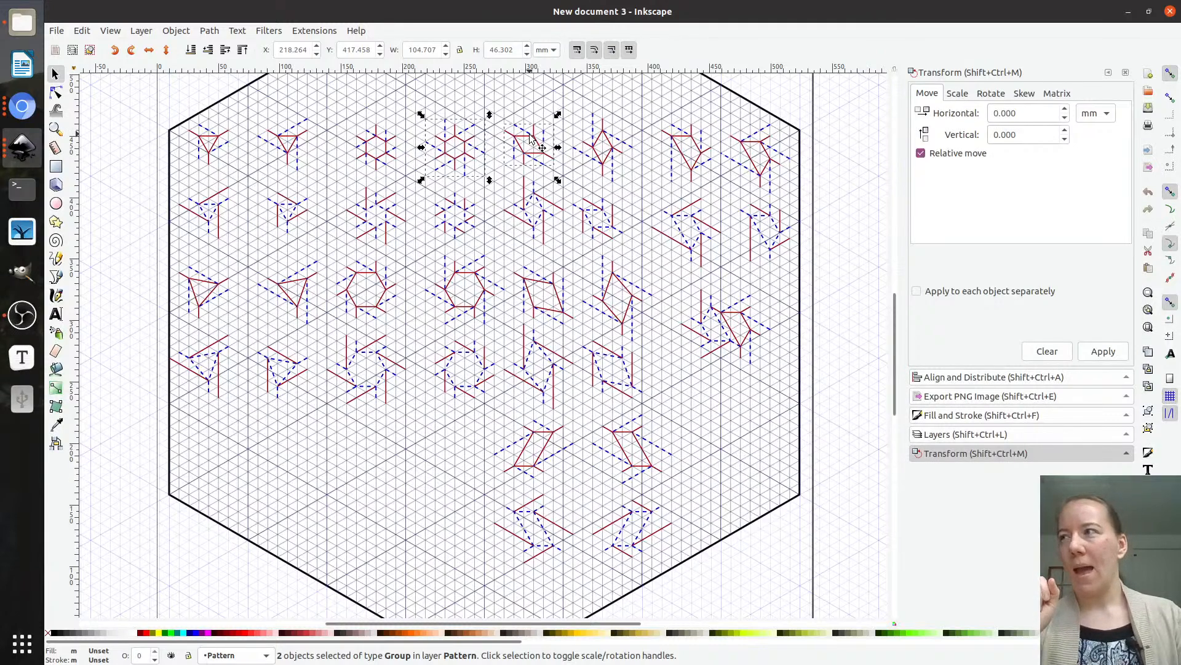
shift+click(286, 141)
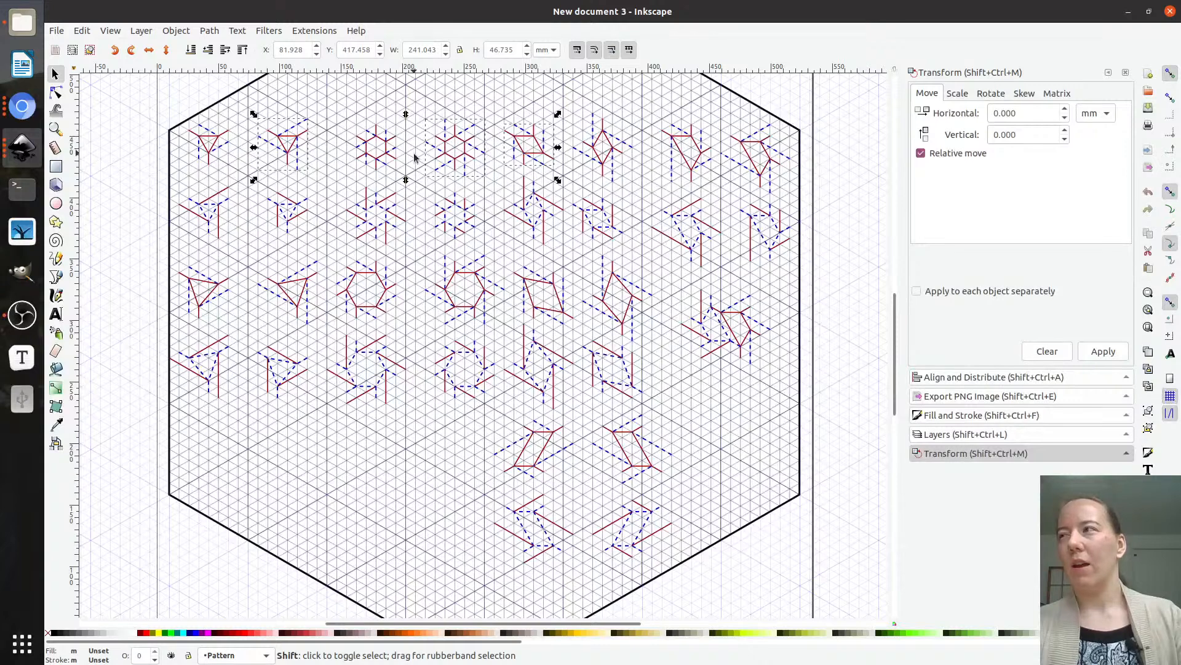
shift+click(287, 143)
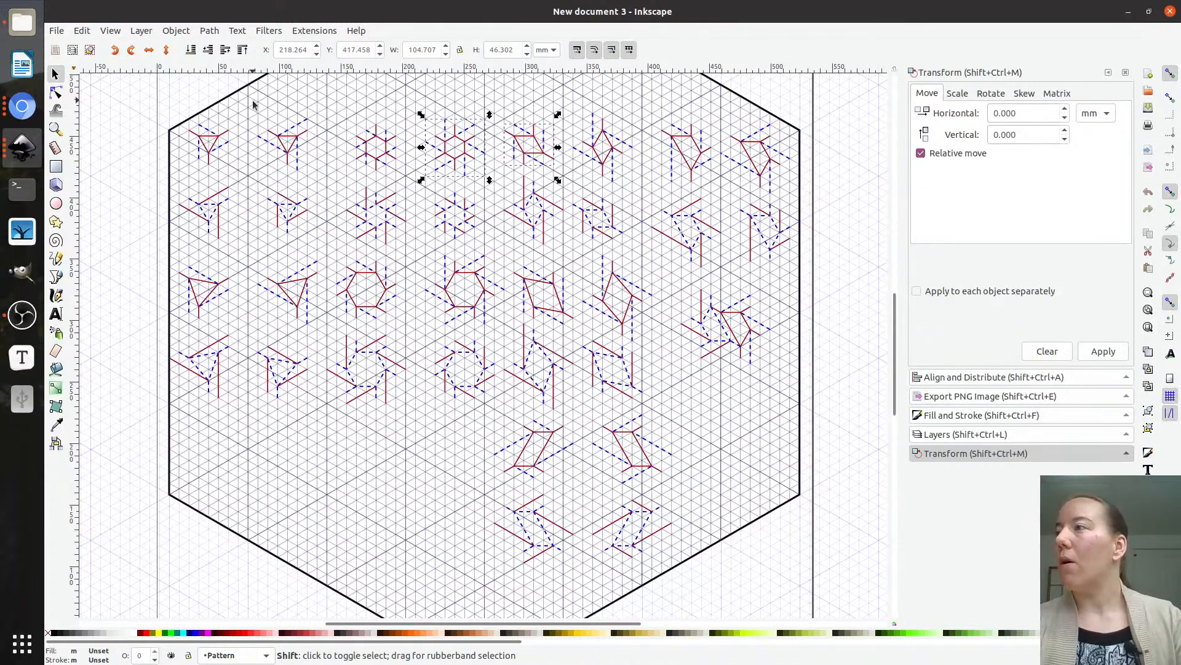
drag(246, 97, 333, 469)
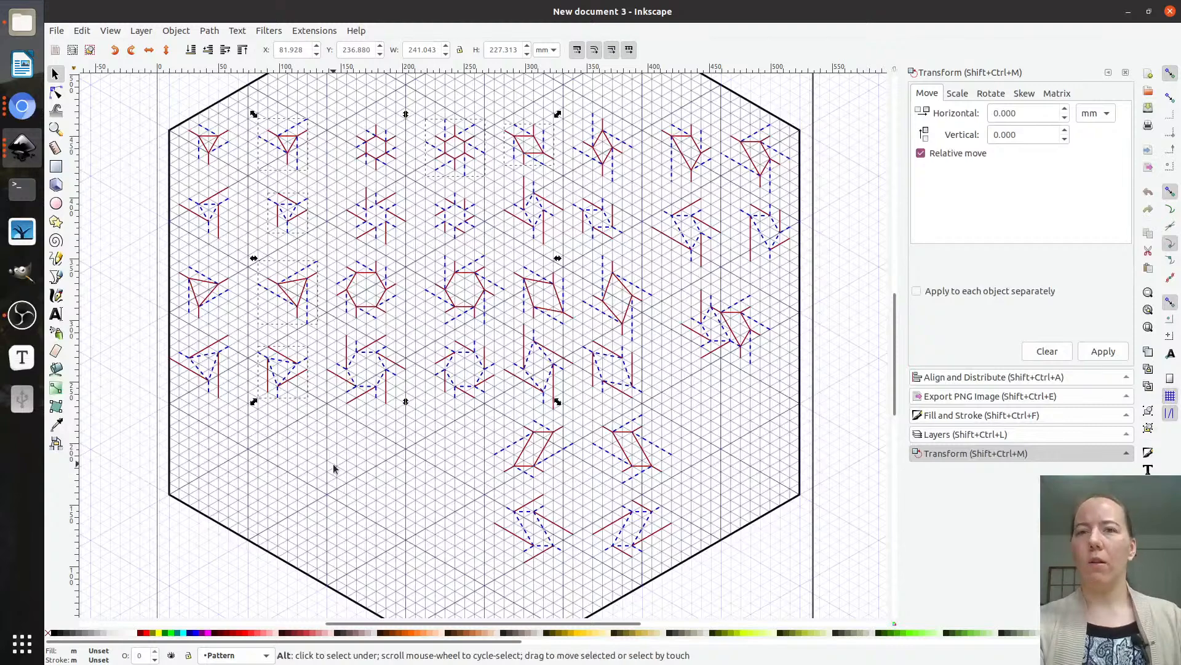
- Paste the copied twists into New document 6 and move them together so the hexagon twist sits at the grid's centre
key(alt+Tab)
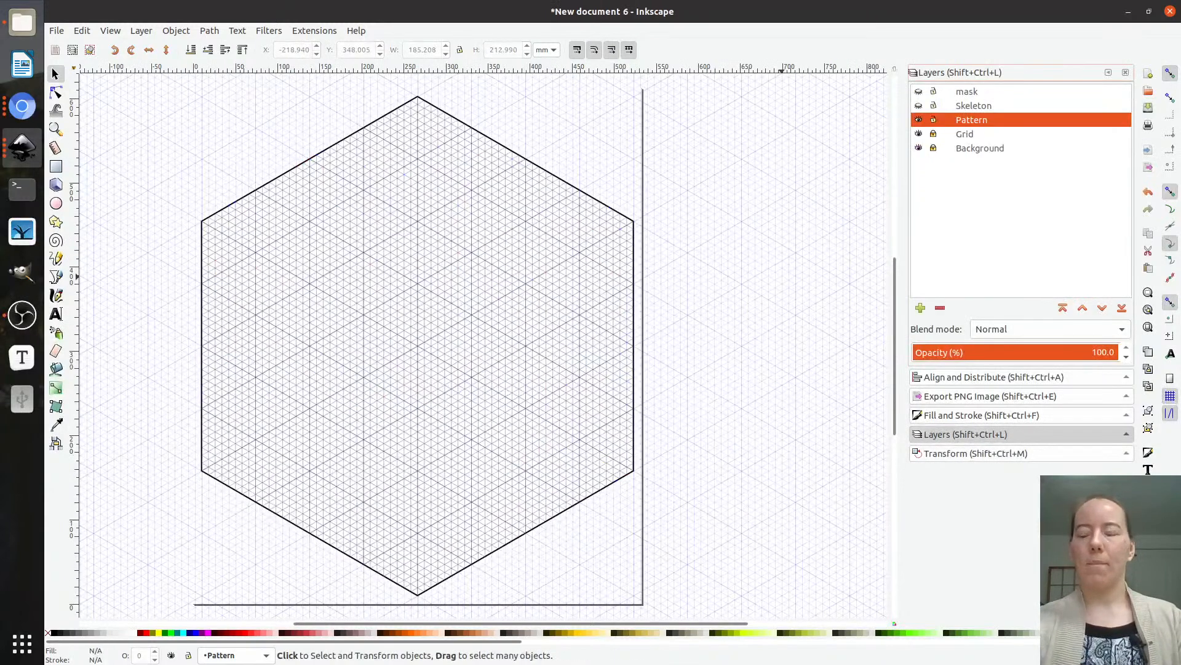
key(ctrl+v)
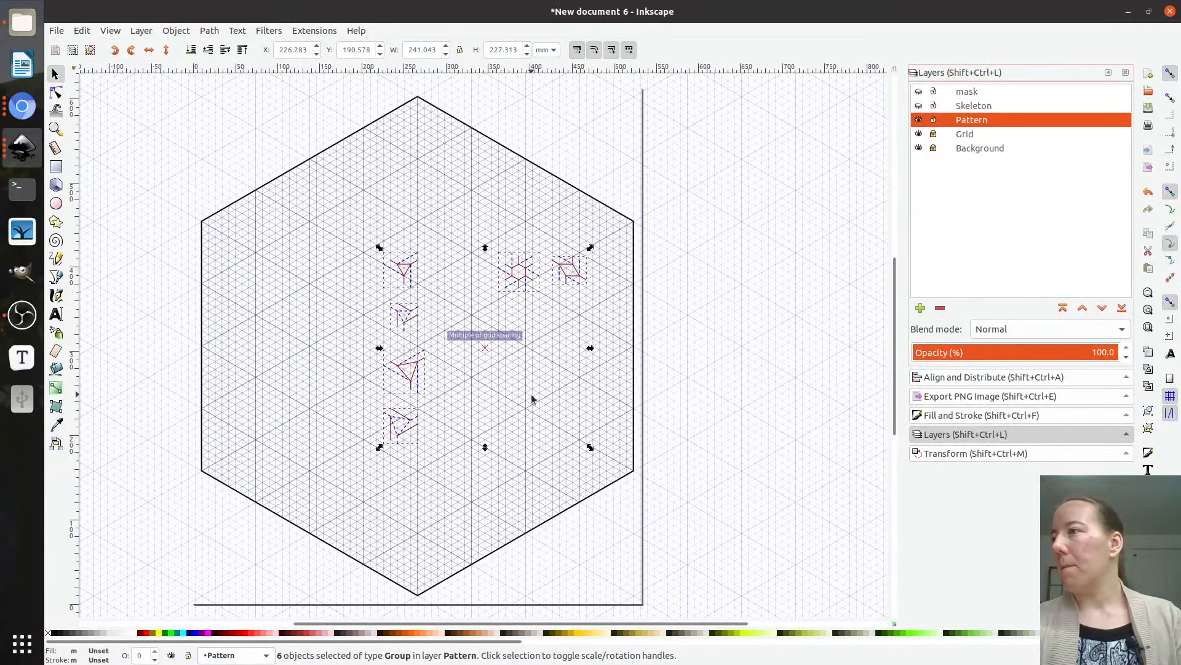
drag(520, 269, 419, 345)
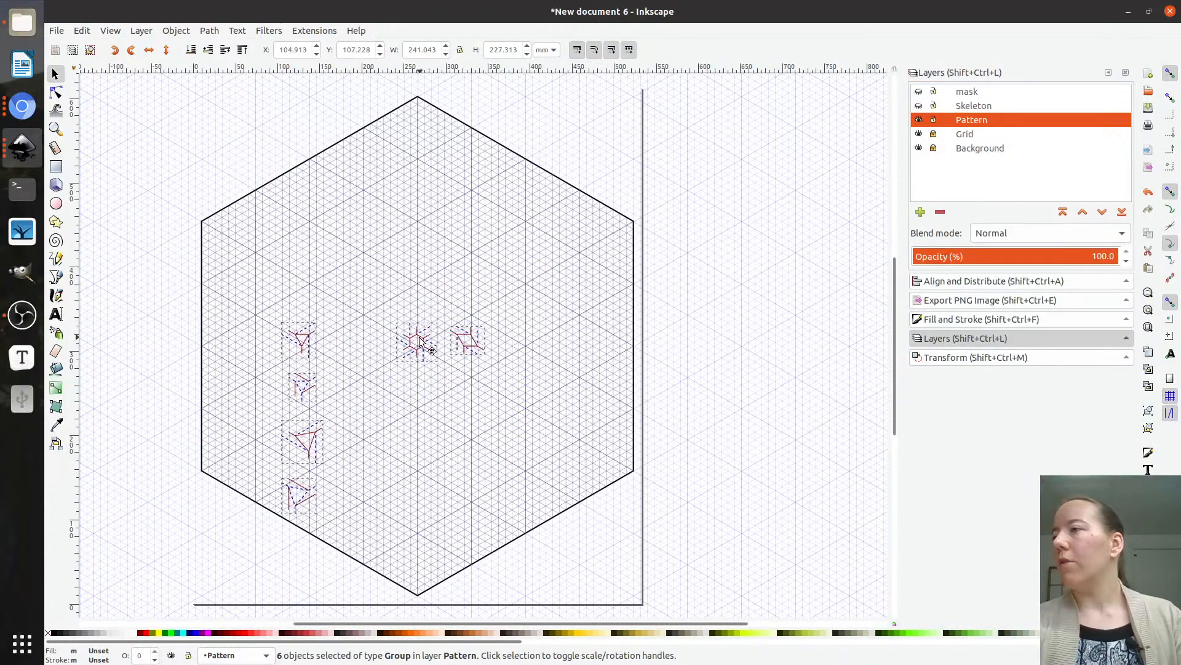
click(431, 416)
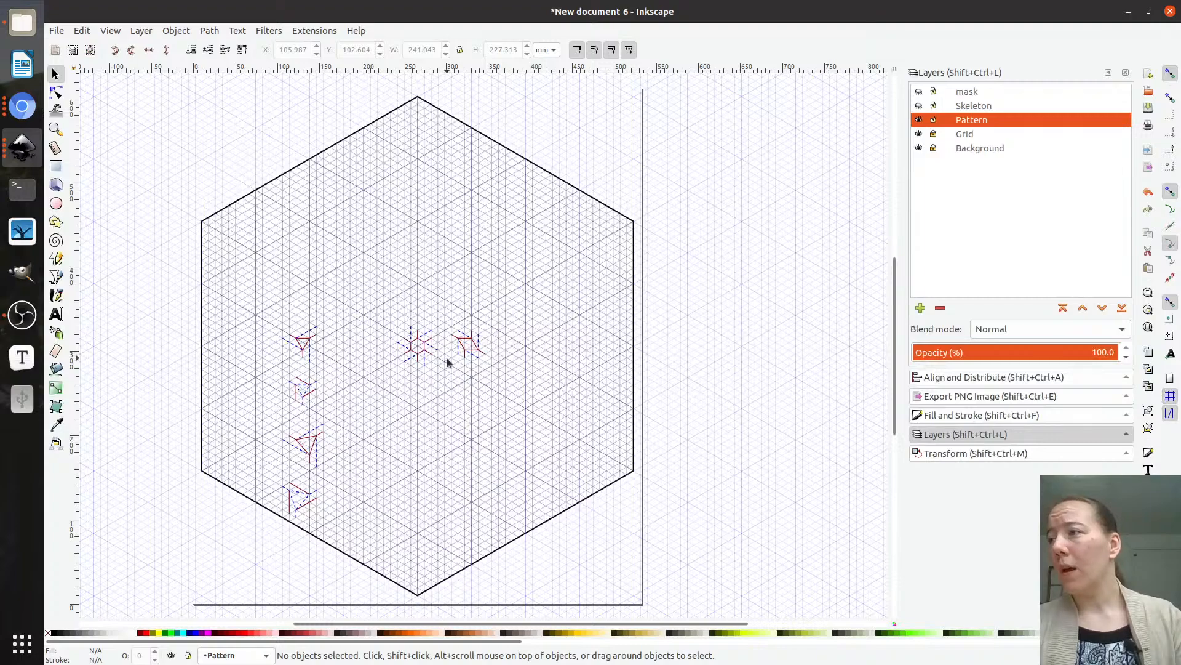
- Move the rhombus twist to the lower right of the hexagon twist so their pleats connect
drag(469, 343, 448, 361)
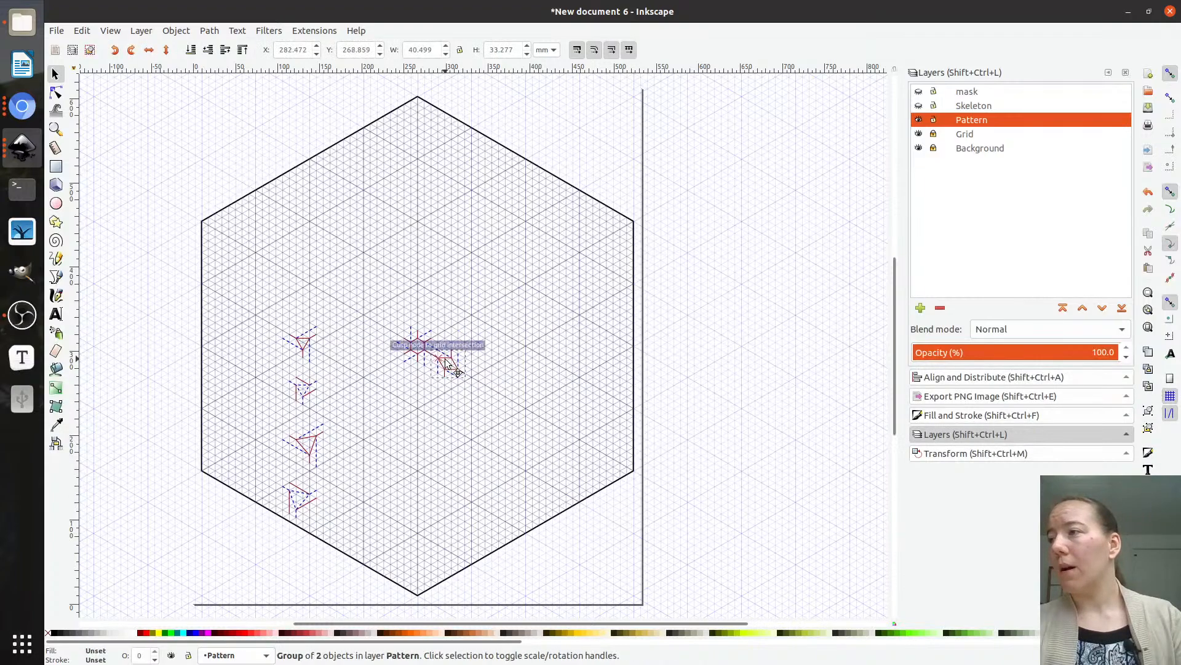
ctrl+scroll(419, 375, up, 3)
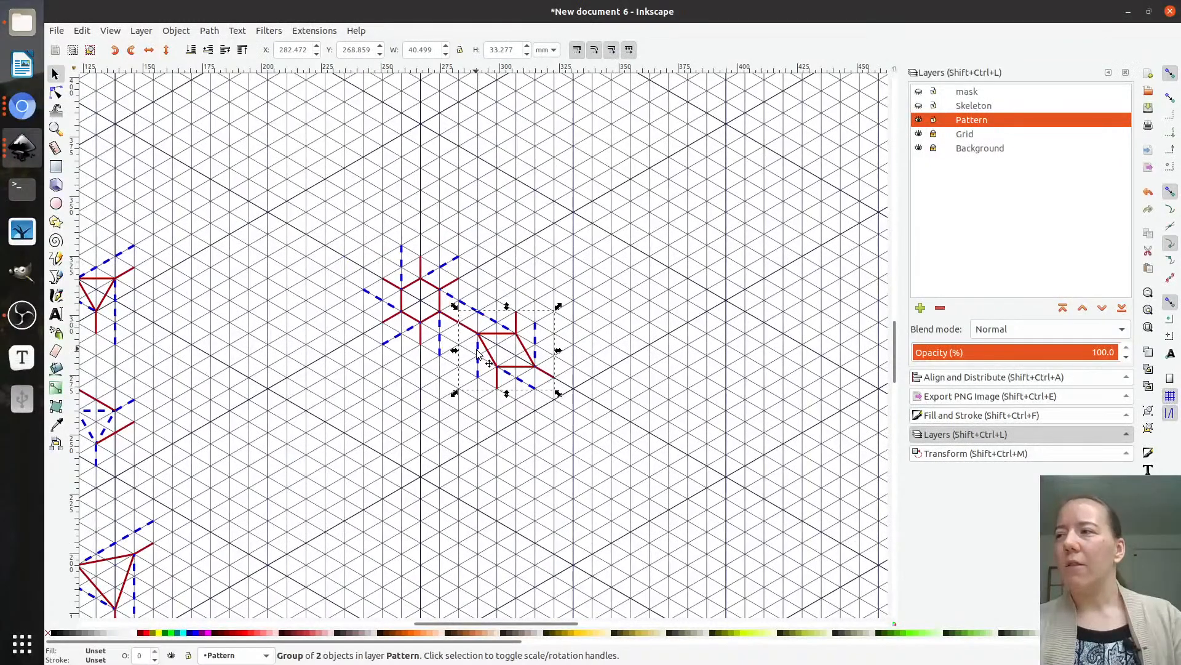
click(430, 358)
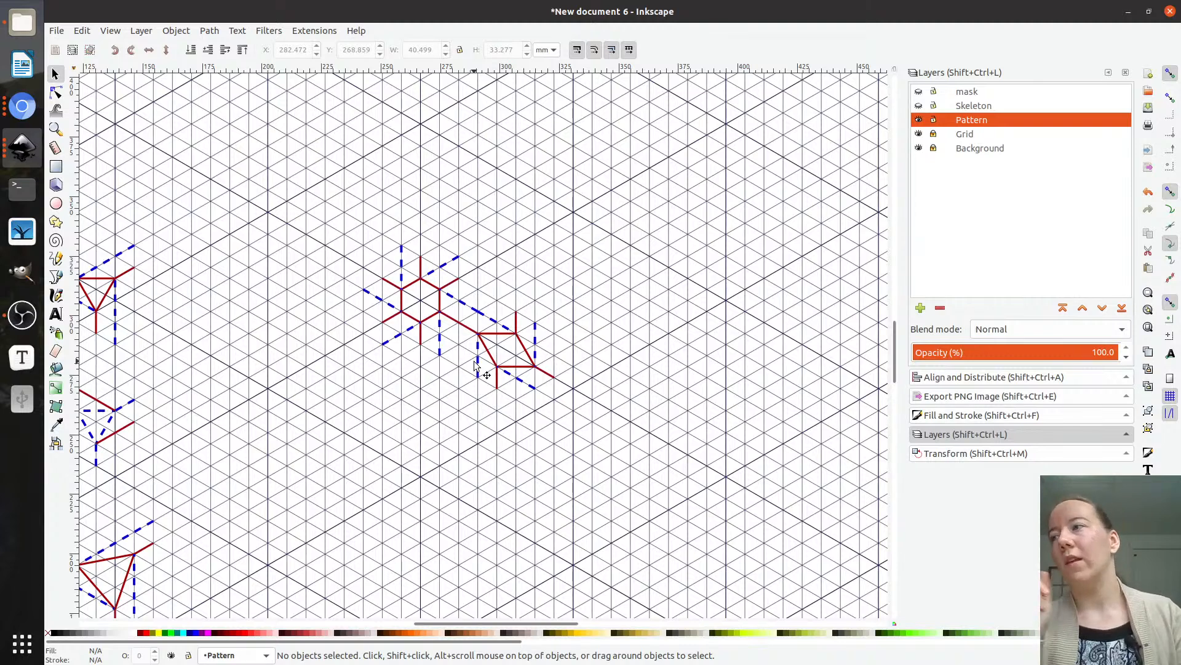
- Duplicate the rhombus twist, rotated 60° counterclockwise, and connect the copy to the hexagon twist's upper-right pleat
click(508, 334)
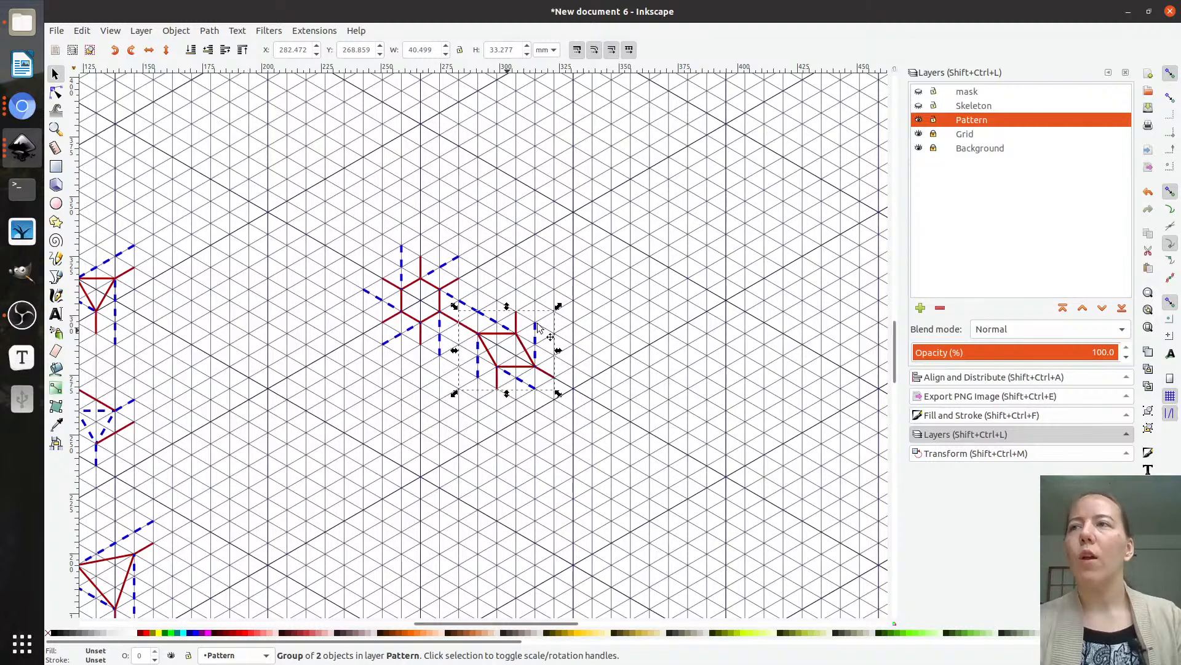
click(969, 416)
click(954, 438)
click(959, 455)
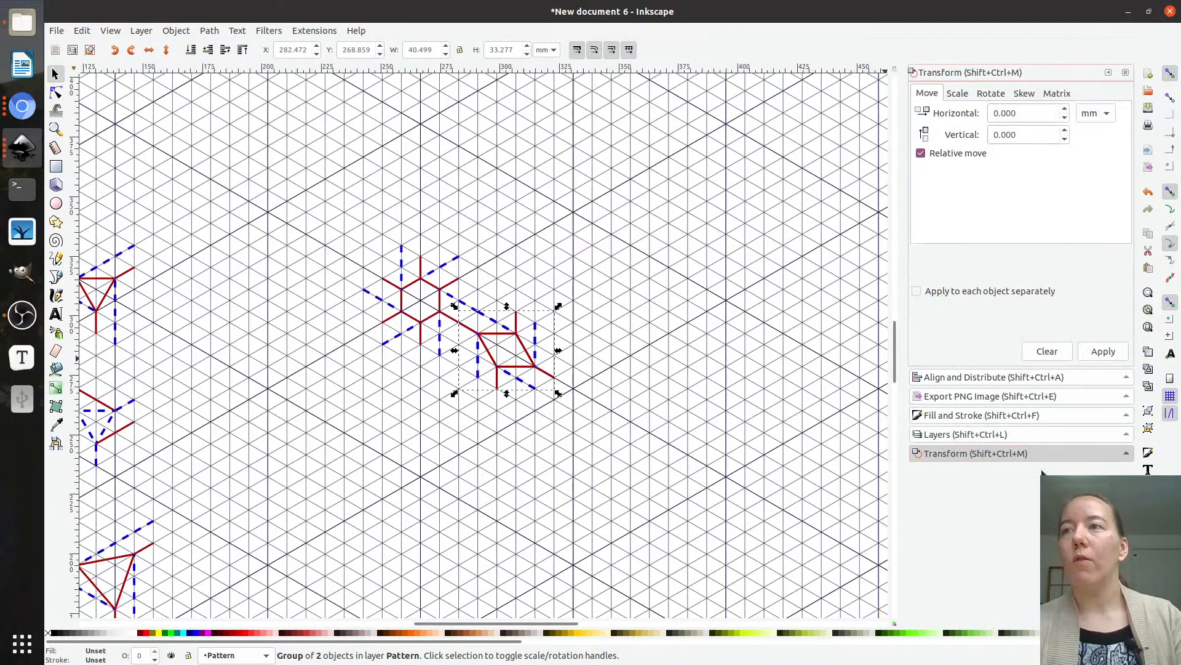
click(987, 94)
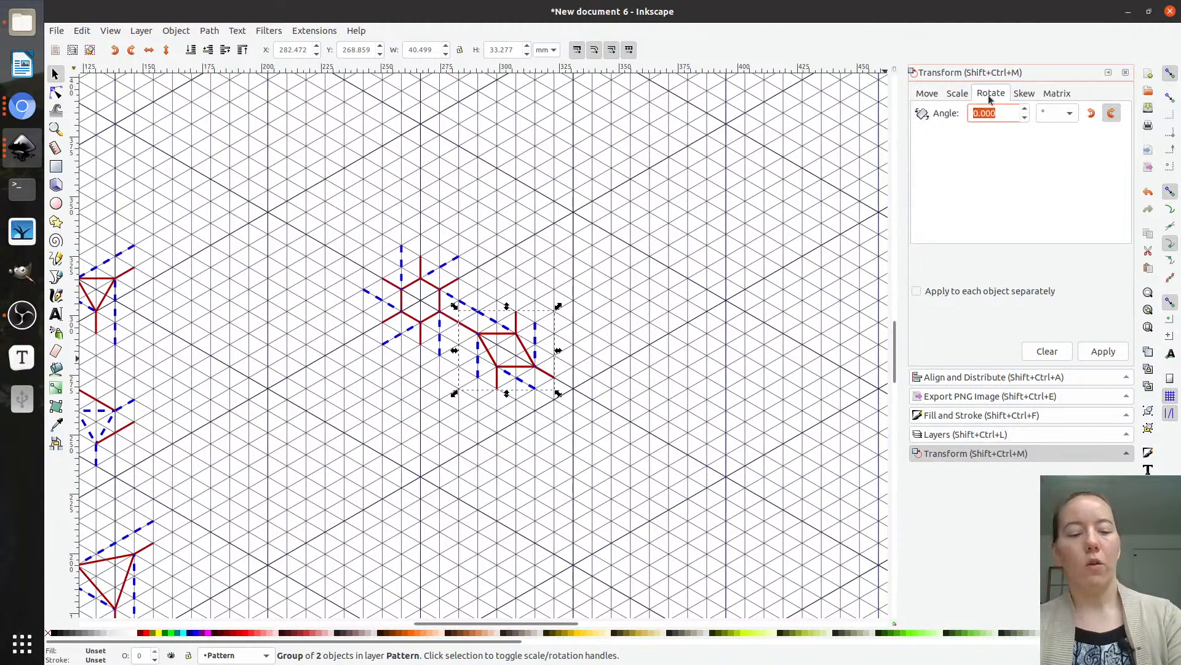
text(60)
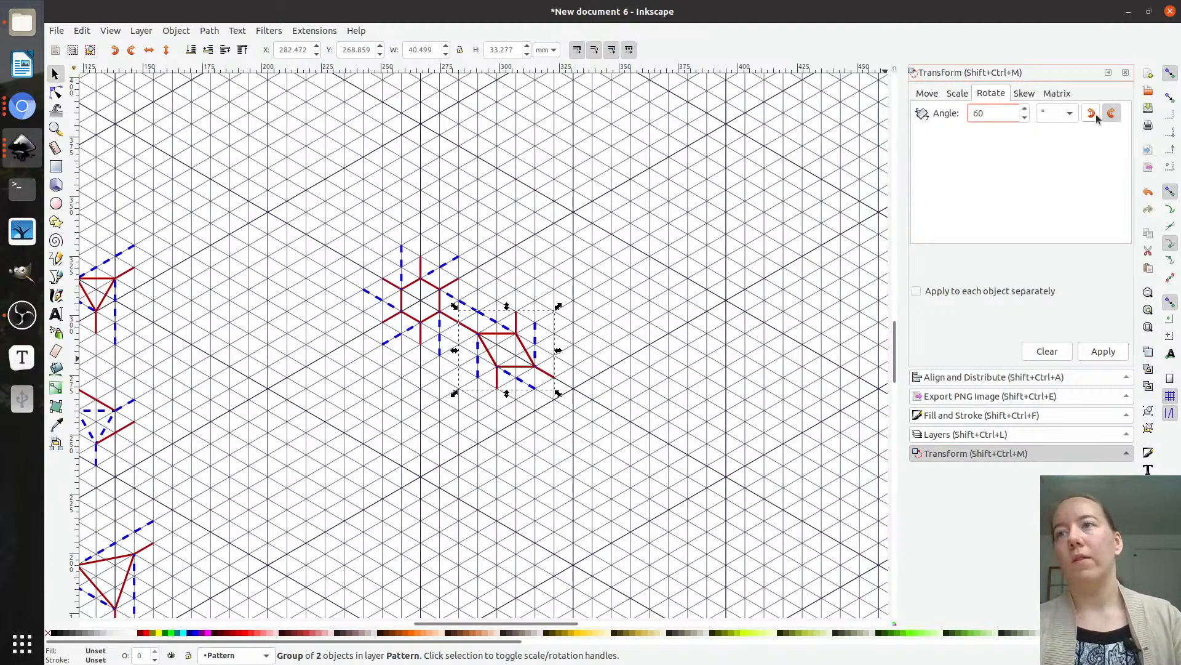
click(1091, 113)
click(1103, 353)
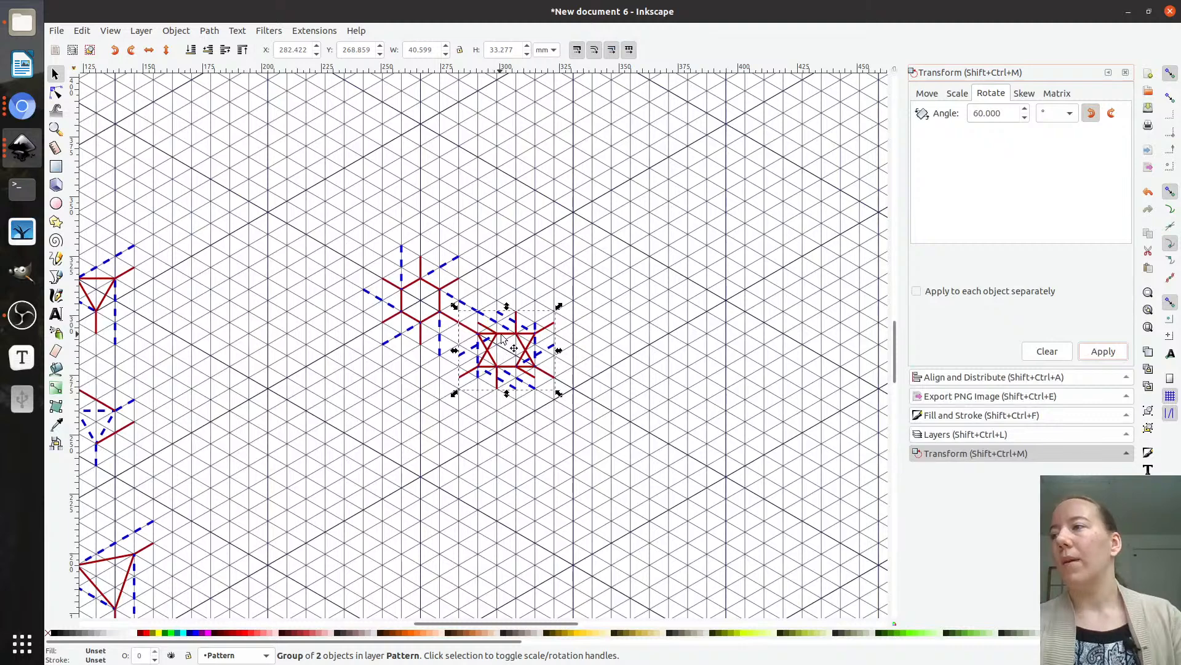
drag(500, 334, 504, 235)
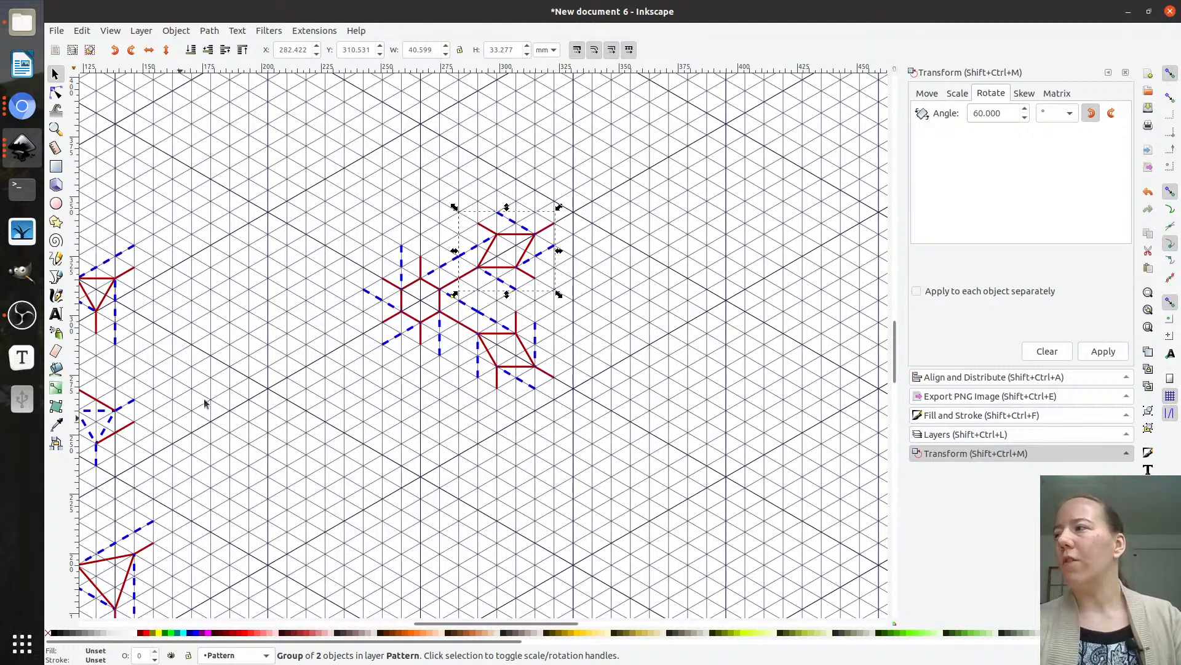
click(395, 409)
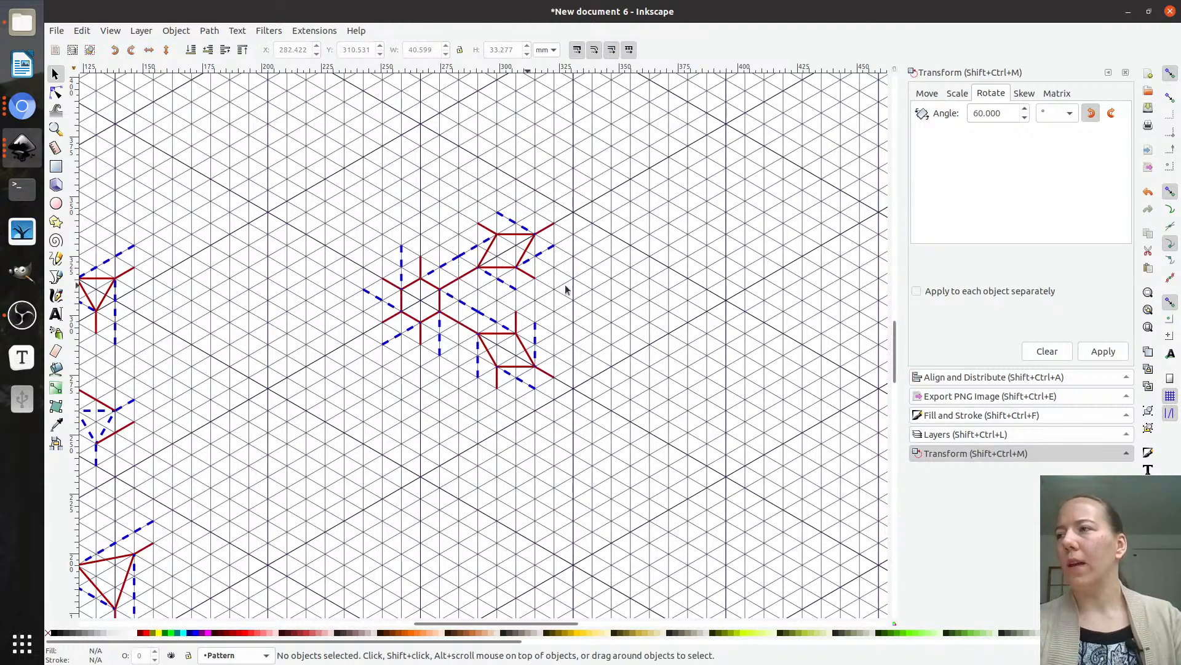
- Try the small and large solid-outlined triangle twists between the two rhombus twists and delete both
scroll(569, 331, down, 1)
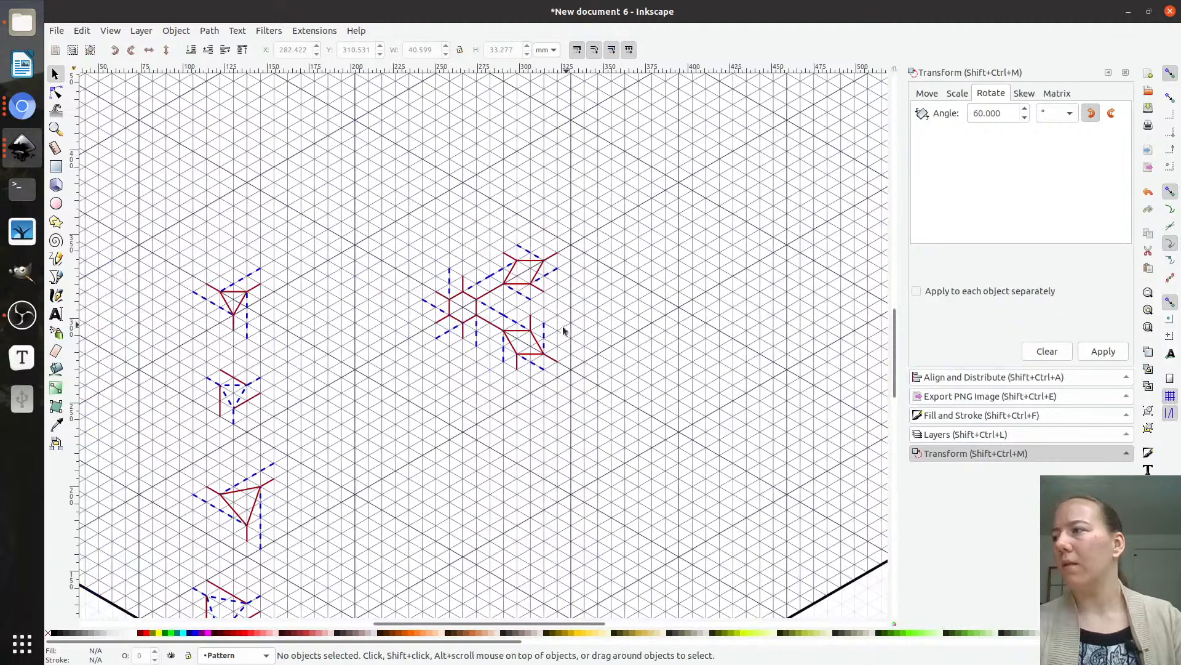
mouse_move(254, 393)
mouse_down()
mouse_move(547, 329)
mouse_move(554, 305)
mouse_move(390, 430)
mouse_move(243, 386)
mouse_up()
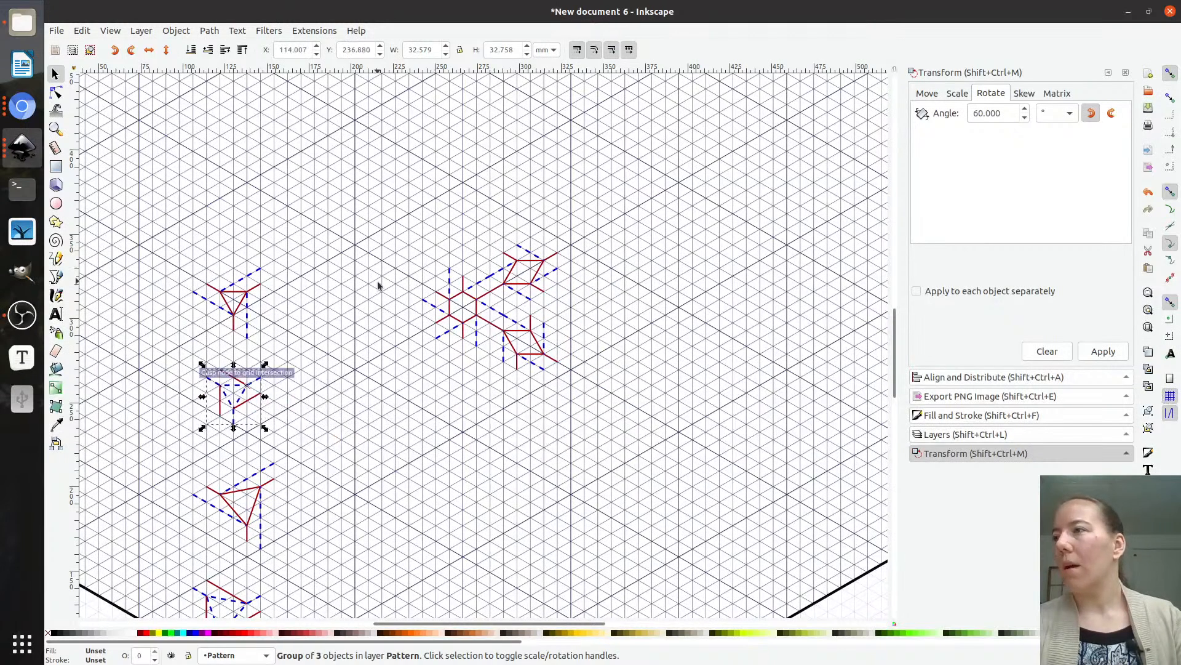
scroll(374, 288, down, 3)
scroll(373, 292, up, 1)
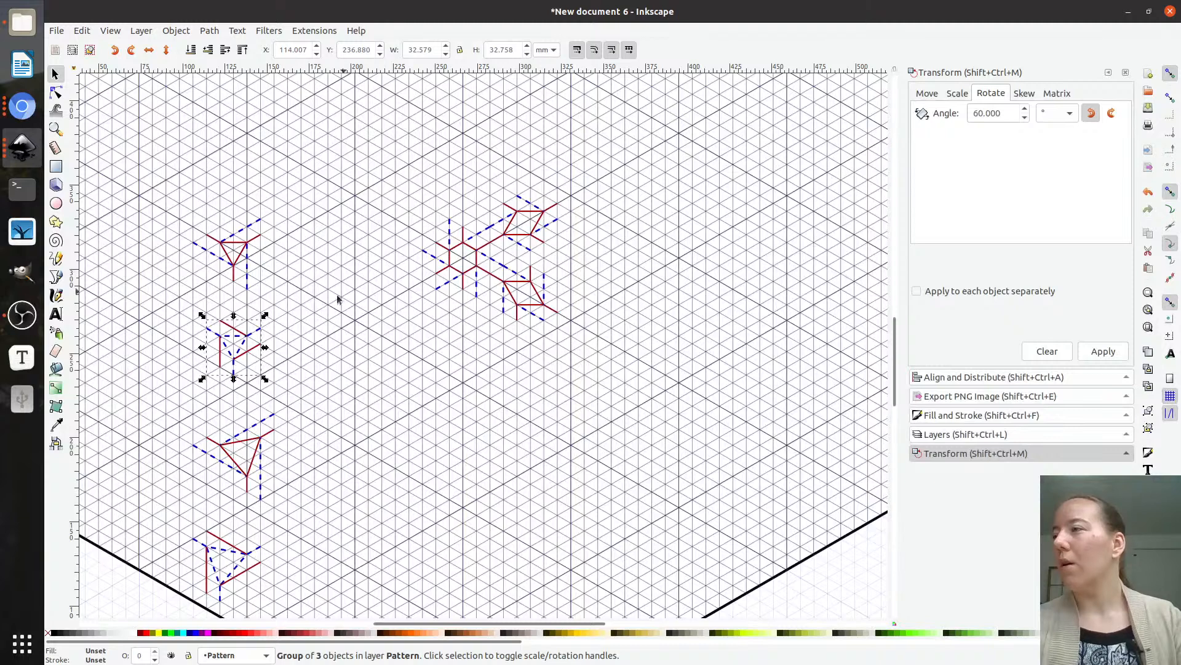
drag(245, 248, 538, 242)
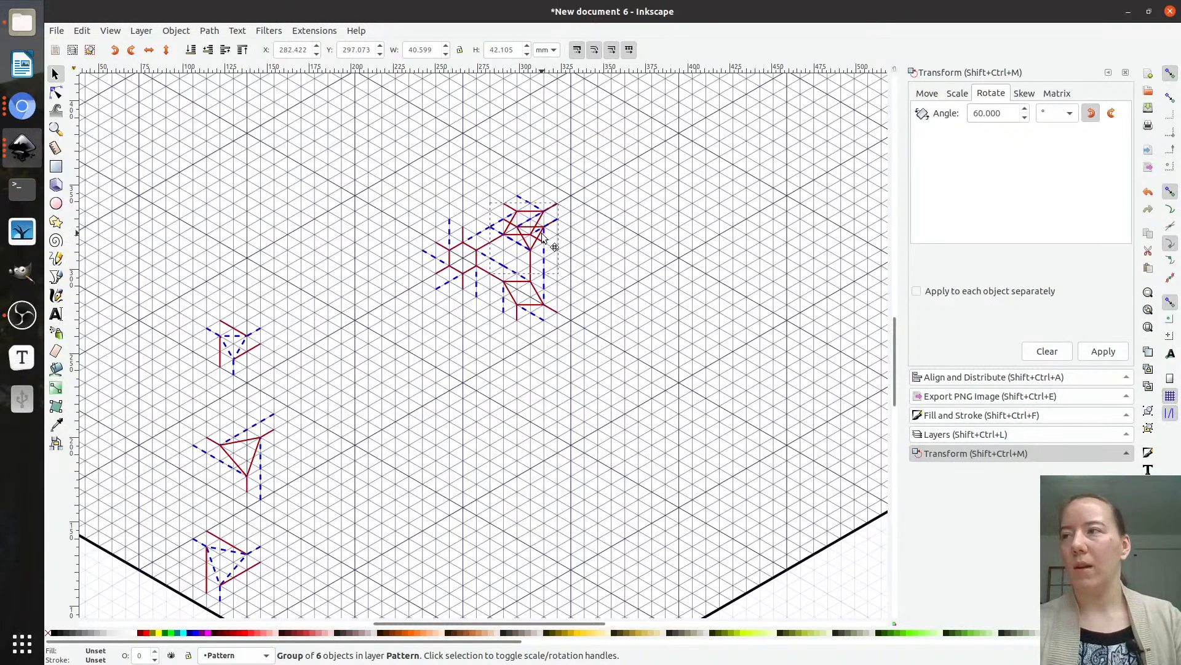
drag(542, 236, 708, 269)
key(Delete)
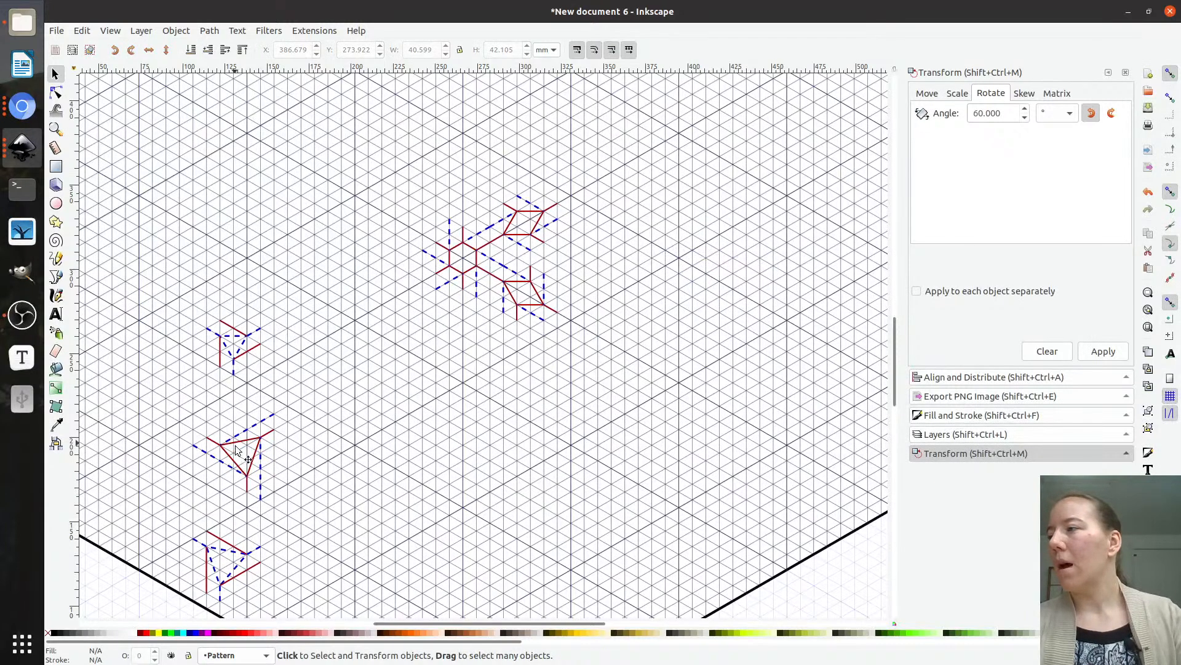
drag(235, 445, 679, 257)
key(Delete)
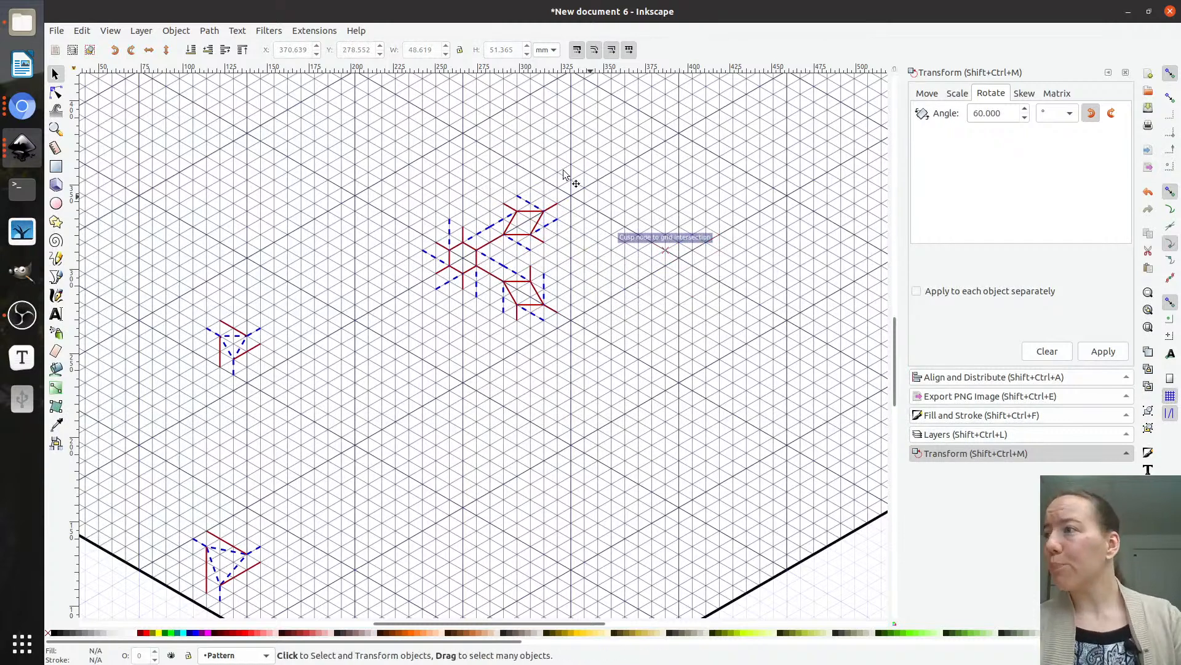
- Try the large dashed triangle twist between the two rhombus twists and set it aside below the pattern
drag(235, 561, 562, 257)
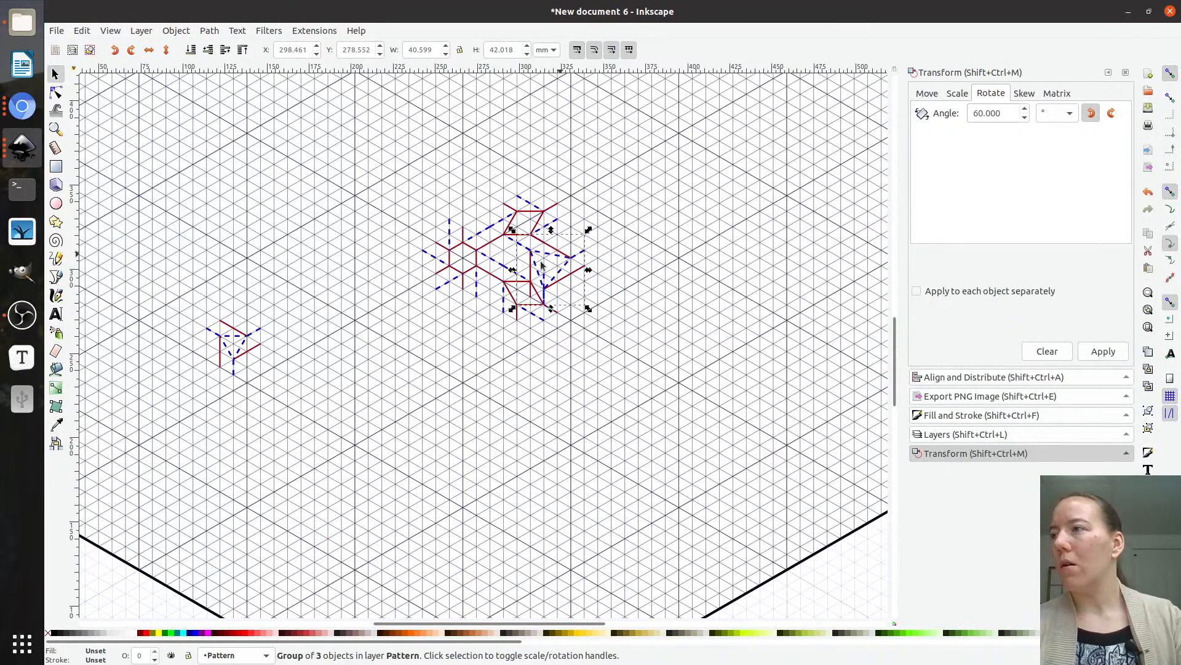
scroll(566, 259, up, 2)
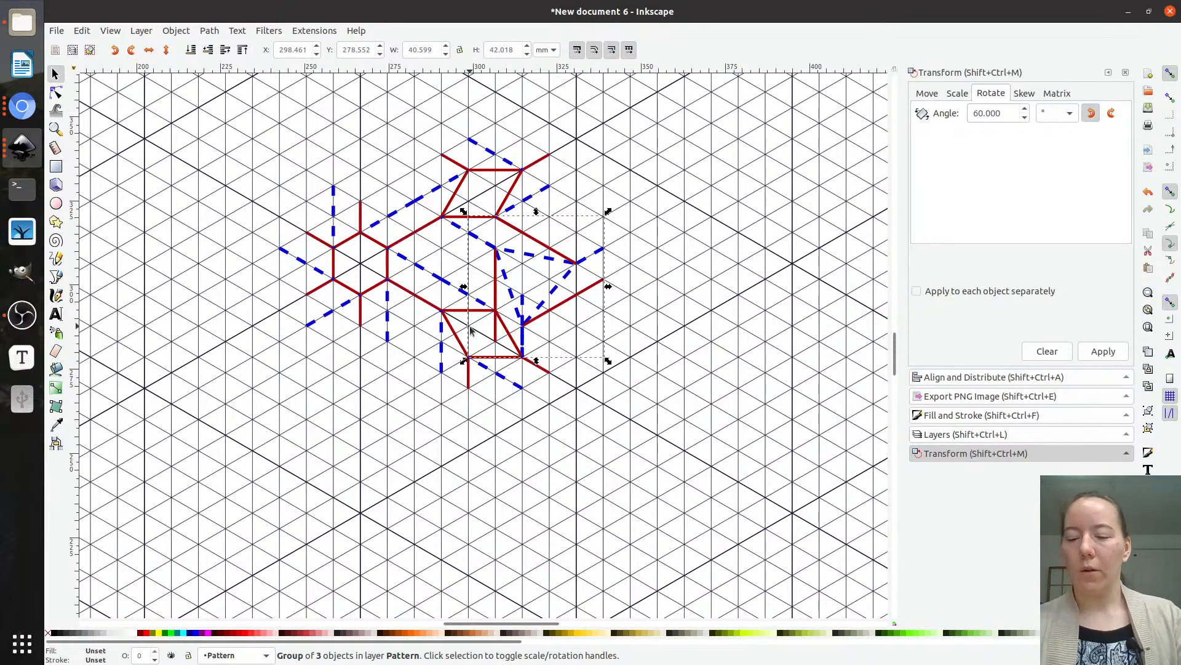
ctrl+scroll(474, 334, down, 2)
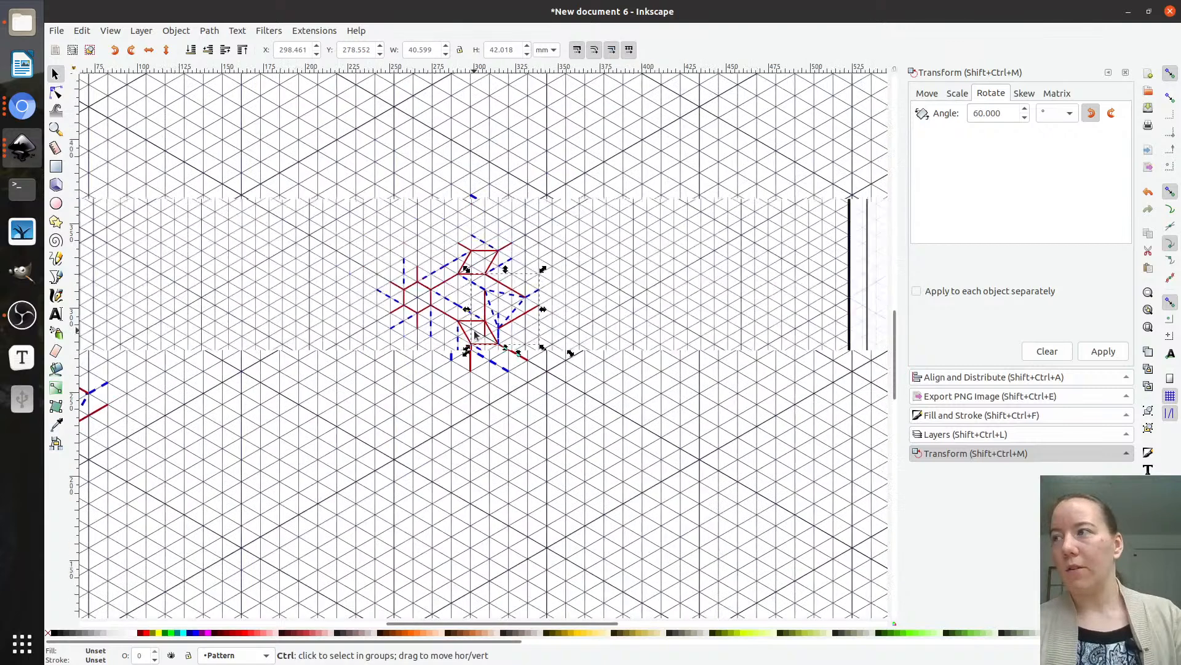
drag(506, 294, 466, 551)
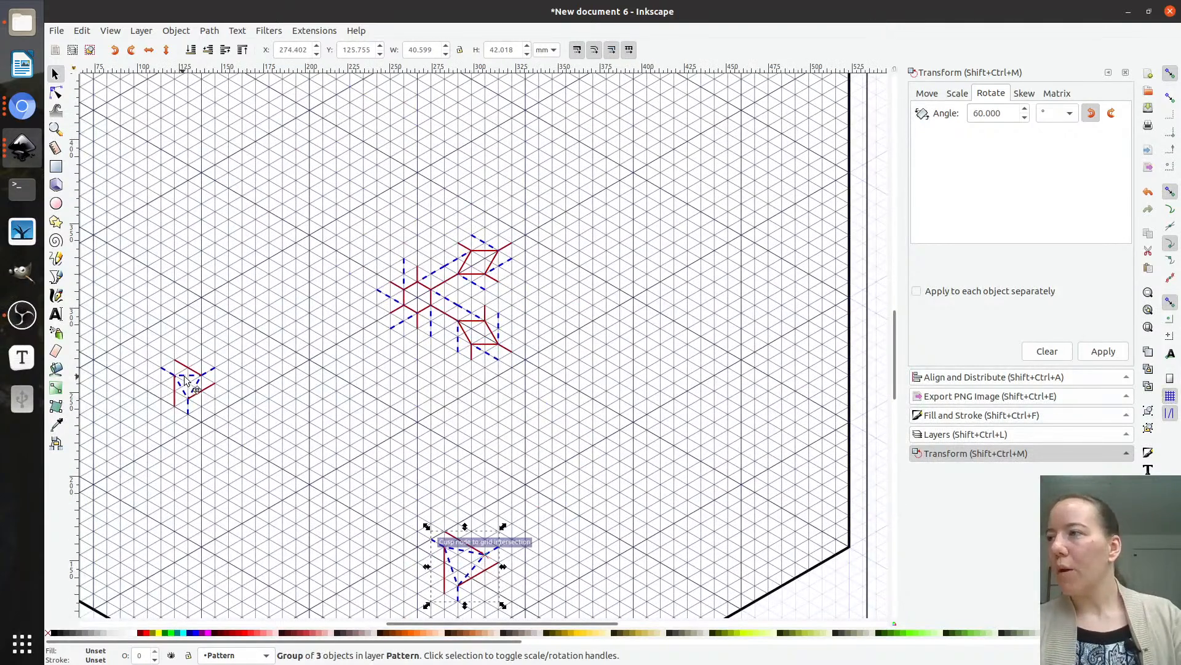
- Place the small dashed triangle twist between the two rhombus twists so its pleats line up with theirs
drag(192, 379, 494, 294)
scroll(502, 290, up, 1)
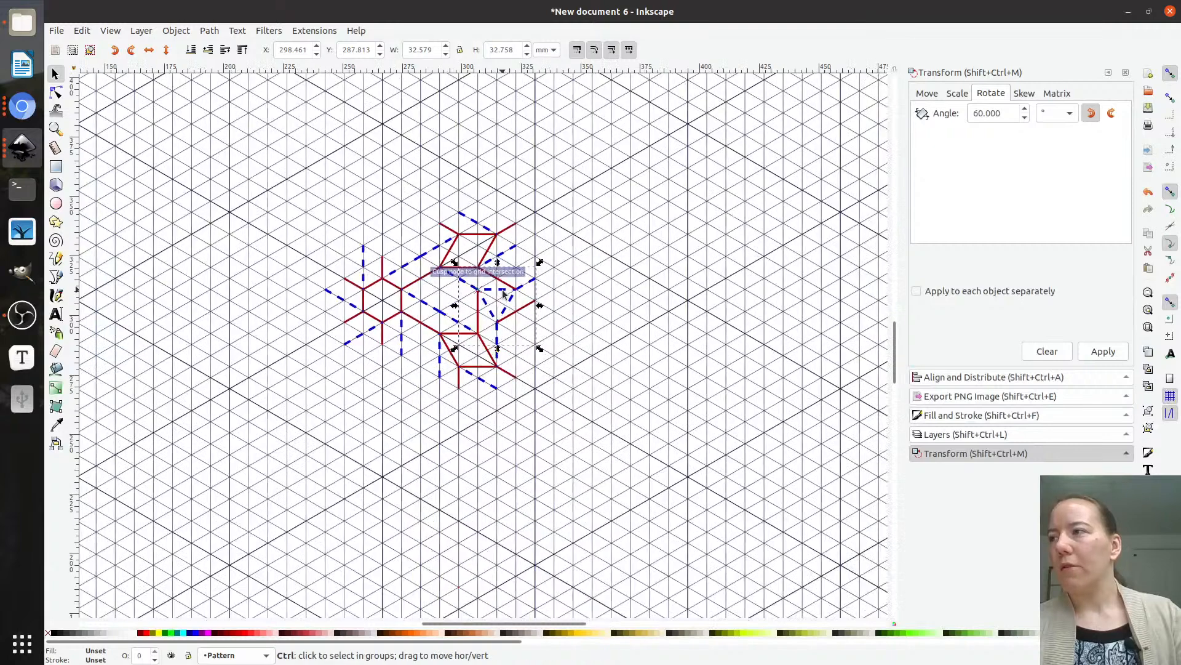
scroll(502, 289, up, 1)
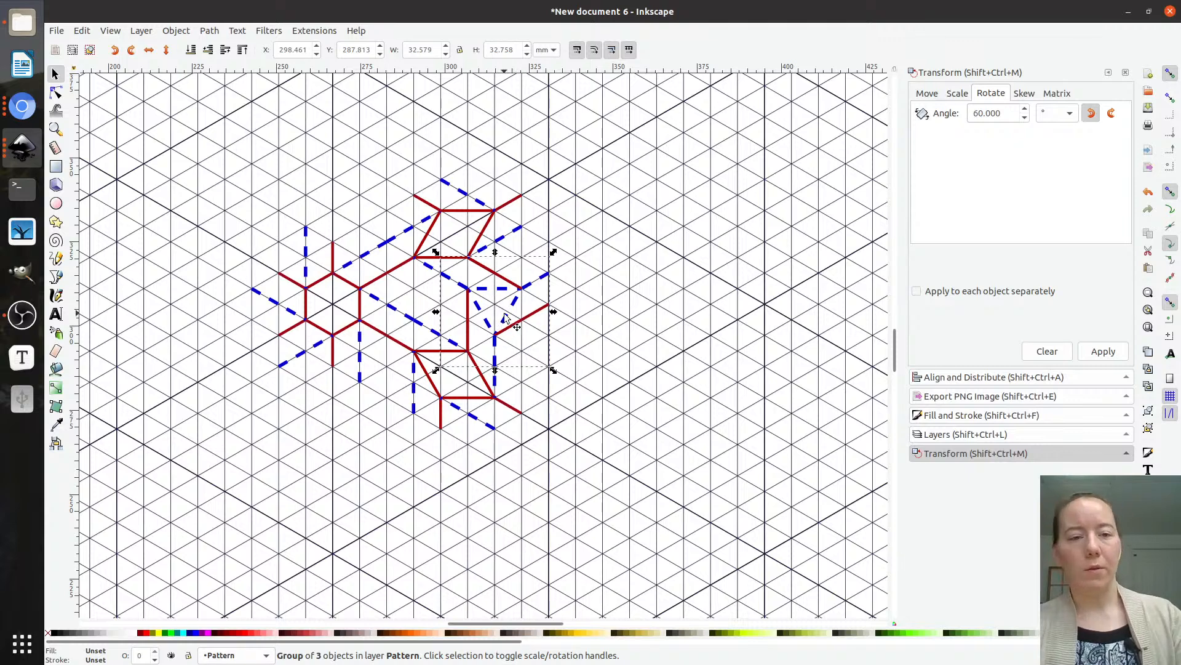
- Move the small triangle twist clear of the rhombus twists and shorten its upper-left and lower pleats by one grid unit
drag(491, 290, 577, 309)
key(n)
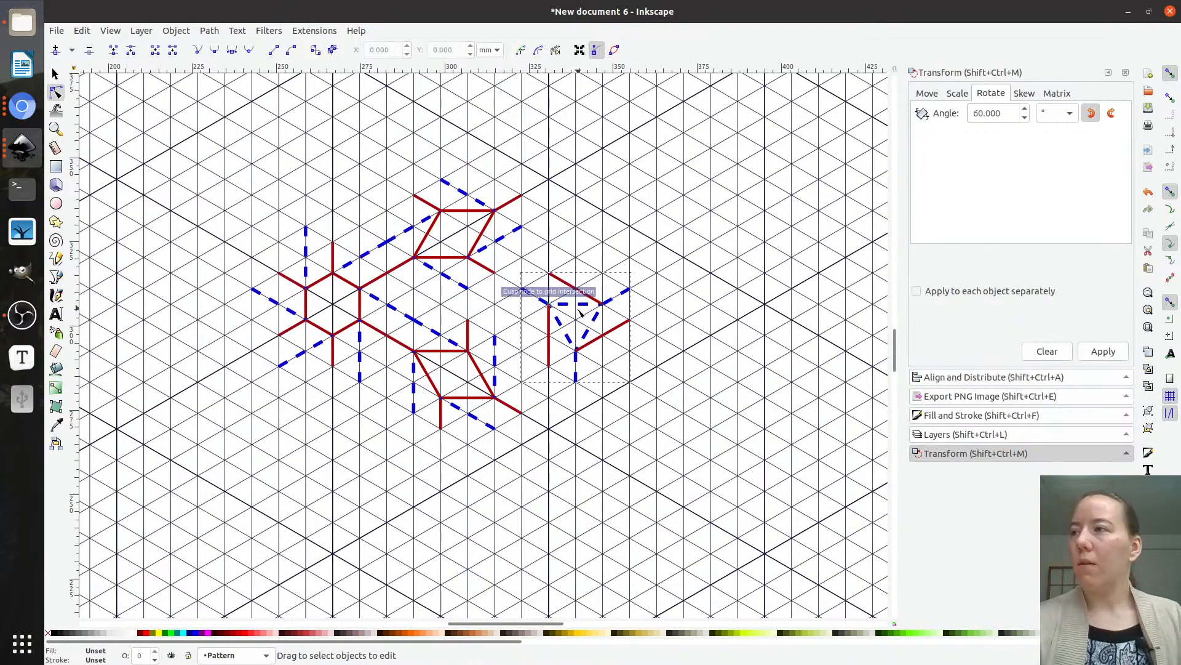
click(529, 293)
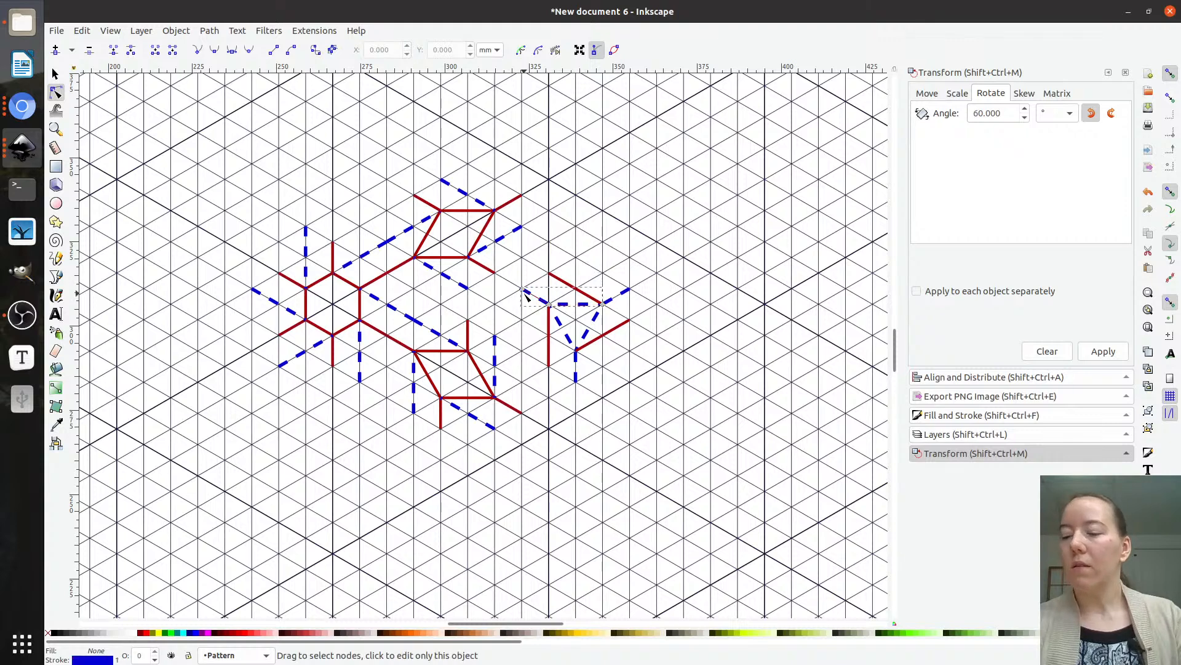
shift+click(556, 277)
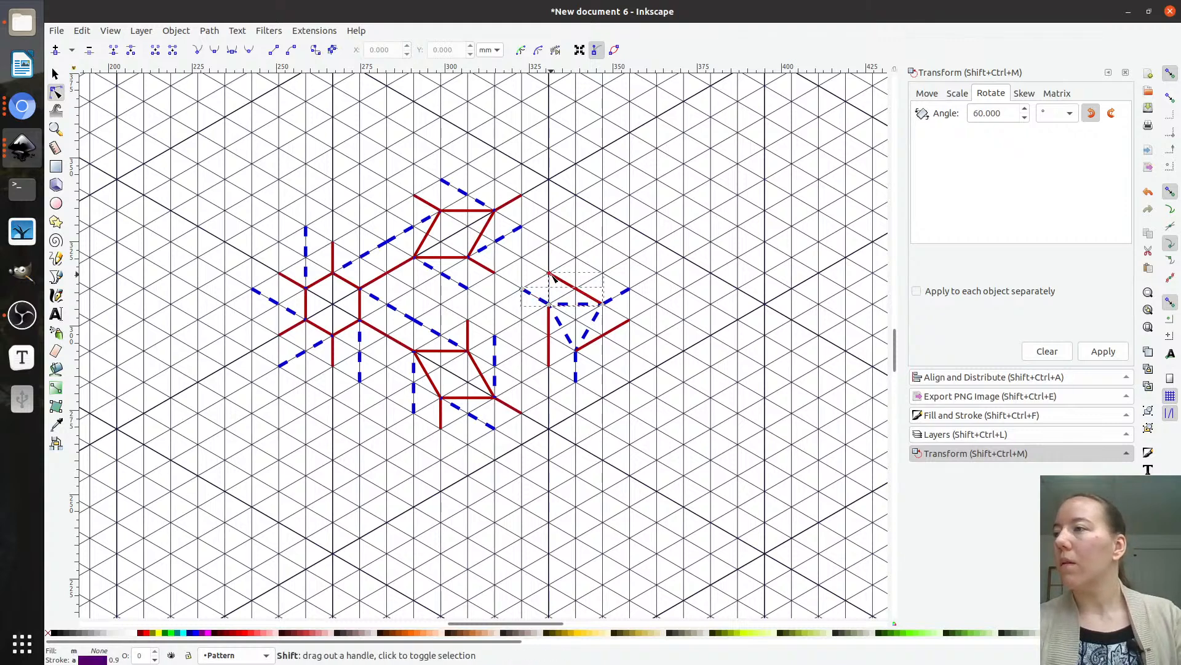
shift+click(549, 273)
drag(523, 290, 550, 305)
click(550, 342)
shift+click(575, 374)
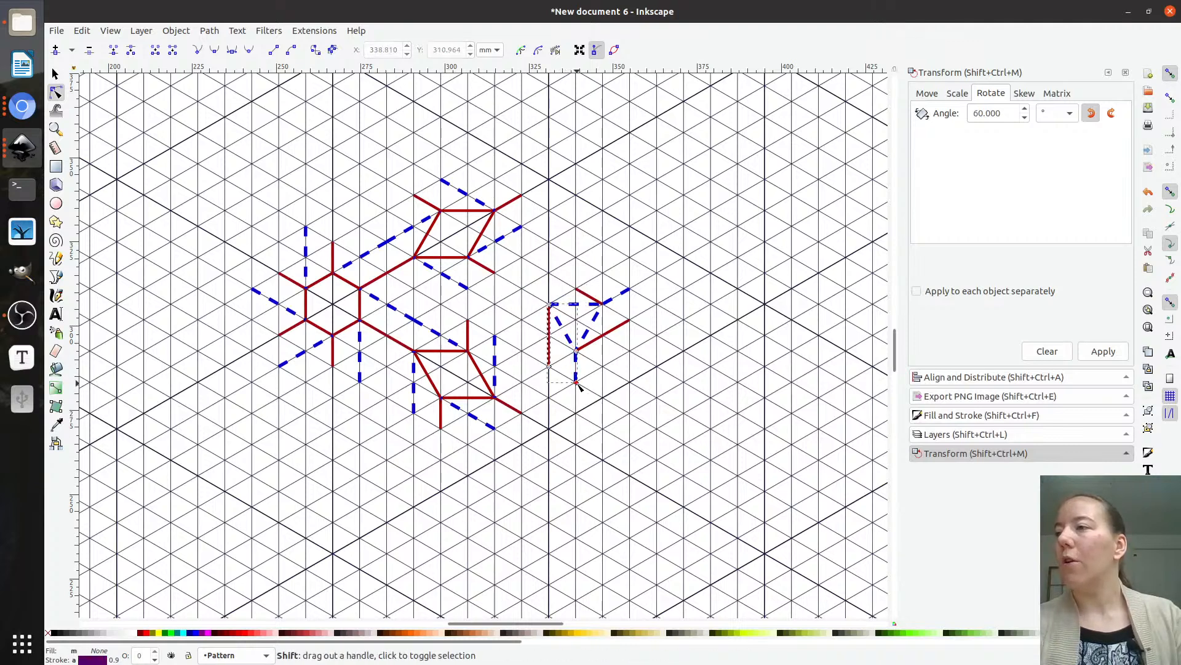
shift+click(577, 382)
shift+click(550, 365)
drag(550, 365, 550, 337)
- Shorten the triangle twist's right-hand pleats by one grid unit and put the twist back between the two rhombus twists
click(617, 296)
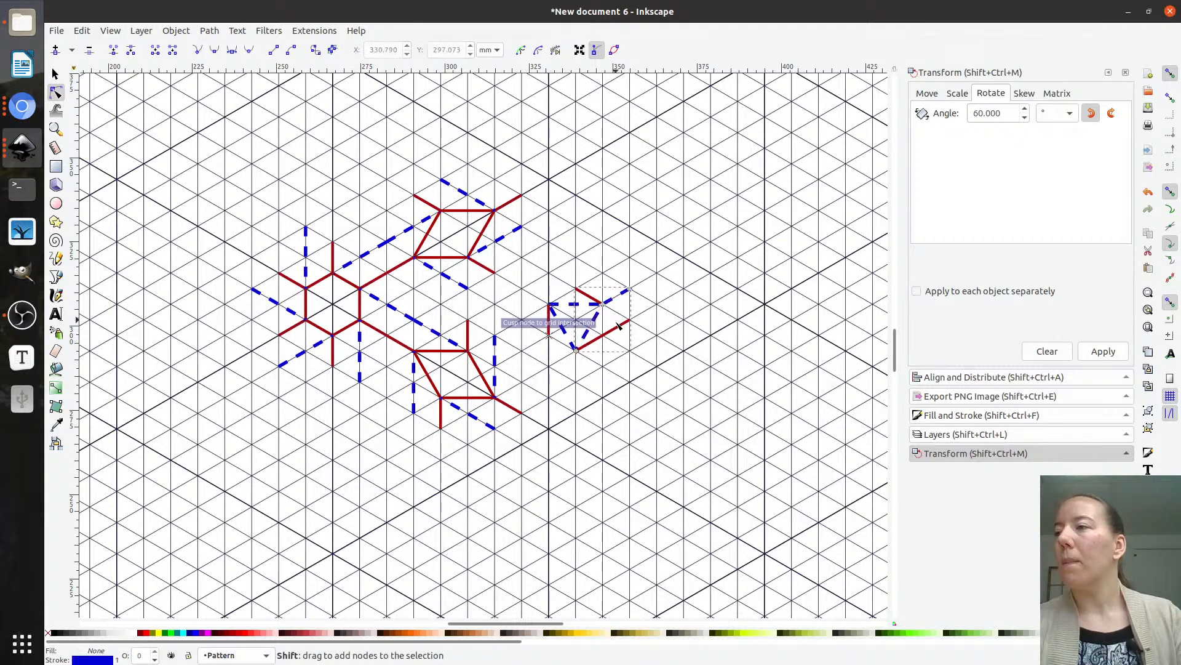
shift+click(616, 327)
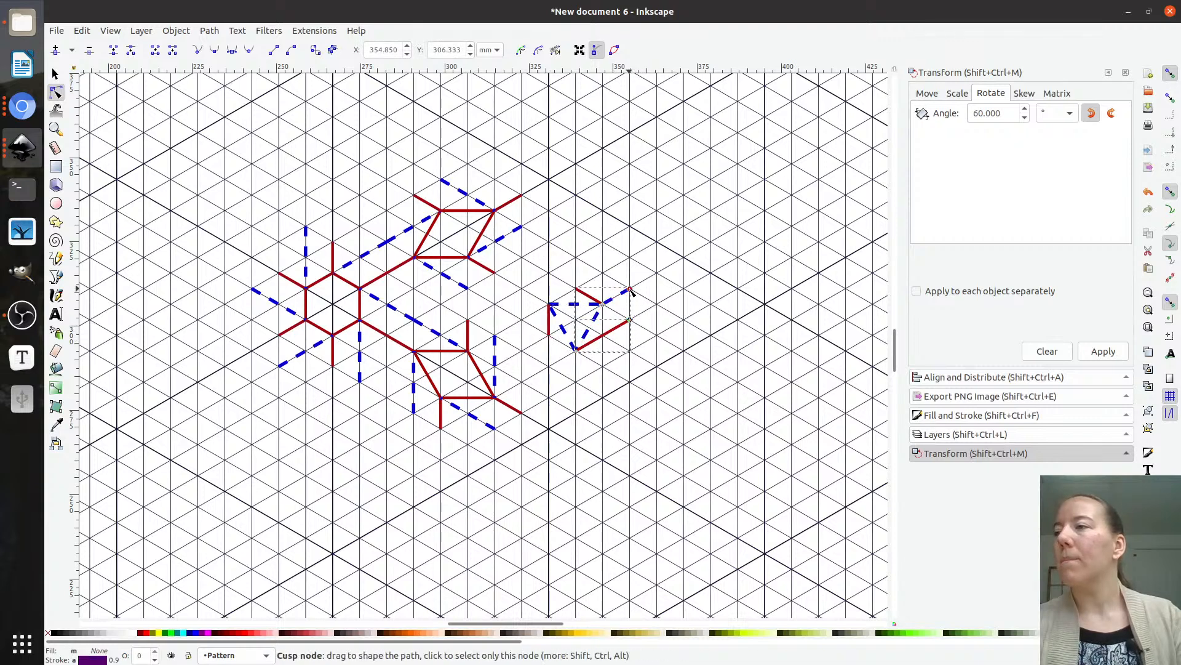
drag(630, 288, 482, 289)
key(s)
key(ctrl+g)
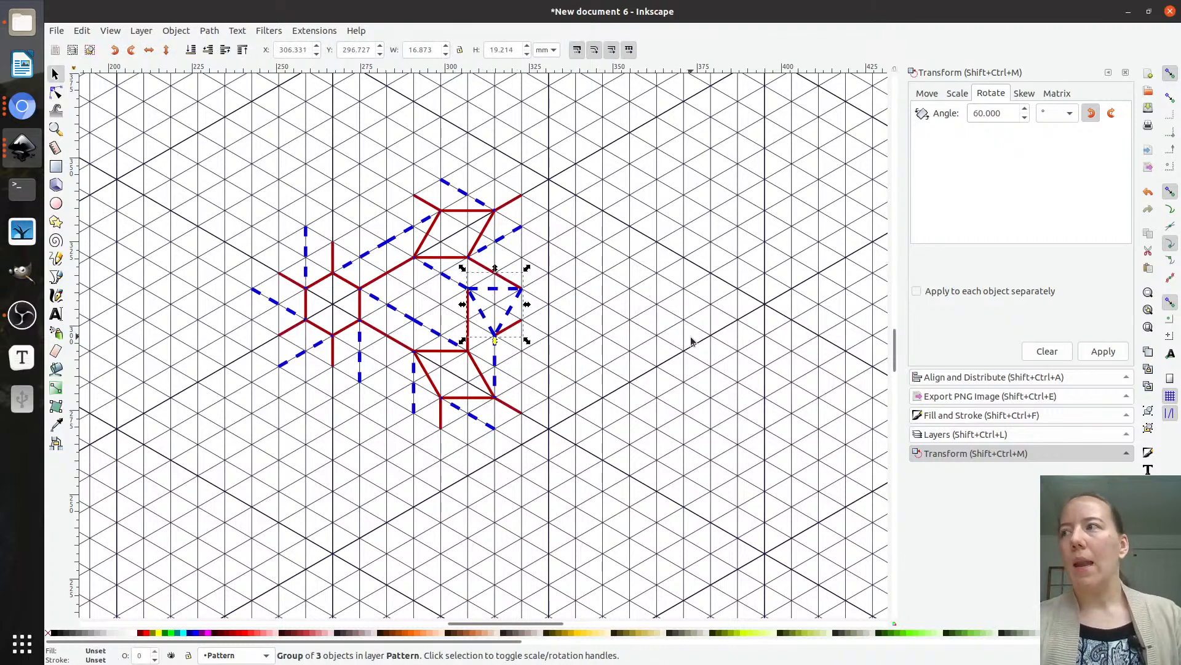
- Move the leftover large triangle twist outside the hexagonal grid, beyond its lower-right edge
scroll(691, 341, down, 2)
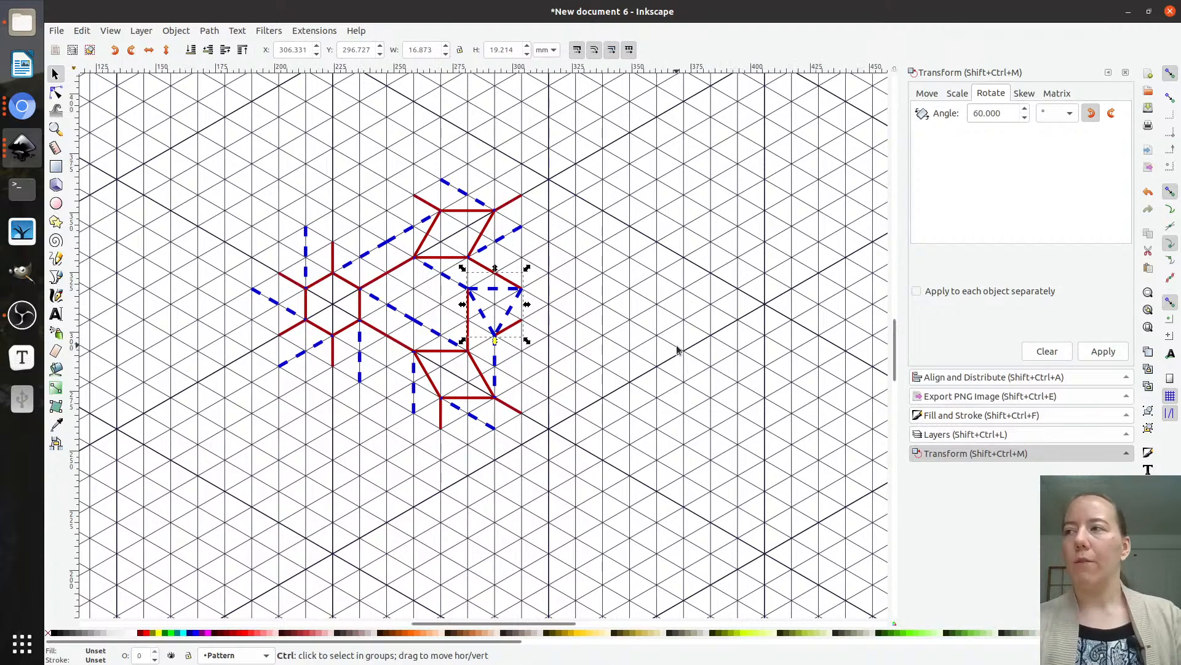
scroll(677, 346, down, 3)
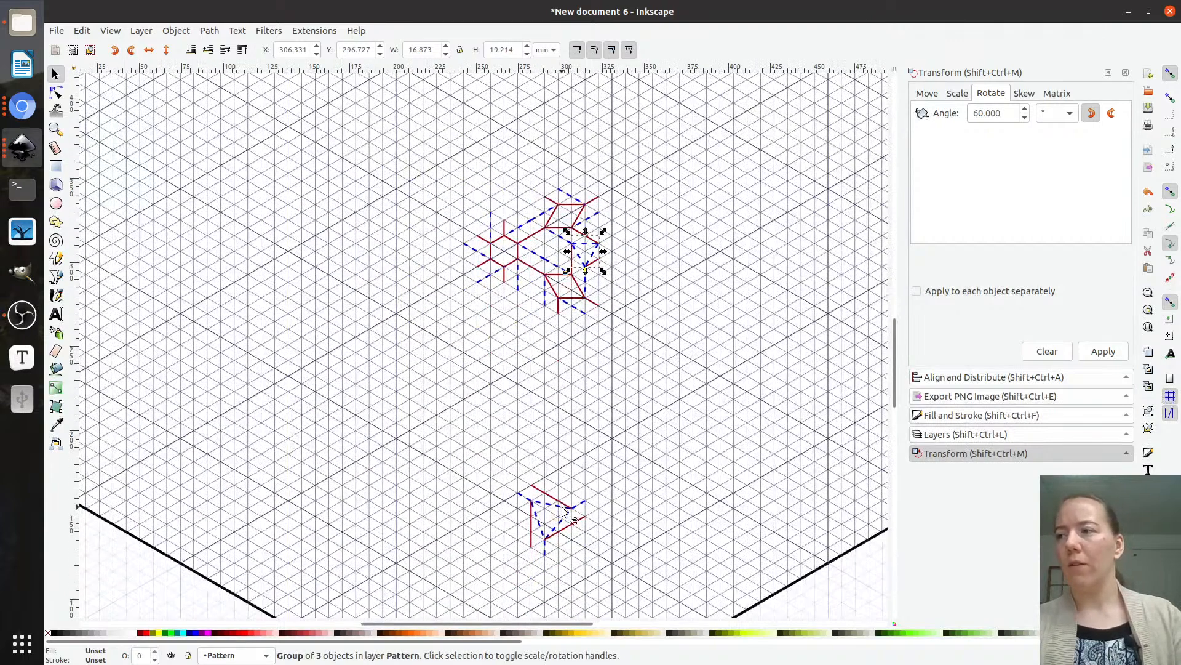
drag(559, 514, 852, 616)
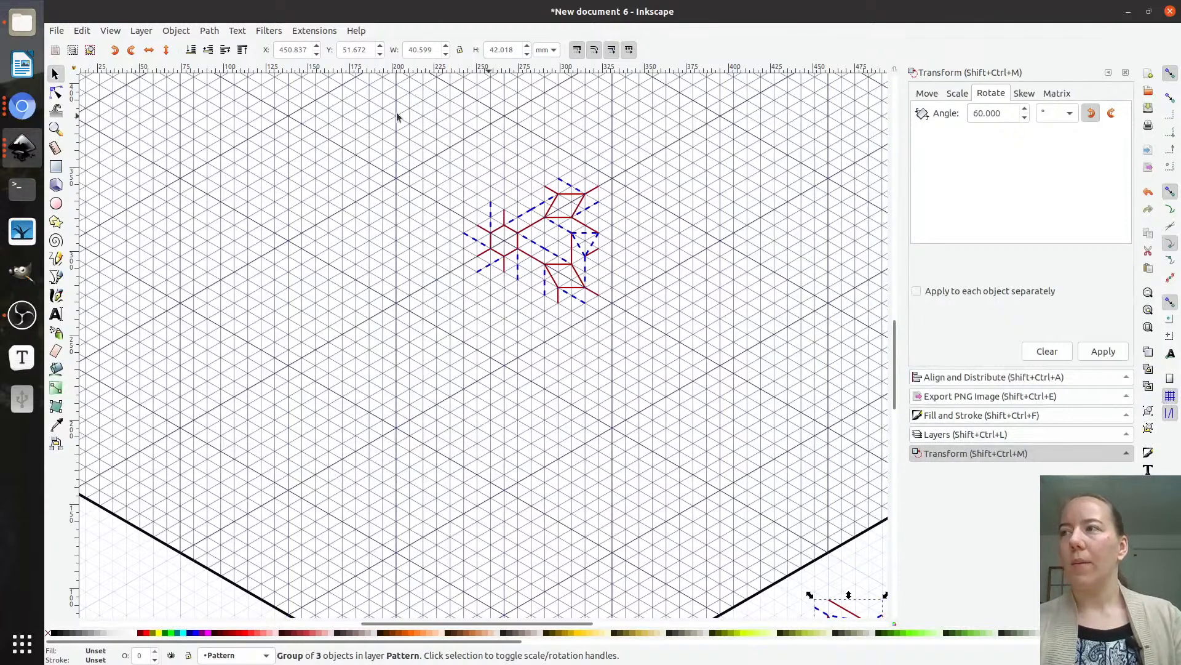
scroll(501, 363, down, 1)
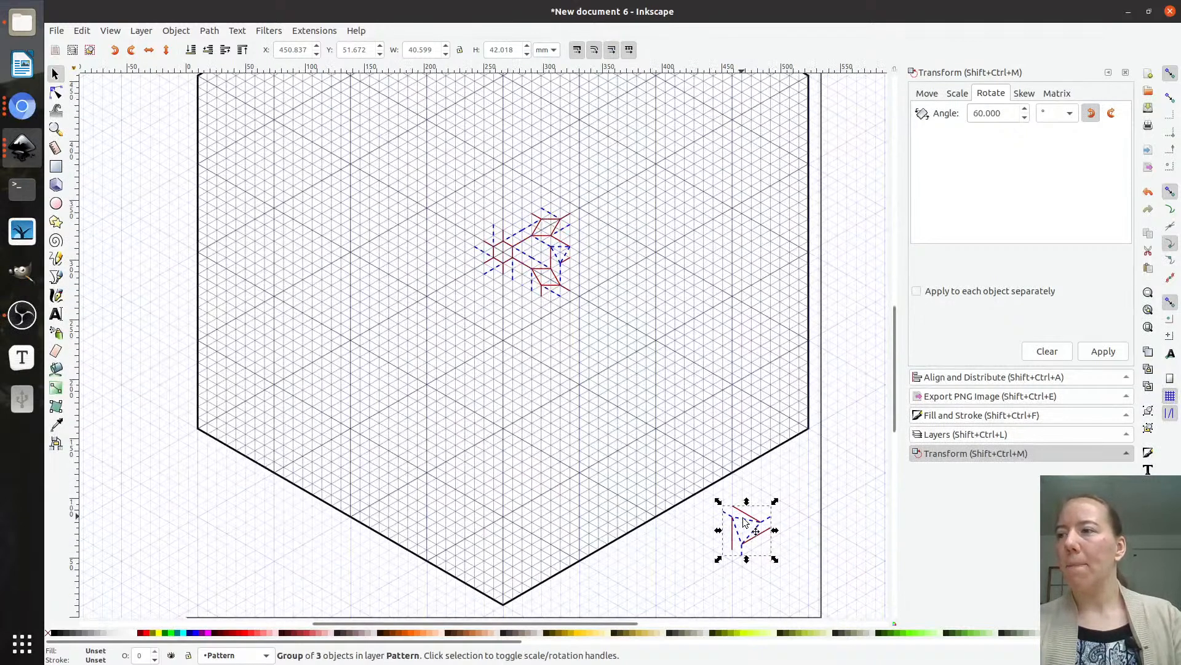
drag(745, 522, 832, 607)
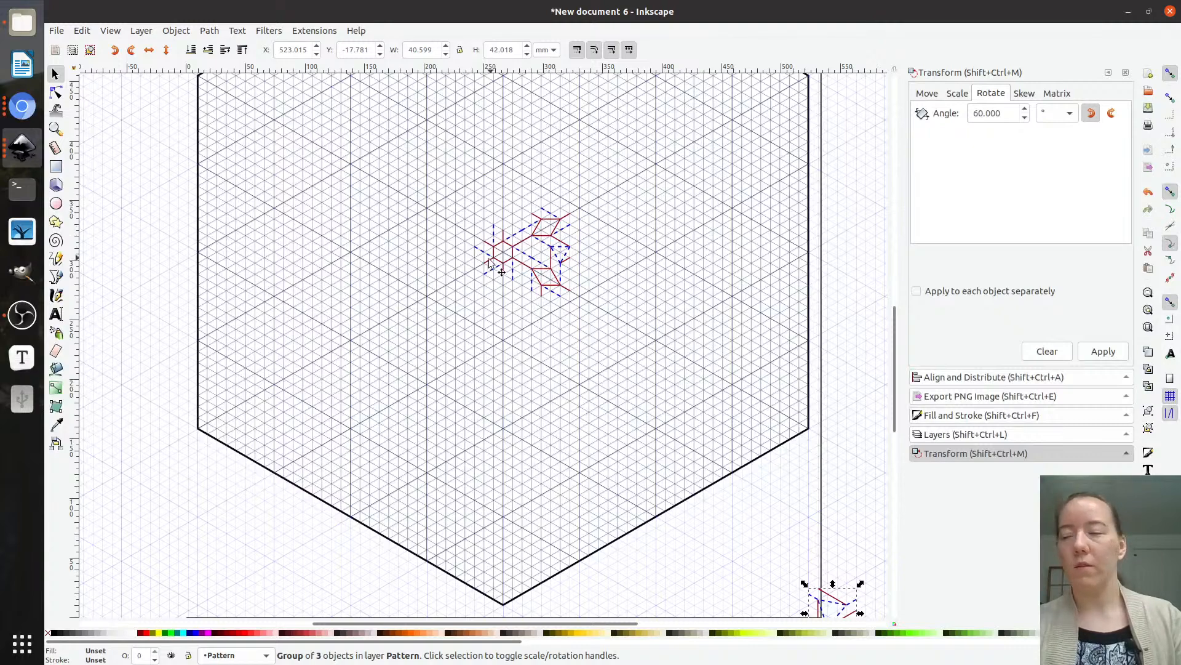
- Duplicate the triangle twist and upper rhombus twist together, rotate the copies 60° counterclockwise and connect them to the hexagon twist's top pleat
scroll(491, 262, up, 2)
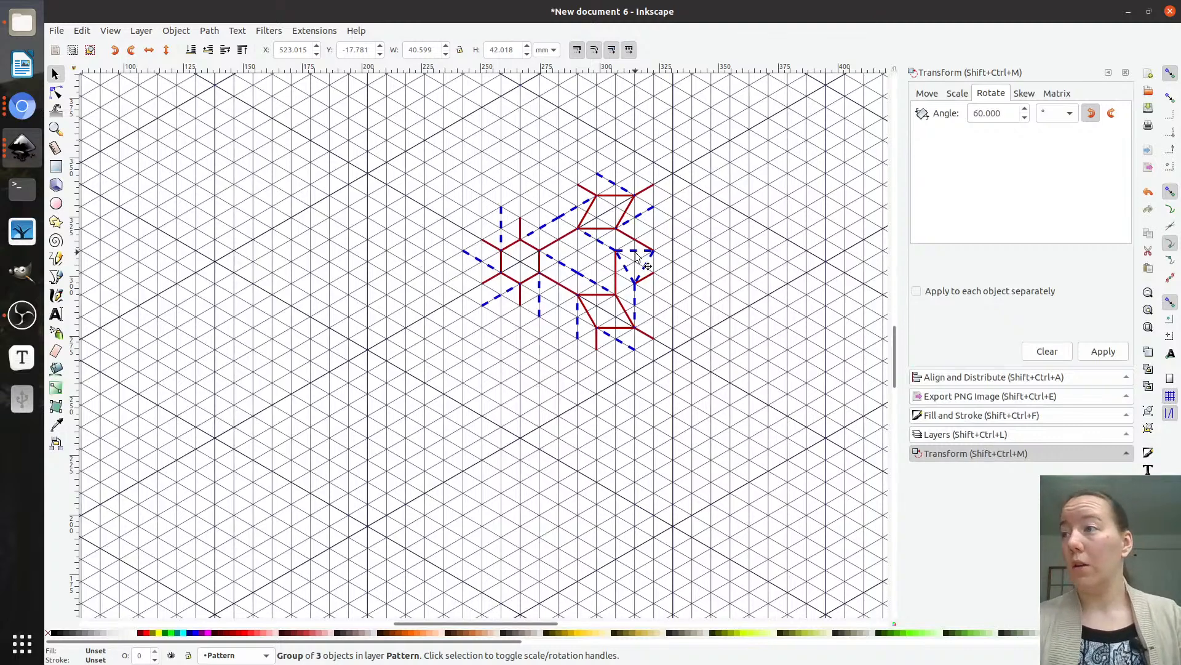
scroll(530, 349, down, 1)
scroll(587, 379, up, 2)
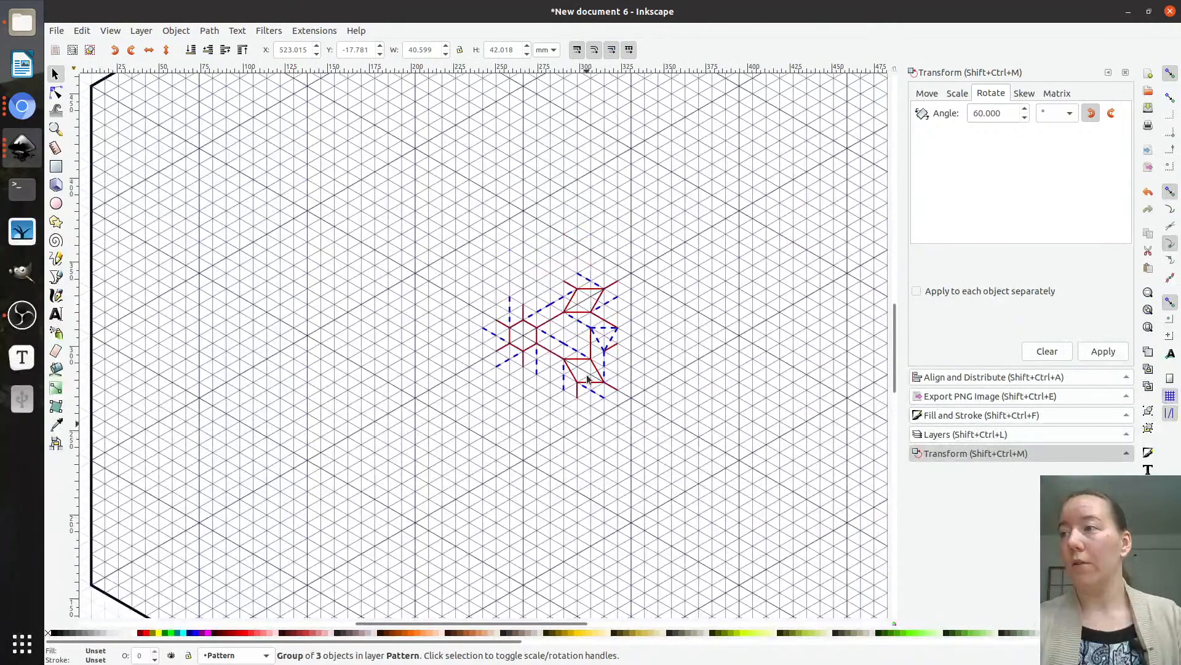
scroll(587, 379, down, 1)
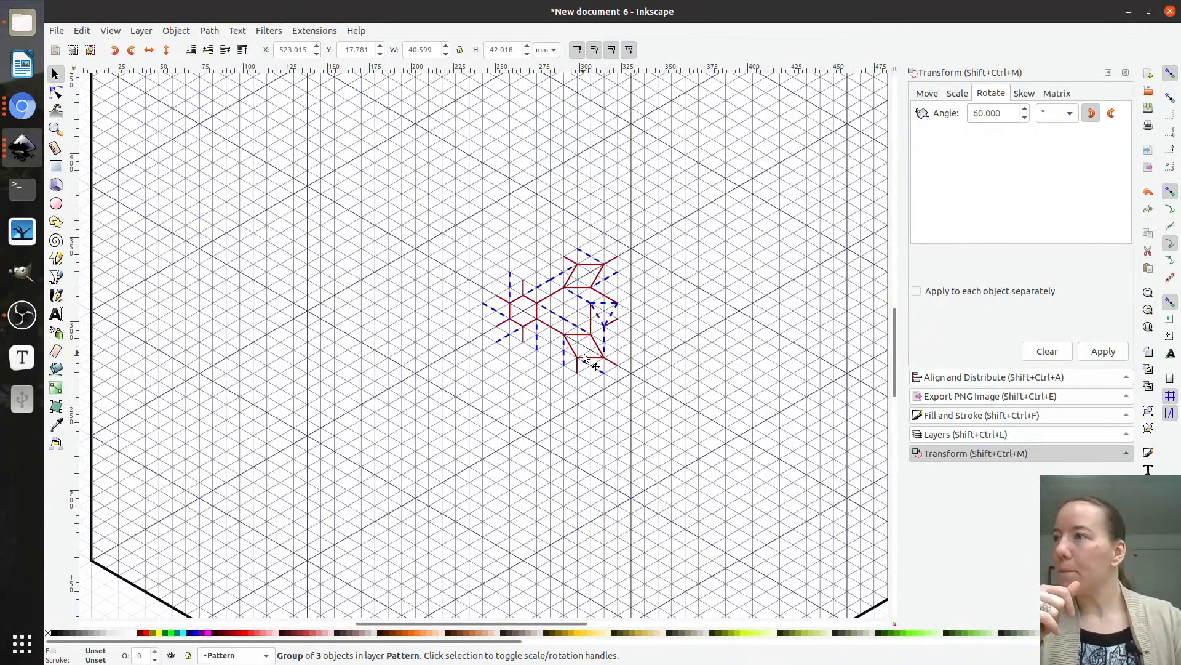
ctrl+click(603, 308)
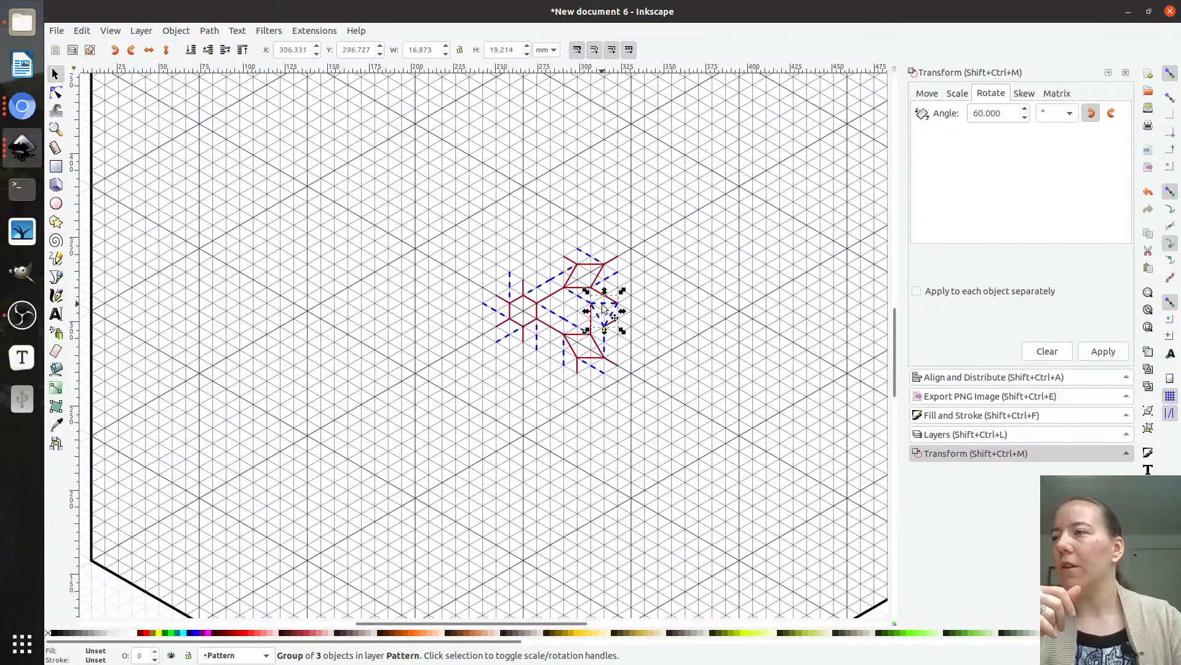
shift+click(589, 270)
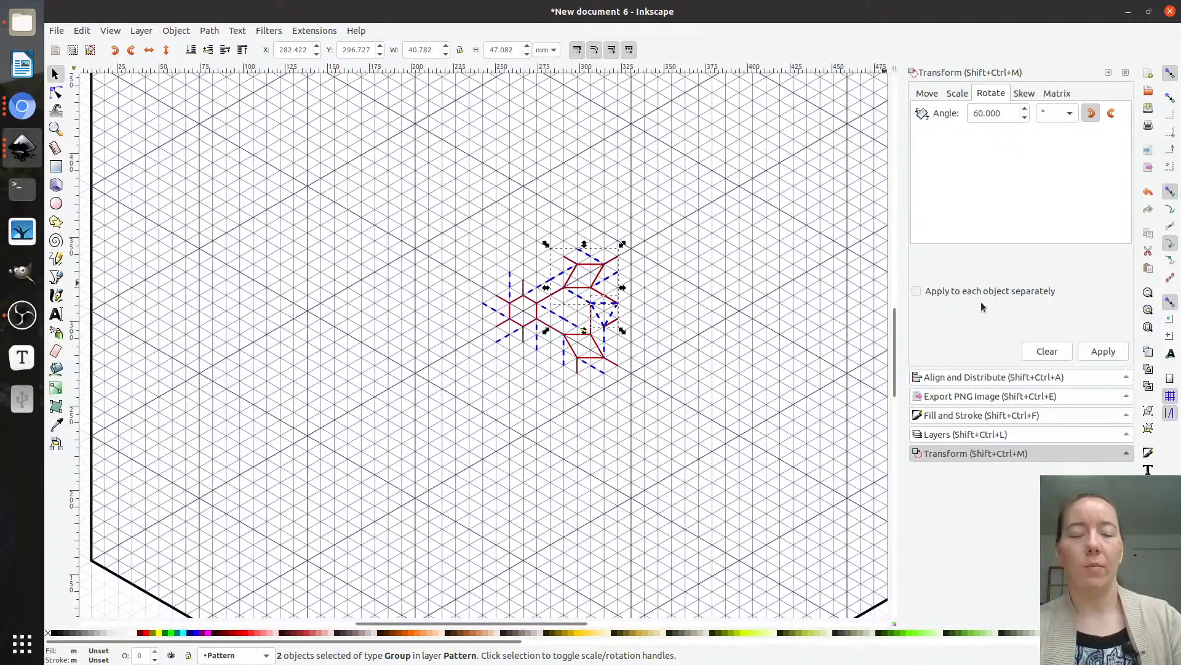
click(1103, 350)
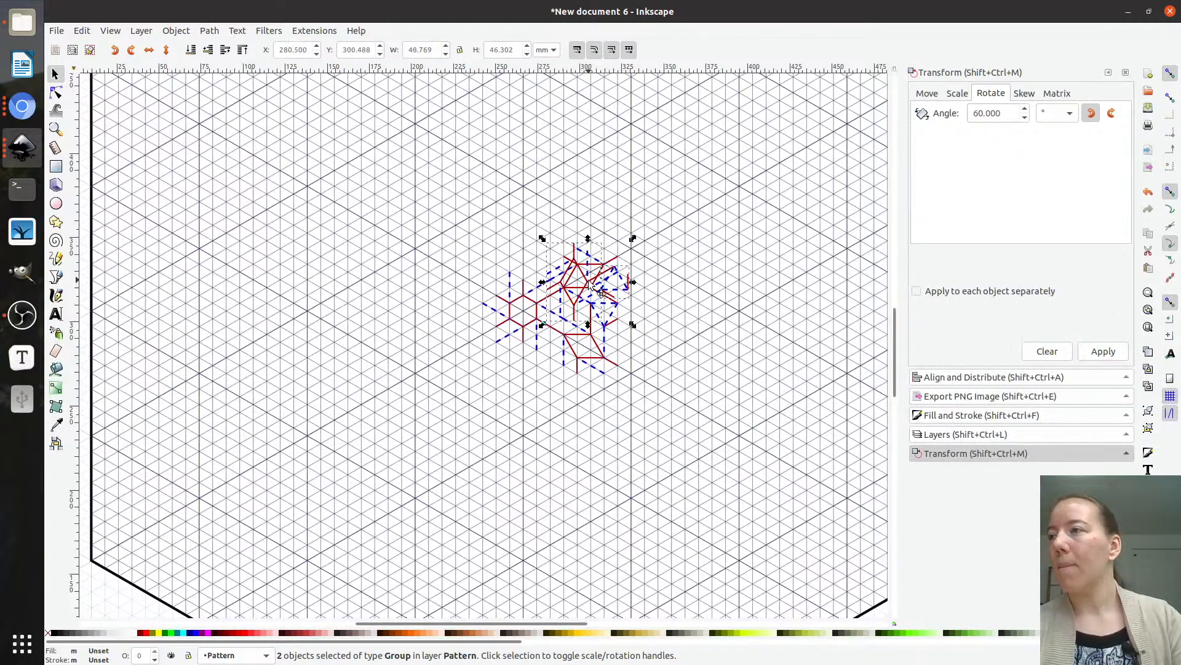
drag(591, 284, 540, 244)
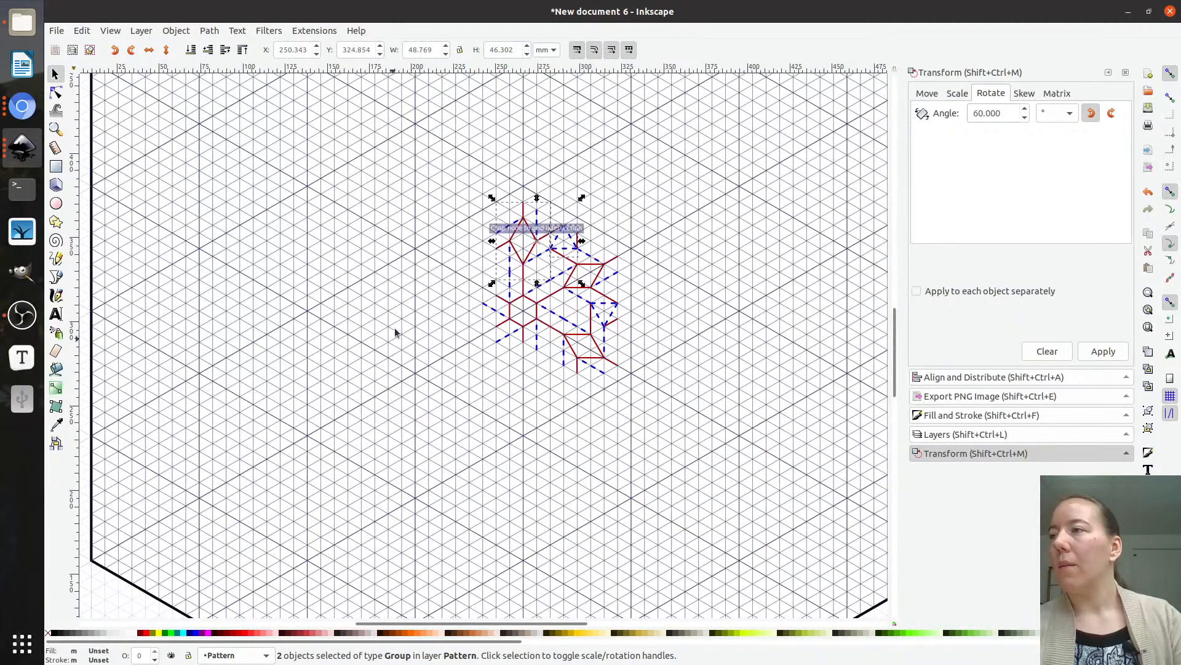
- Group the hexagon, three rhombus and two triangle twists, and tile duplicates of the group below and to its left with pleats connected
click(400, 179)
key(ctrl+a)
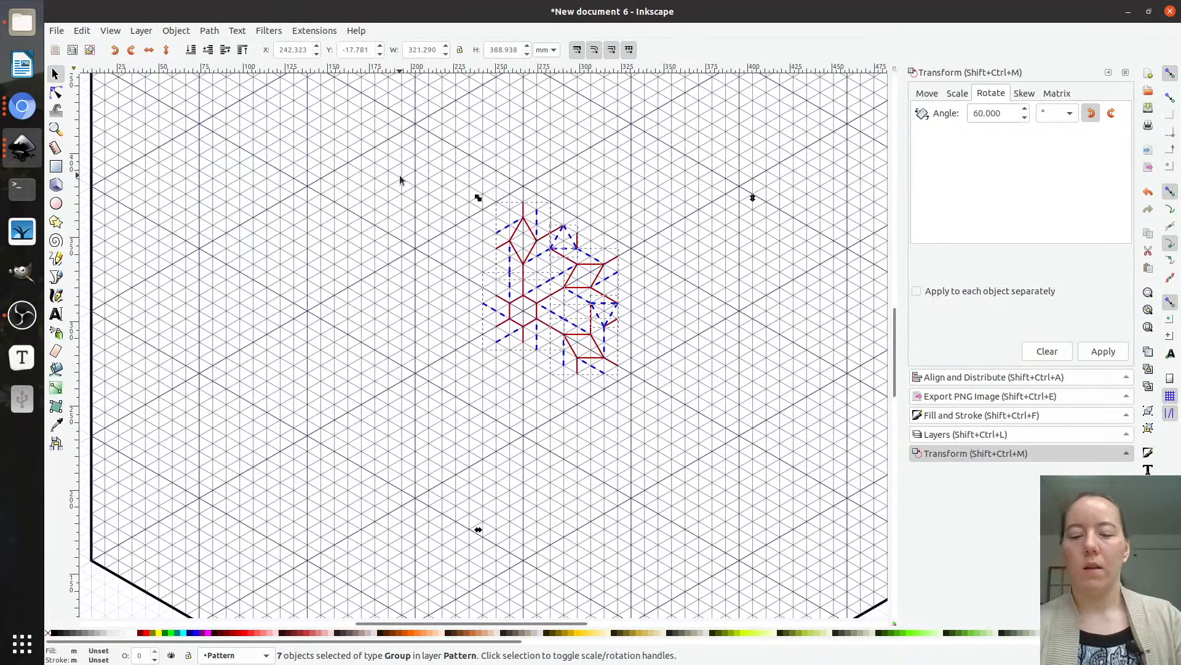
key(Escape)
drag(417, 148, 691, 427)
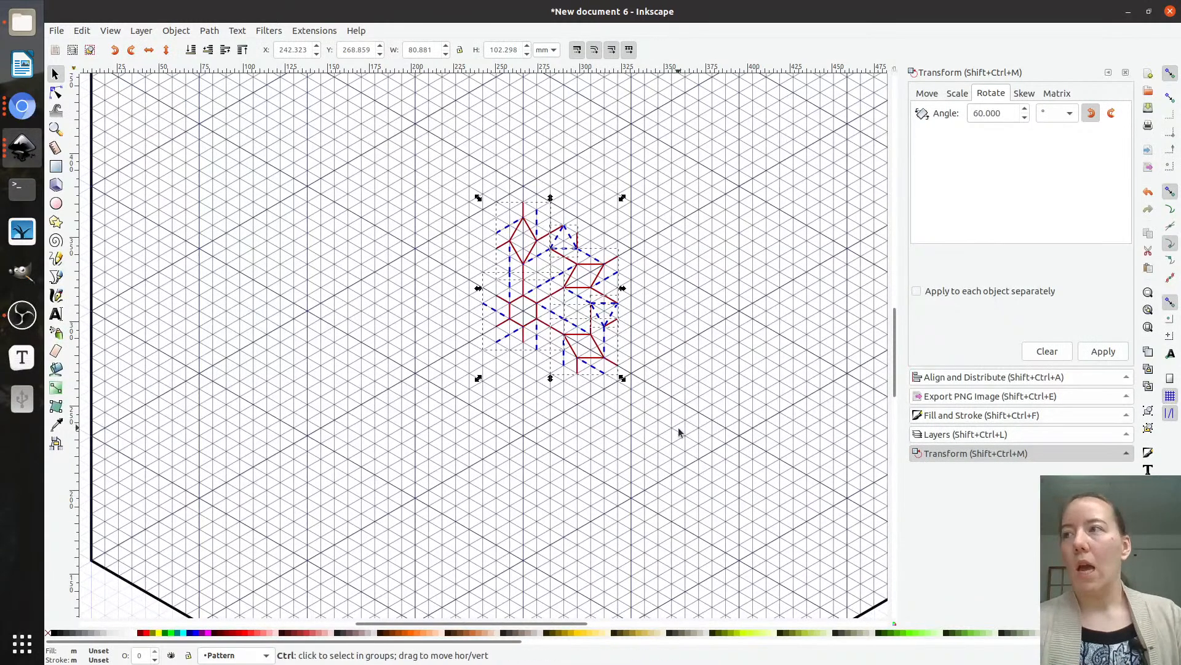
key(ctrl+g)
key(ctrl+d)
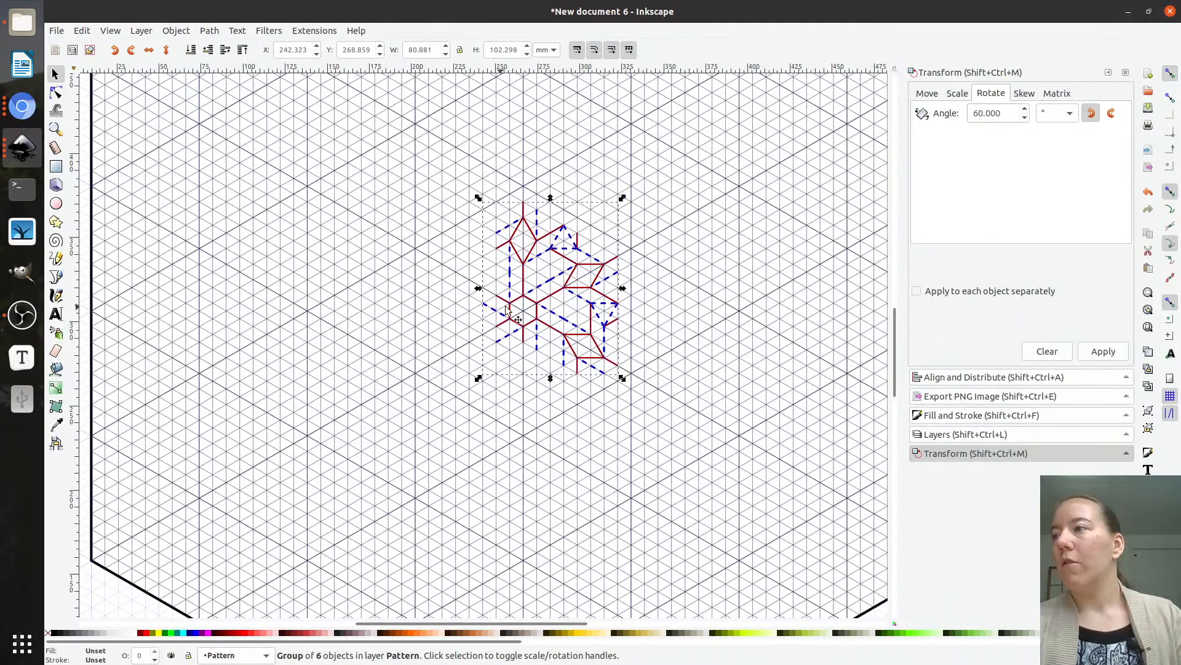
drag(516, 301, 390, 233)
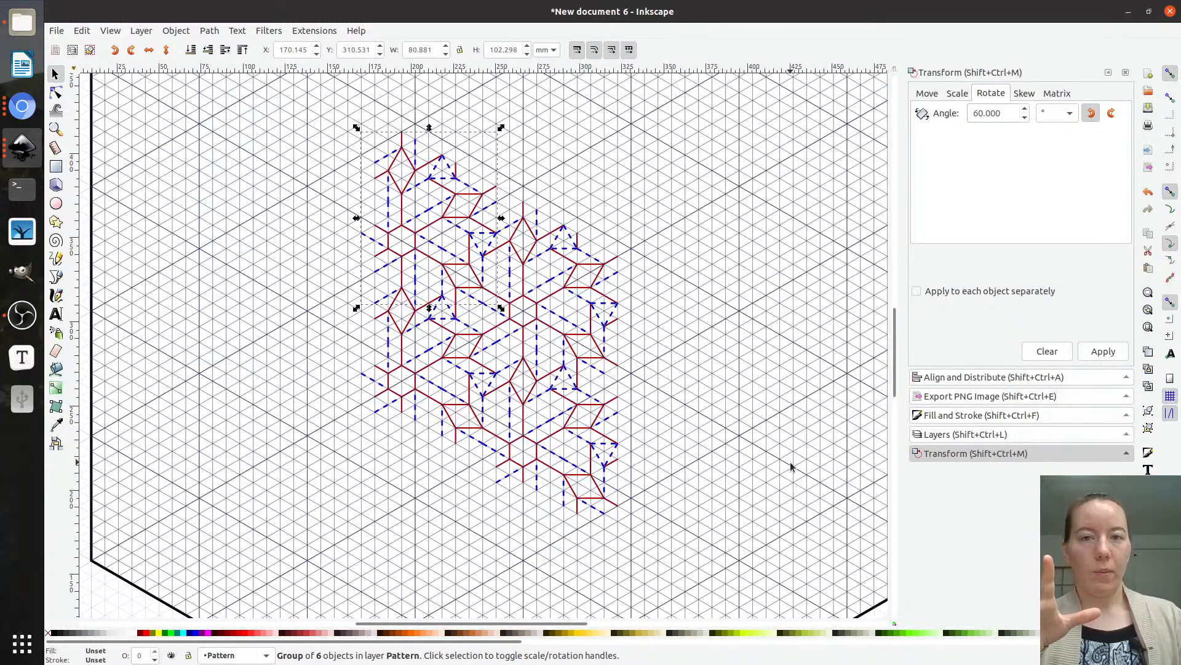
- Undo the tiled duplicates of the six-twist group and ungroup the remaining unit into its separate twists
key(ctrl+z)
key(ctrl+z)
key(ctrl+z)
key(ctrl+z)
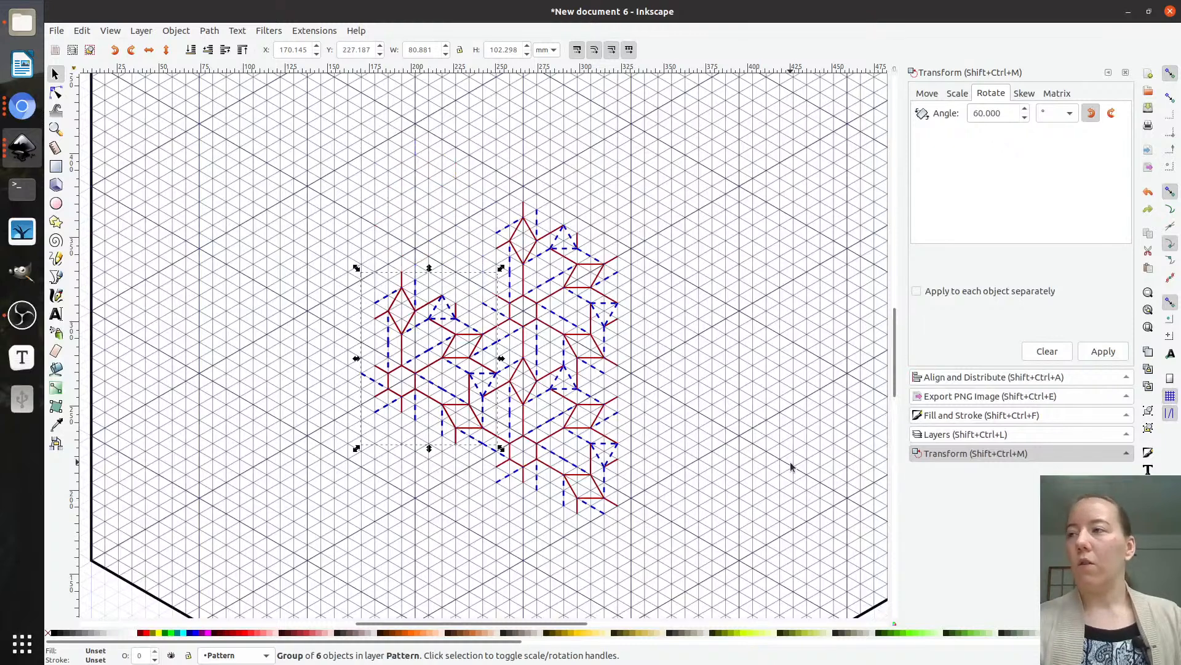
key(ctrl+z)
key(ctrl+z)
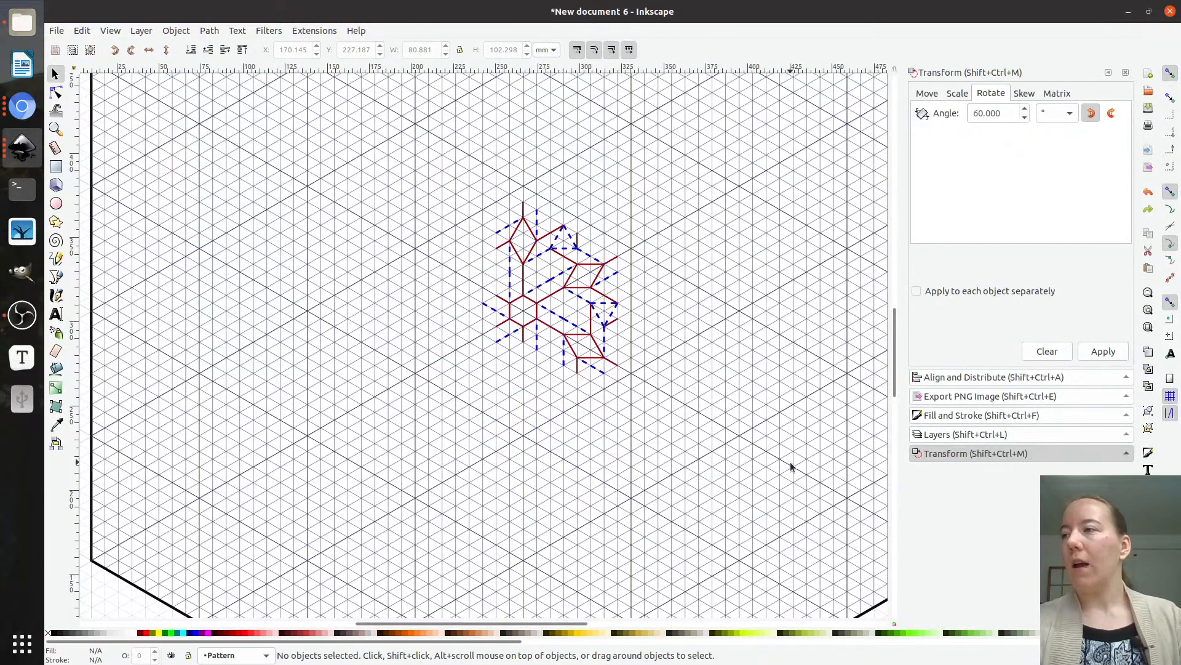
key(ctrl+a)
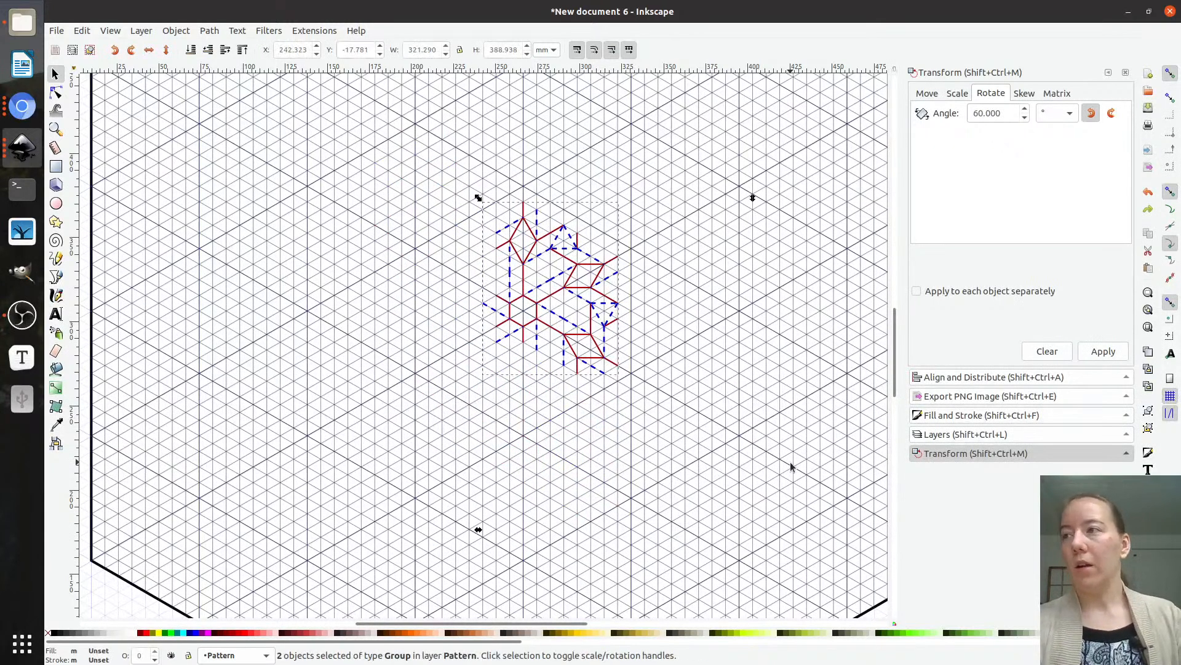
click(775, 461)
drag(431, 164, 667, 440)
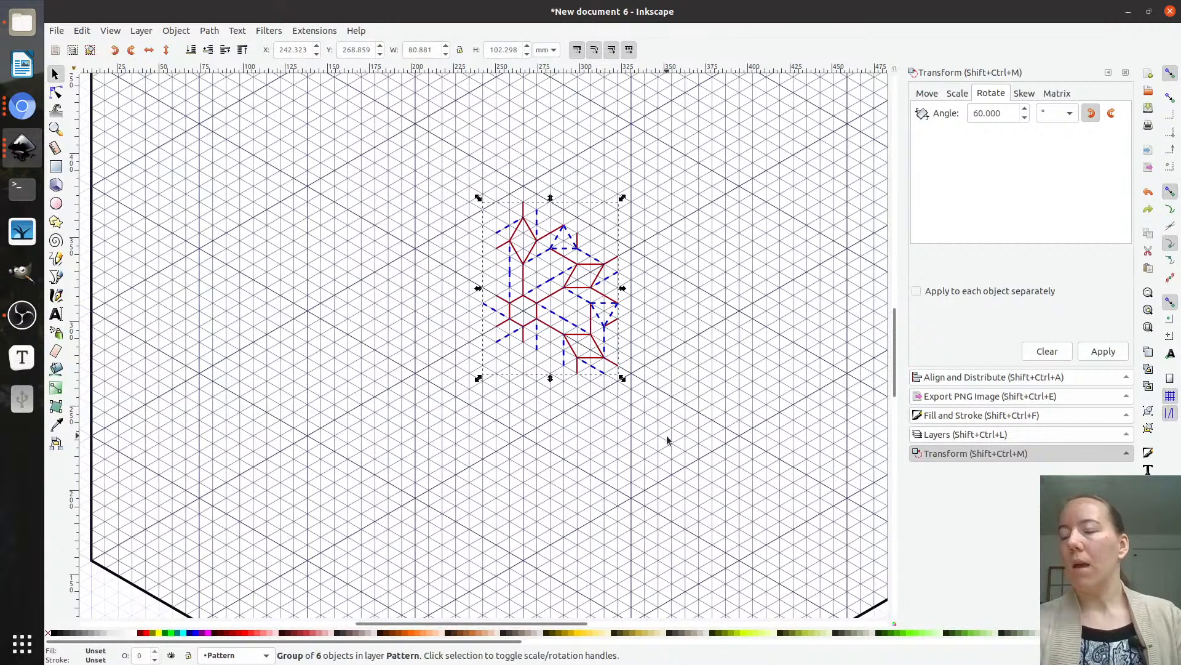
click(511, 448)
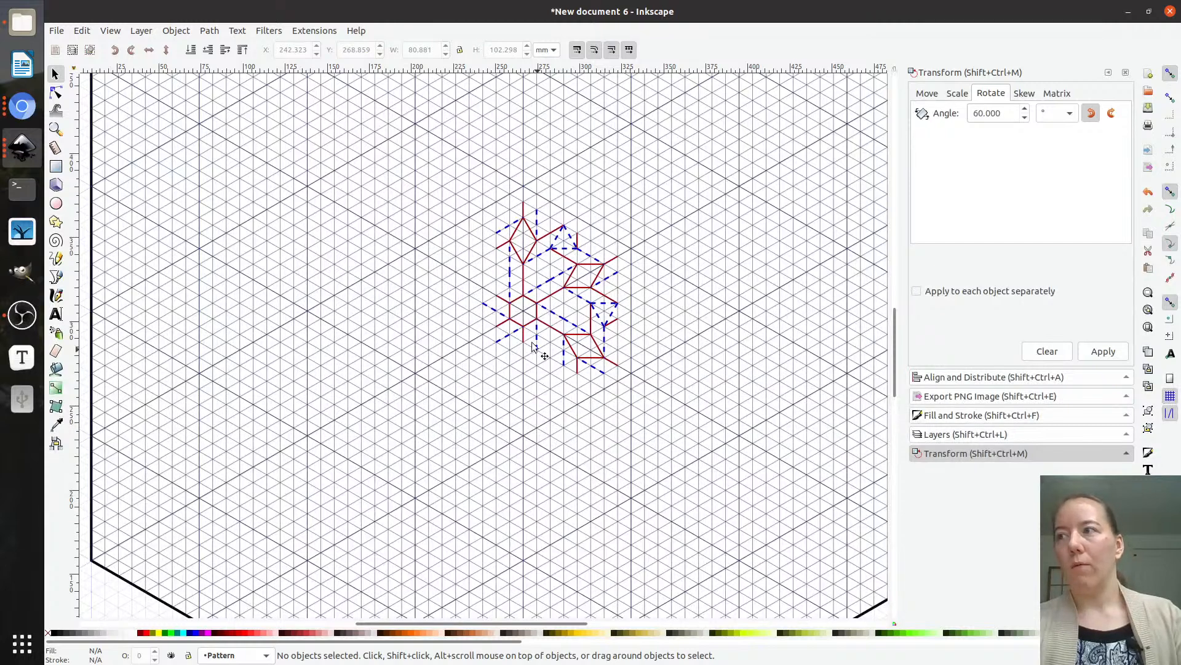
- Duplicate the two triangle twists and upper two rhombus twists, rotate the copies 120° counterclockwise and attach them to the hexagon's left-hand pleats
click(598, 305)
shift+click(584, 261)
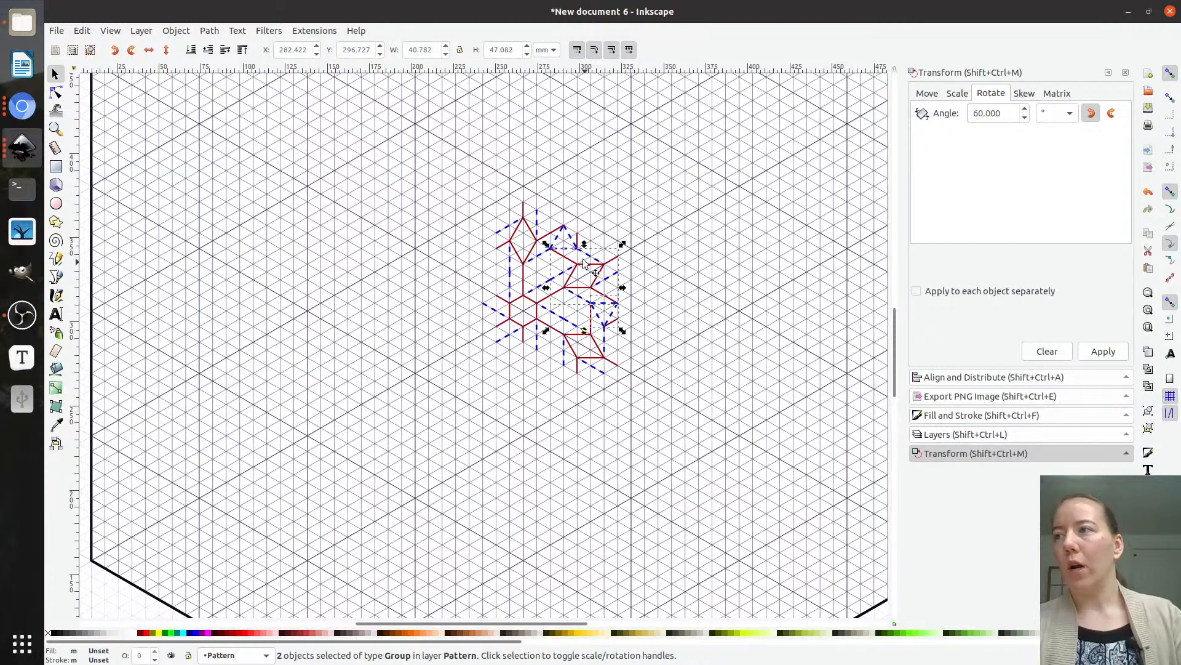
shift+click(553, 231)
shift+click(527, 225)
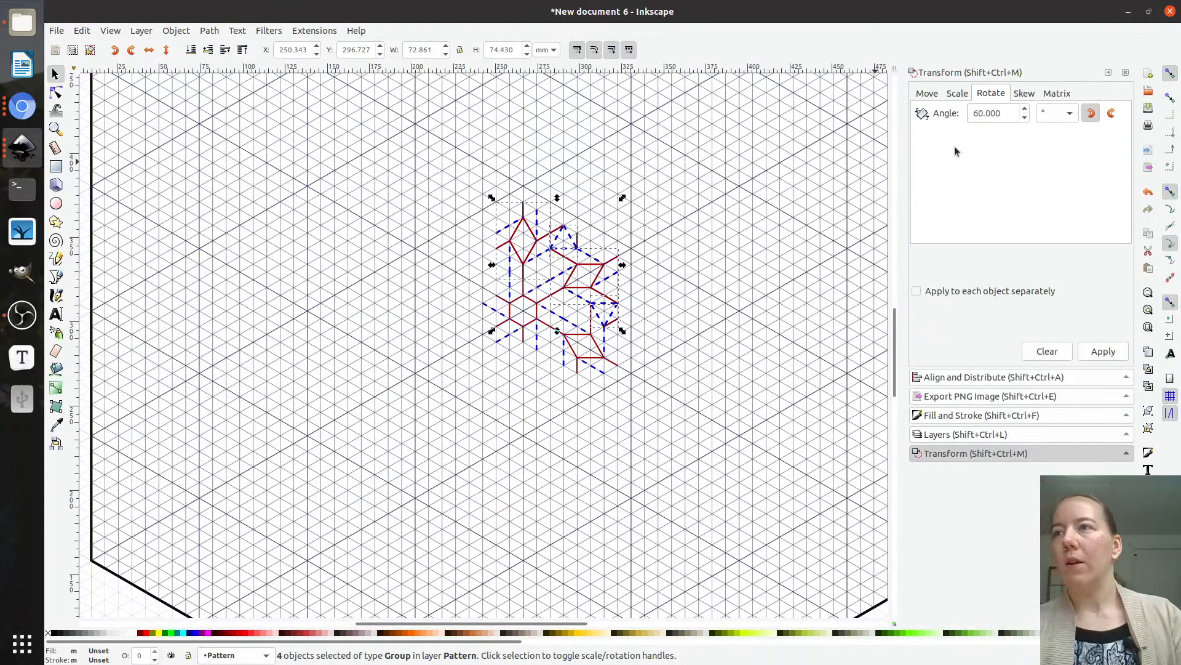
double_click(979, 114)
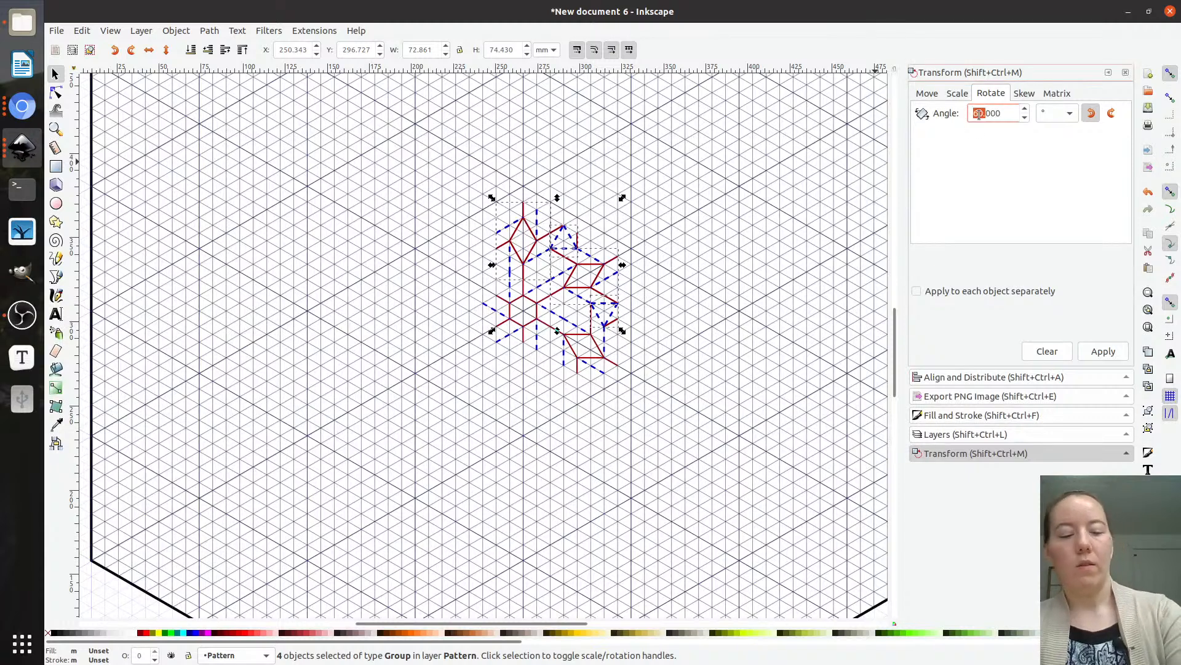
text(120)
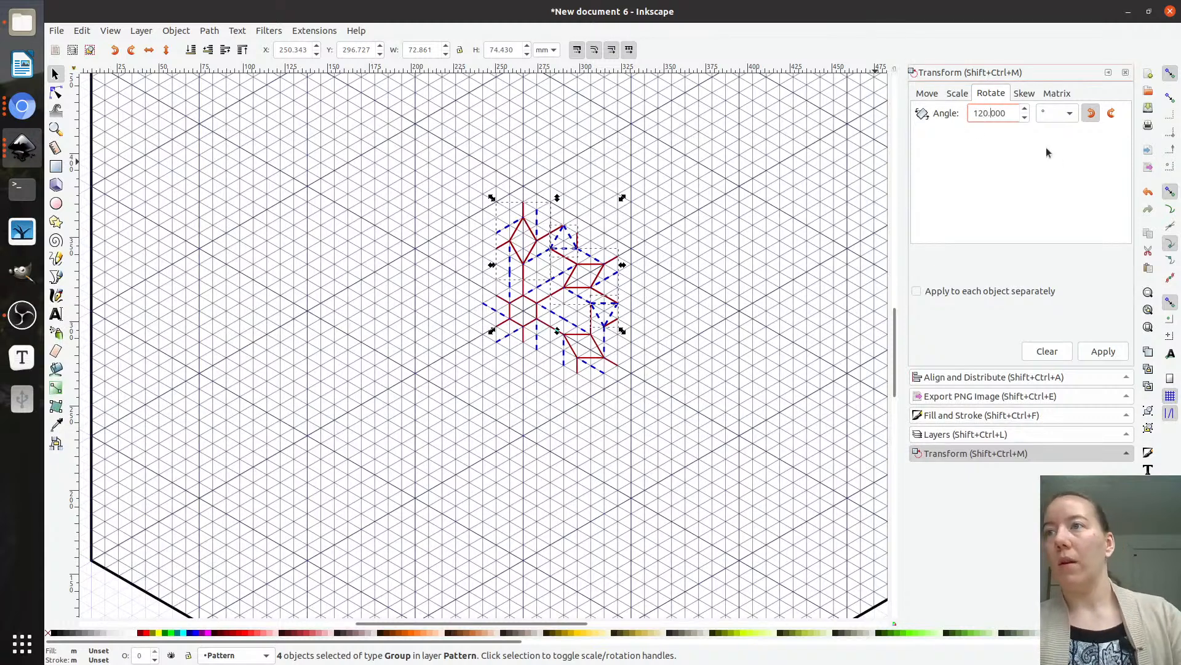
click(1103, 351)
drag(572, 207, 478, 236)
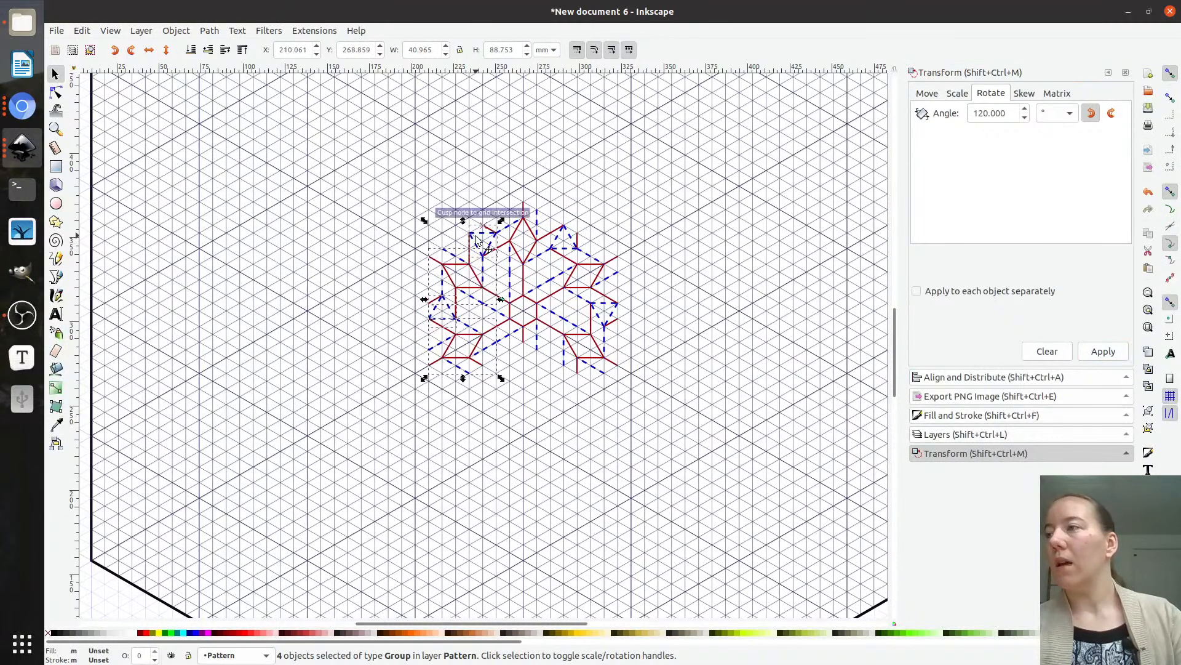
click(544, 488)
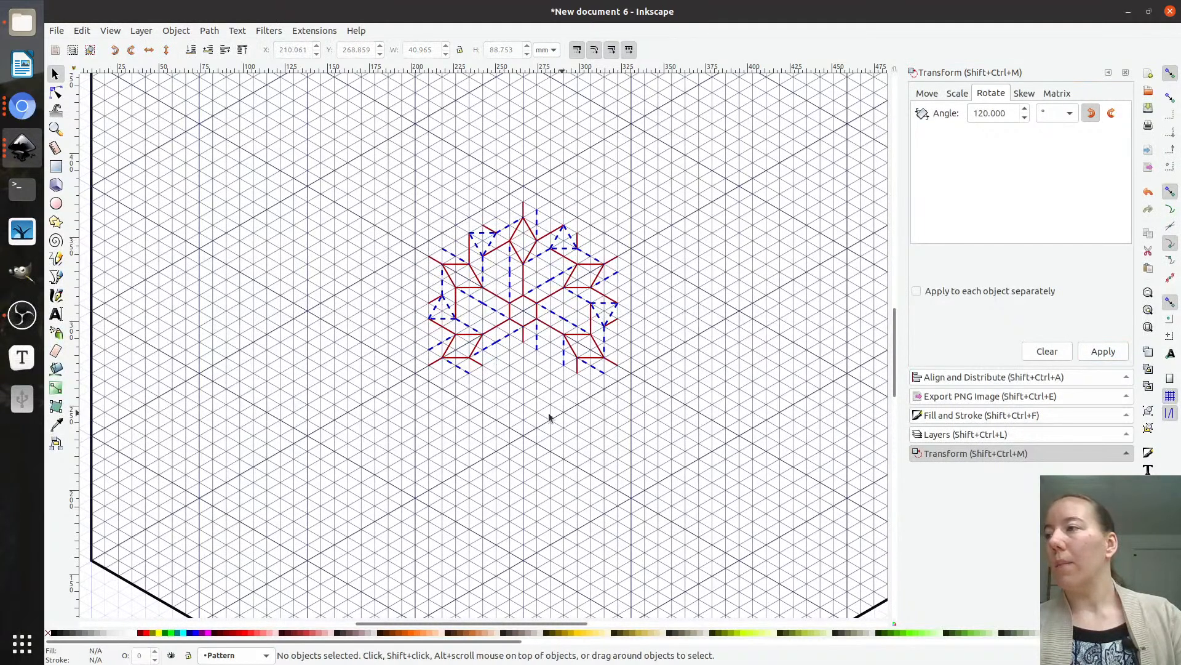
- Duplicate the left triangle and lower-left rhombus twists, rotate the copies 60° counterclockwise and connect them to the hexagon twist's bottom pleat
click(445, 320)
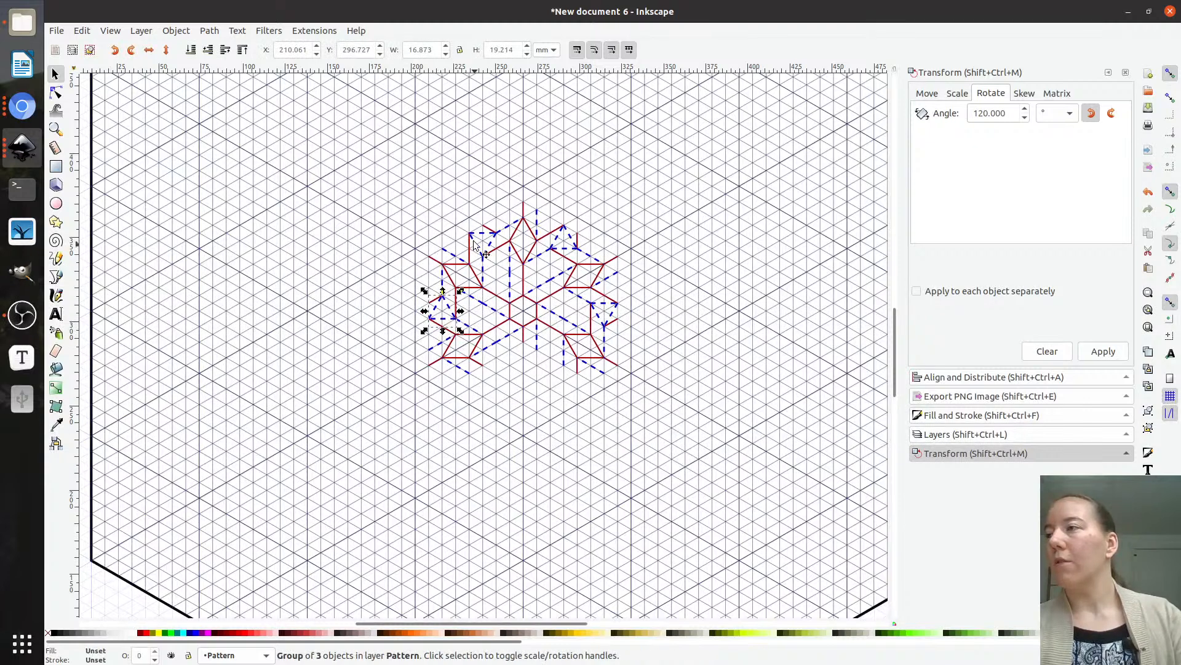
shift+click(449, 349)
double_click(977, 115)
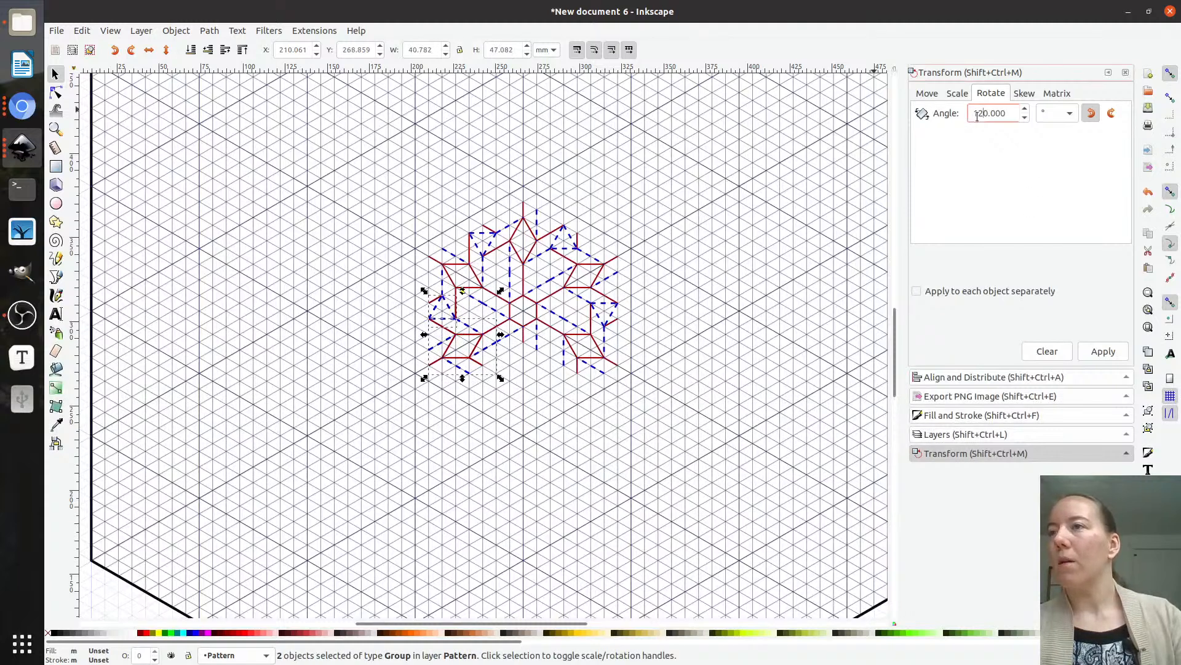
text(60)
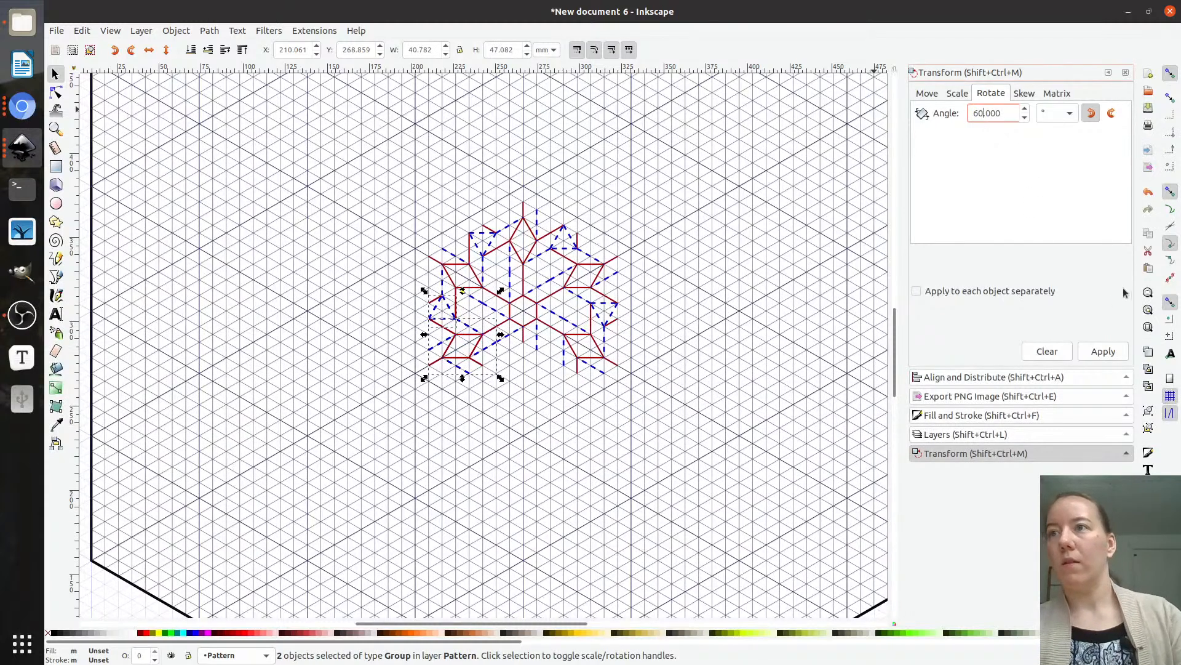
click(1103, 350)
drag(475, 326, 525, 368)
- Place a duplicate of the left triangle twist in the lower-right gap of the ring and group the hexagon with all surrounding twists
click(435, 310)
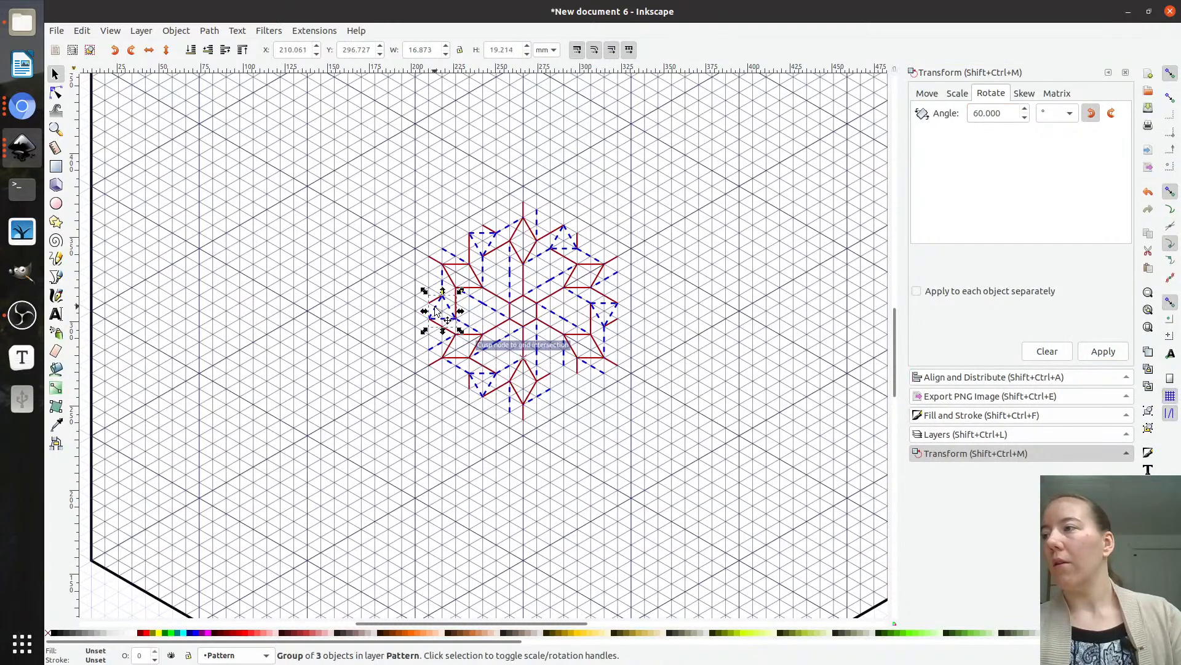
drag(435, 310, 562, 397)
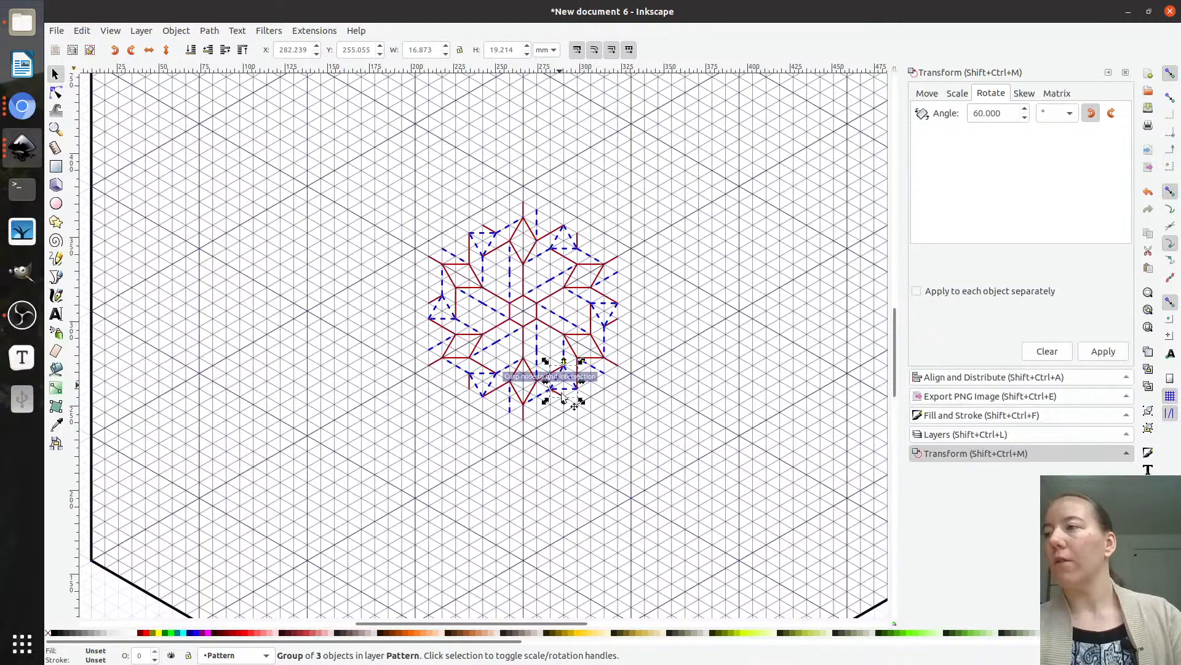
click(338, 246)
drag(361, 165, 685, 473)
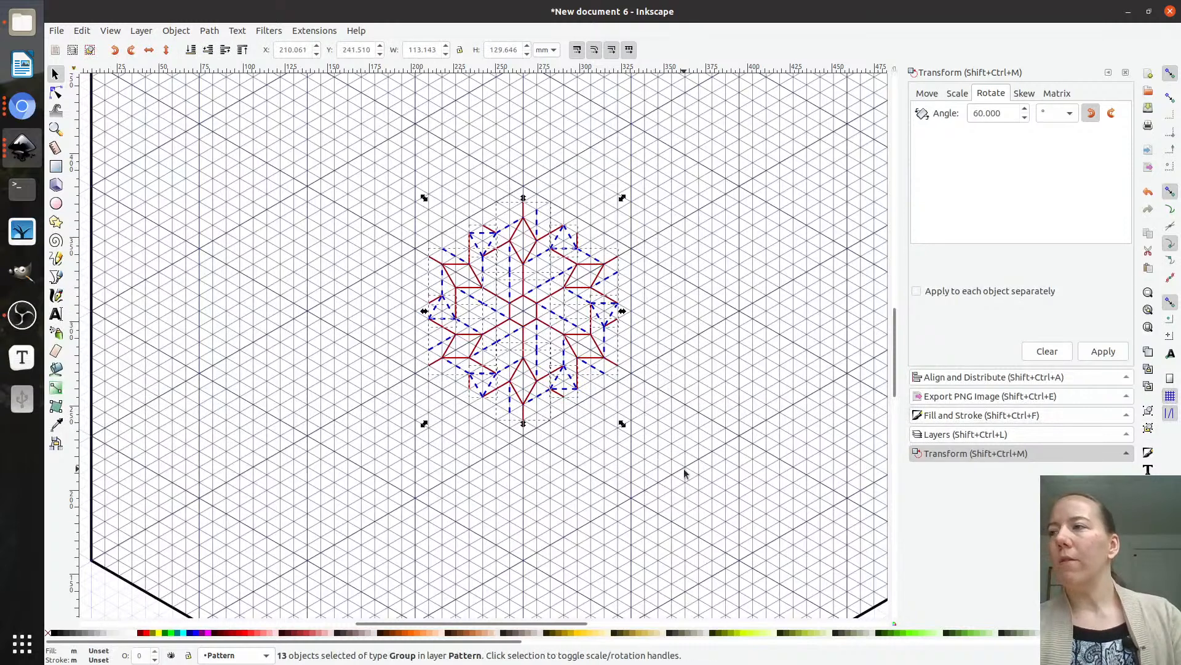
key(ctrl+g)
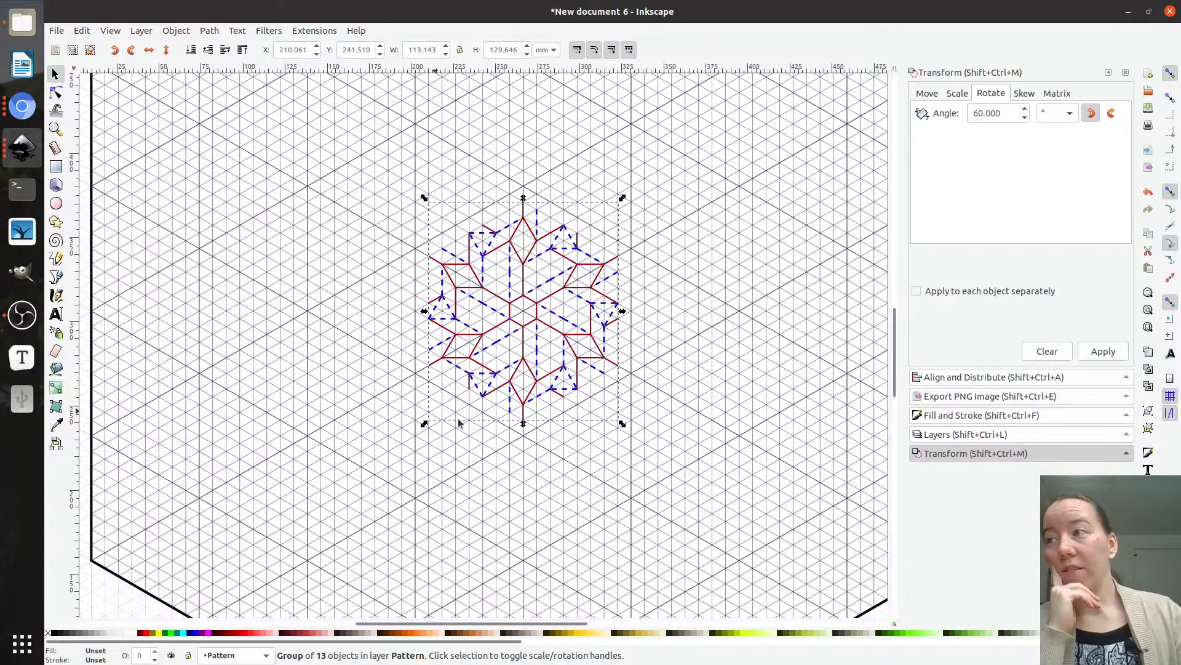
- Tile six duplicates of the completed flower-shaped group around the original, connecting their pleats on the grid
click(601, 456)
click(523, 301)
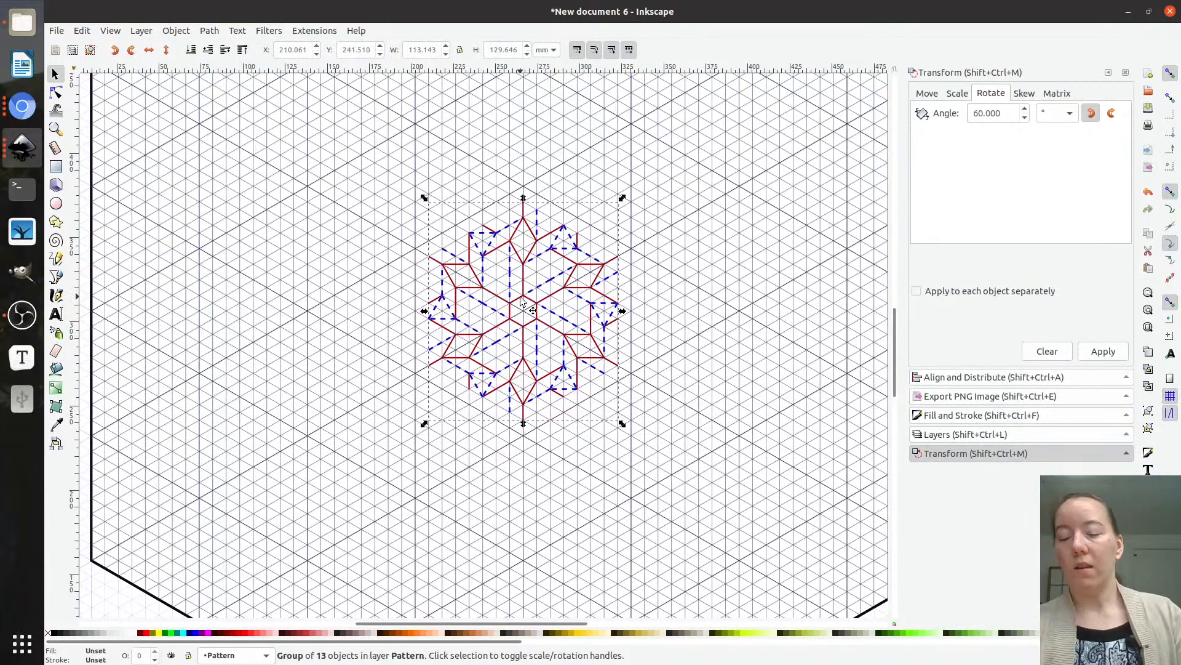
drag(520, 297, 568, 126)
key(ctrl+d)
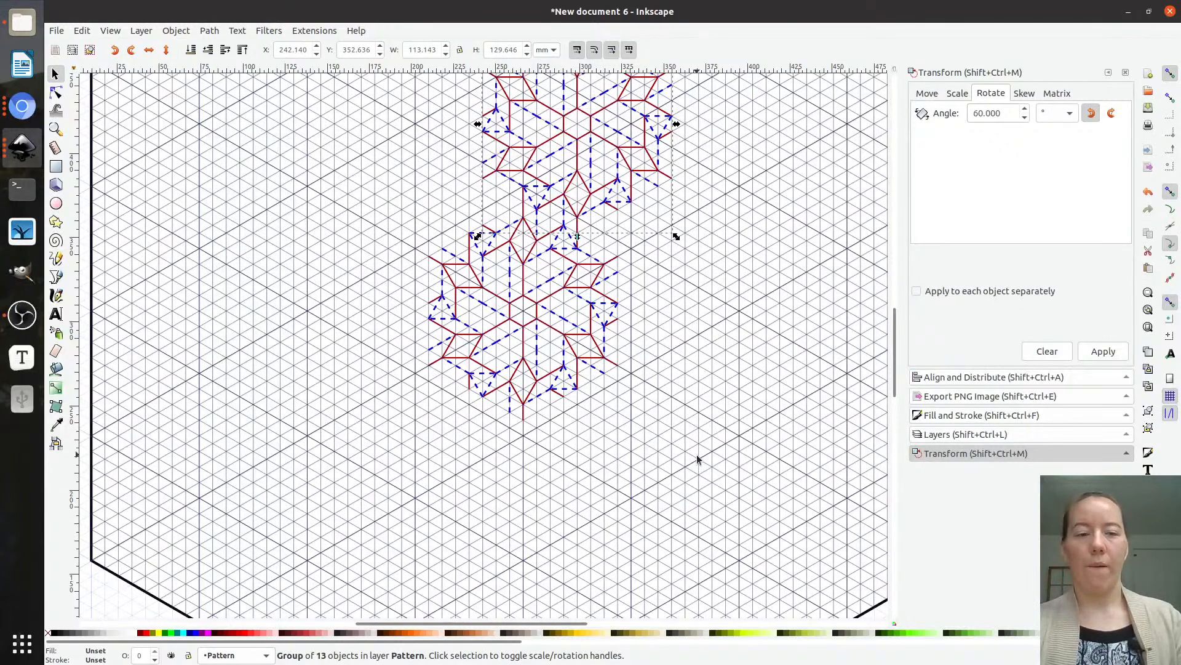
scroll(697, 459, up, 1)
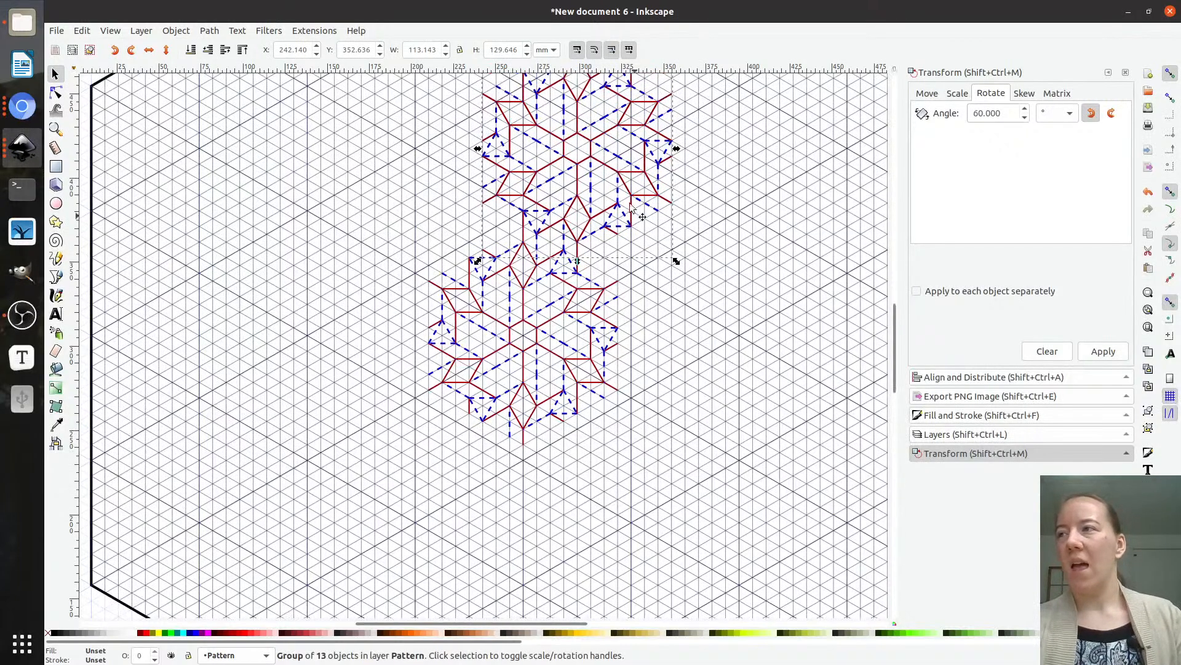
key(ctrl+d)
drag(611, 168, 383, 186)
key(ctrl+d)
key(ctrl+d)
key(ctrl+d)
key(ctrl+d)
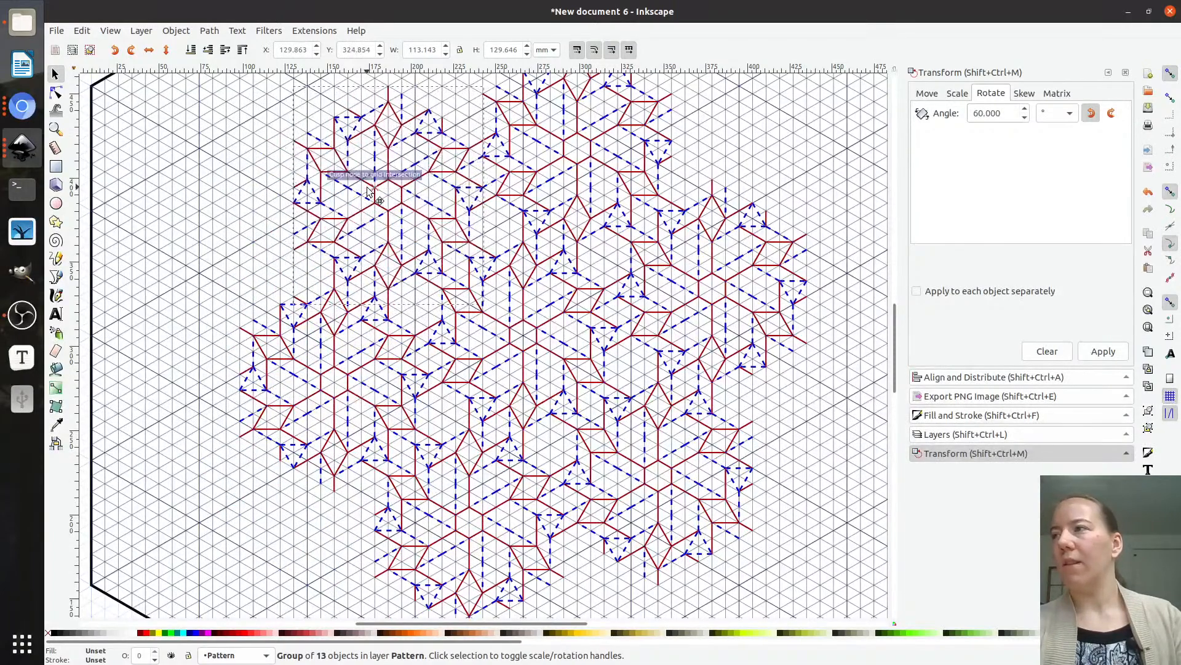
ctrl+scroll(475, 403, down, 1)
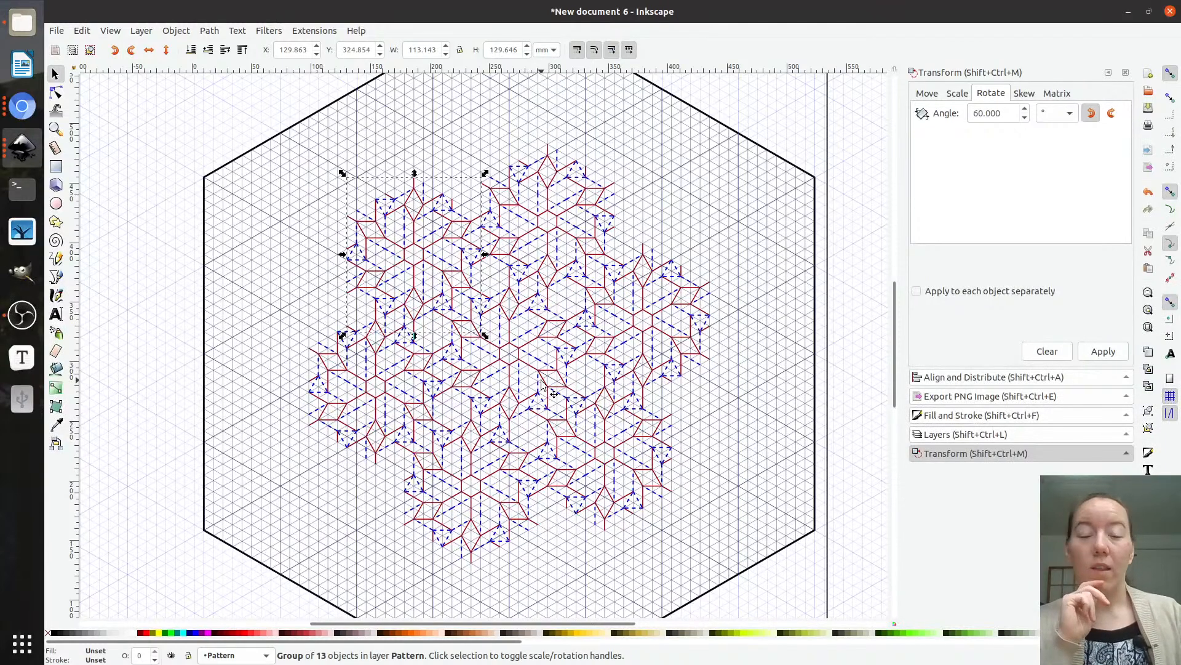
- Delete the six surrounding duplicates, keeping only the central flower-shaped unit
click(591, 555)
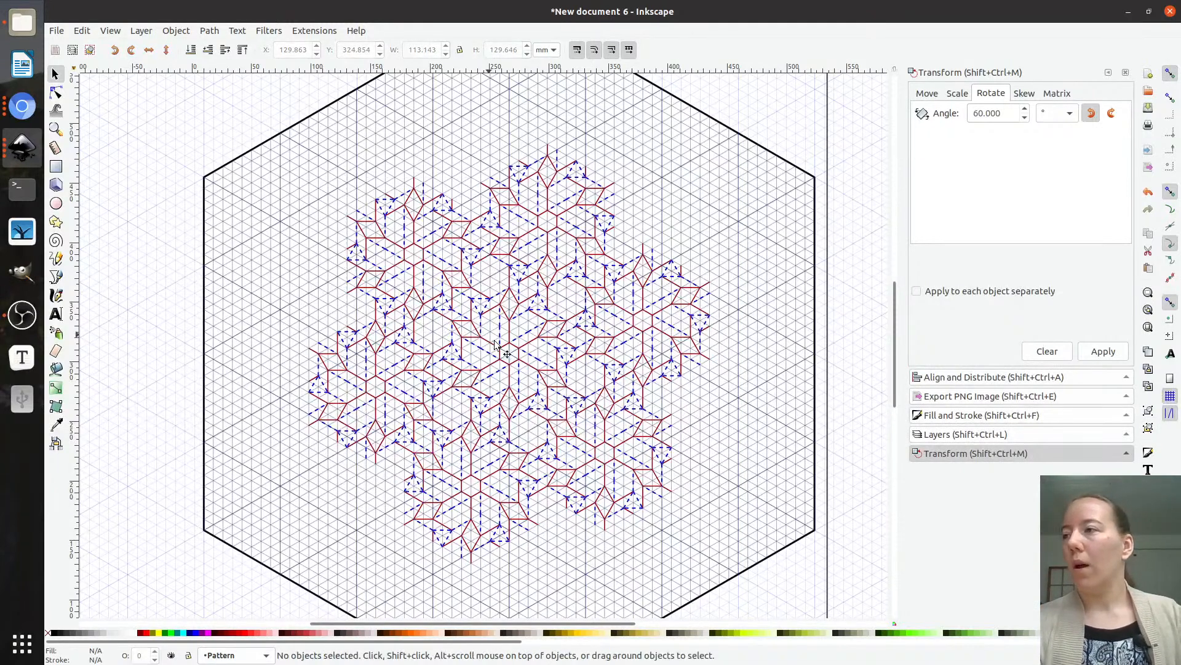
drag(263, 118, 498, 342)
drag(777, 593, 778, 594)
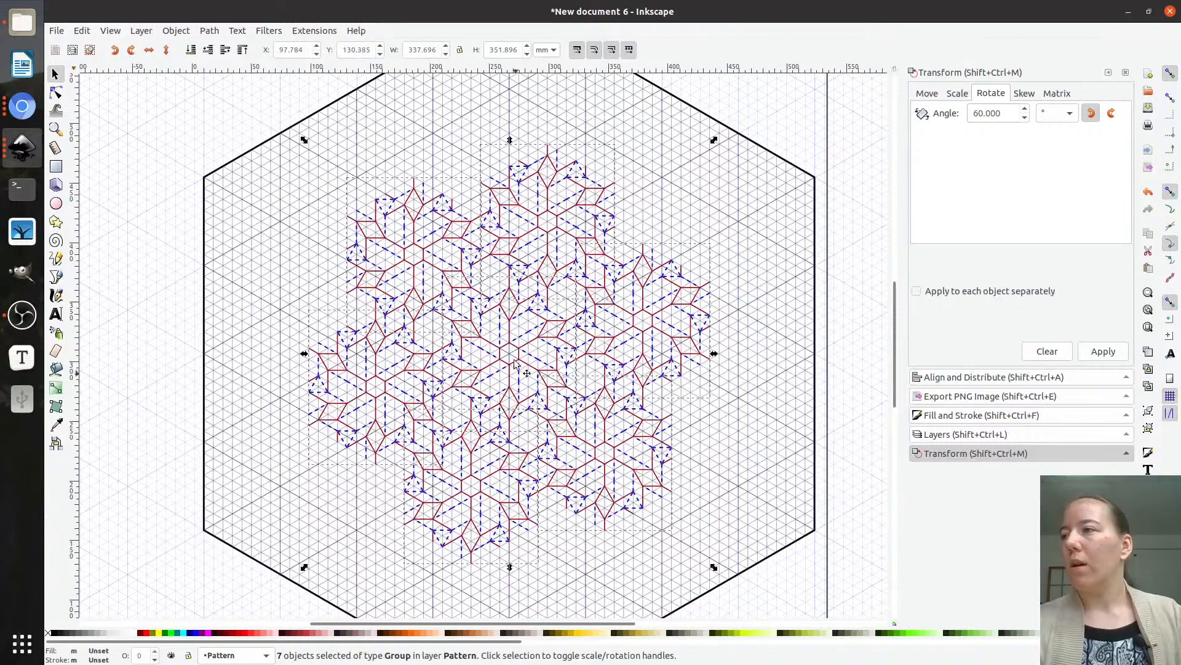
key(Delete)
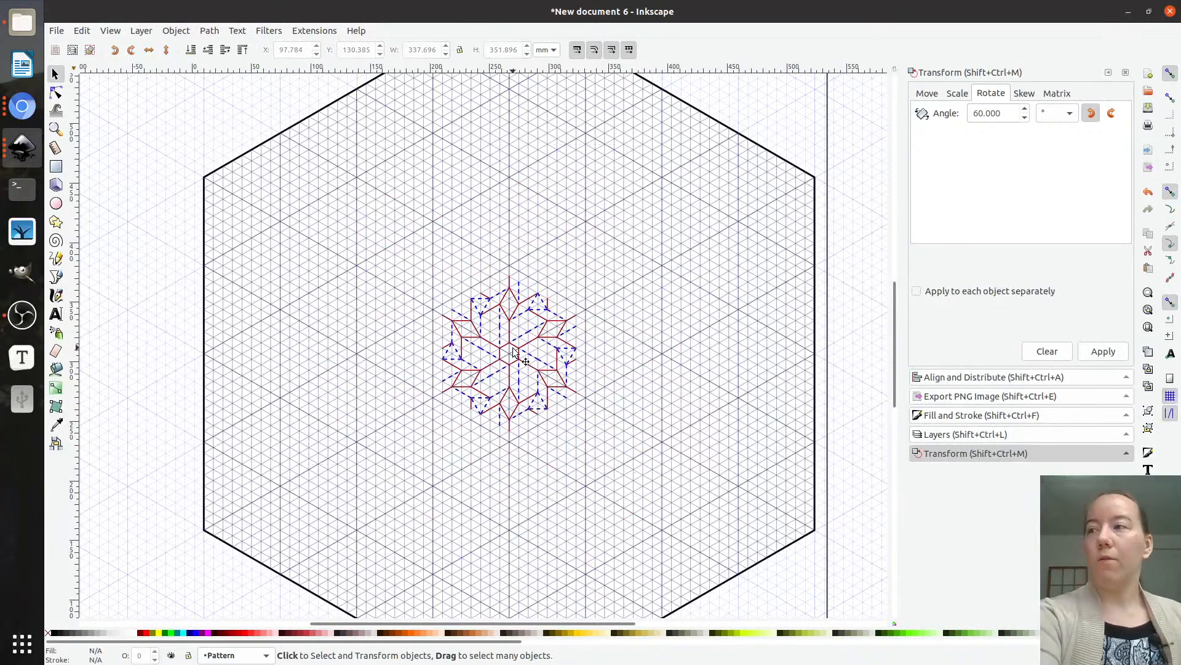
- Ungroup the central unit and delete every twist except the hexagon and the two rhombus twists on its right
key(ctrl+a)
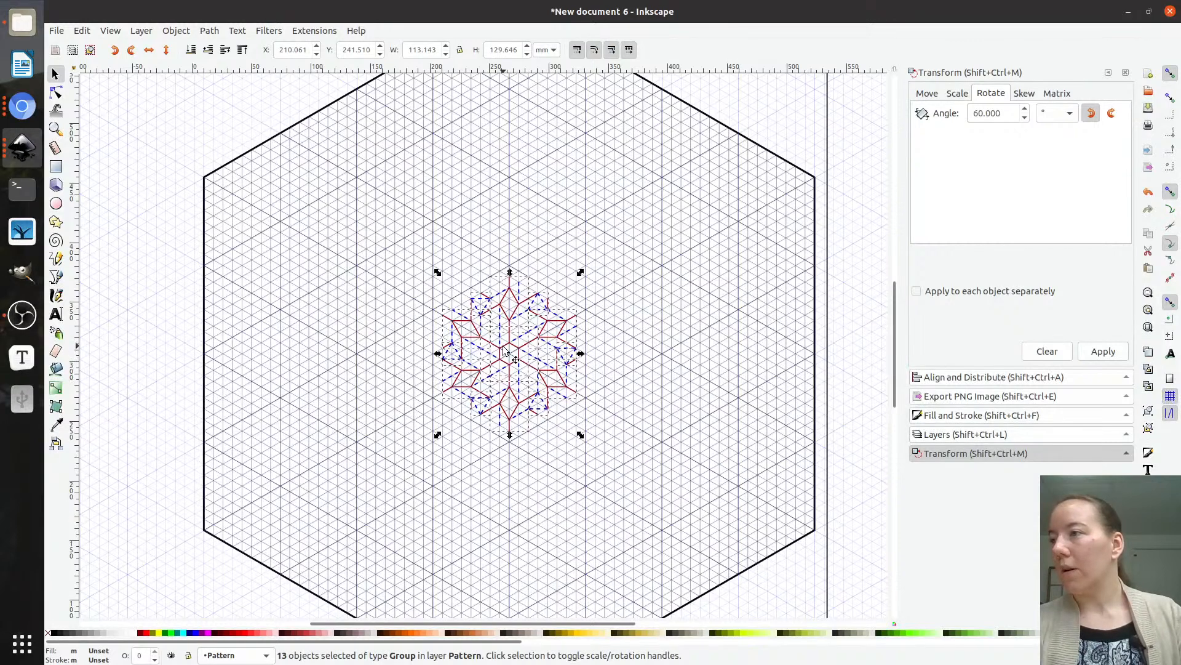
click(661, 497)
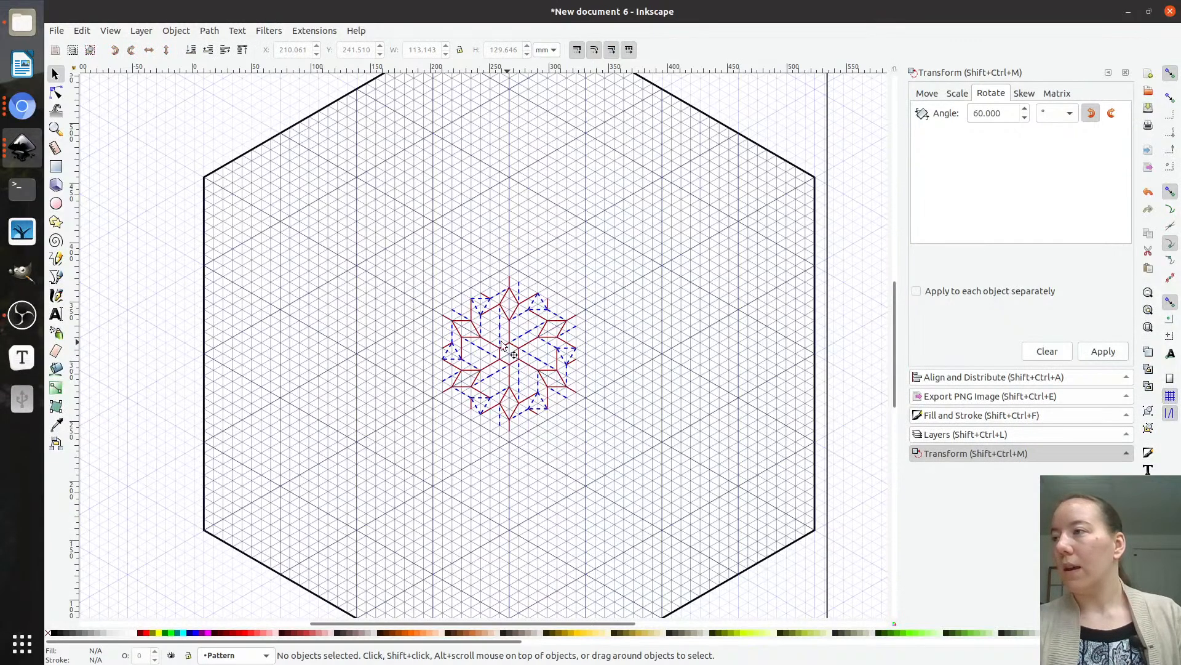
drag(379, 213, 630, 478)
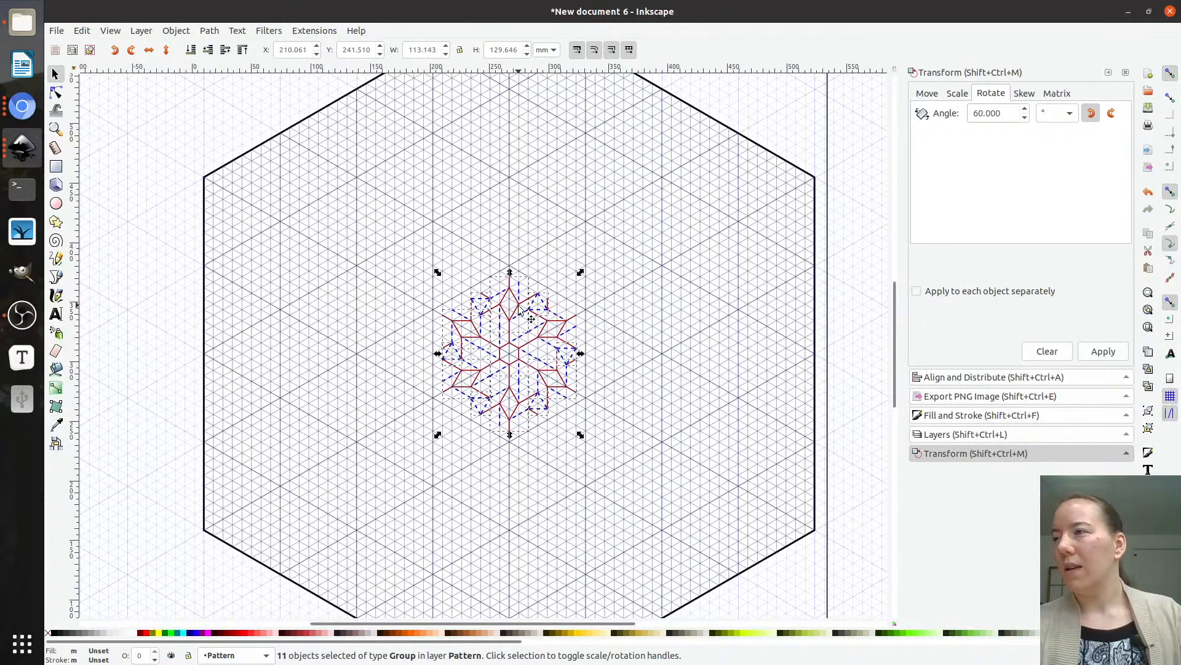
shift+click(549, 372)
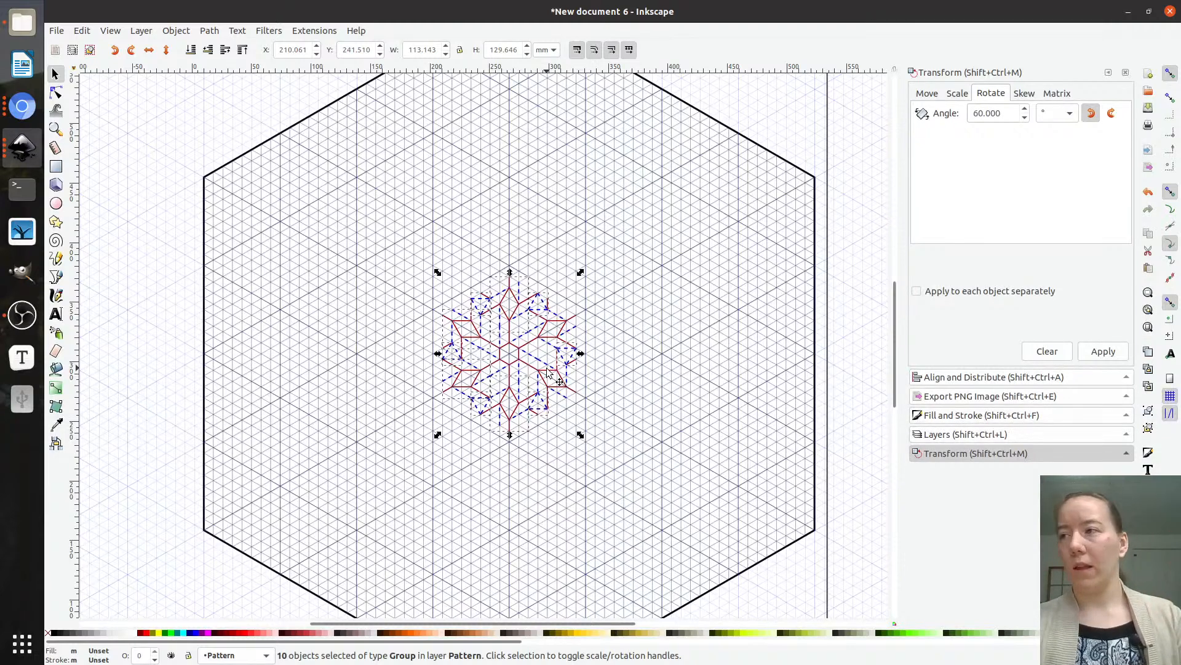
key(Delete)
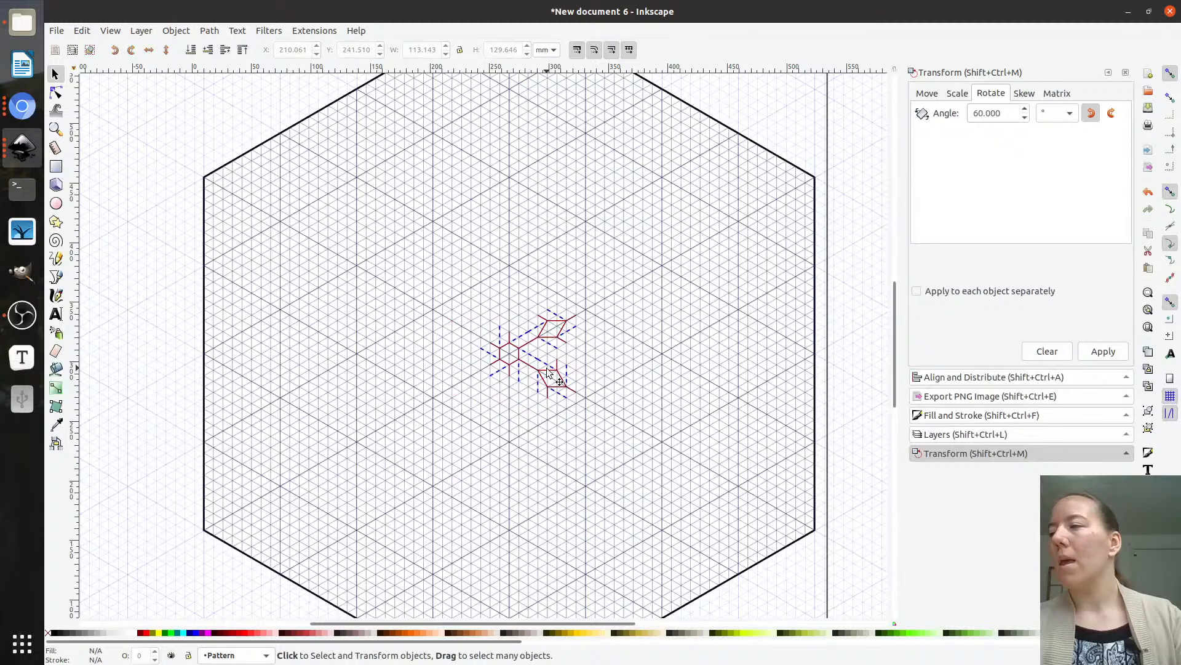
- Bring the large triangle twist from outside the hexagonal grid to the right of the two rhombus twists, vertically between them
scroll(554, 382, down, 5)
drag(844, 531, 620, 159)
scroll(599, 207, up, 2)
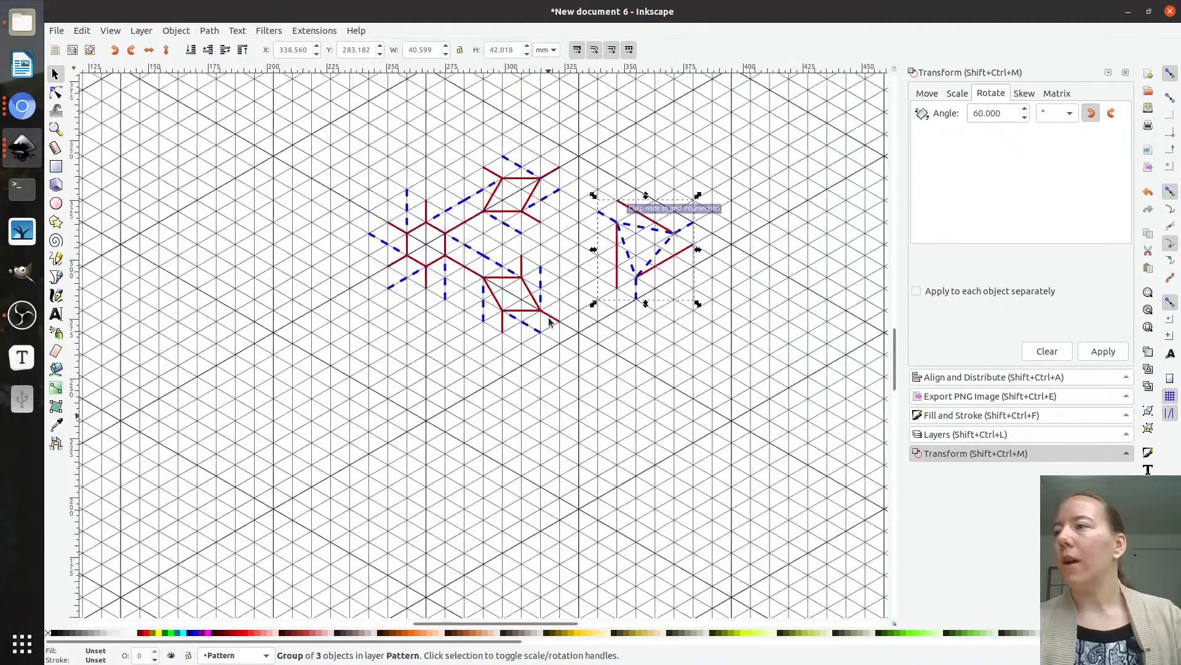
mouse_move(645, 239)
mouse_down()
mouse_move(549, 237)
mouse_move(642, 254)
mouse_up()
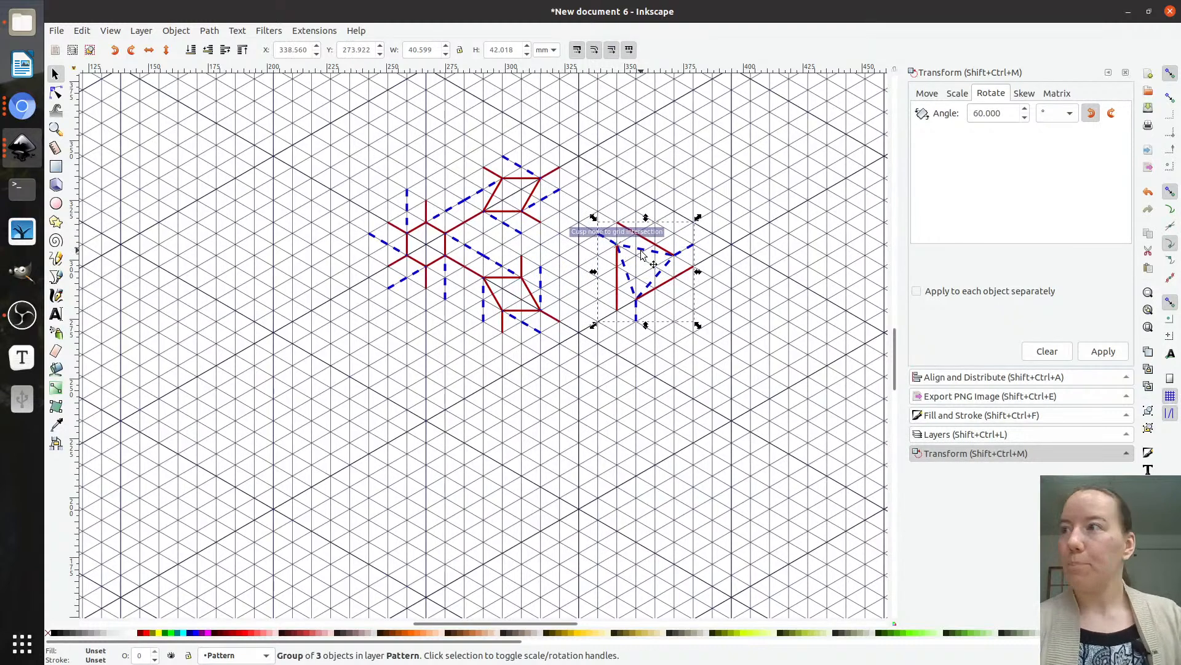
- Shorten the large triangle twist's upper-left and bottom pleats by one grid unit each by moving their end nodes
key(n)
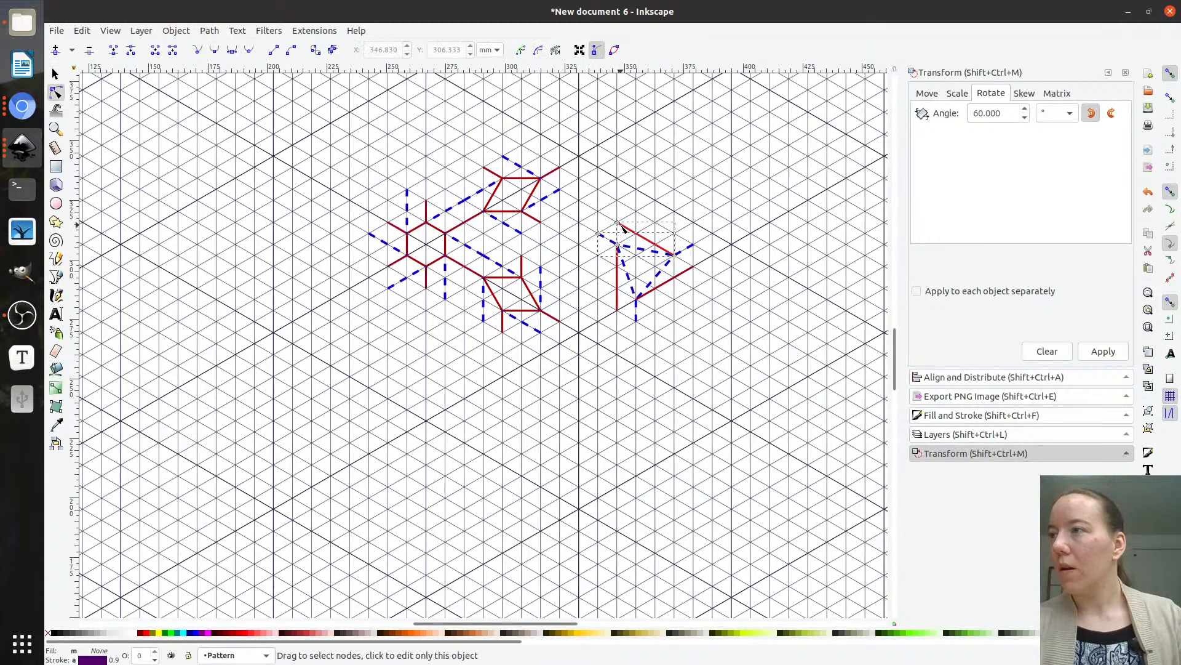
drag(599, 234, 618, 245)
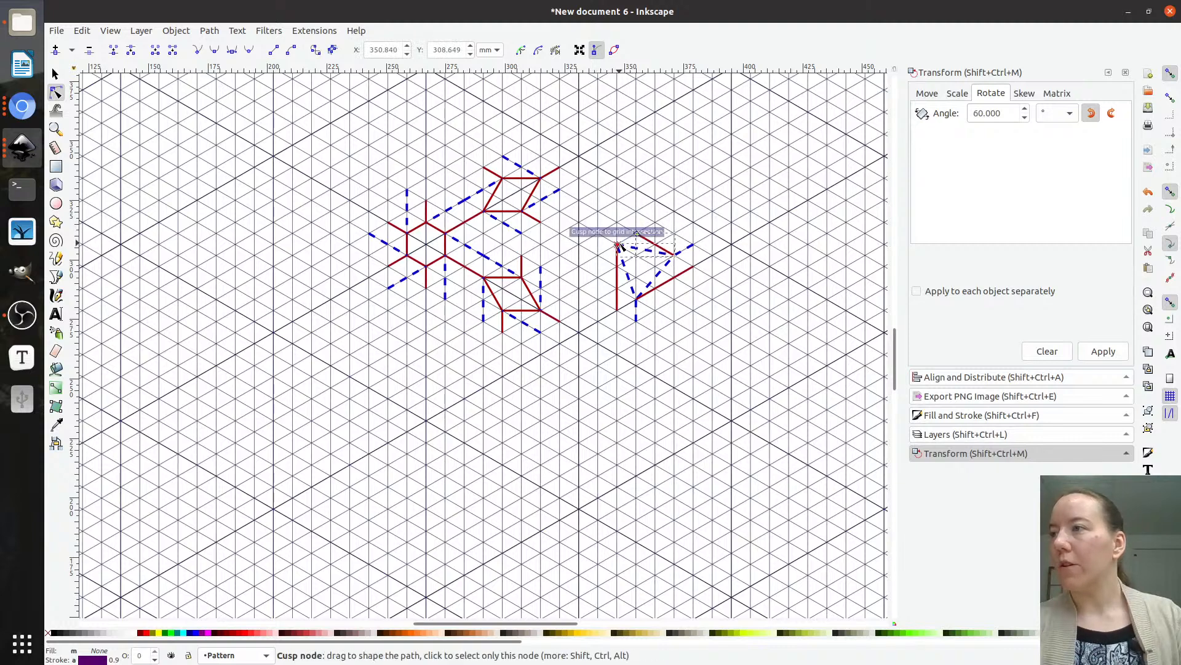
click(693, 268)
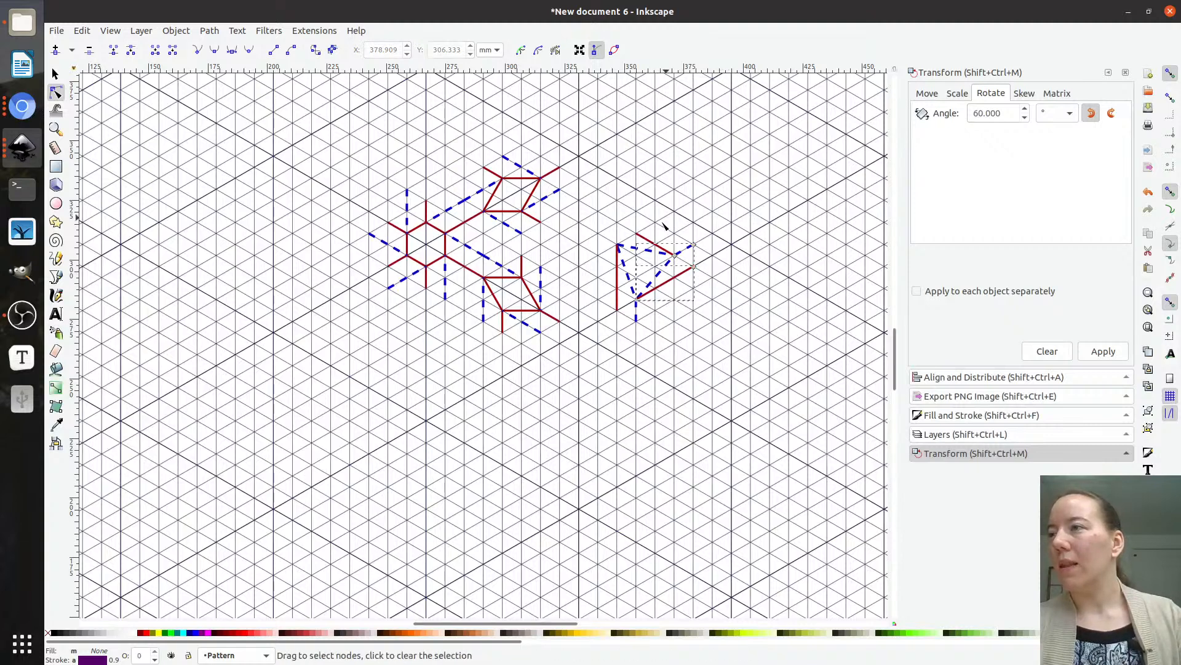
click(617, 298)
shift+click(636, 312)
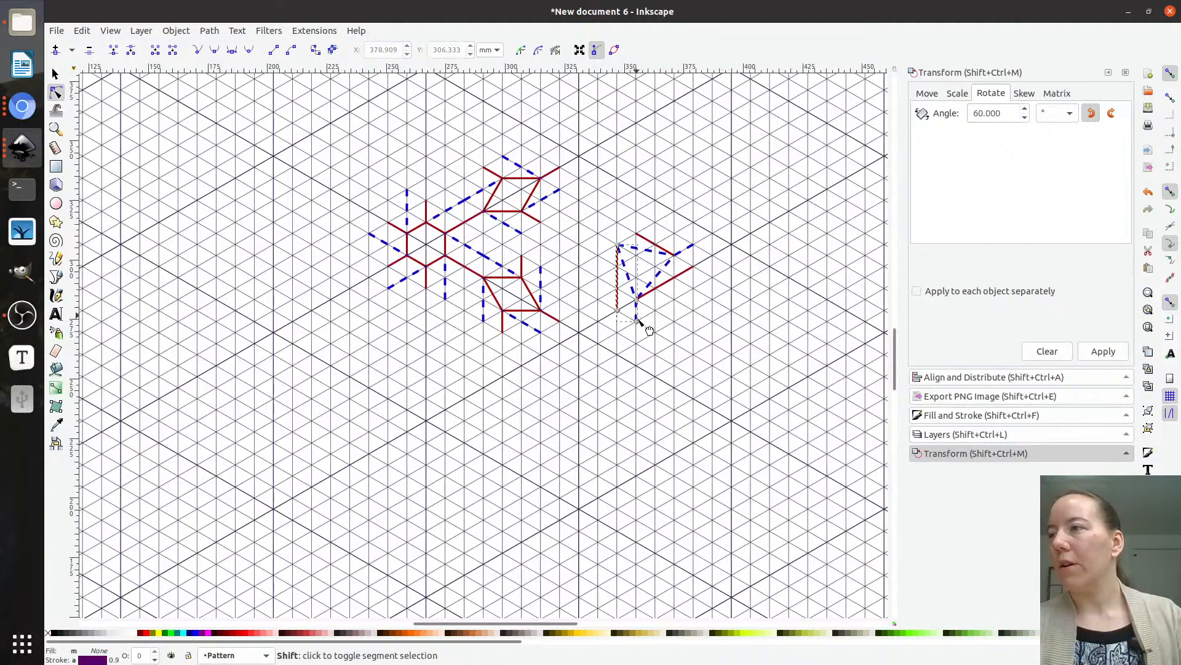
shift+click(636, 320)
shift+click(617, 311)
drag(617, 311, 617, 289)
- Shorten the lower rhombus's upper-right pleat and the upper rhombus's upper-left pleat by one grid unit, and fit the triangle twist between the rhombi
click(542, 281)
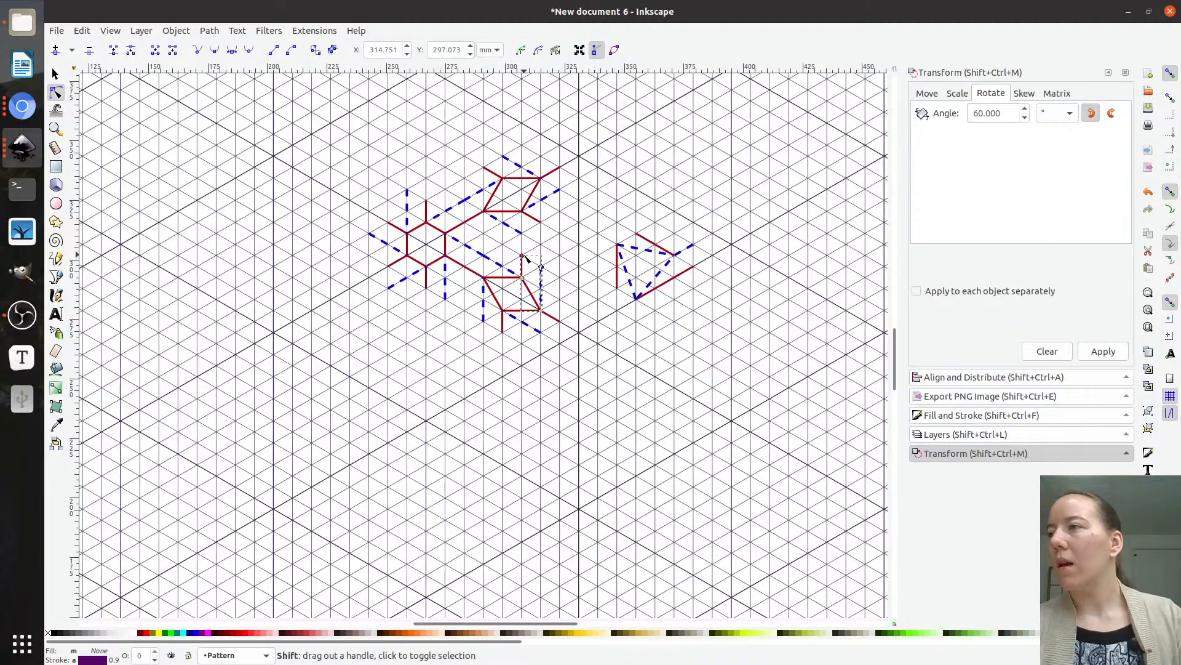
drag(521, 256, 523, 278)
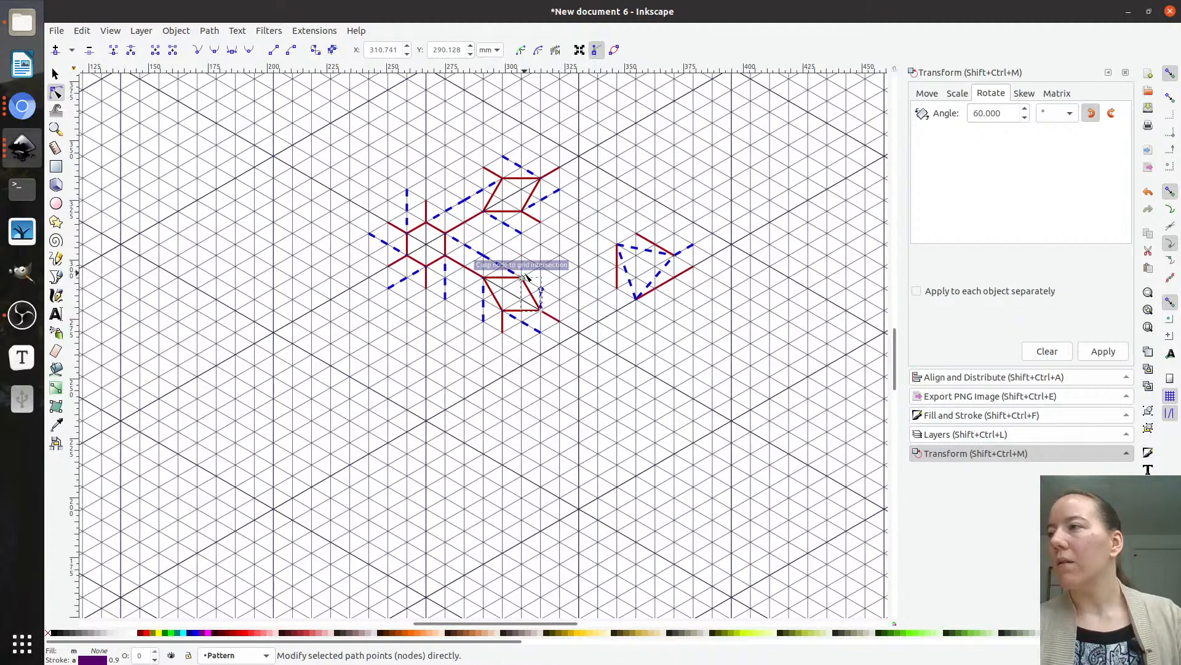
click(490, 171)
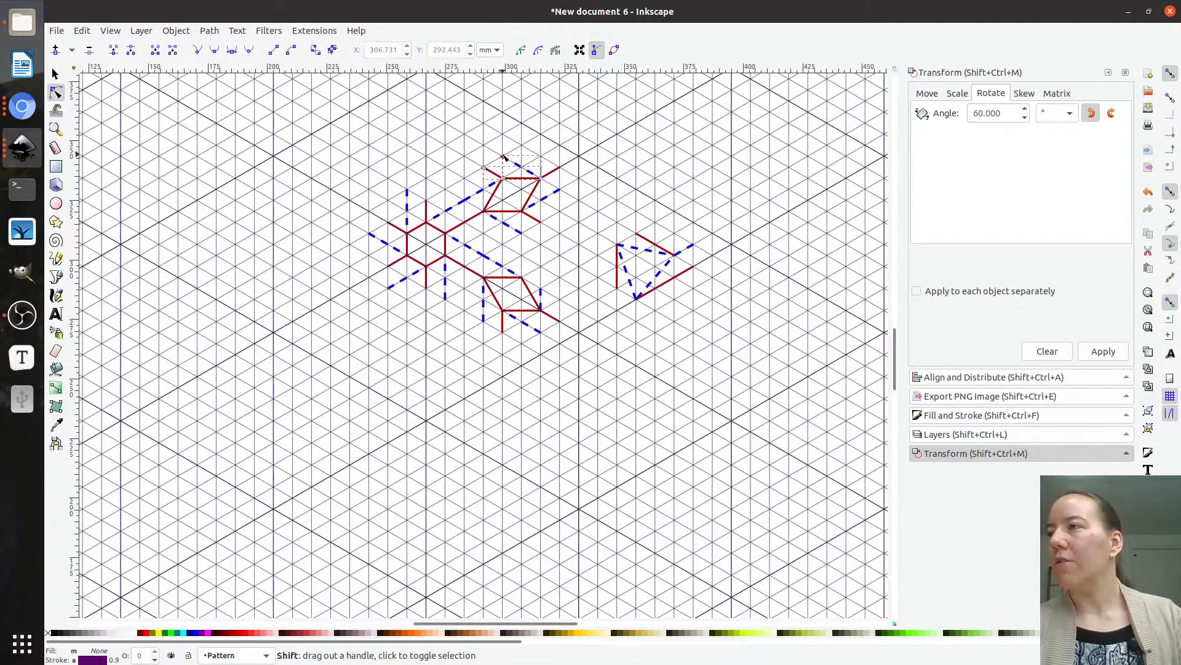
shift+click(505, 160)
drag(505, 159, 499, 180)
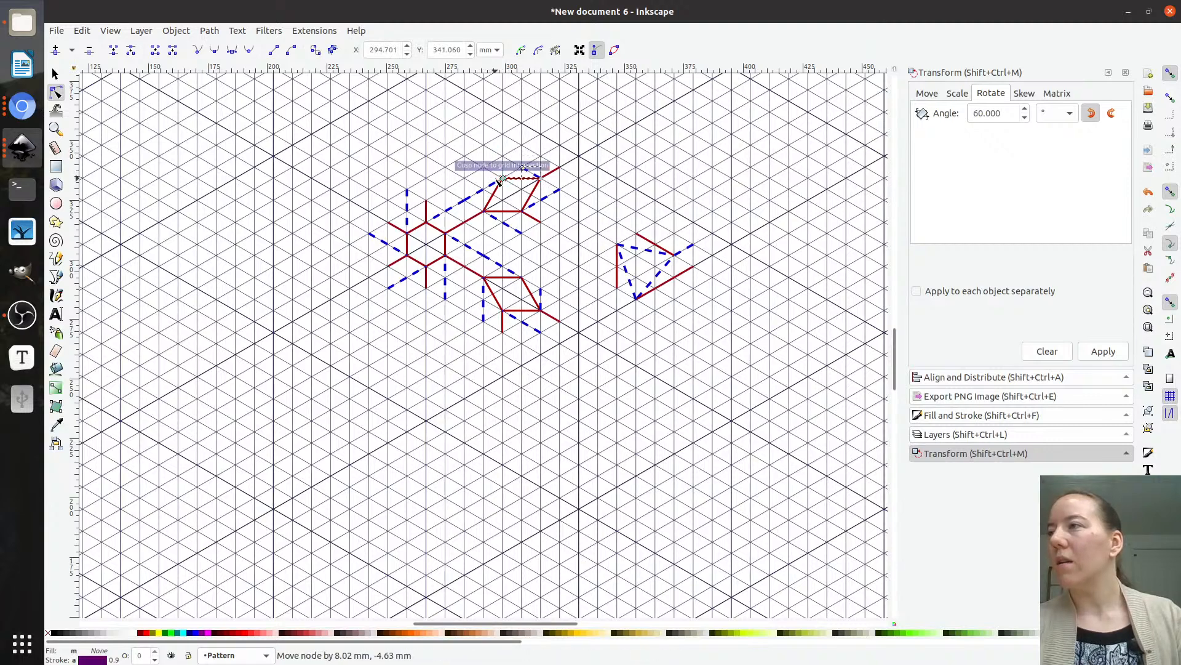
key(s)
key(Escape)
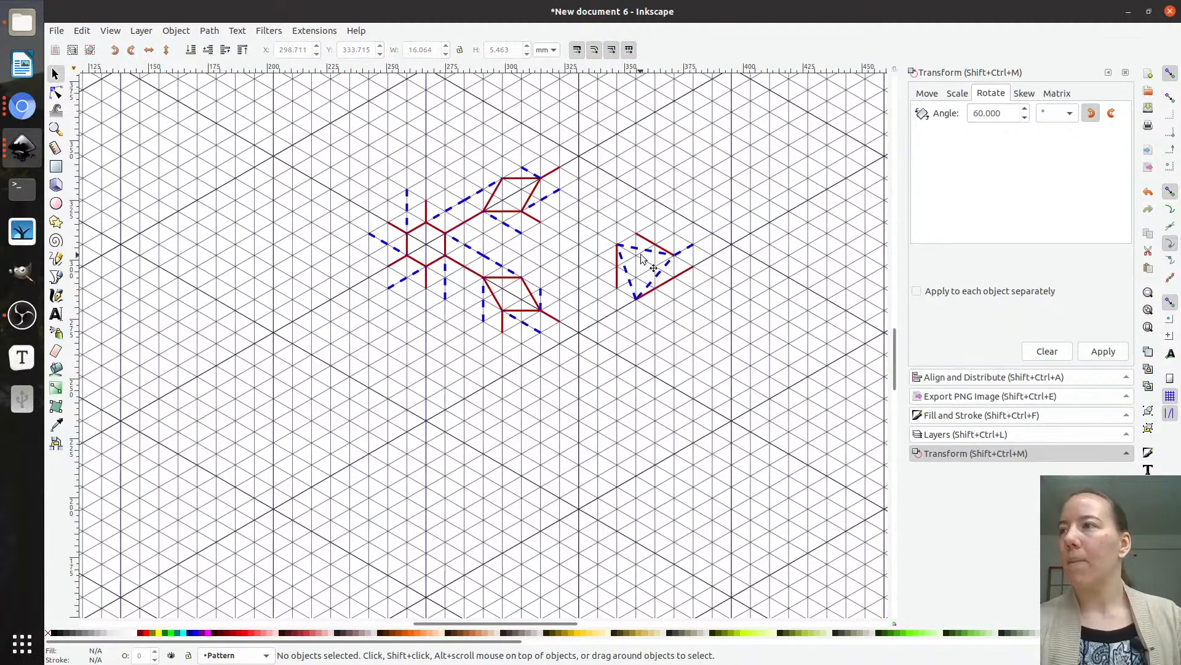
drag(635, 255, 540, 237)
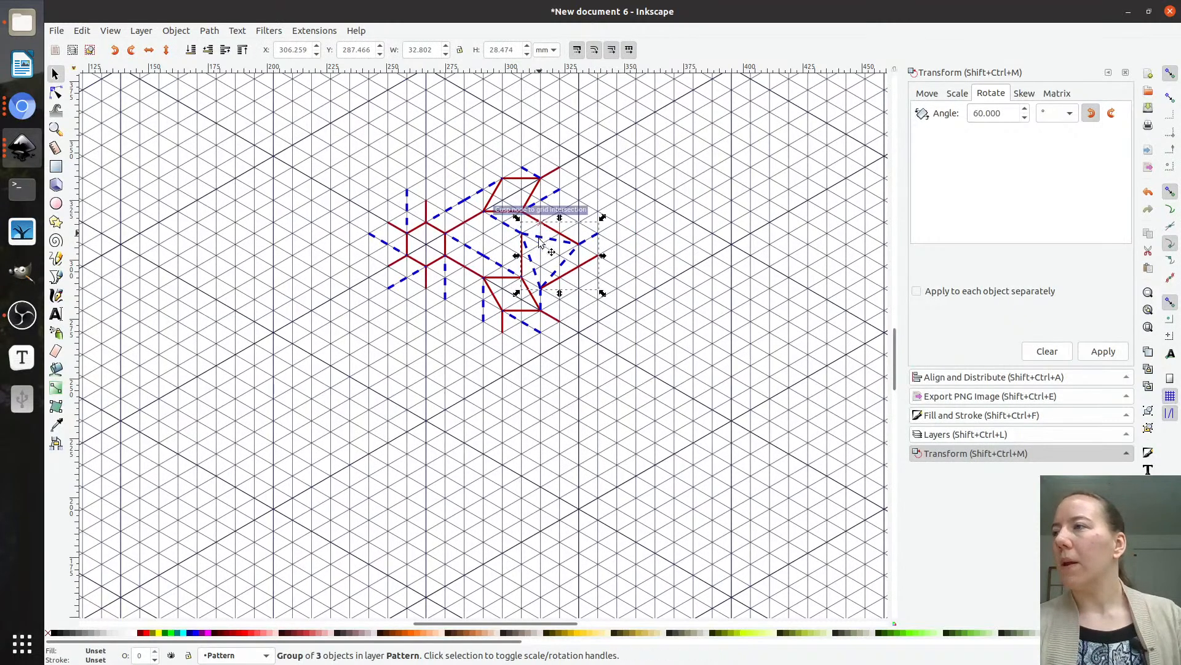
key(Escape)
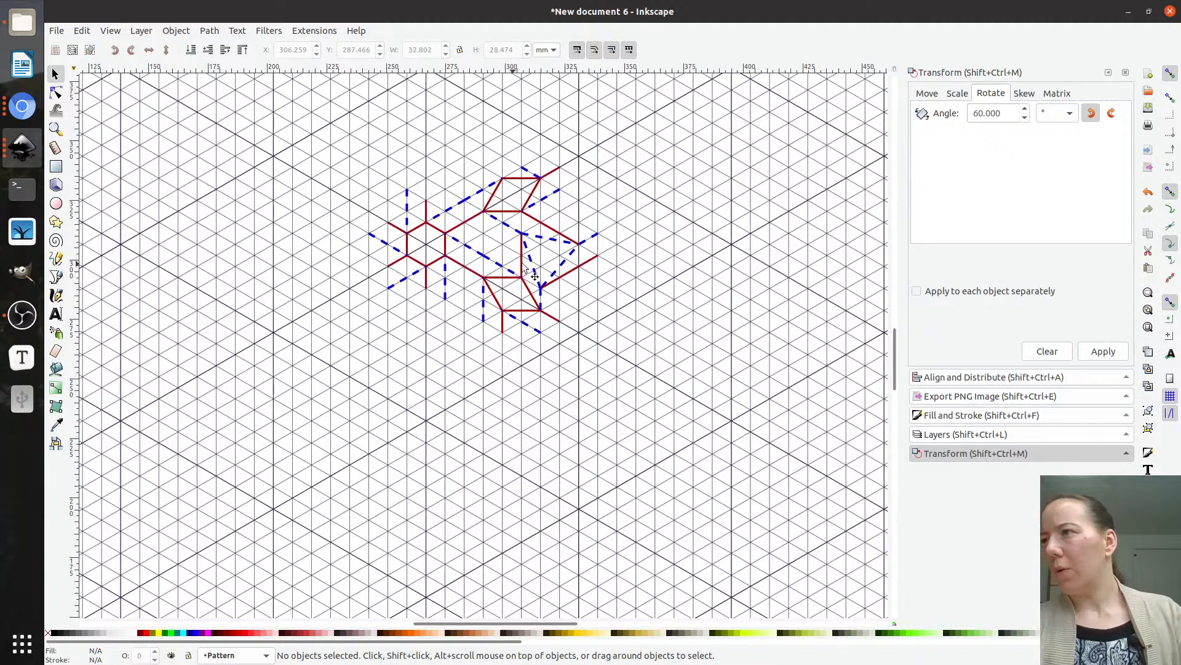
- Delete the upper rhombus twist and group the lower rhombus twist with the attached triangle twist
click(494, 282)
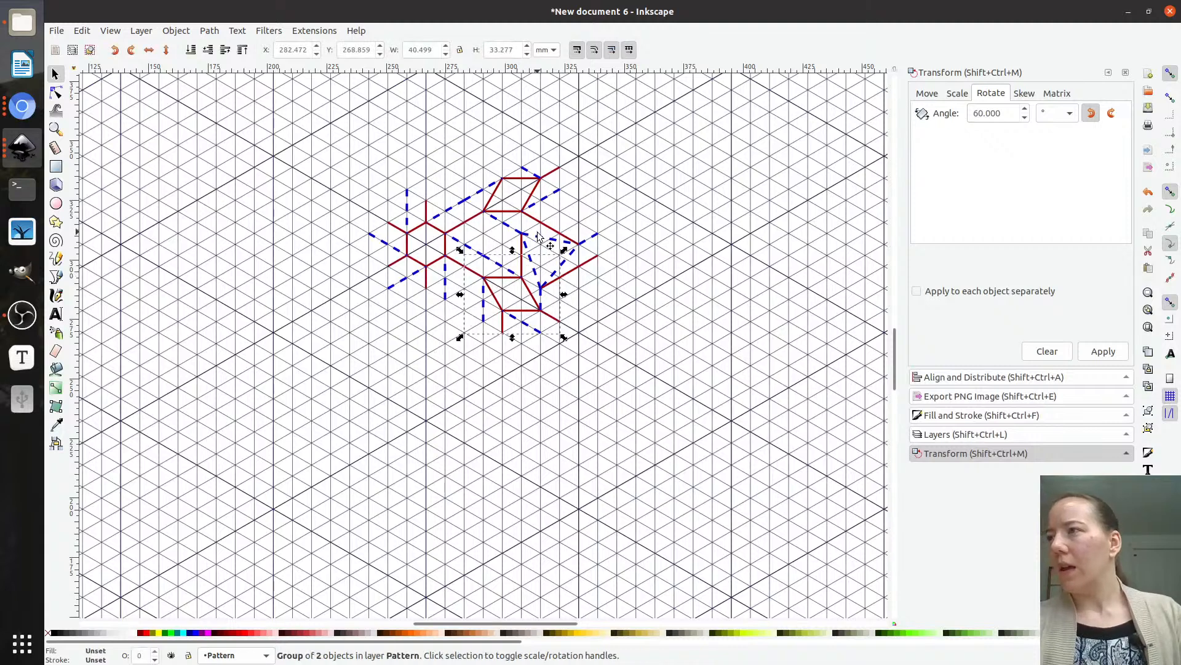
shift+click(539, 239)
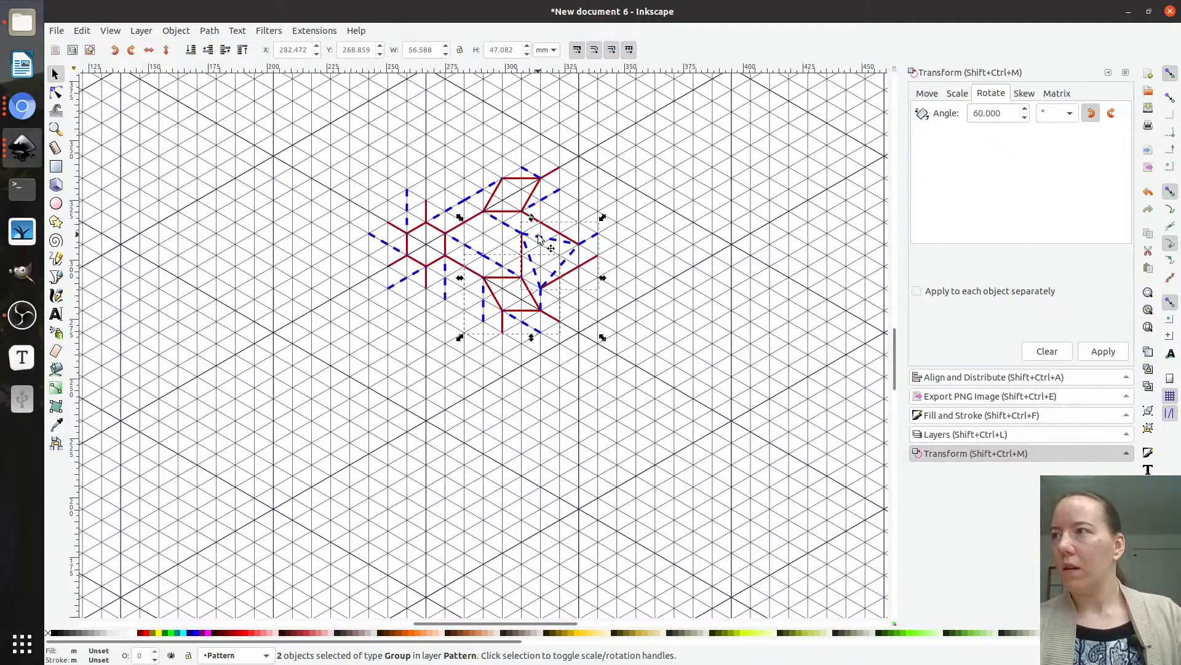
click(518, 183)
key(Delete)
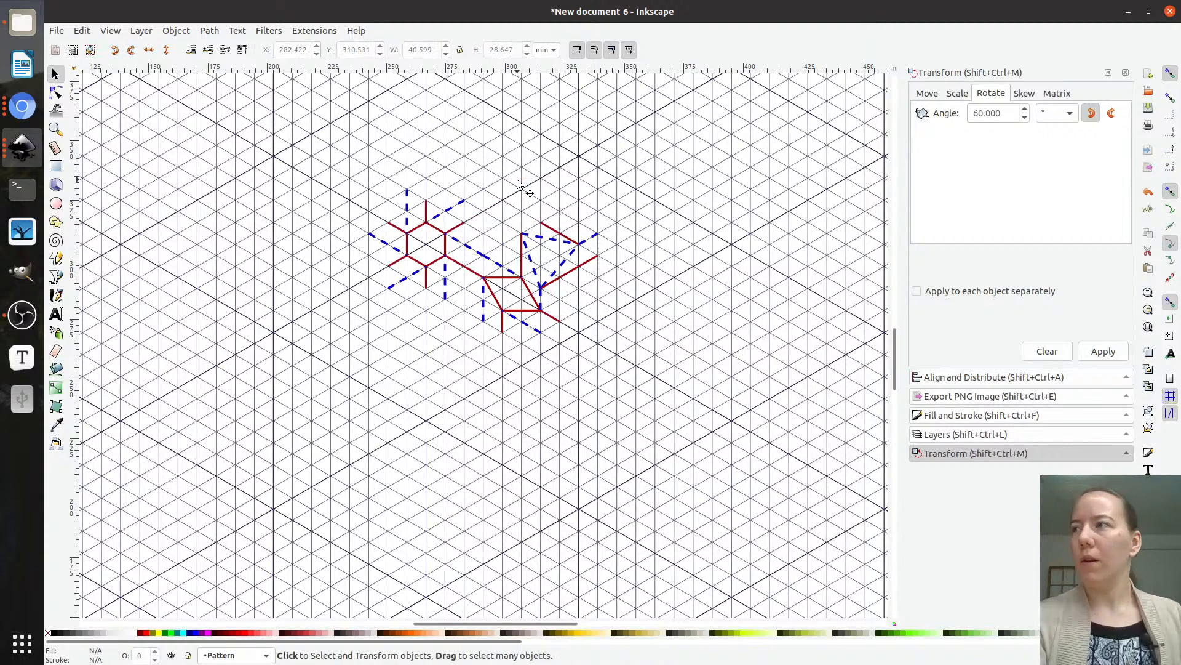
click(494, 278)
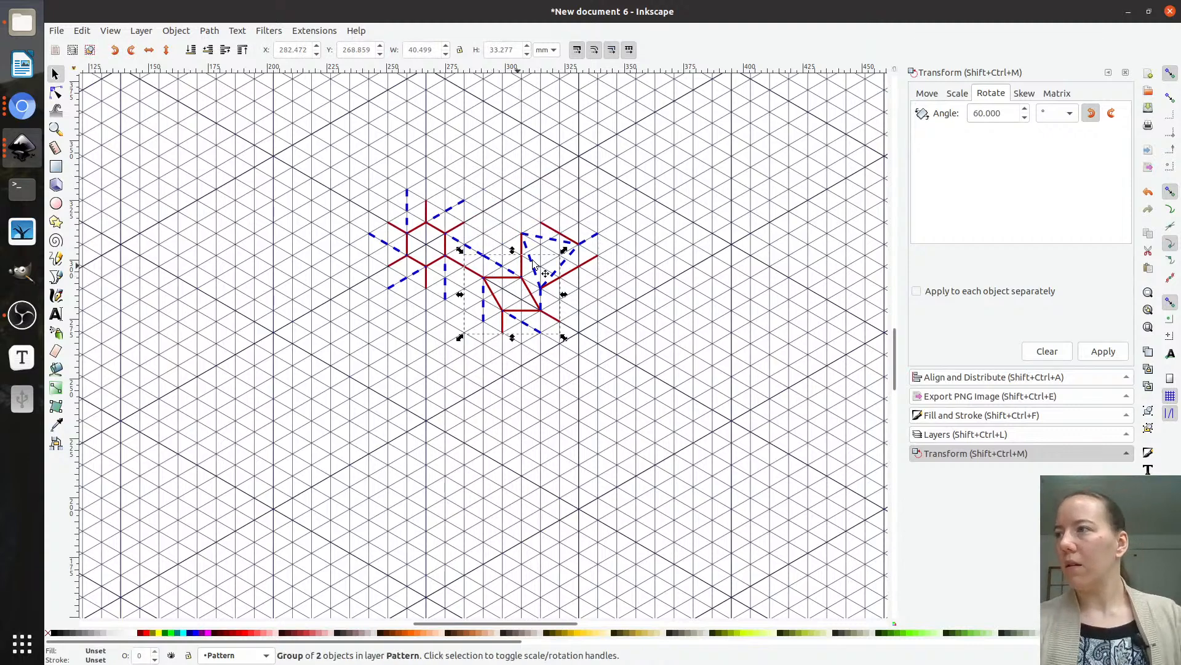
shift+click(558, 241)
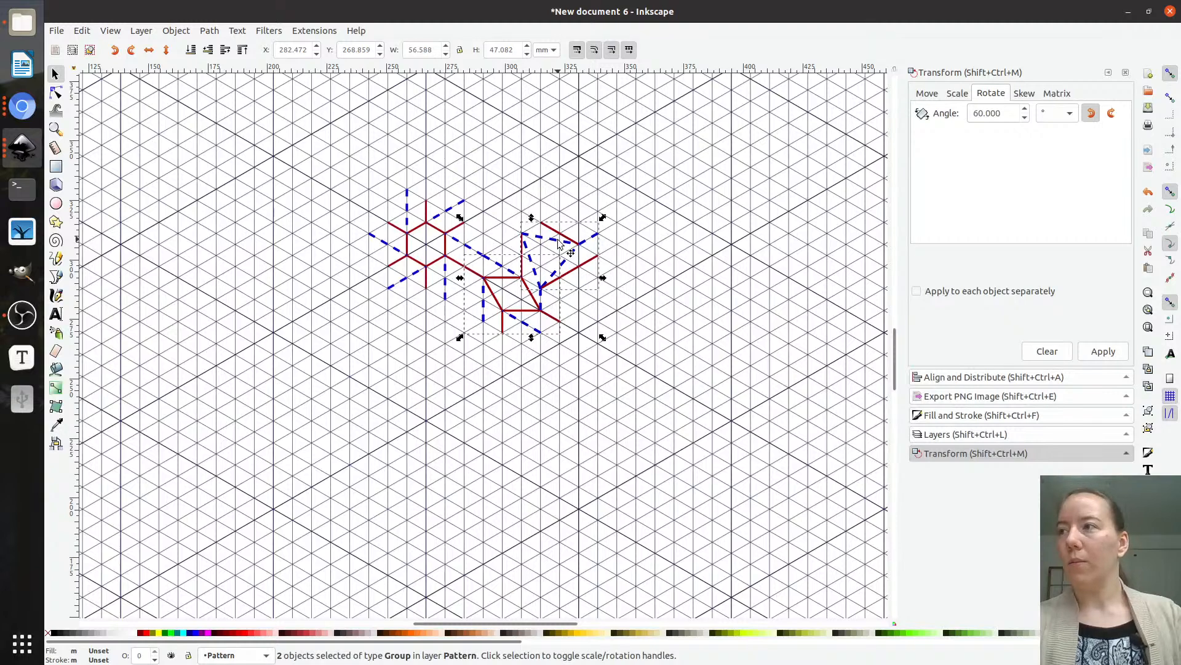
key(ctrl+g)
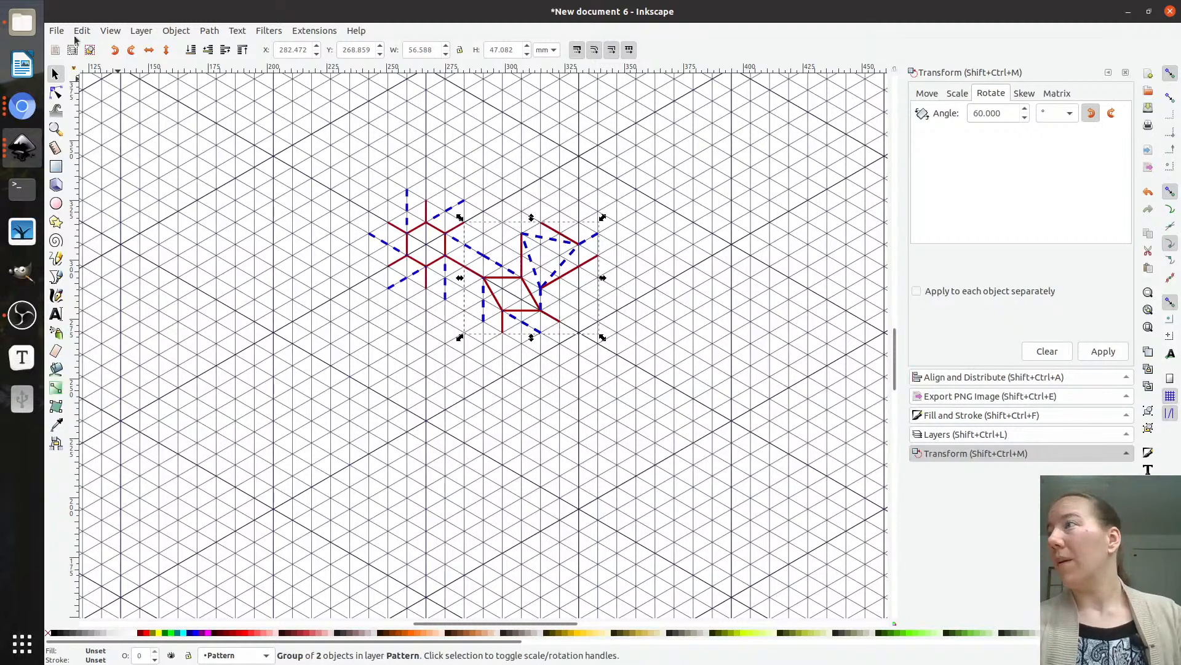
- Duplicate the rhombus-triangle group, rotate the copy 180 degrees and attach it to the opposite side of the hexagon
key(ctrl+d)
click(116, 54)
click(116, 54)
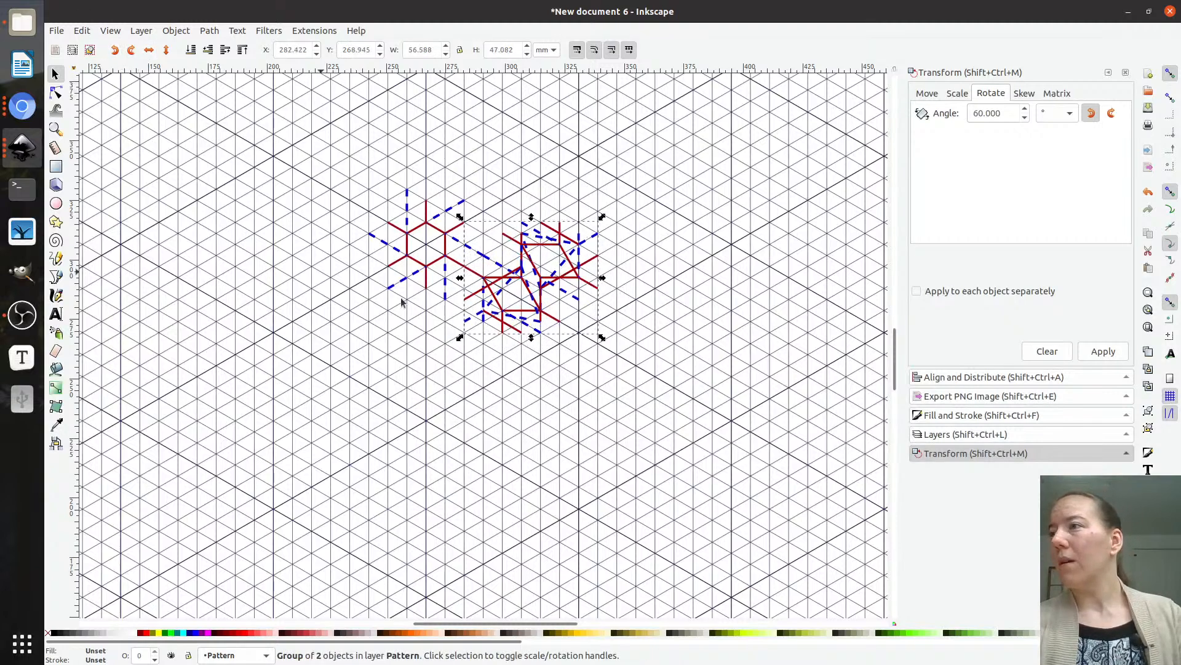
drag(541, 258, 324, 183)
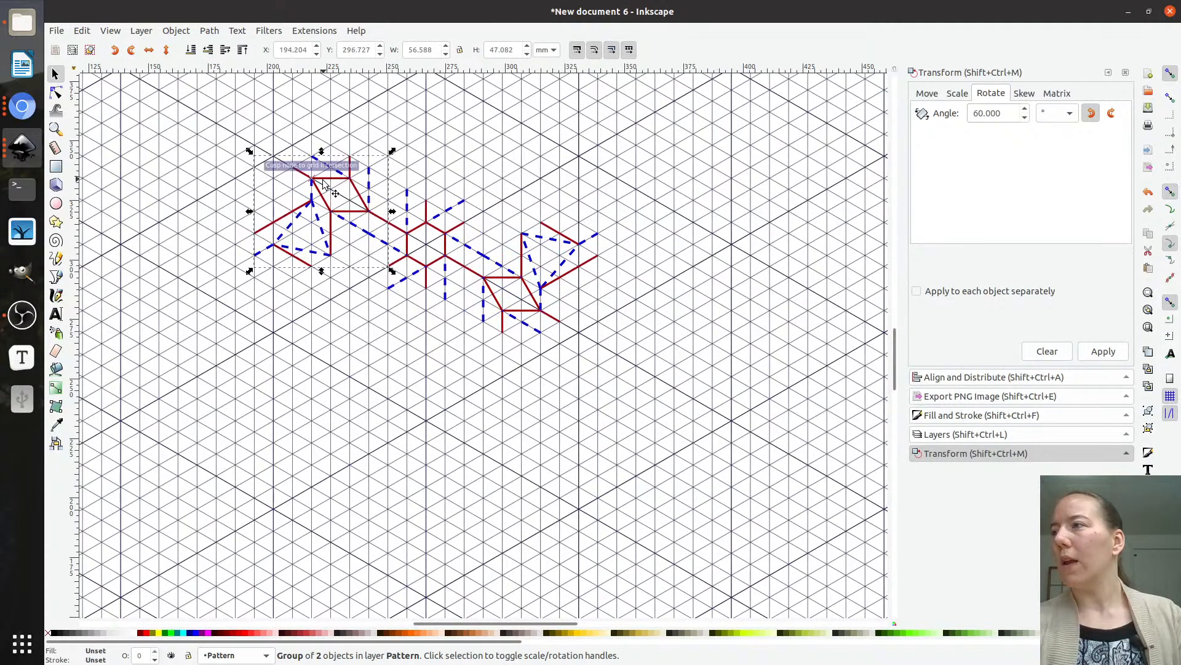
- Group the original rhombus twist to the right of the hexagon with its triangle twist
shift+click(522, 286)
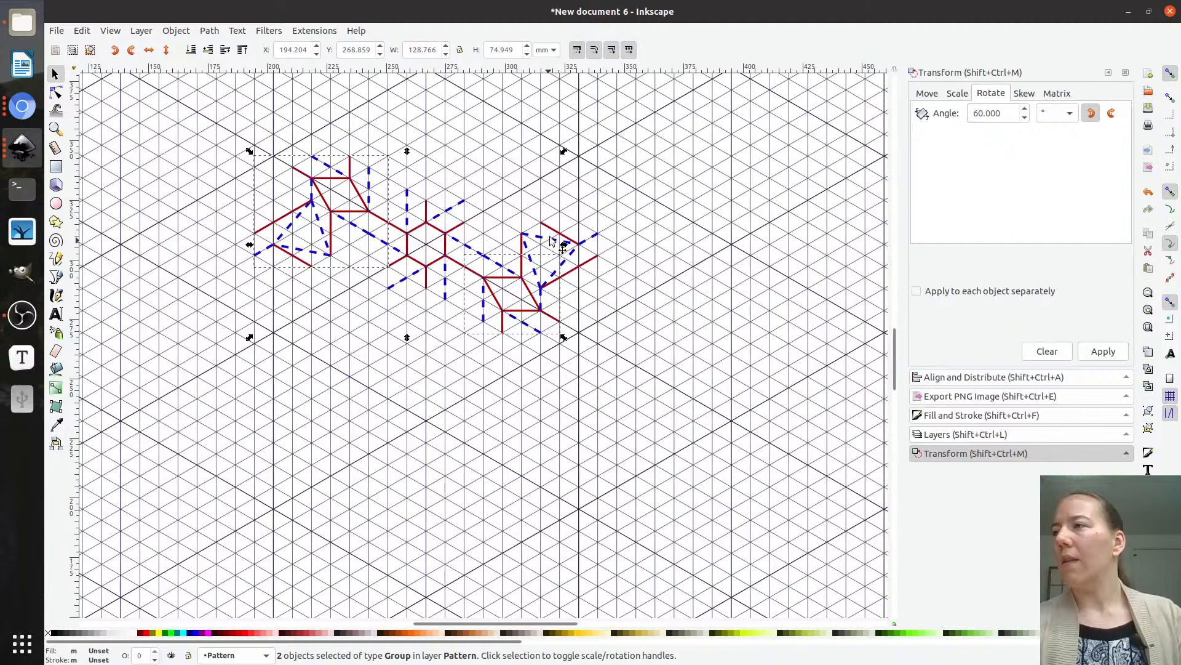
click(512, 299)
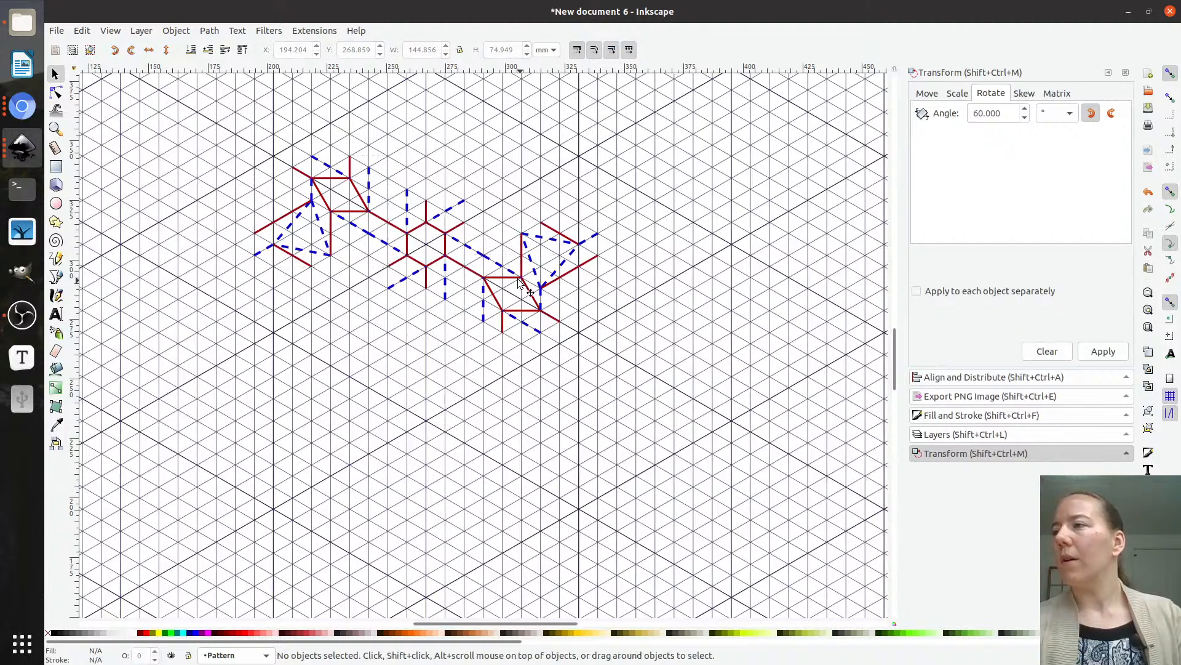
click(530, 292)
shift+click(545, 250)
key(ctrl+g)
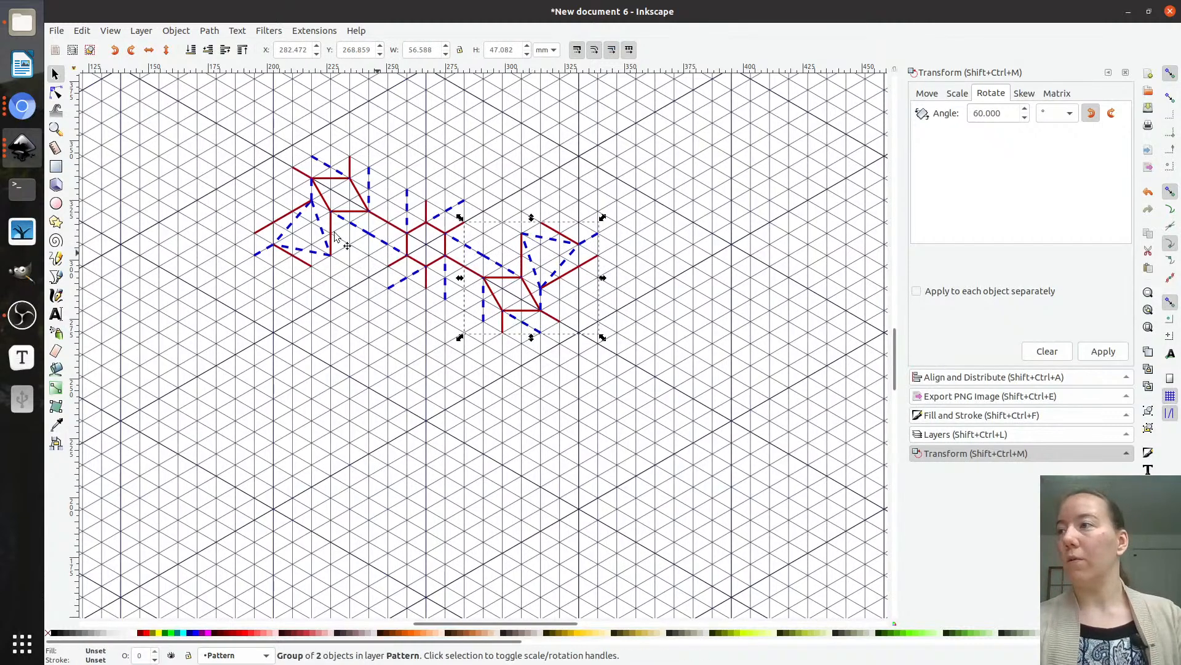
- Duplicate the two opposite rhombus-triangle groups and rotate the copies in 60-degree increments to fill all six sides of the hexagon
shift+click(332, 216)
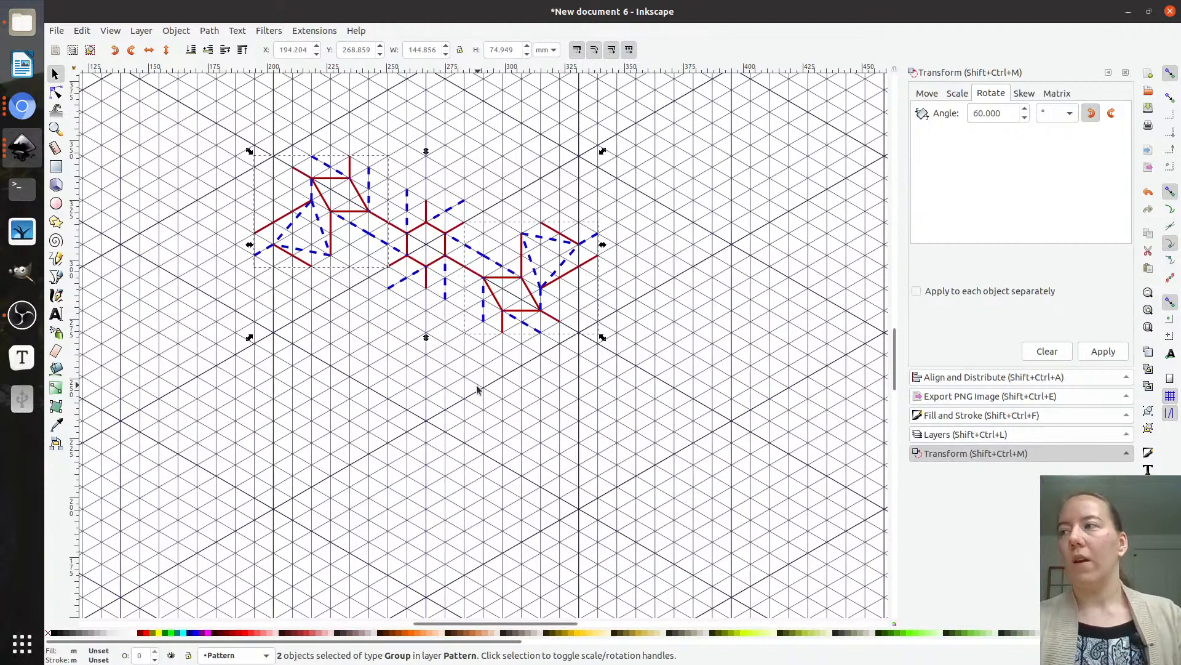
scroll(477, 389, up, 1)
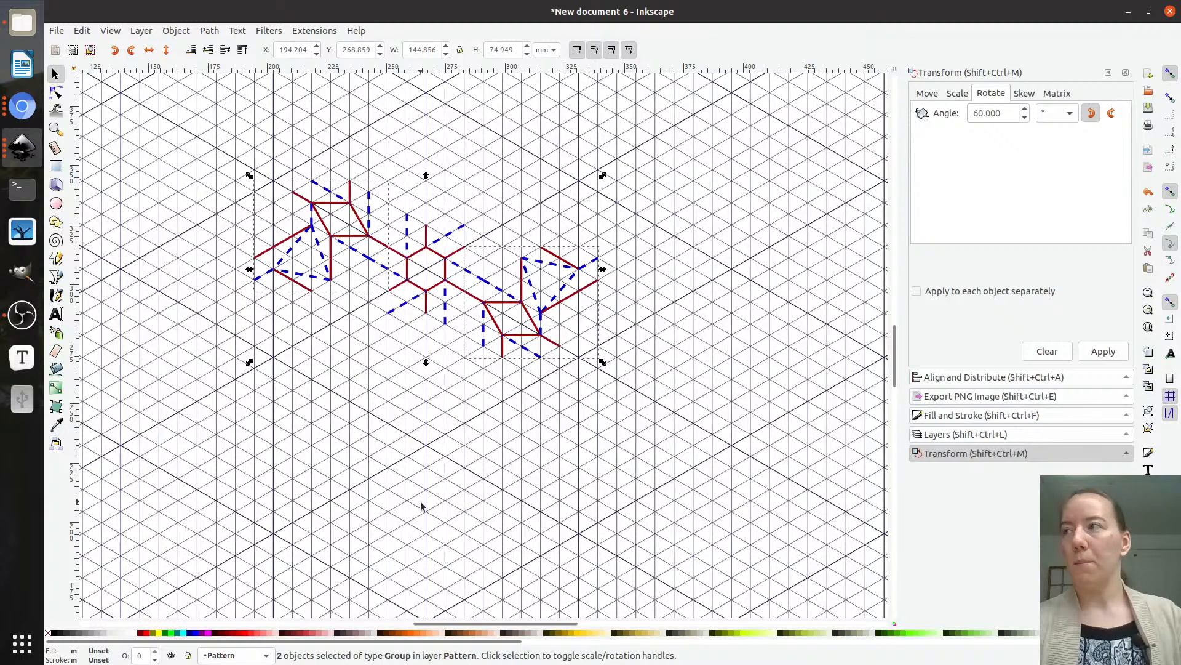
click(1094, 355)
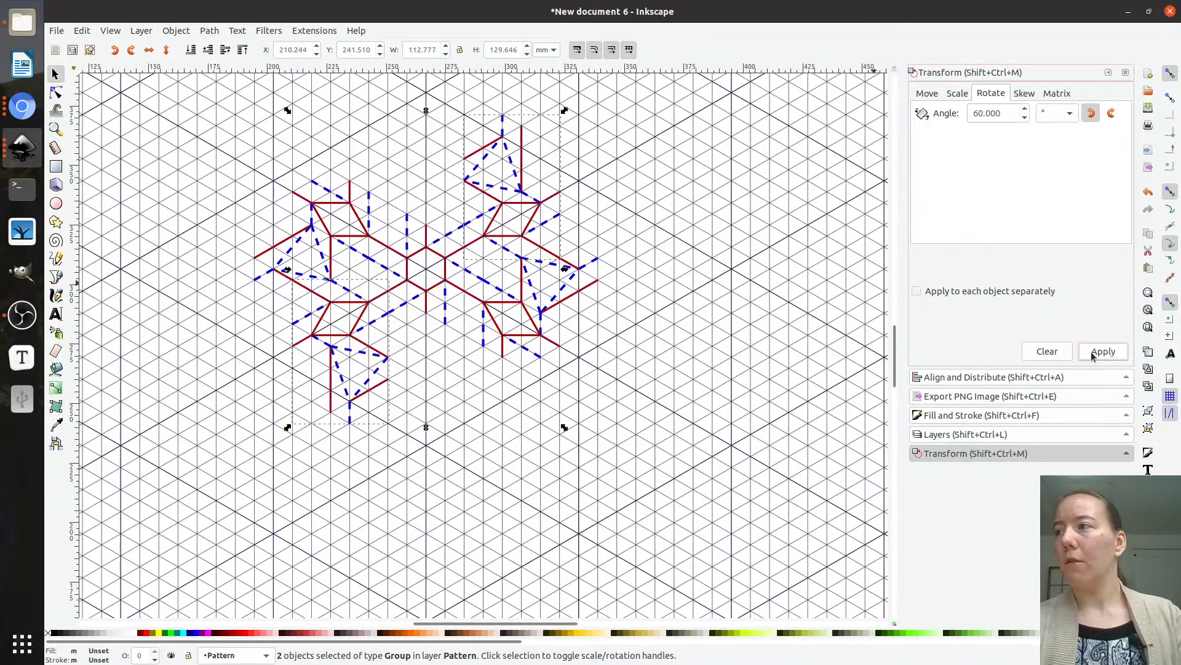
key(ctrl+d)
click(1093, 355)
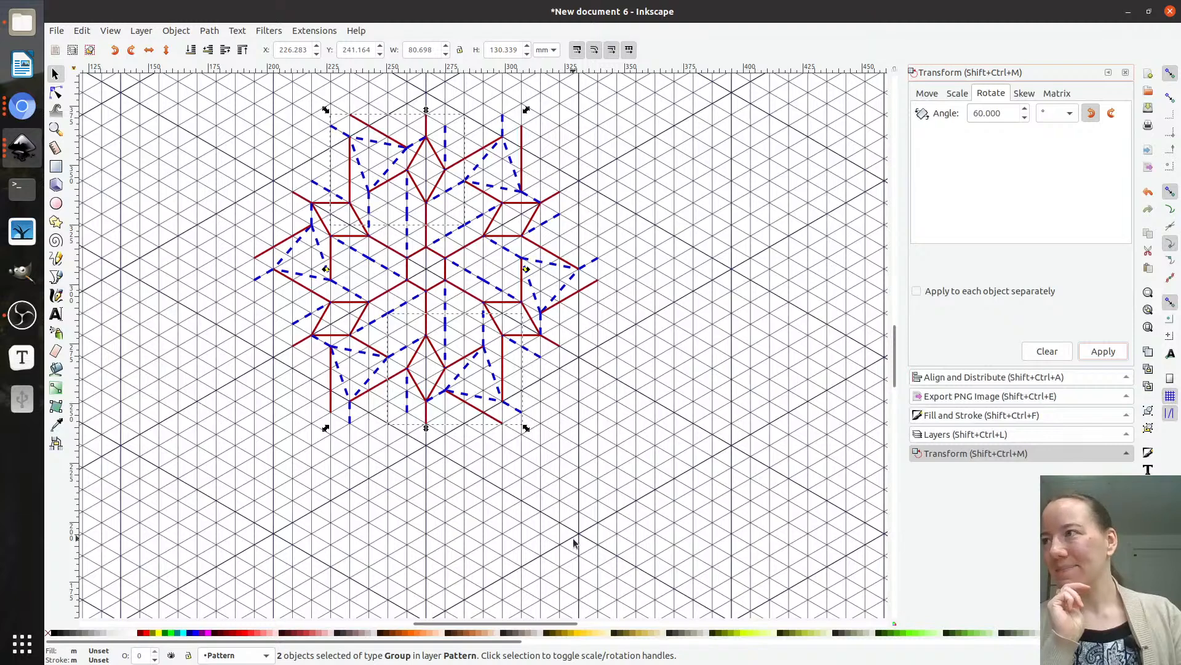
- Group the hexagon and its six surrounding rhombus-triangle groups into one unit
click(542, 510)
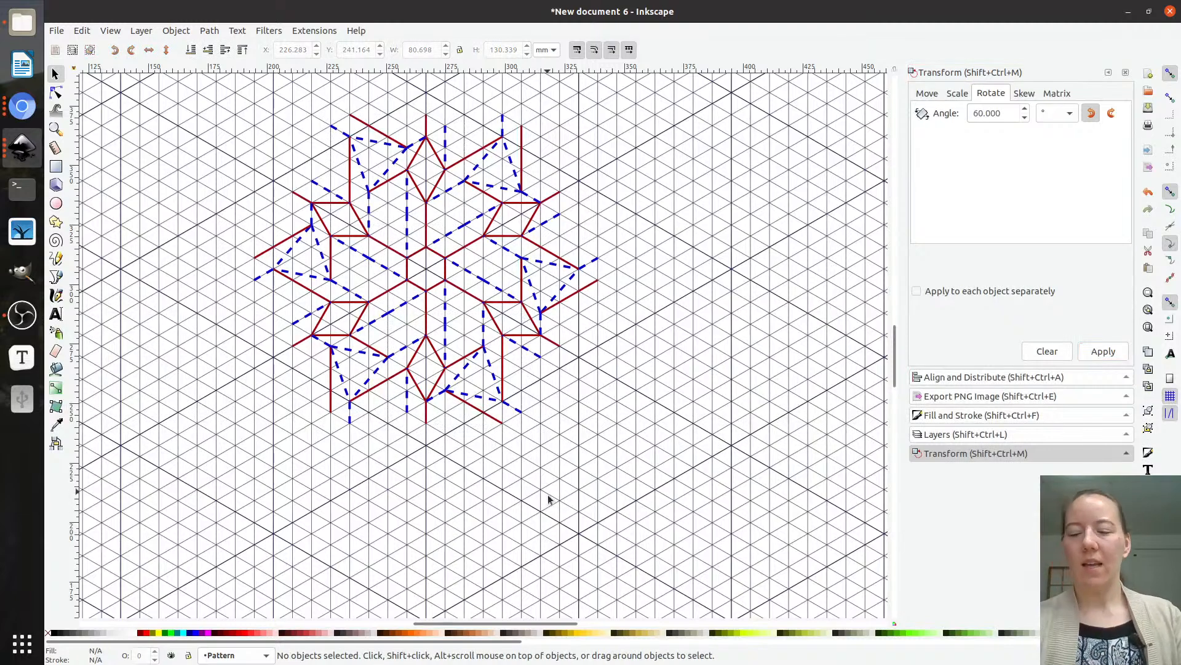
key(ctrl+a)
key(ctrl+g)
- Place a duplicate of the unit above and slightly right of the original, connecting their pleats on the grid
scroll(436, 537, down, 2)
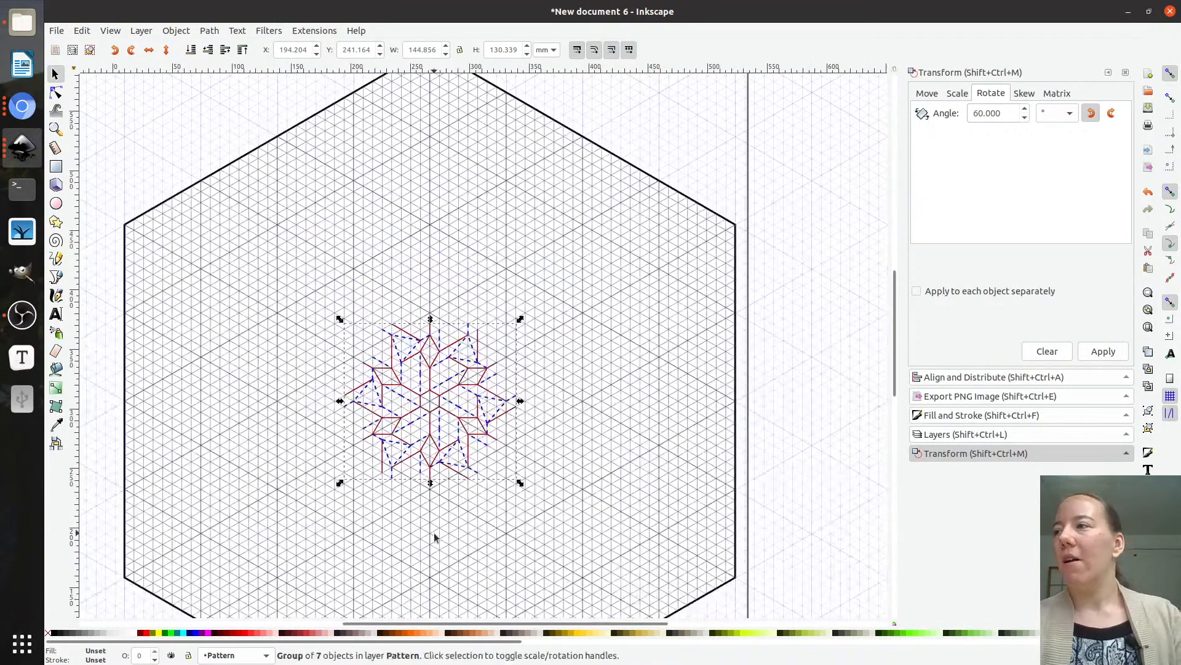
drag(444, 398, 490, 242)
key(ctrl+d)
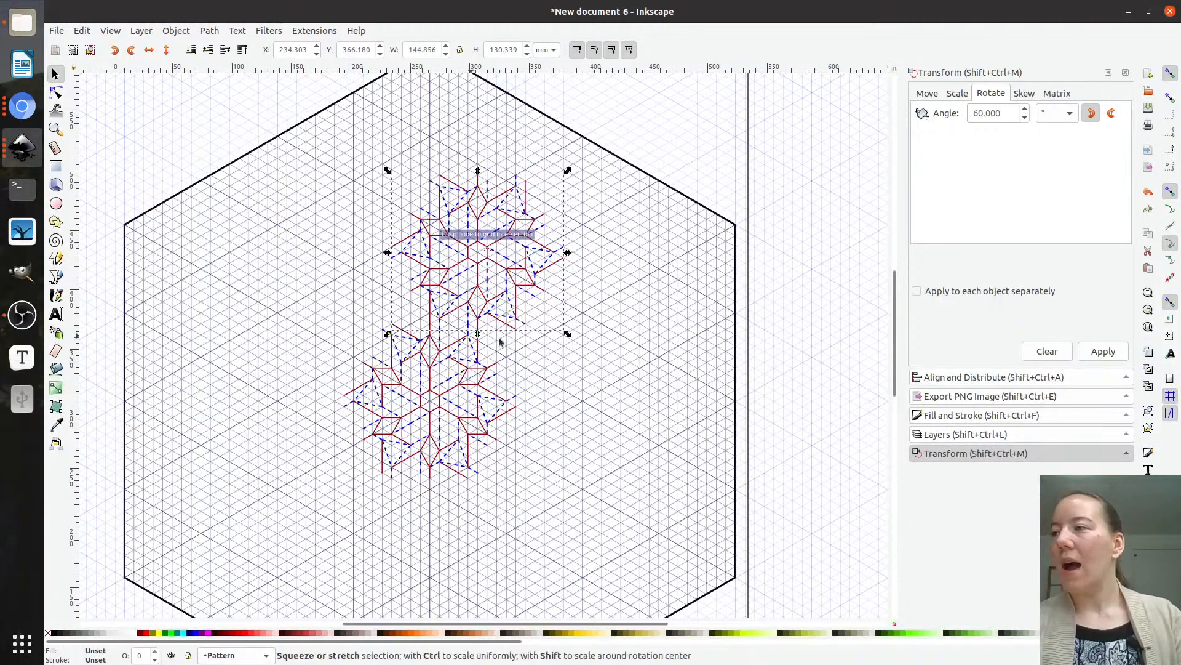
ctrl+scroll(454, 320, up, 3)
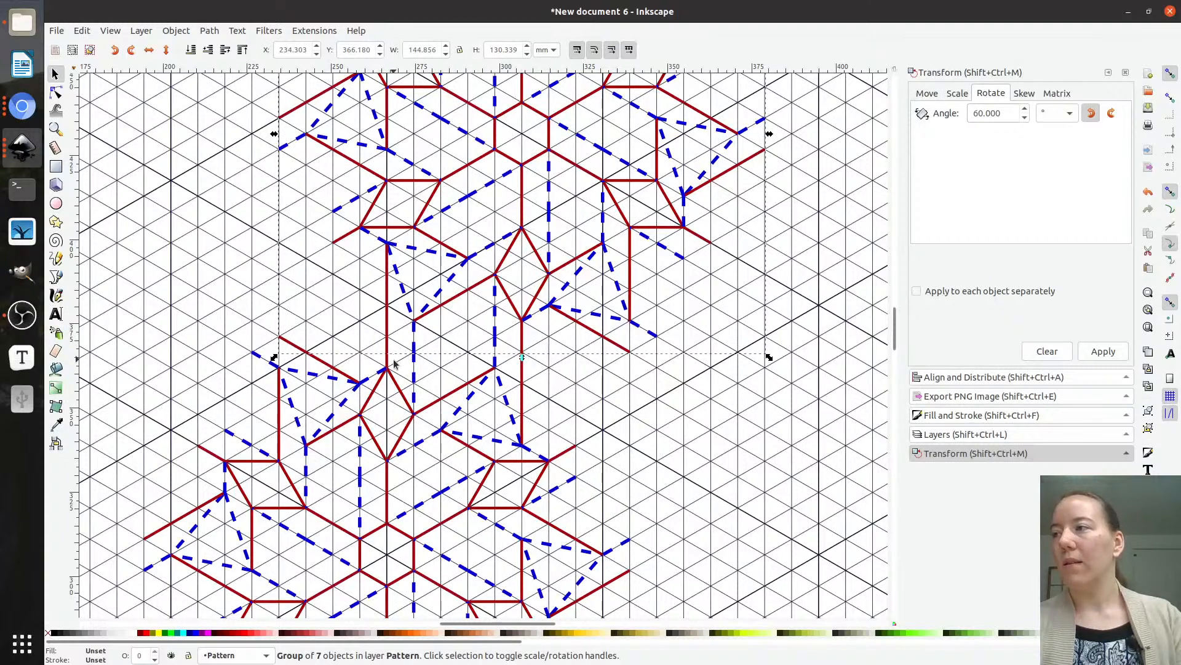
scroll(406, 348, down, 2)
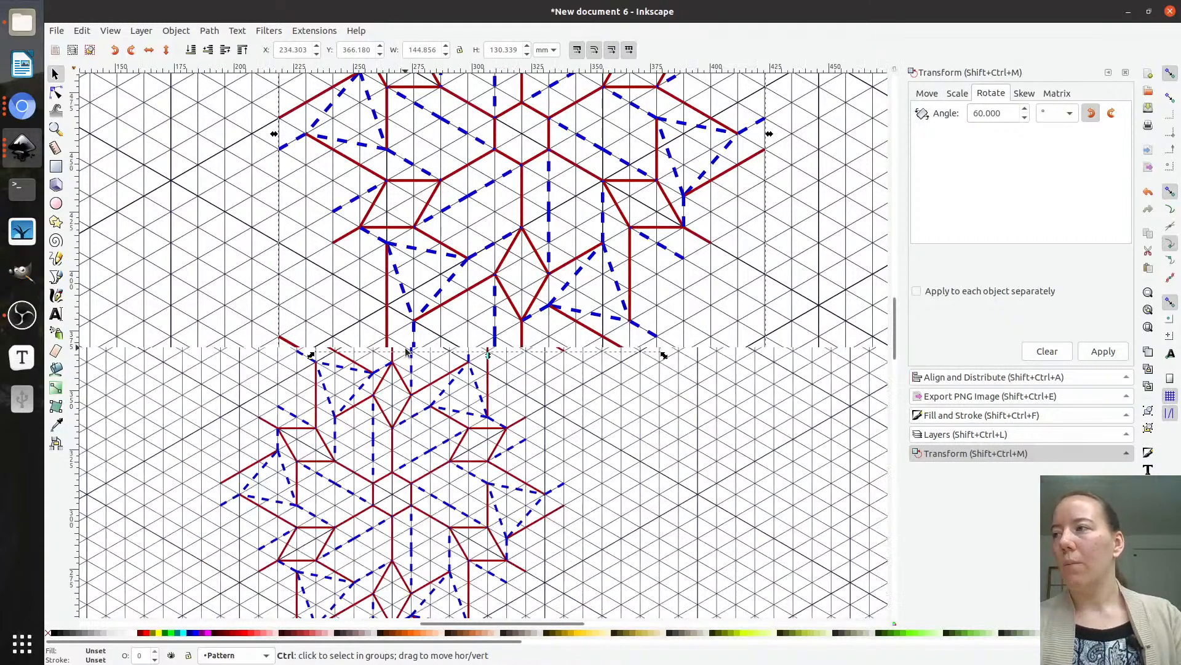
scroll(406, 351, down, 1)
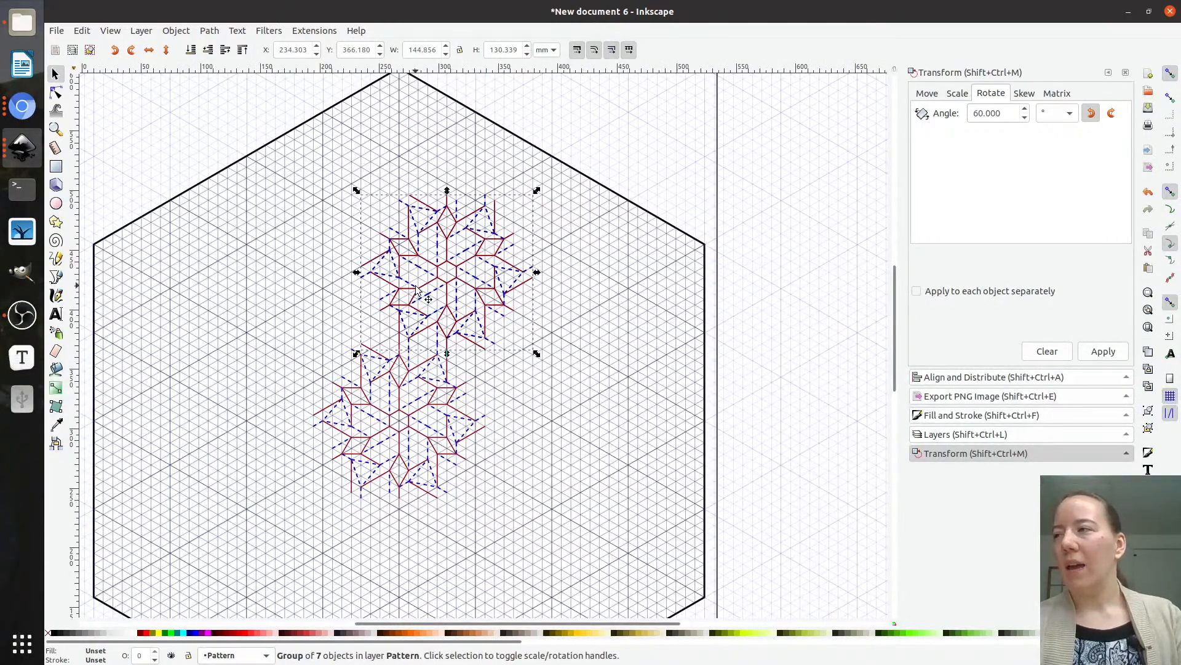
- Place five more duplicates of the unit to complete the ring around the original, aligning their pleats on the grid
drag(418, 289, 506, 528)
key(ctrl+d)
scroll(478, 459, down, 5)
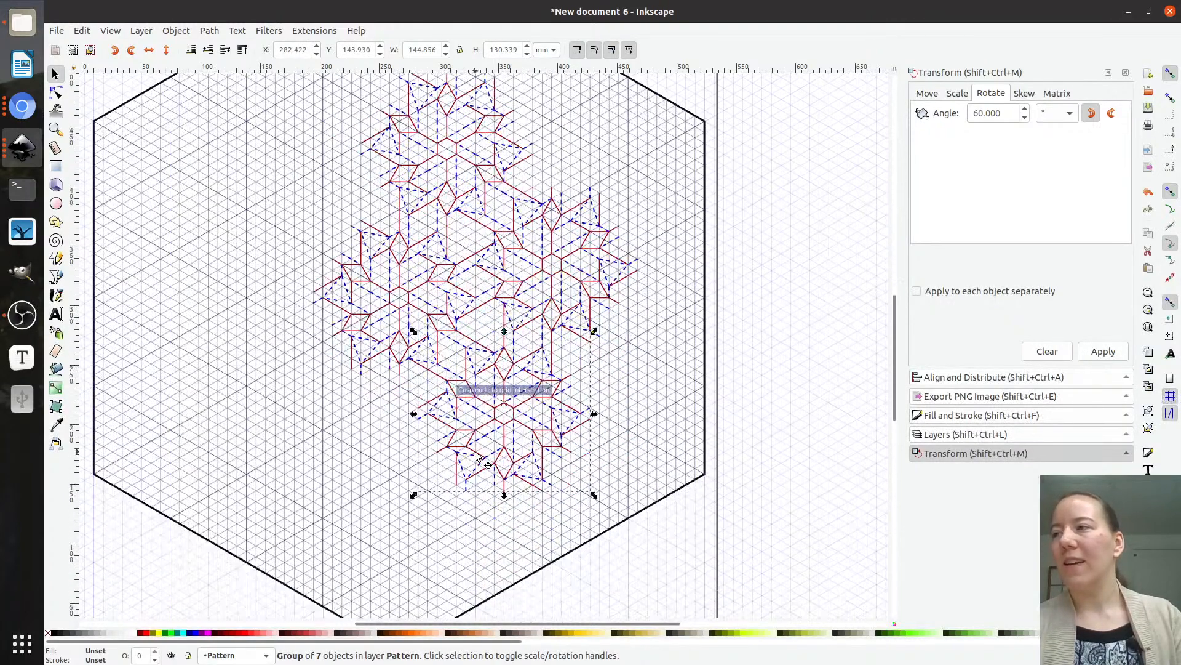
drag(504, 414, 245, 326)
click(352, 454)
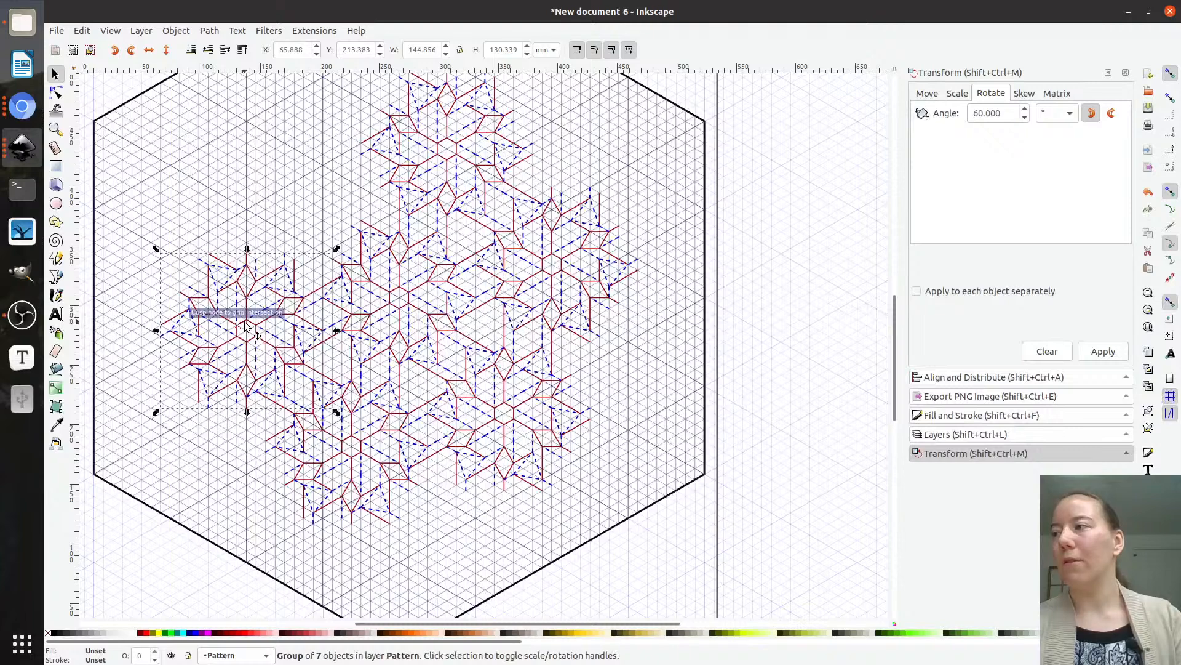
scroll(245, 326, up, 2)
mouse_move(240, 372)
mouse_down()
mouse_move(268, 215)
mouse_move(283, 212)
mouse_up()
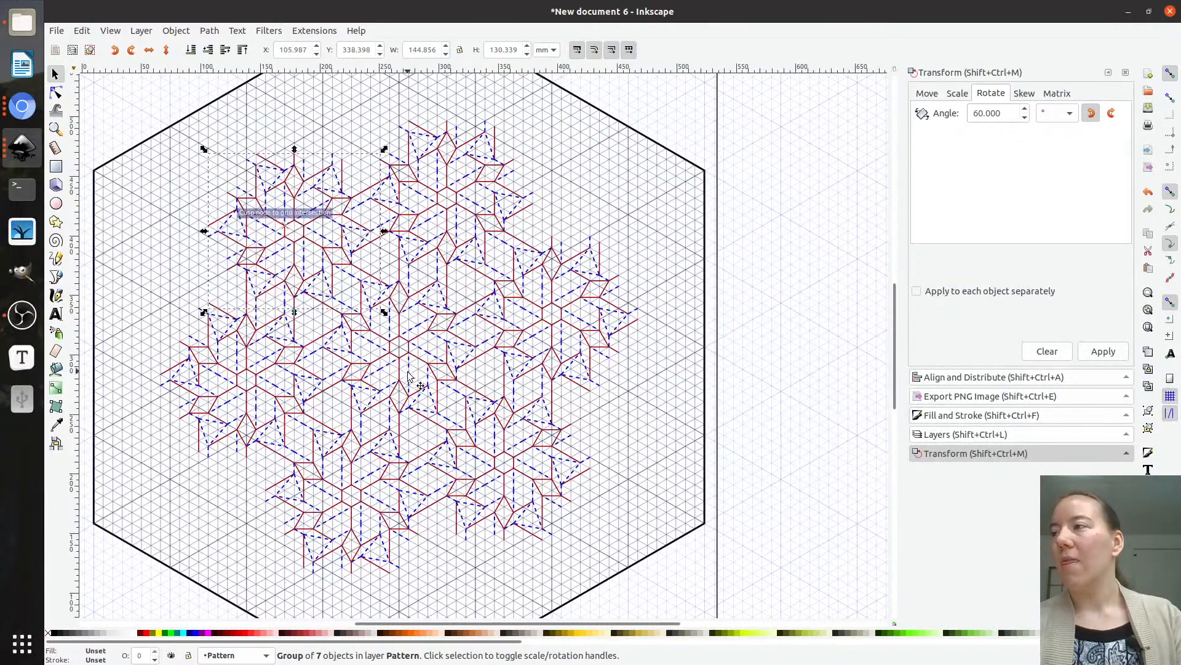
- Deselect the last placed unit and examine how the pleats connect across the ring of units
scroll(409, 377, down, 2)
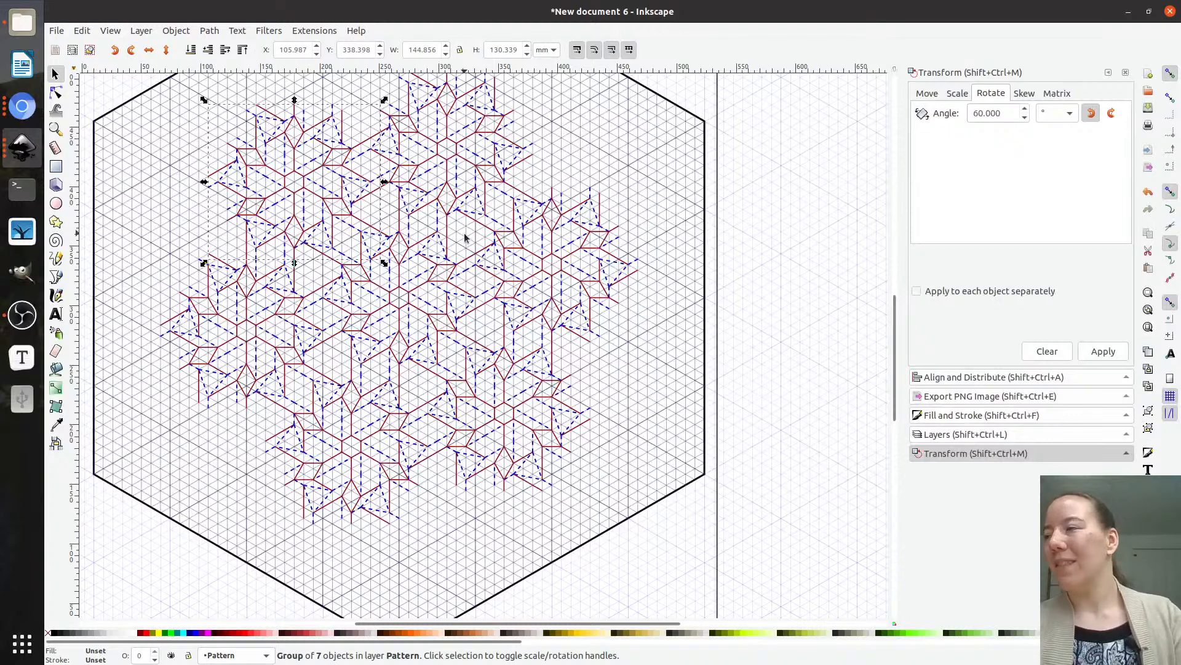
click(674, 406)
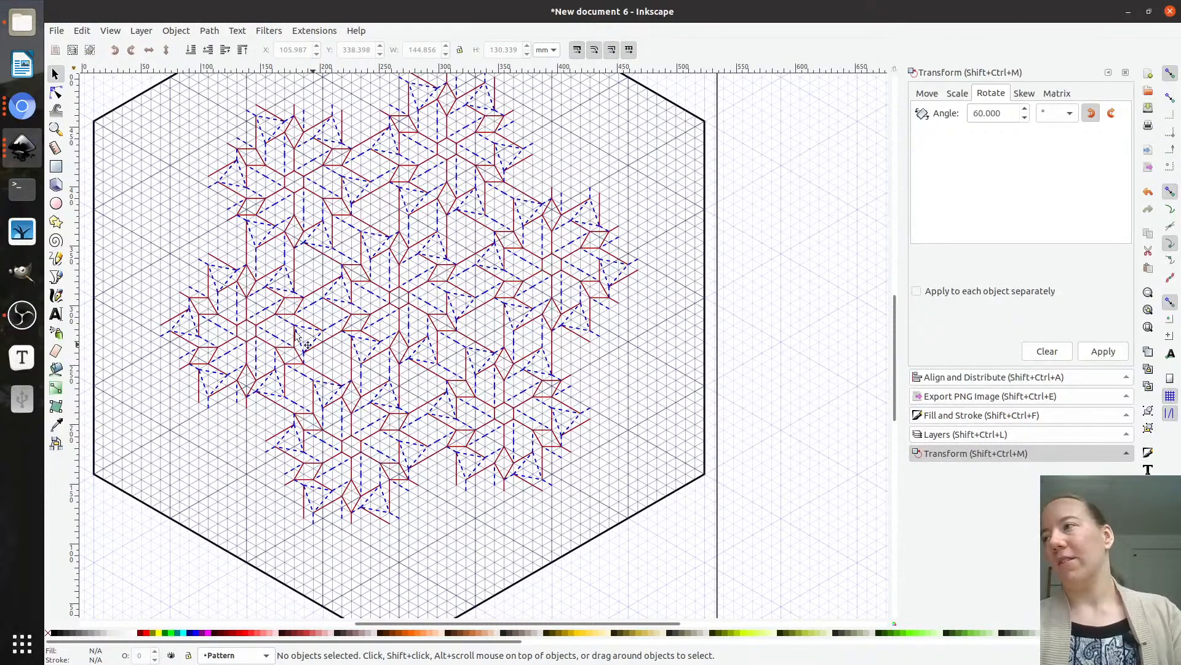
ctrl+scroll(383, 276, up, 1)
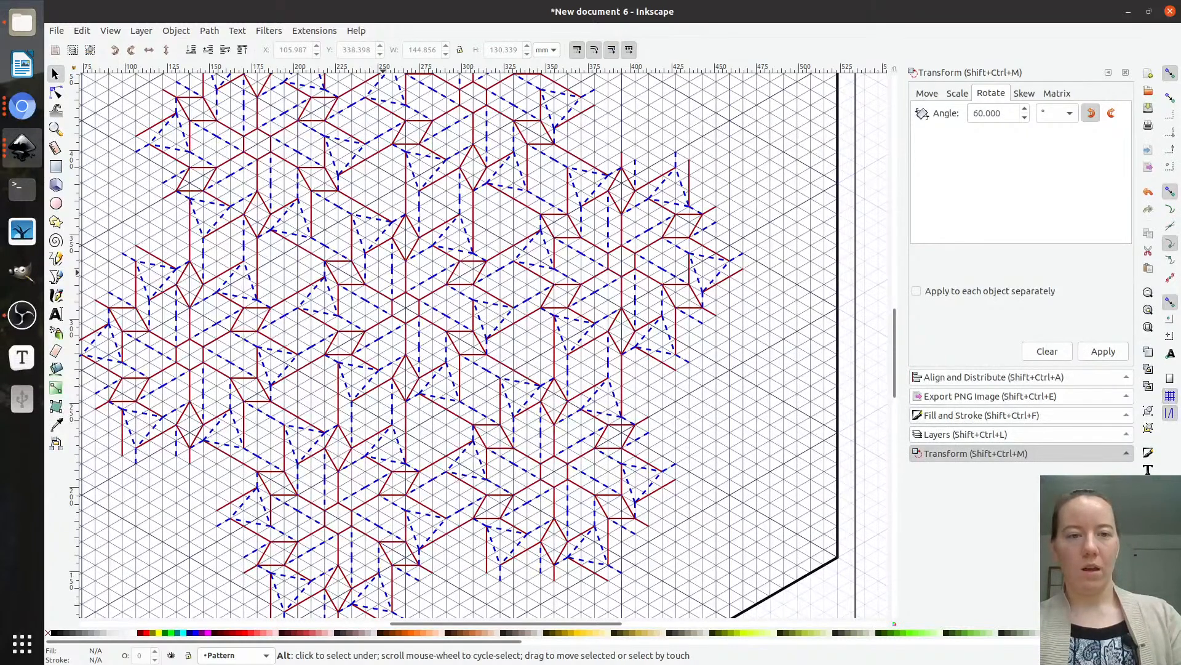
- Switch to the Sawtooth.svg document, moving the file manager window out of the way, and examine its tiled crease pattern
key(alt+Tab)
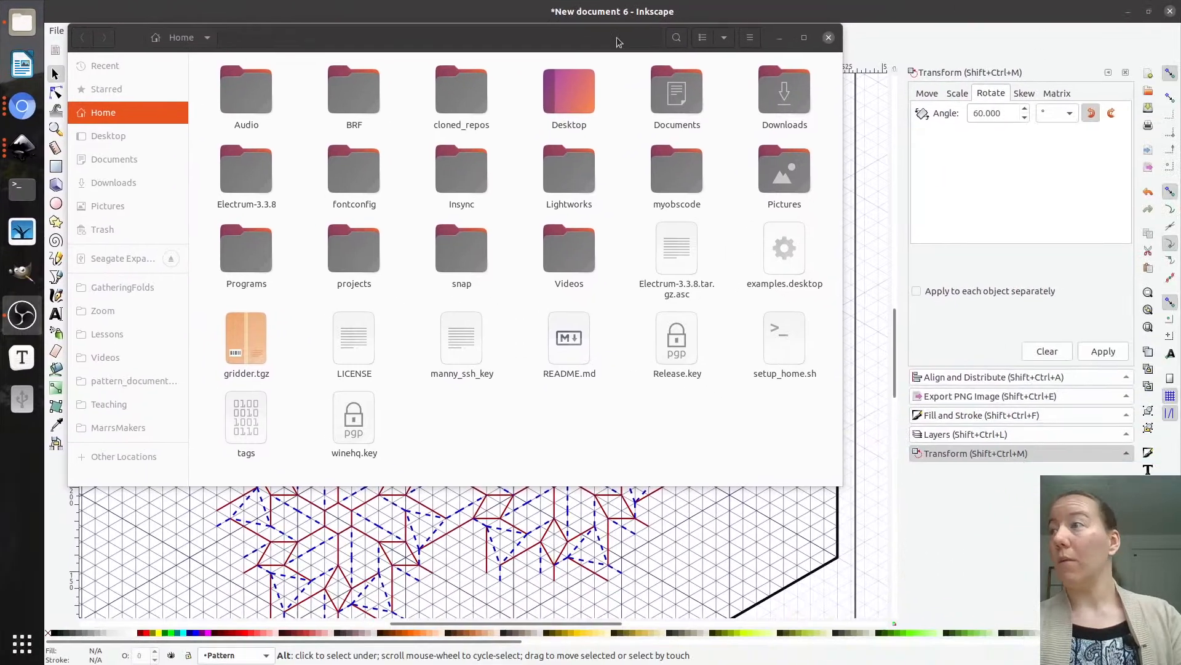
drag(594, 30, 1180, 253)
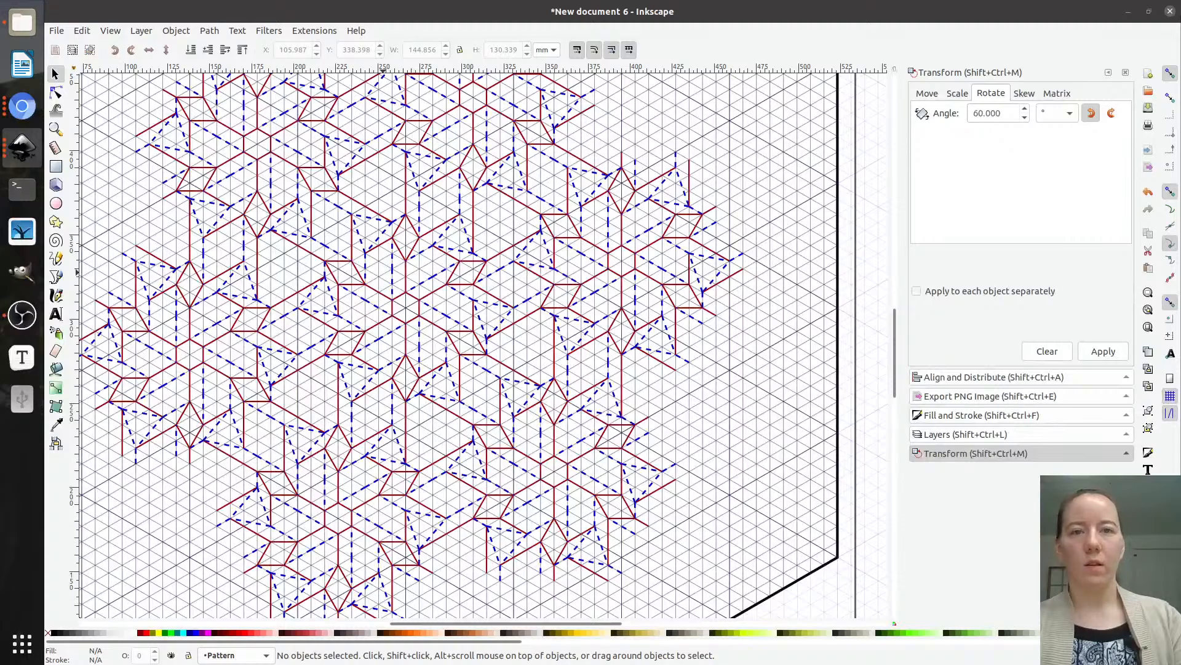
drag(1180, 12, 762, 4)
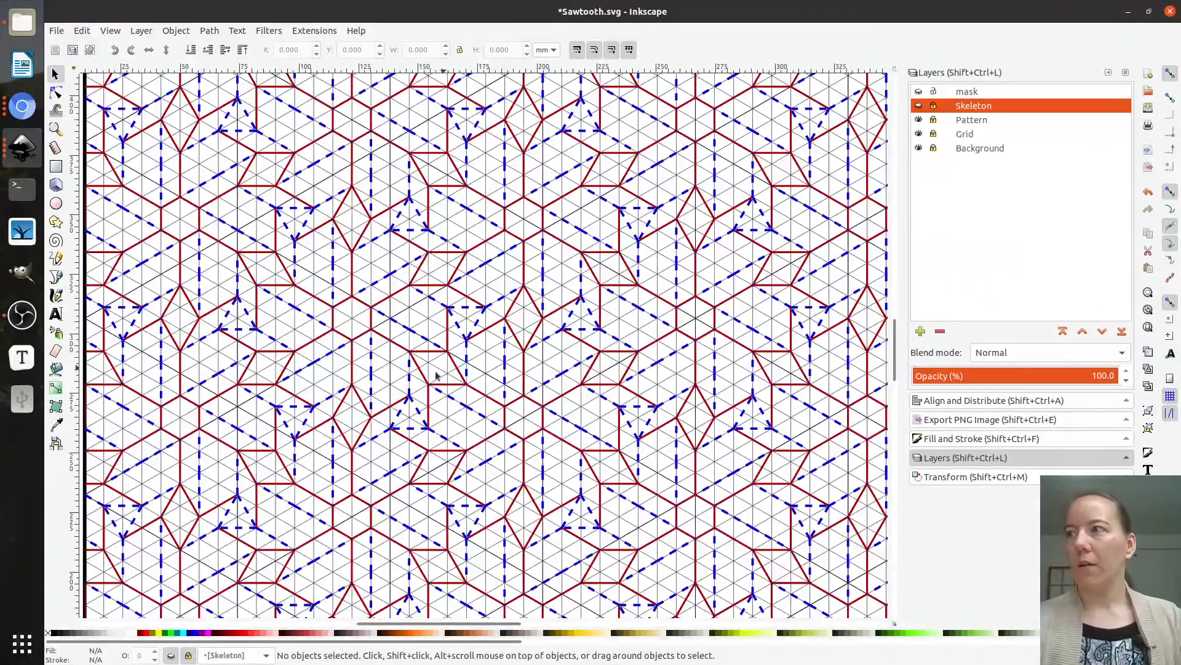
ctrl+scroll(412, 389, down, 1)
scroll(412, 390, right, 7)
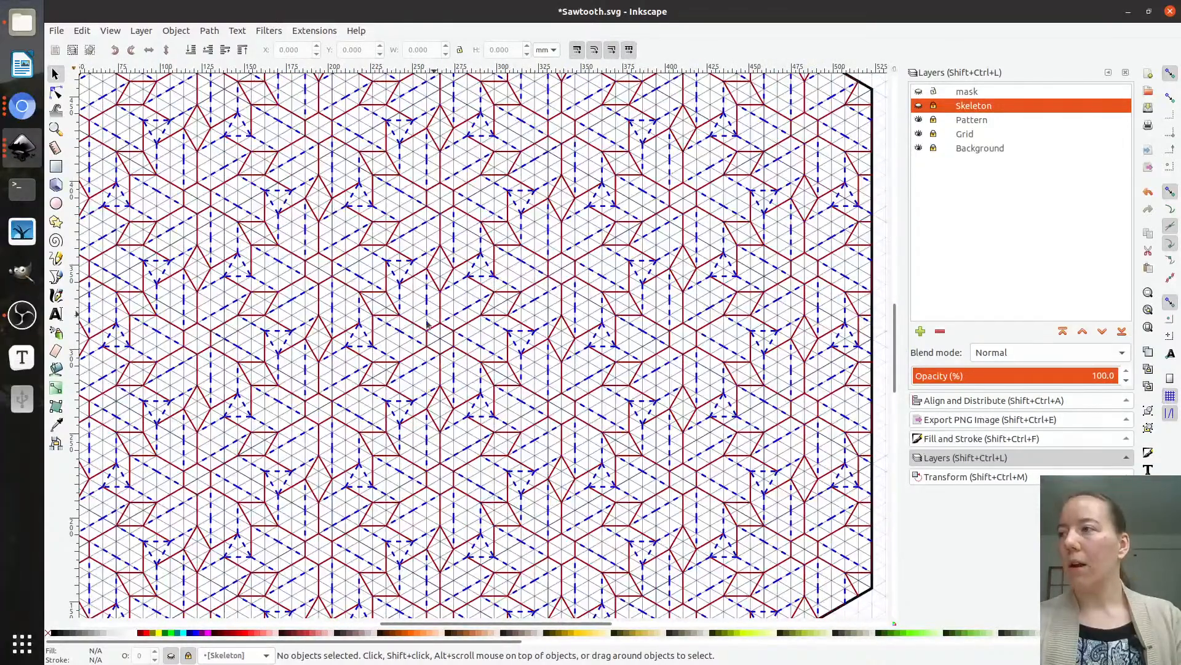
ctrl+scroll(444, 344, up, 1)
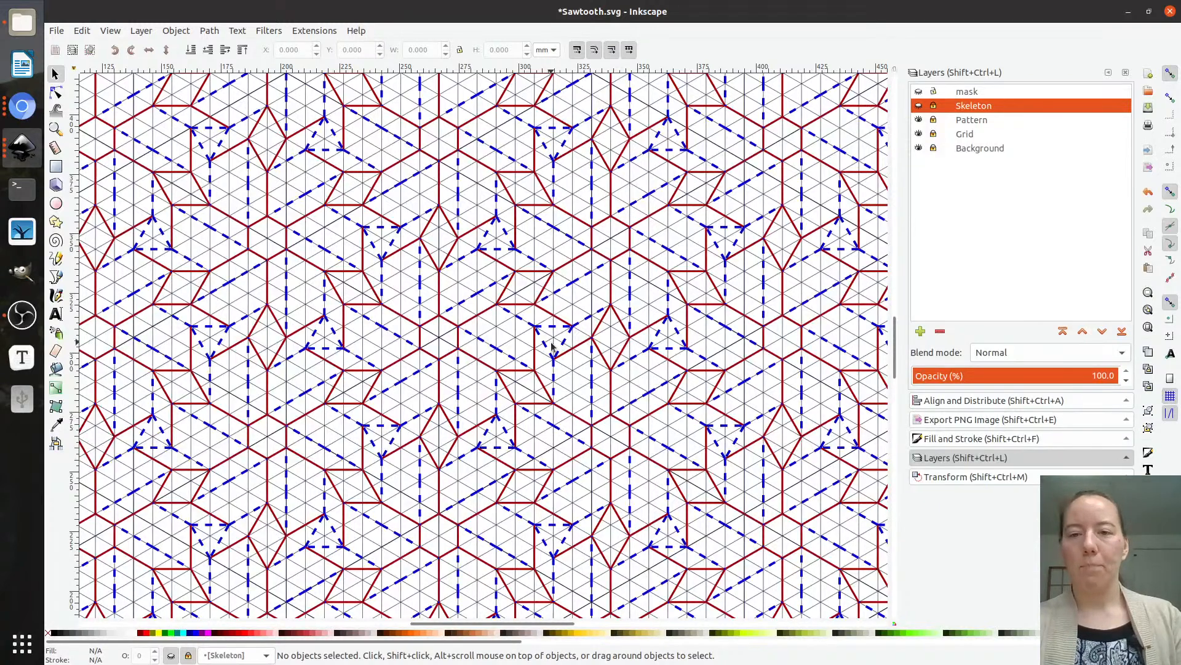
- Compare the Sawtooth.svg tiling with the ring of star-shaped units in New document 6, ending on the whole ring
key(alt+Tab)
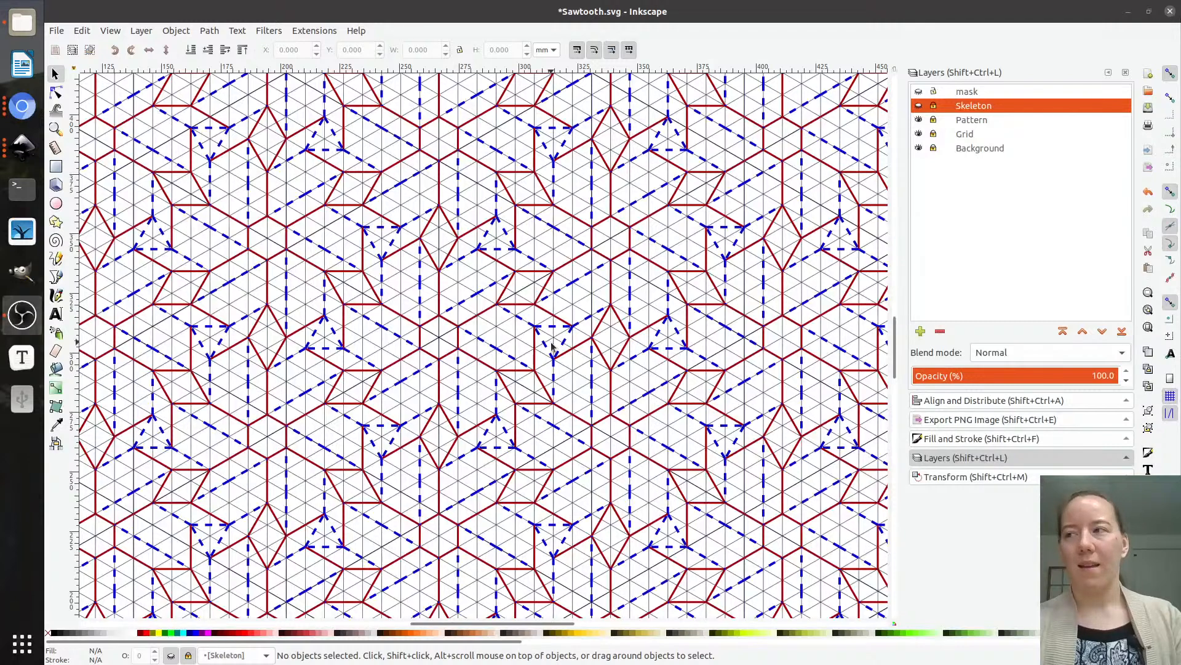
key(alt+Tab)
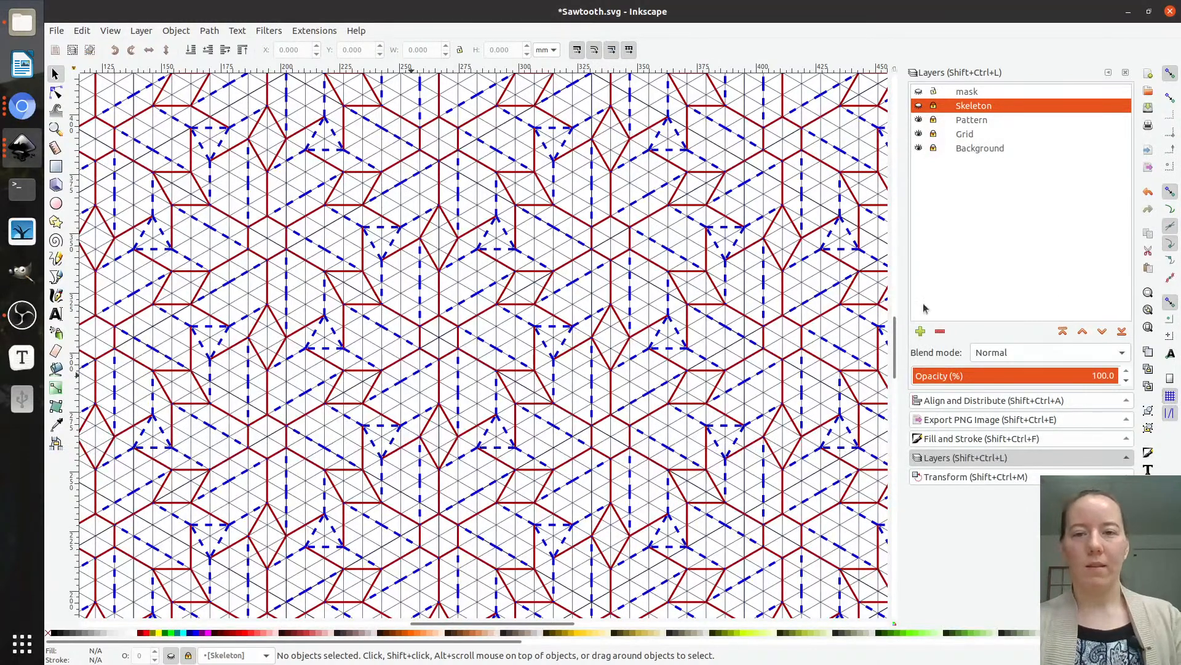
key(alt+Tab)
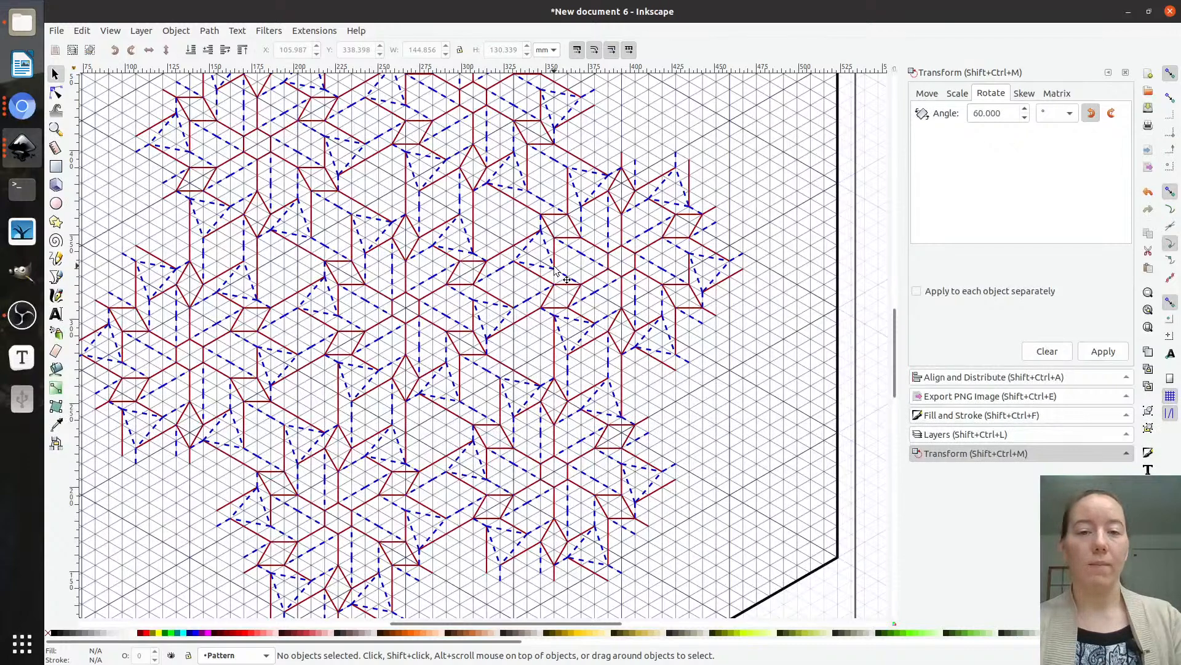
key(alt)
key(alt+Tab)
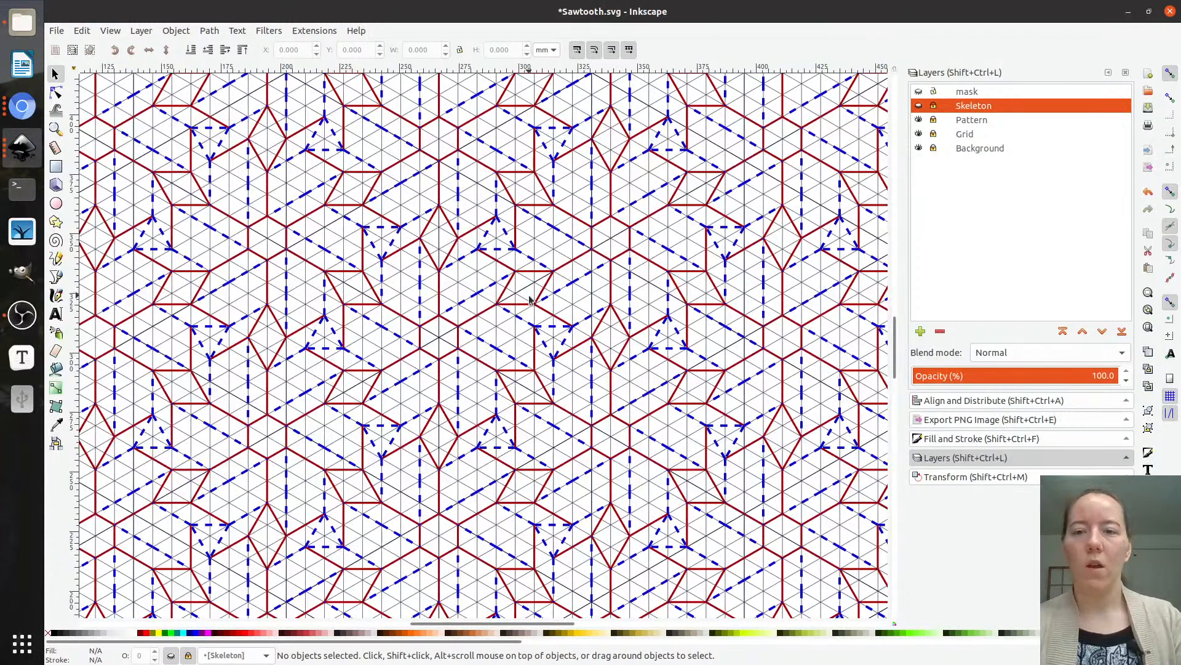
key(alt+Tab)
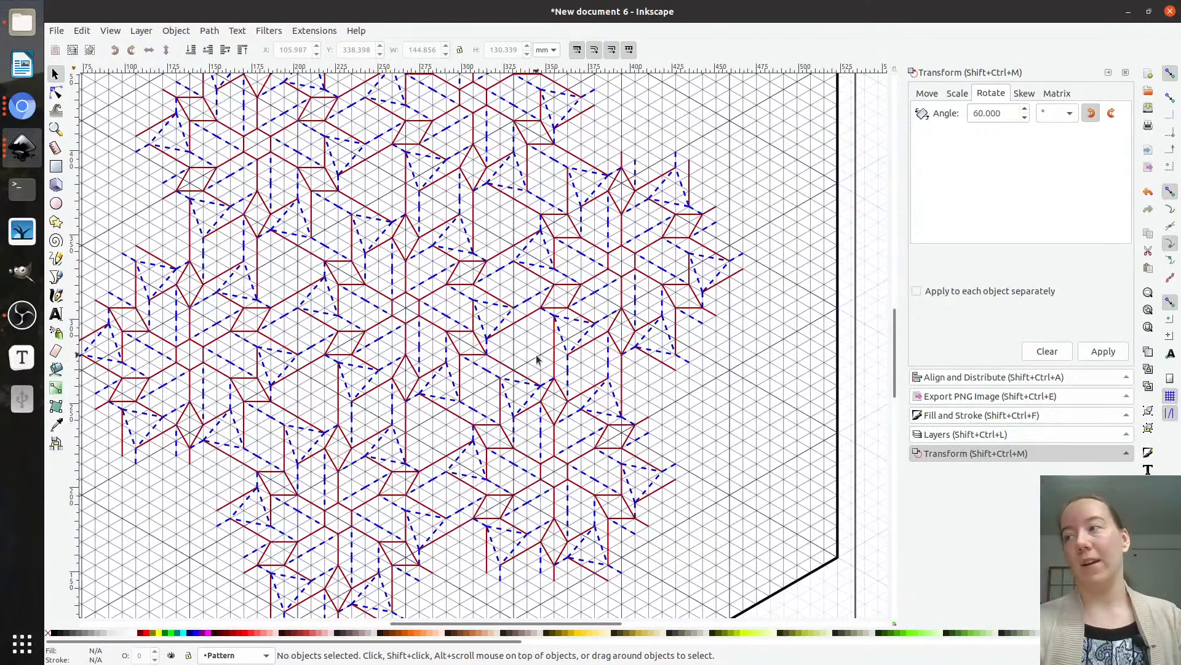
ctrl+scroll(393, 332, down, 2)
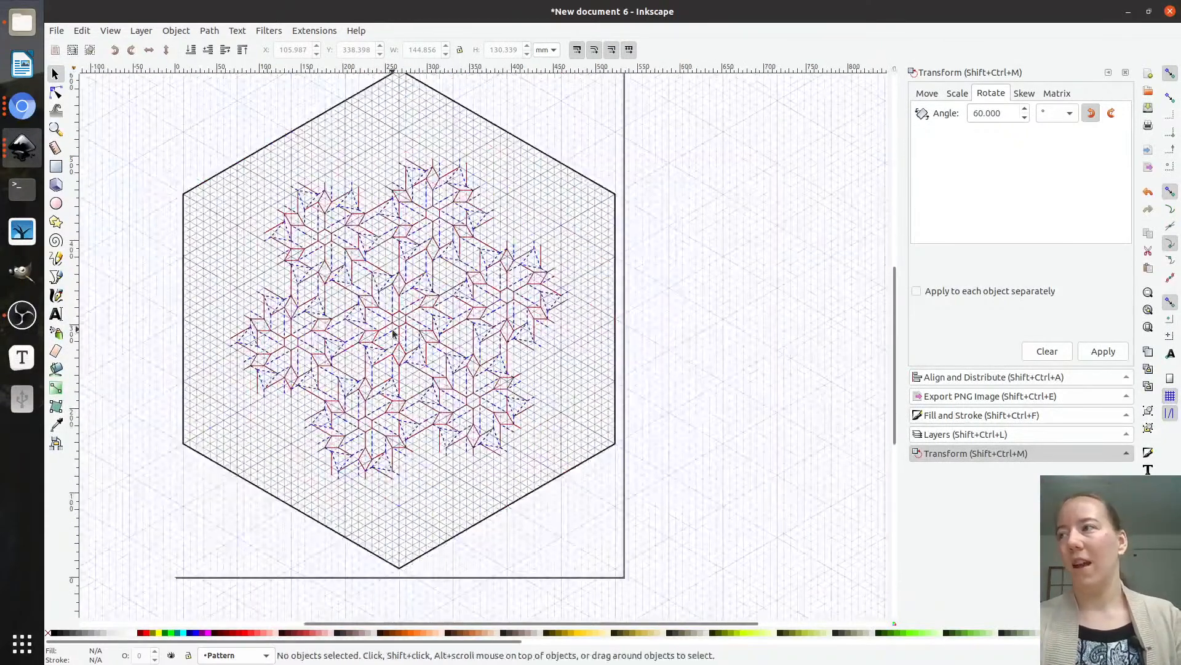
ctrl+scroll(393, 332, up, 1)
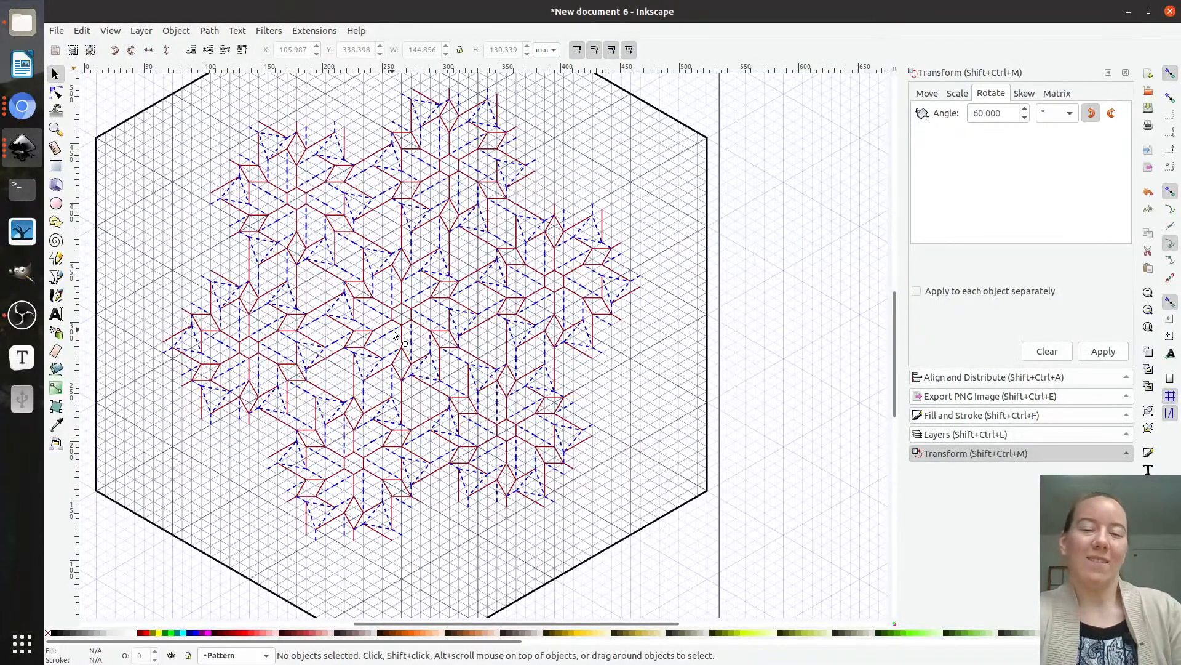
- Switch to New document 3 with the collection of individual twists and clear the selection there to review them
key(alt+Tab)
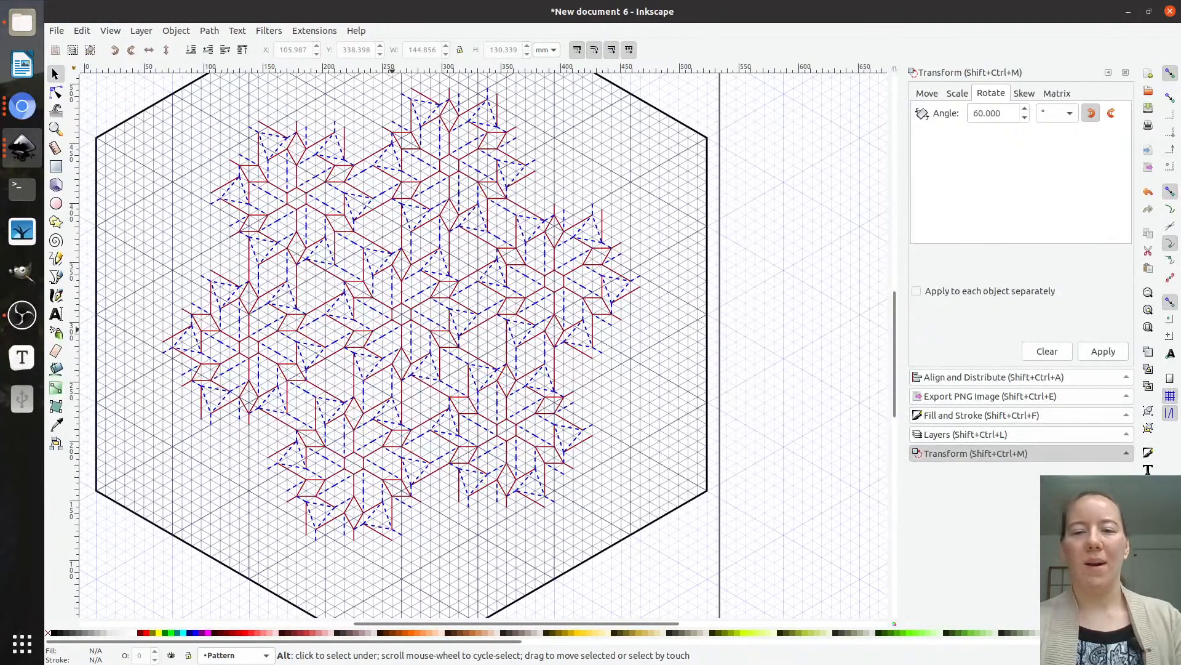
key(alt+Tab)
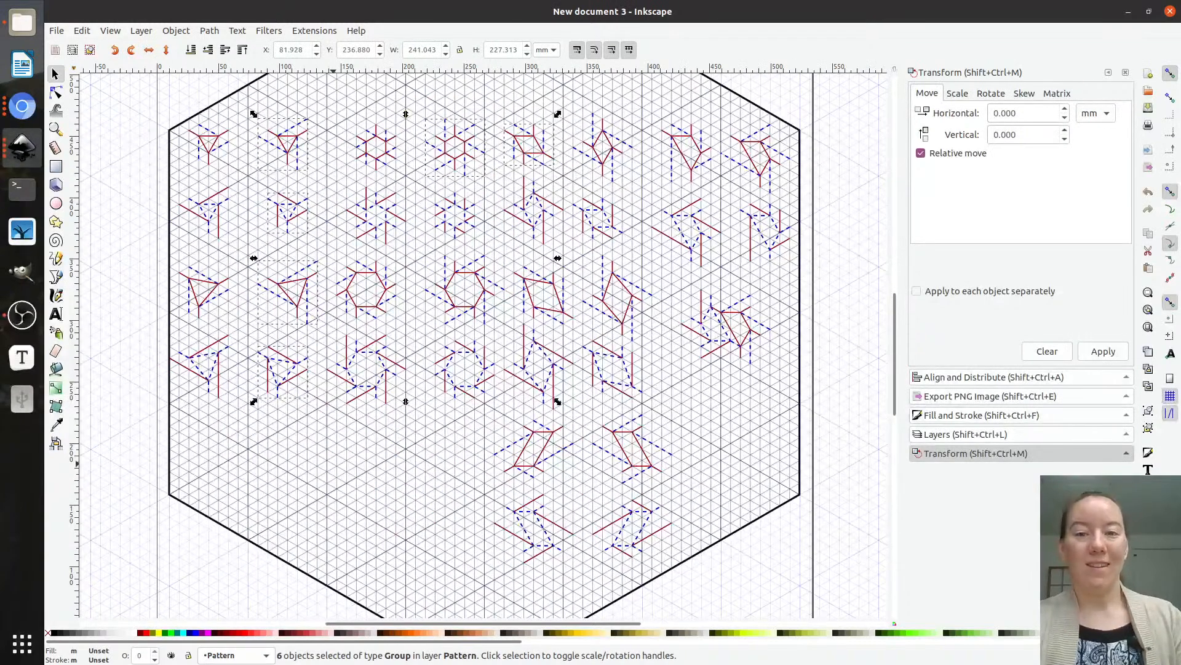
click(378, 446)
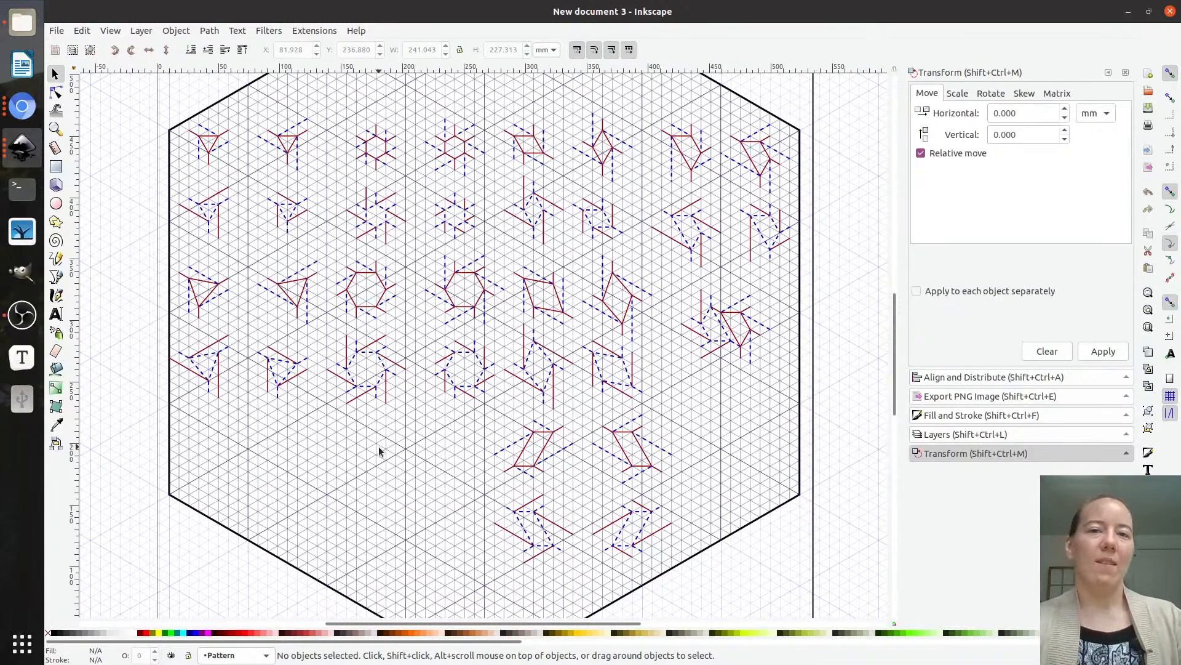
key(alt)
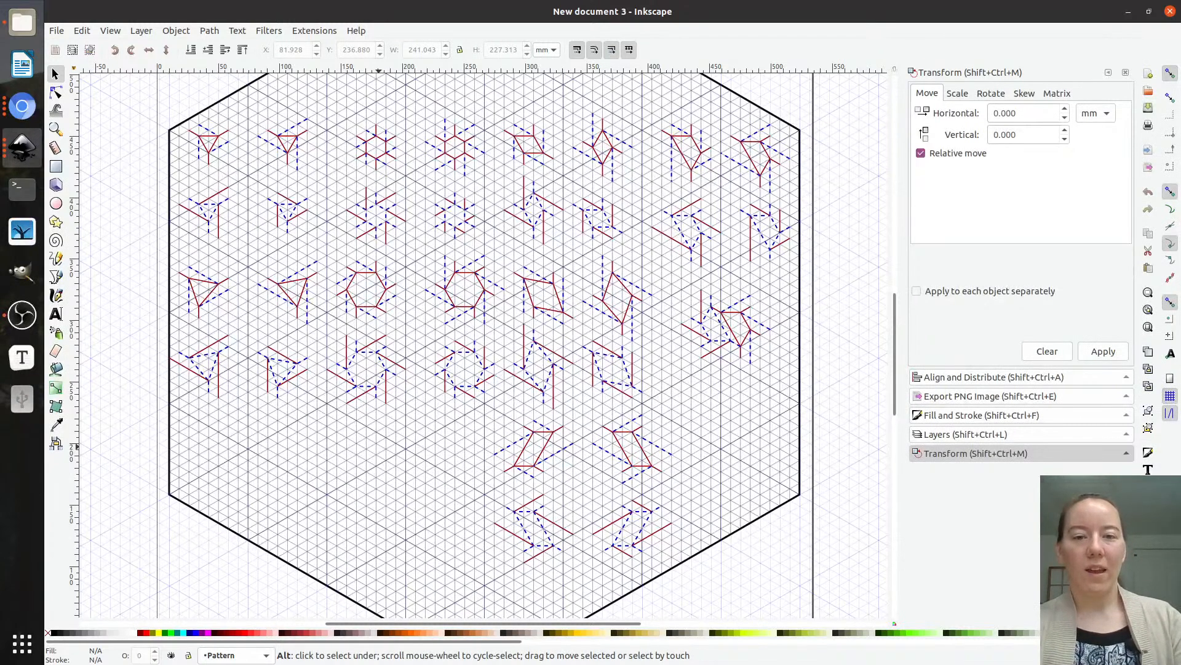
key(alt+Tab)
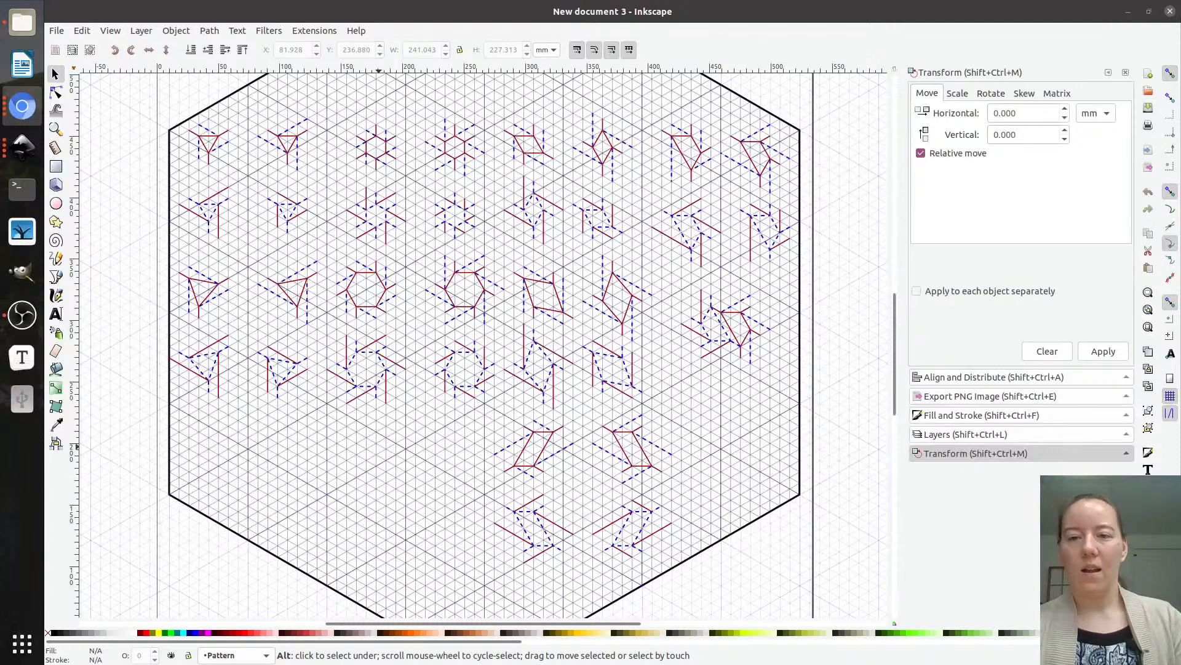
key(alt+Tab)
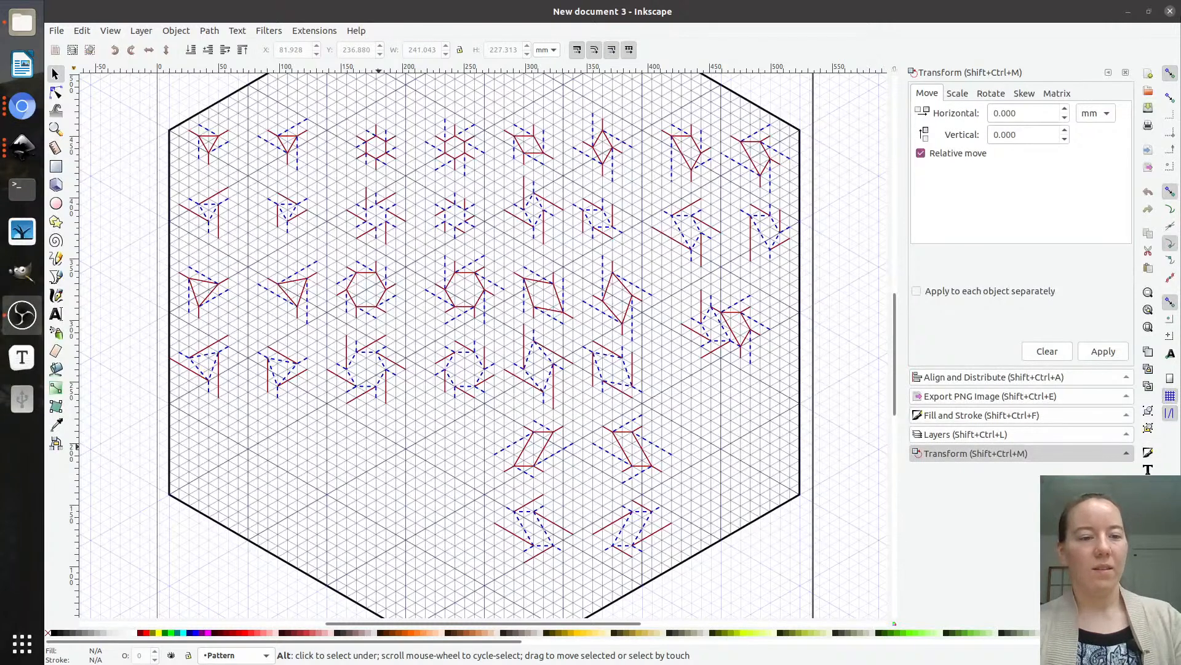